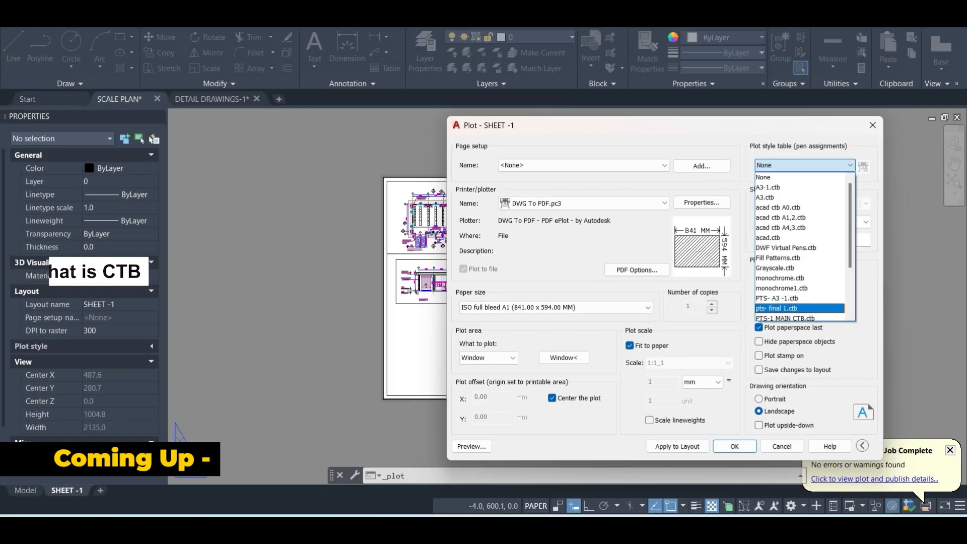
Set Color 6 to plot in Green in A3-1.ctb, save the table, and toggle the plot stamp option
key(Escape)
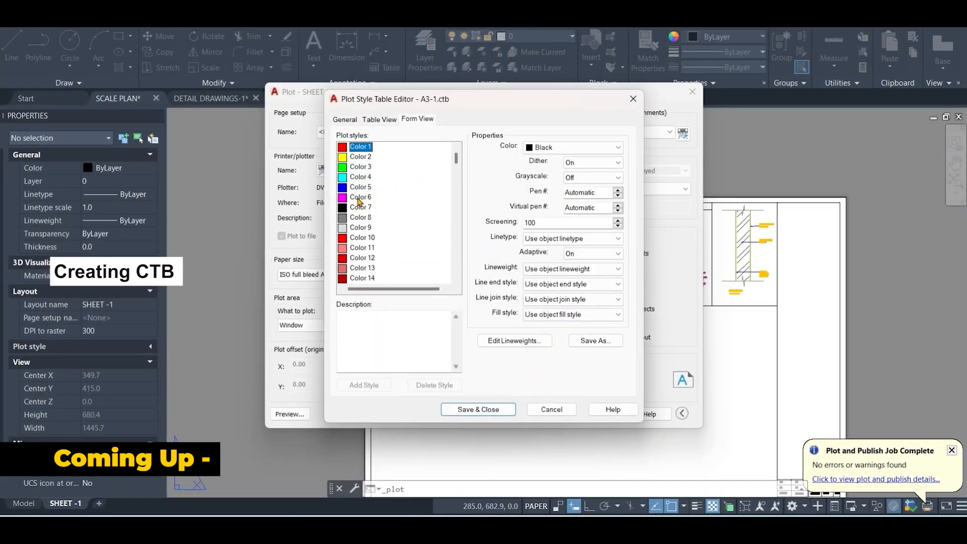
click(361, 197)
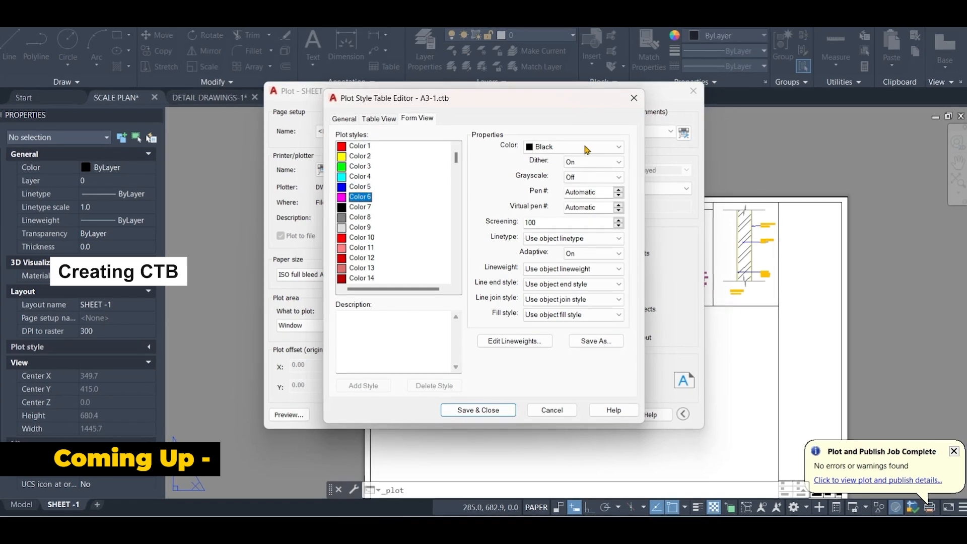
click(555, 147)
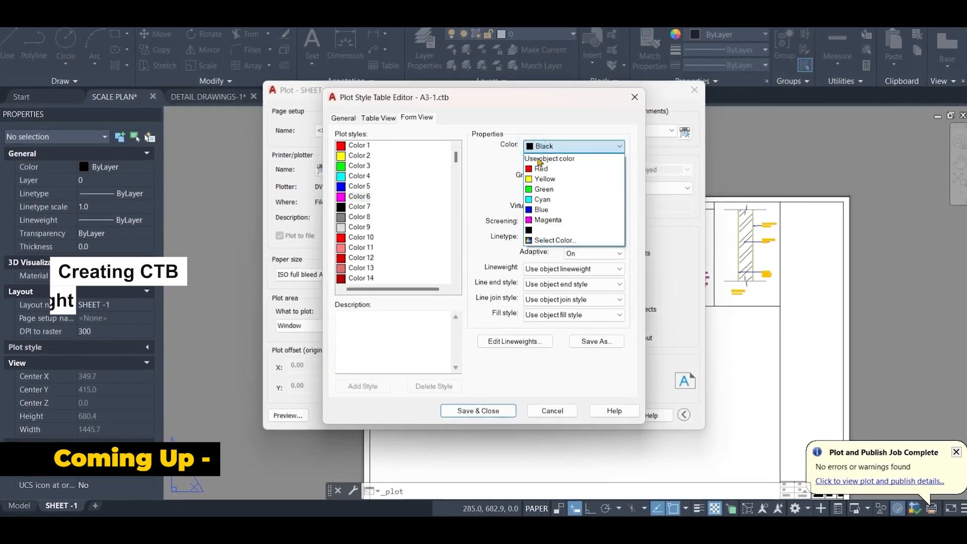
click(546, 190)
click(501, 411)
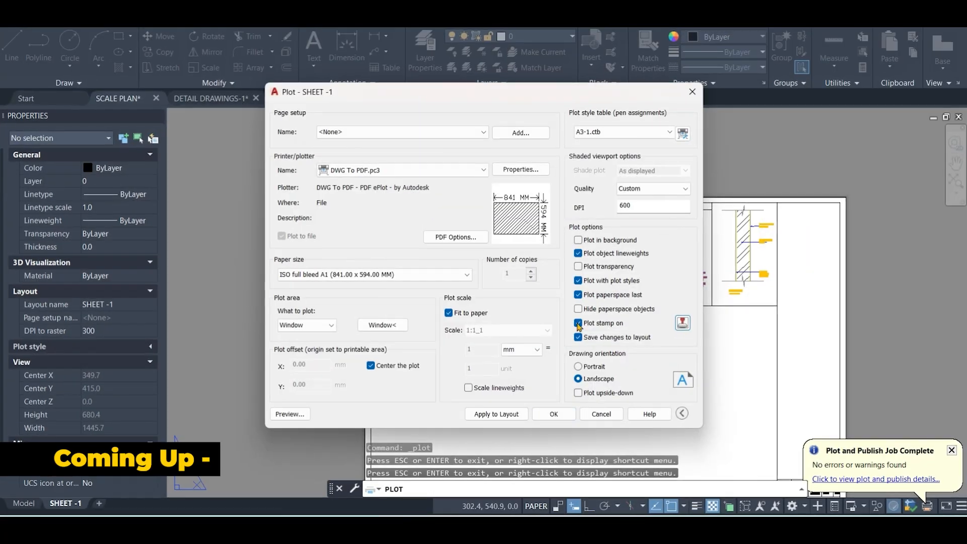
click(581, 324)
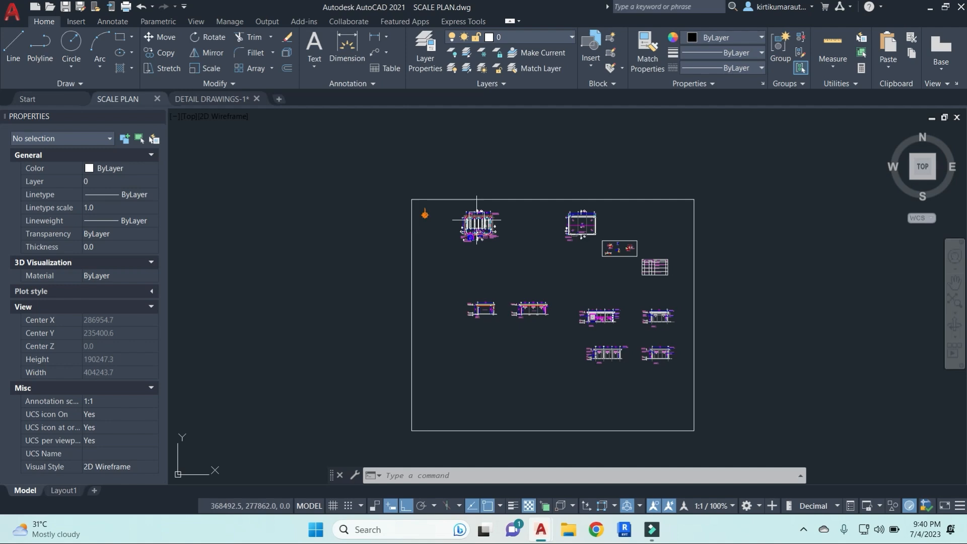
Examine the text height of the "600mm WIDE ROOF PROJECTION ABOVE" note beside the ground floor plan
scroll(477, 222, up, 12)
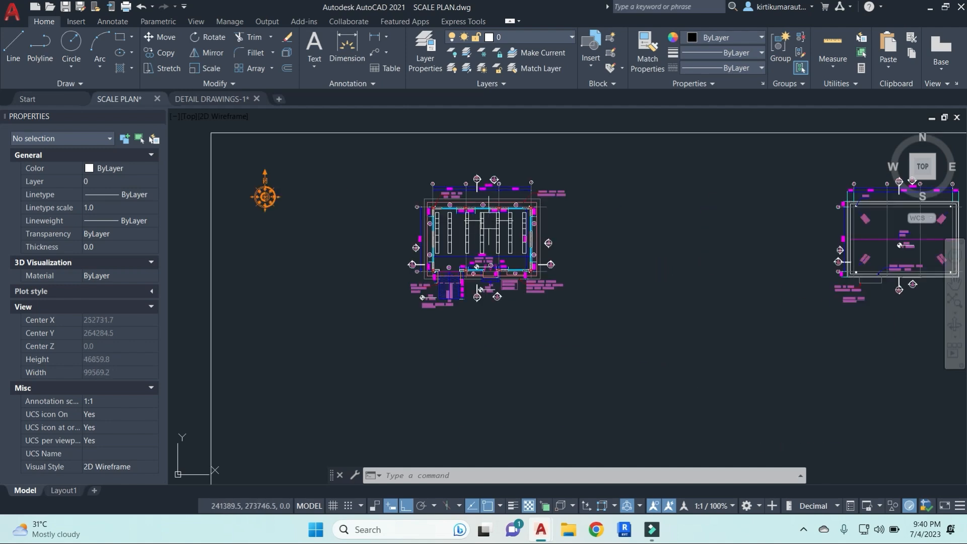
scroll(477, 222, down, 6)
scroll(541, 190, up, 4)
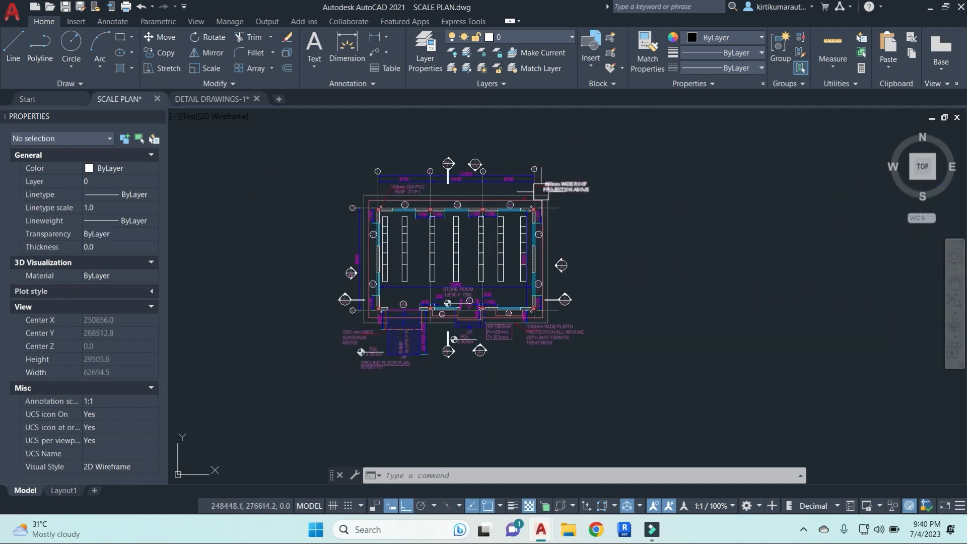
click(585, 184)
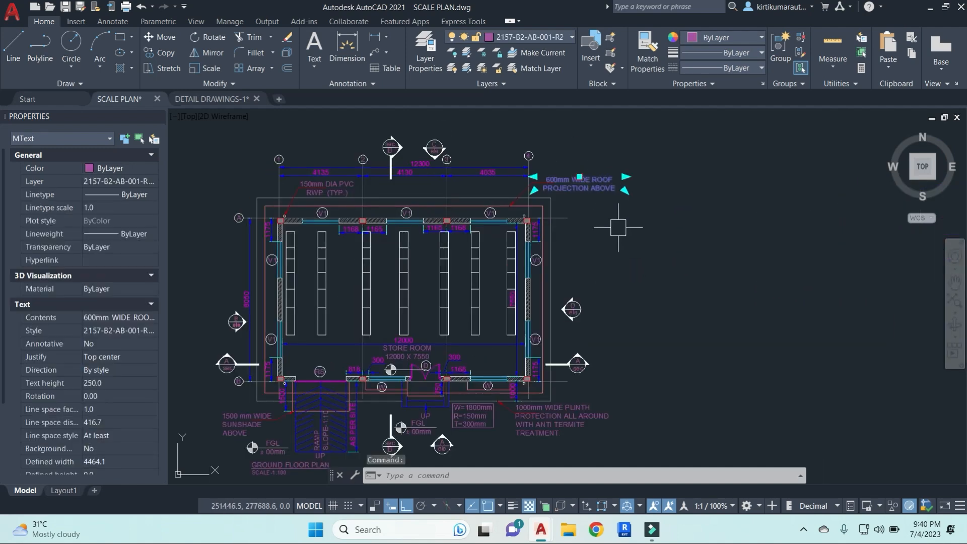
key(Escape)
scroll(609, 221, down, 5)
key(Escape)
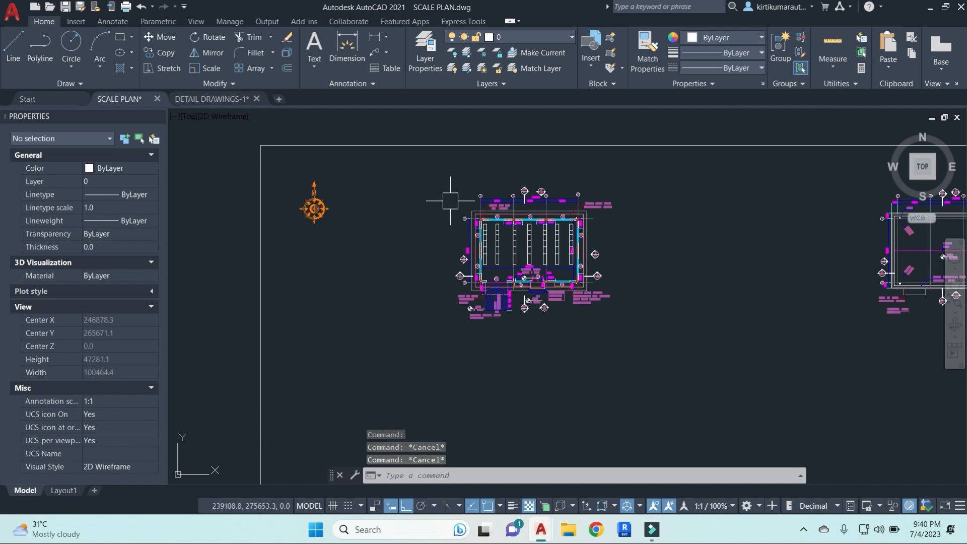
key(Escape)
click(608, 205)
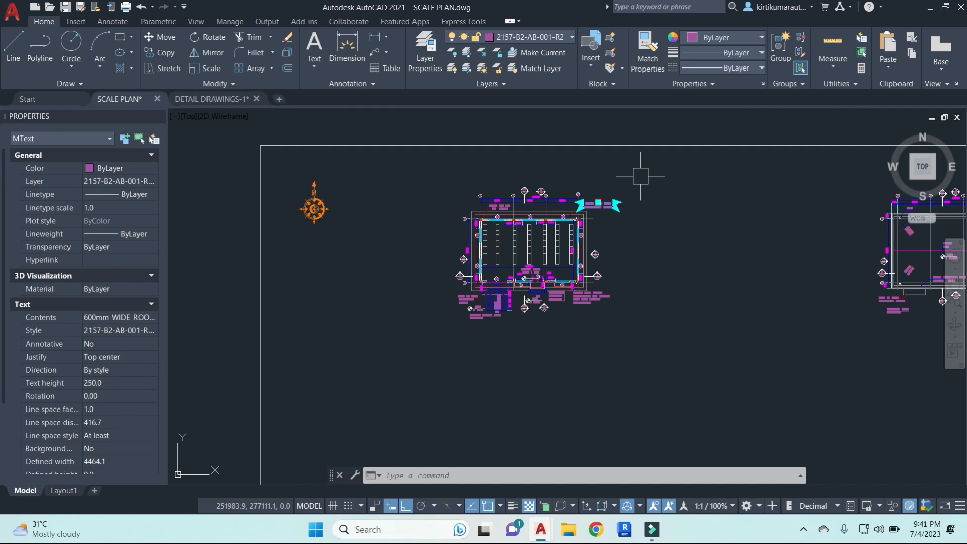
key(Escape)
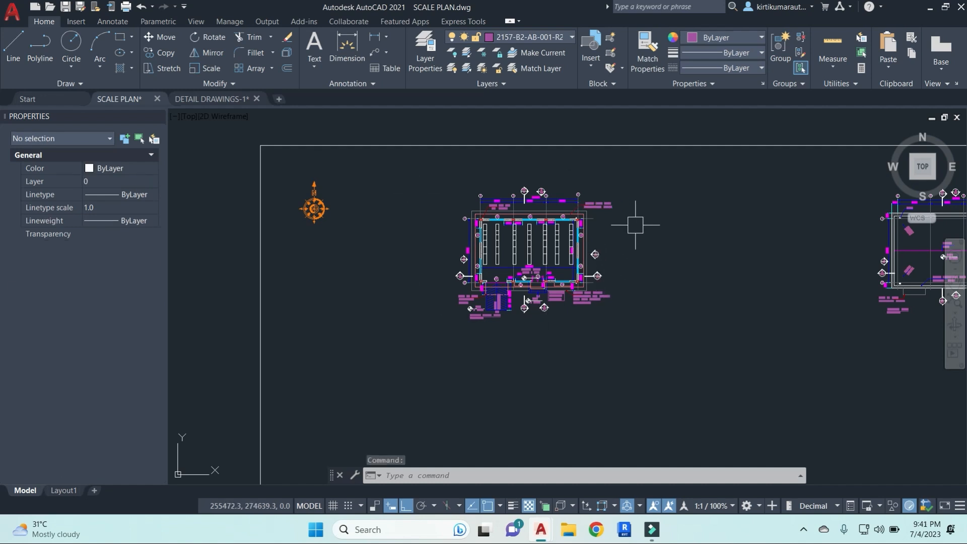
key(Escape)
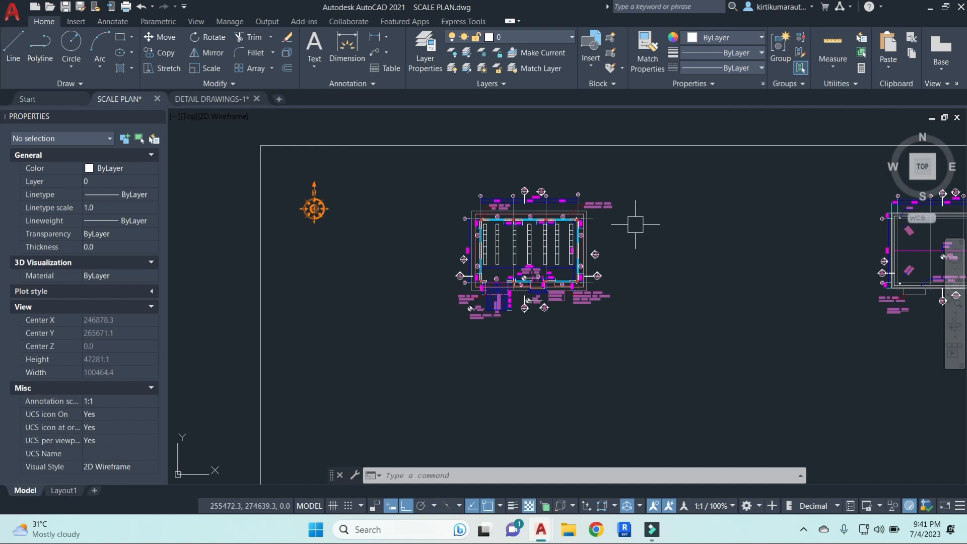
click(599, 204)
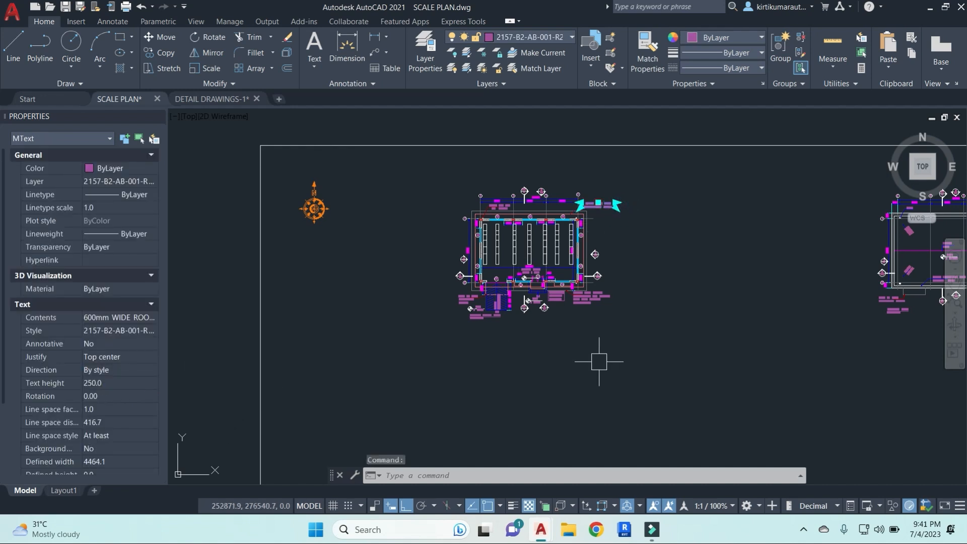
key(Escape)
key(Escape)
Check the text height of the "12Ø- @ 200 C/C" note in the floor detail
middle_drag(714, 334, 658, 318)
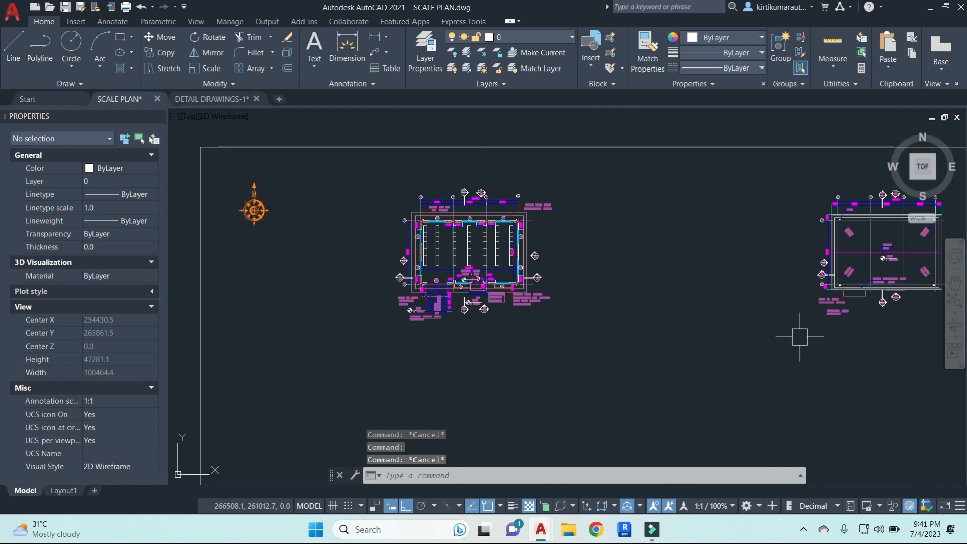
mouse_move(800, 337)
middle_down()
mouse_move(623, 346)
mouse_move(391, 319)
middle_up()
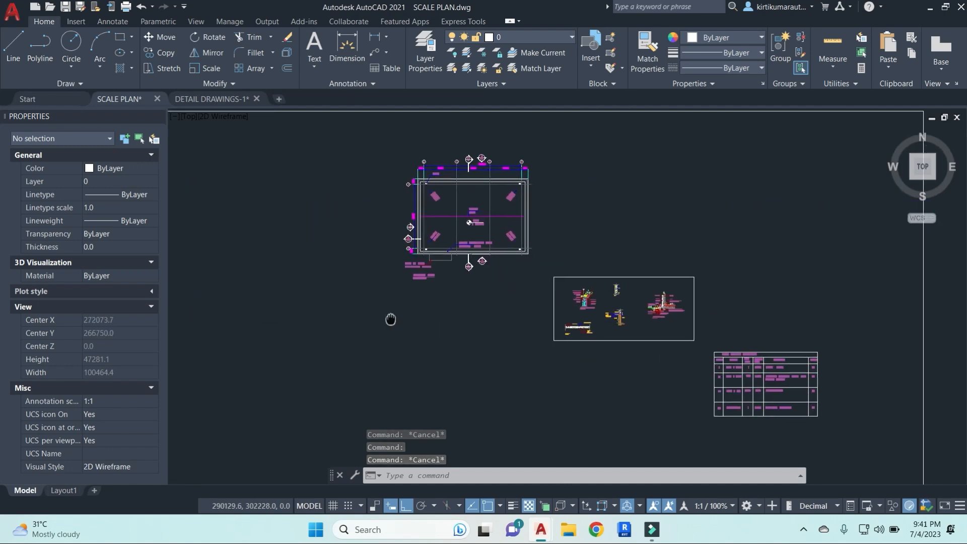
scroll(655, 305, up, 5)
middle_drag(516, 347, 680, 304)
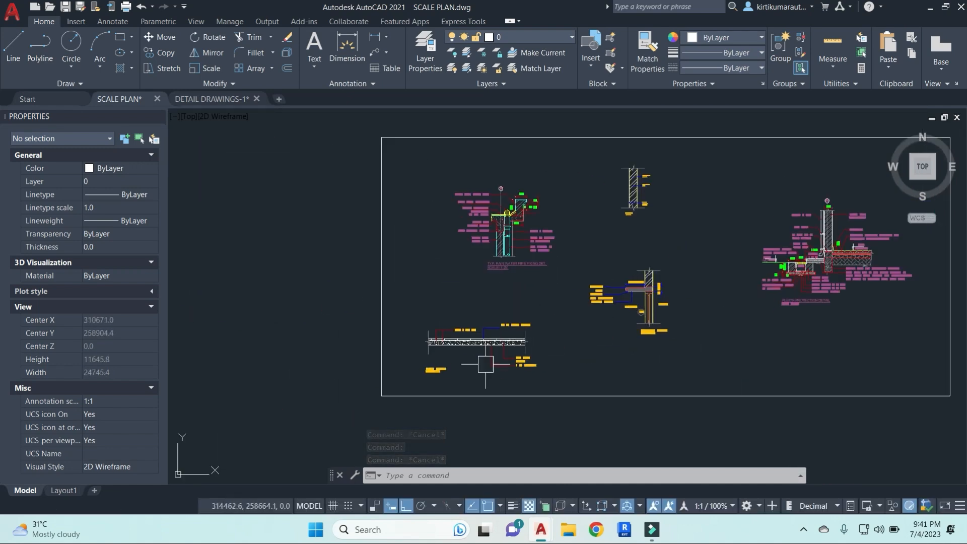
scroll(449, 370, up, 4)
scroll(518, 298, down, 2)
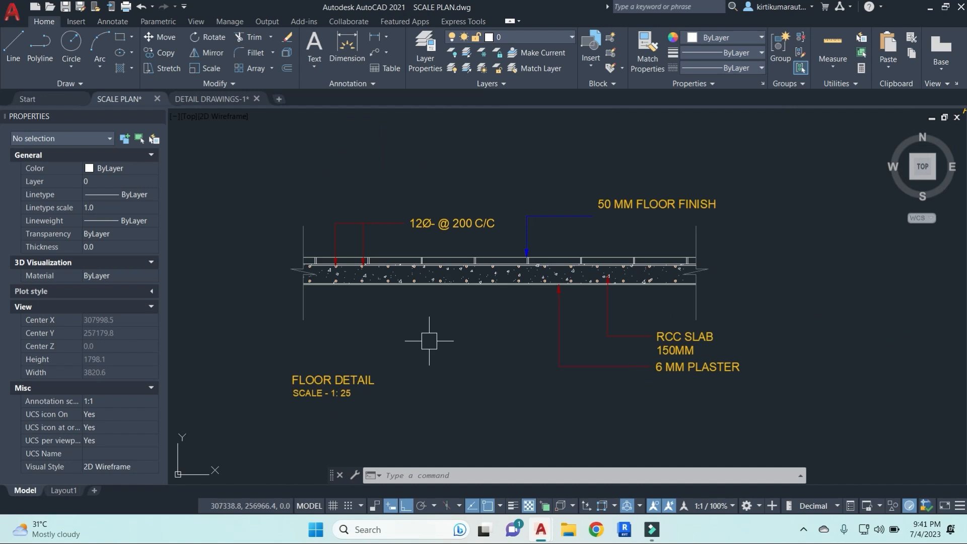
click(478, 222)
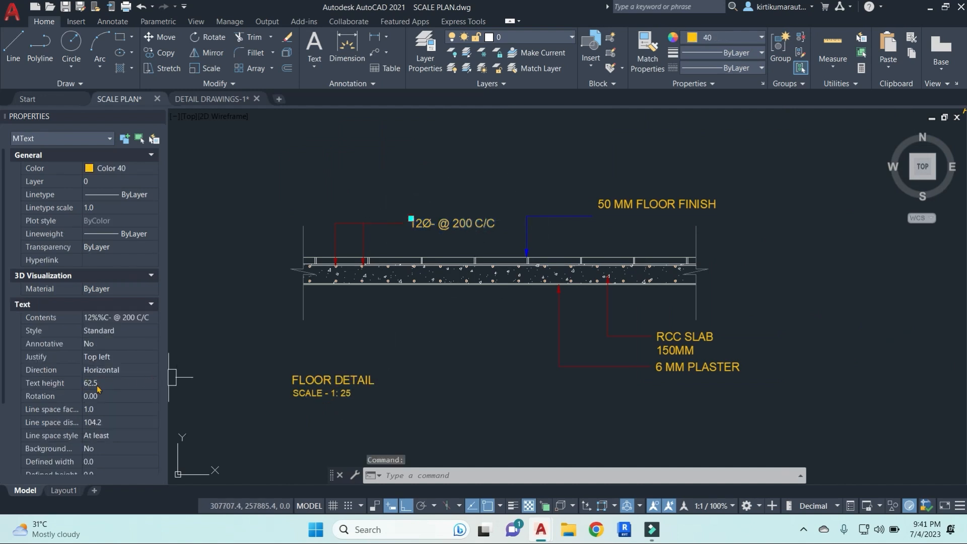
scroll(439, 331, down, 5)
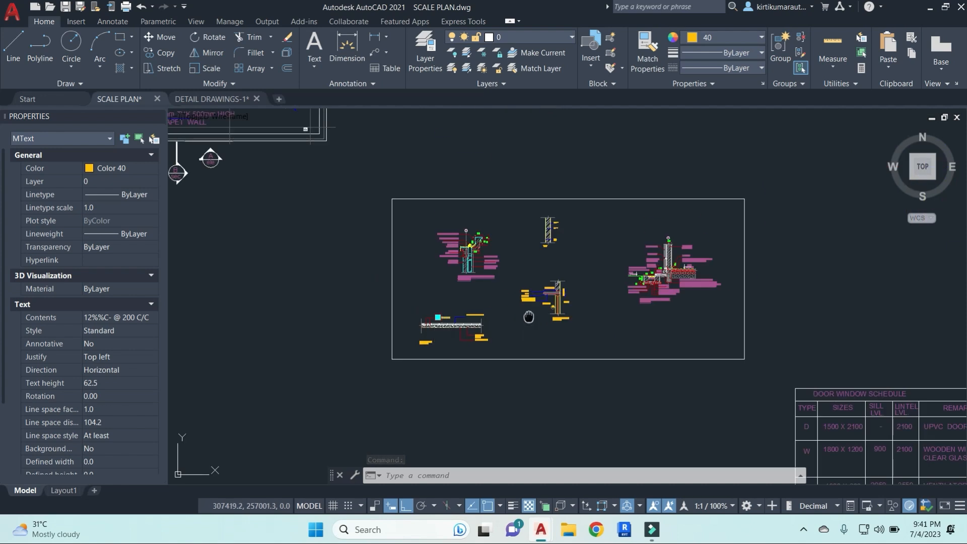
key(Escape)
key(Escape)
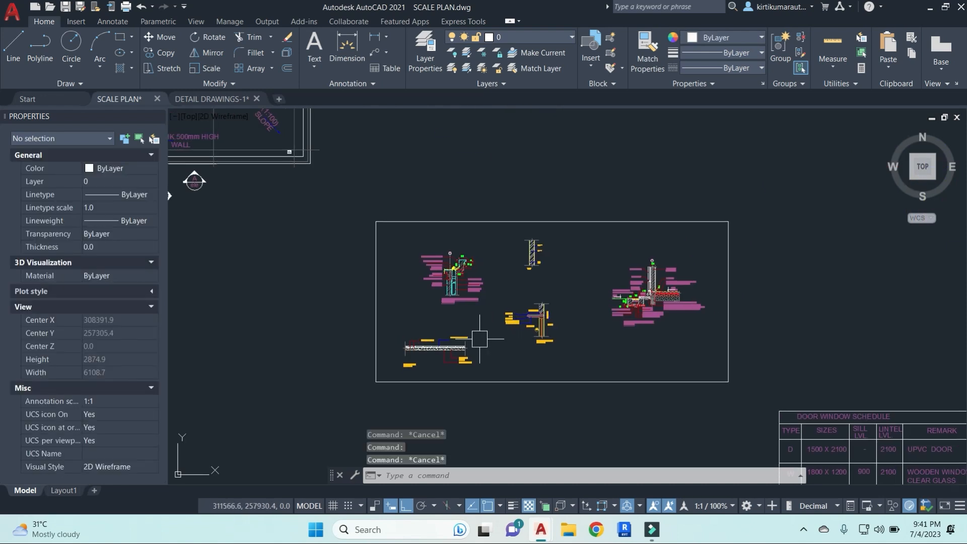
Check the text height of the "230MM BRICK WALL" note in the wall detail
scroll(541, 252, up, 8)
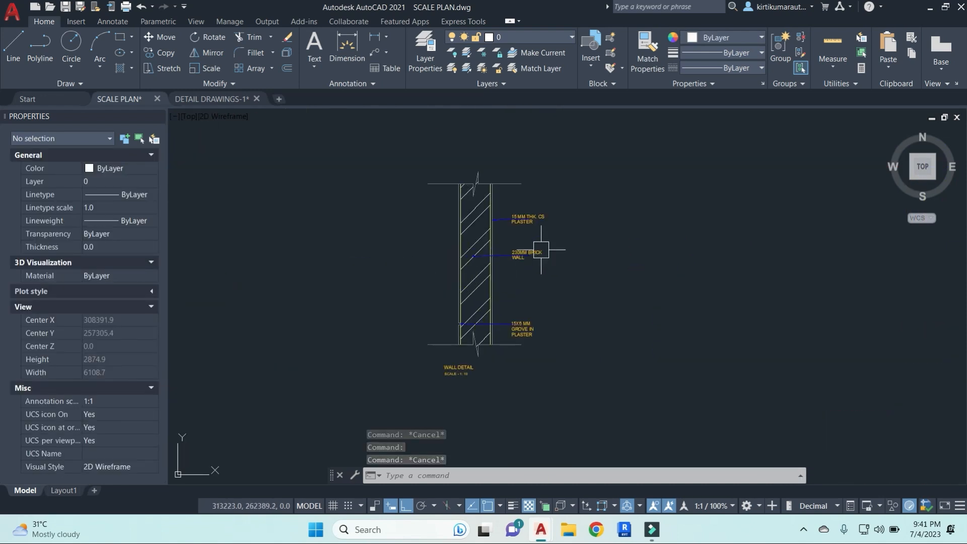
click(545, 248)
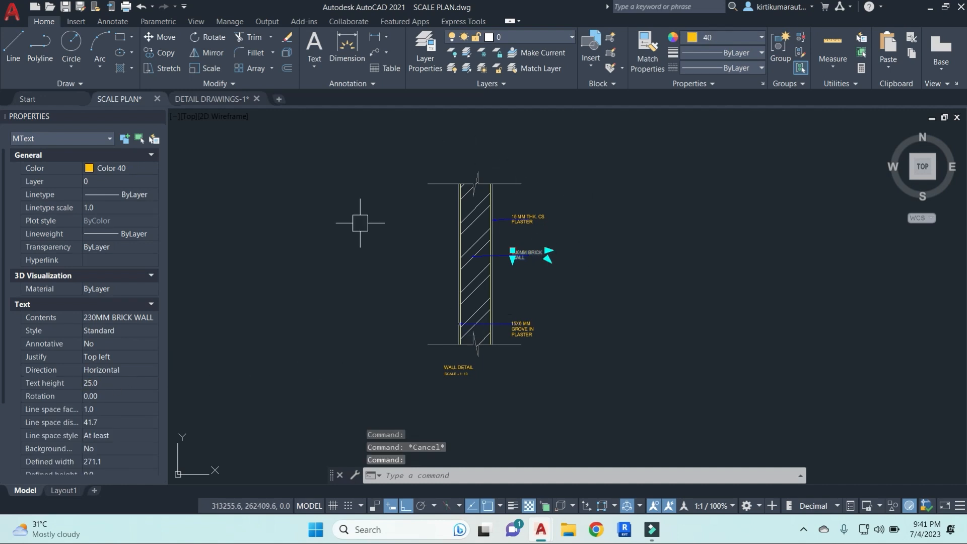
scroll(615, 314, down, 10)
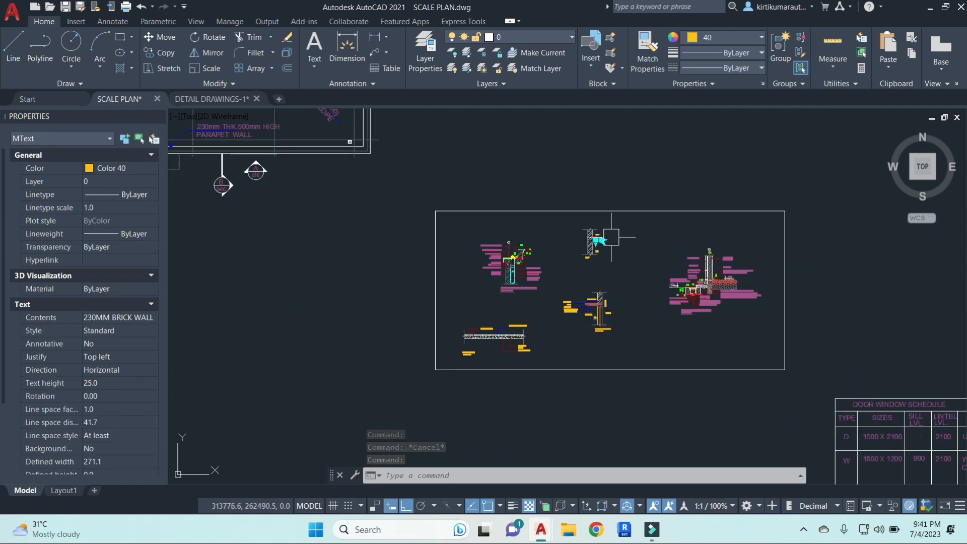
middle_drag(537, 235, 572, 295)
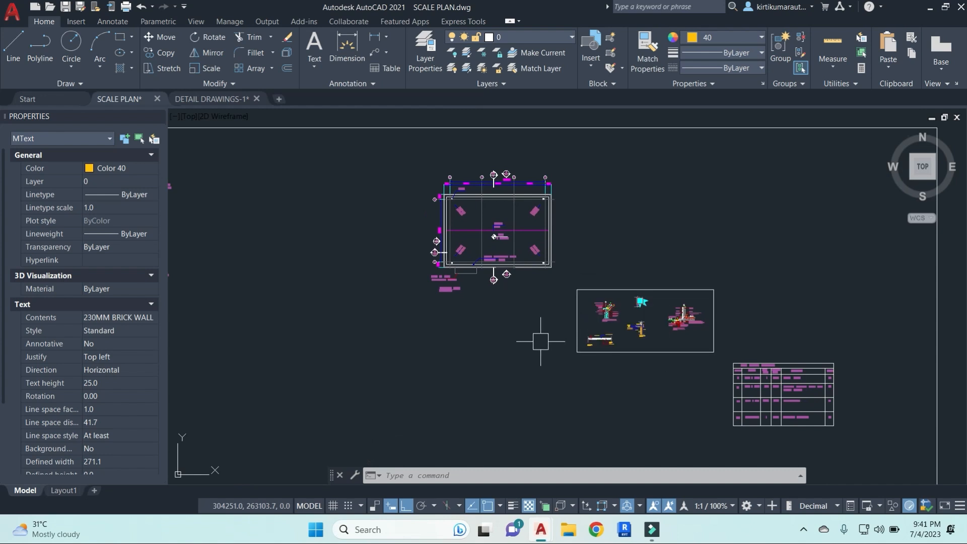
View the empty Layout1 sheet and return to model space
middle_drag(540, 339, 821, 319)
middle_drag(597, 311, 630, 324)
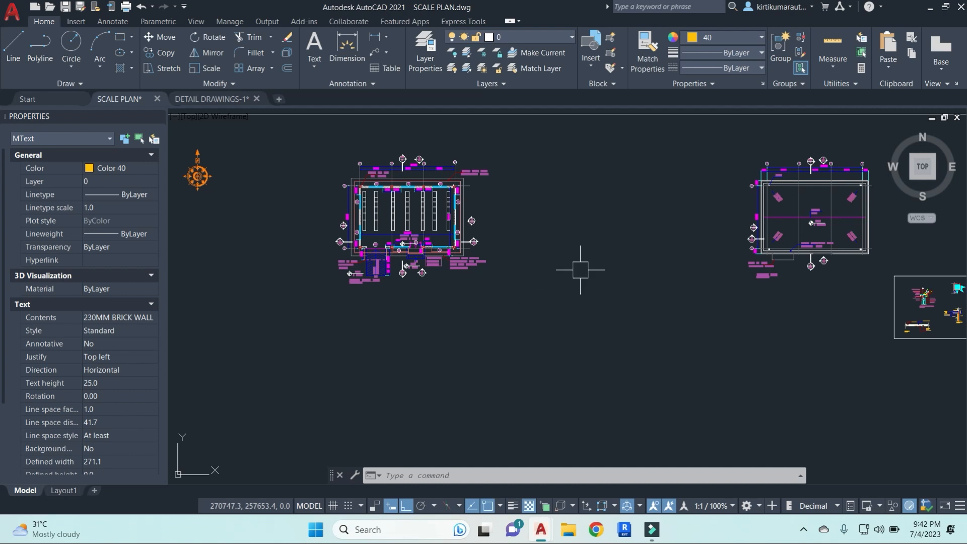
click(64, 490)
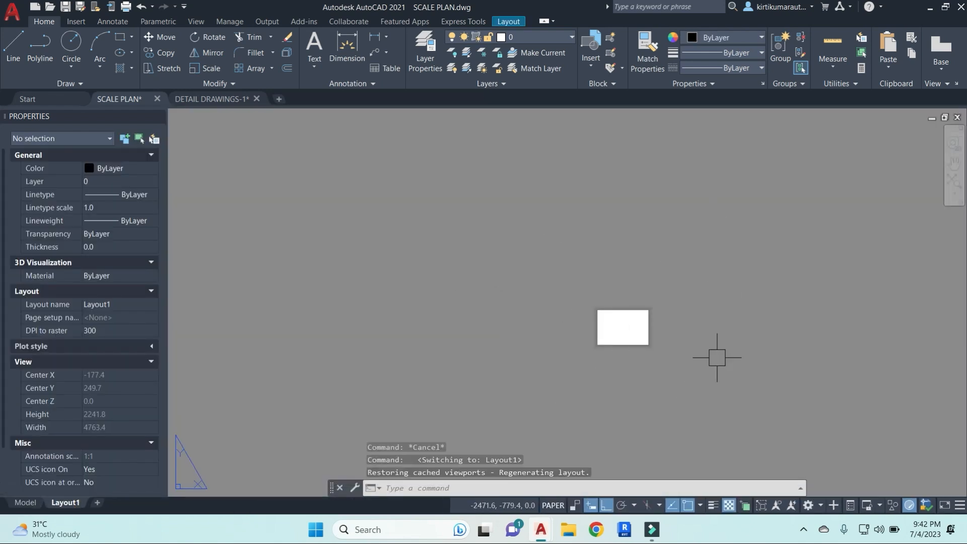
click(26, 502)
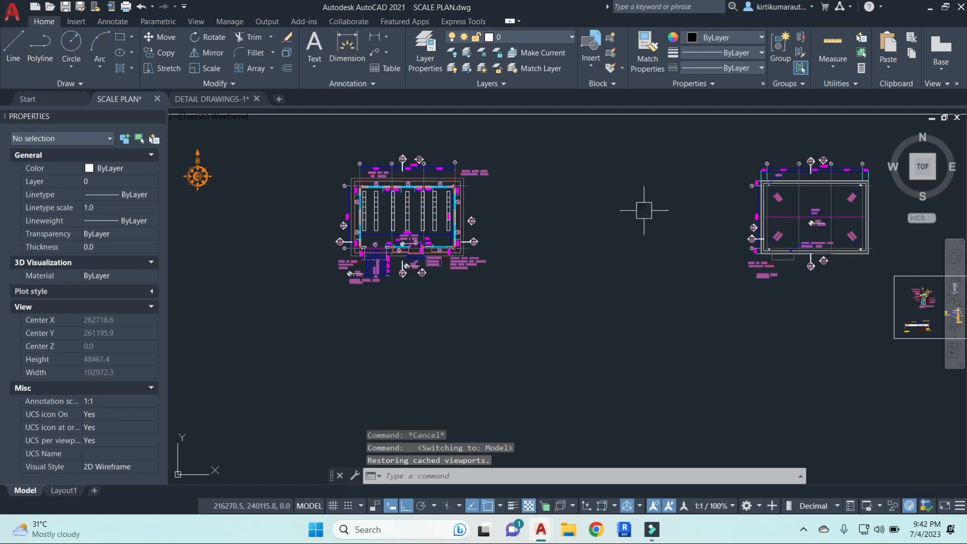
Compare the roof projection note's text properties on the ground floor plan with the roof plan and detail drawings
scroll(469, 170, up, 4)
click(513, 179)
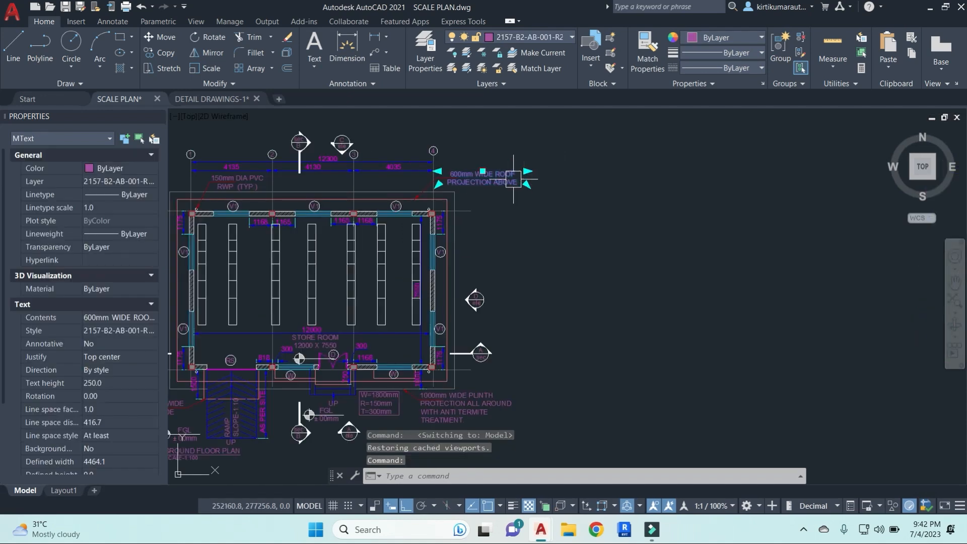
scroll(485, 174, up, 2)
scroll(476, 220, down, 2)
middle_drag(504, 252, 526, 230)
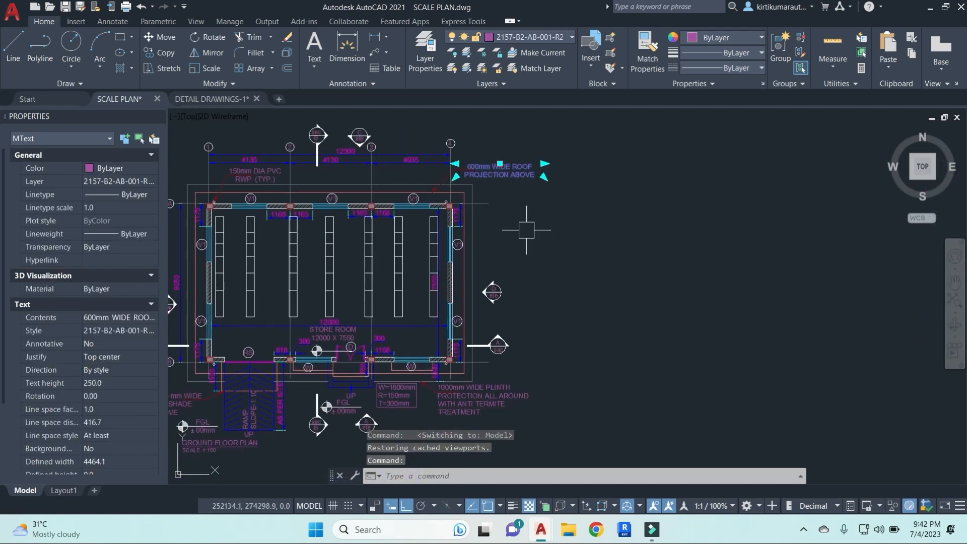
scroll(526, 230, down, 4)
middle_drag(642, 271, 459, 261)
middle_drag(764, 291, 536, 251)
key(Escape)
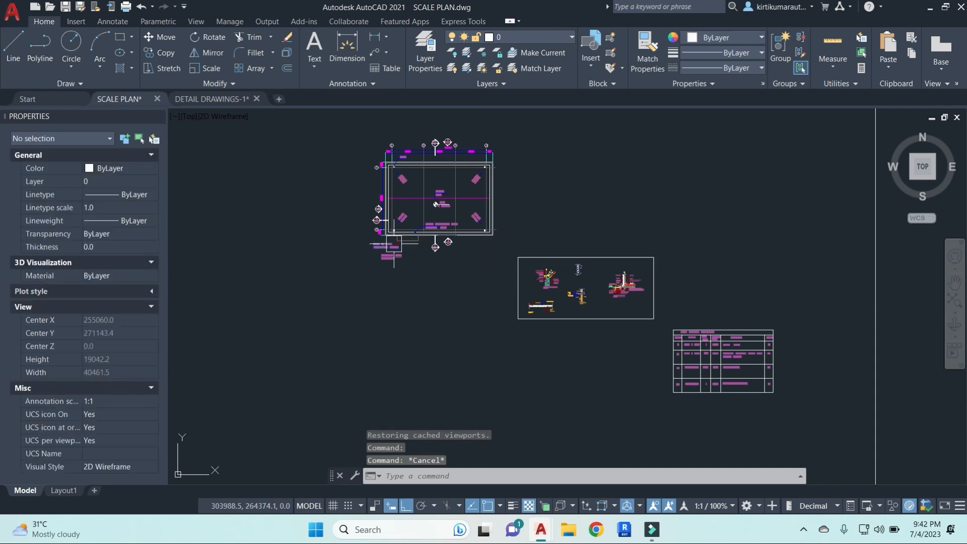
Copy the "600mm WIDE ROOF PROJECTION ABOVE" note from the ground floor plan into the empty space beside the plan
middle_drag(394, 251, 600, 266)
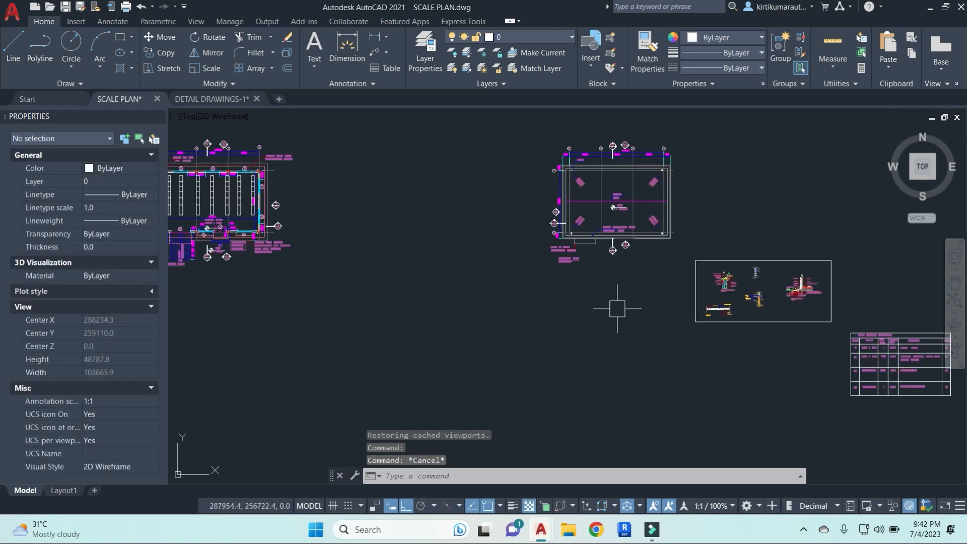
middle_drag(617, 309, 479, 310)
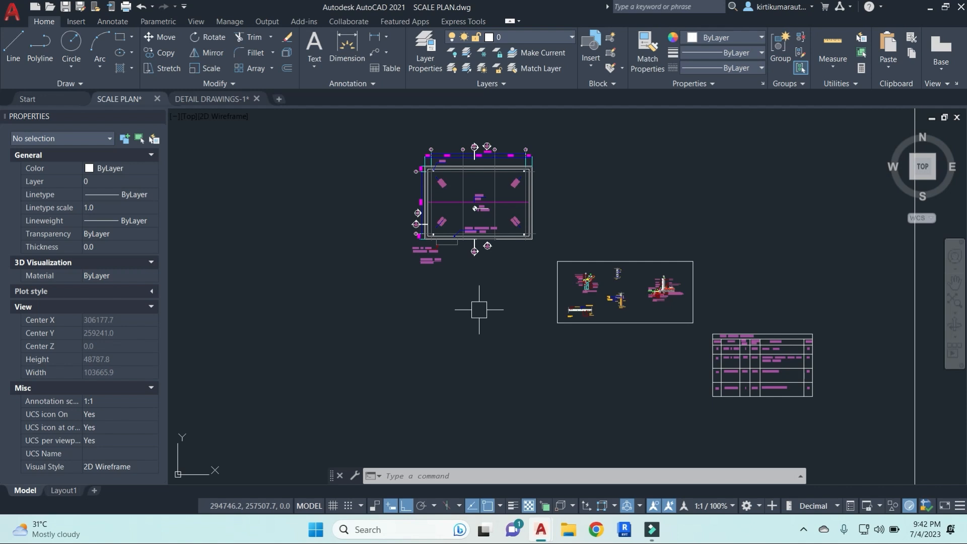
middle_drag(400, 324, 740, 358)
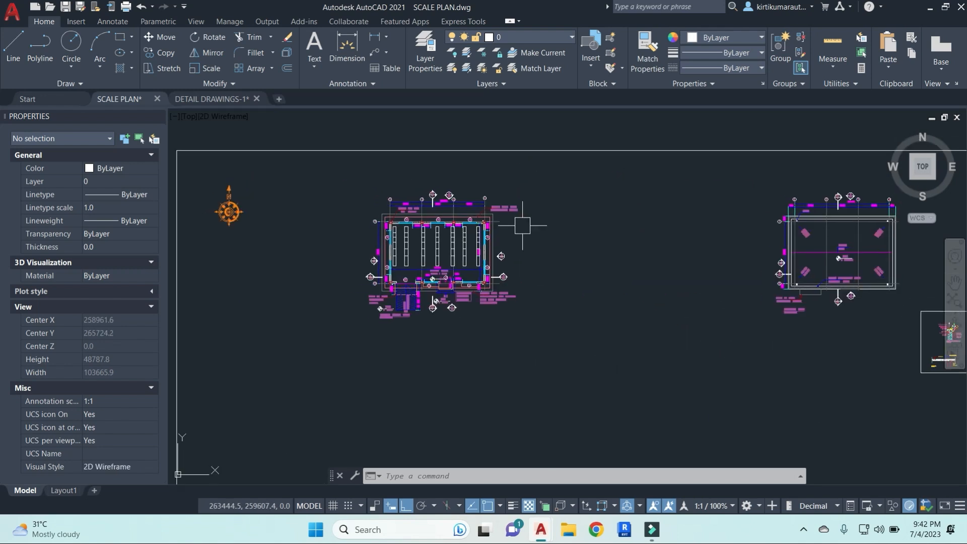
scroll(522, 225, up, 4)
click(504, 196)
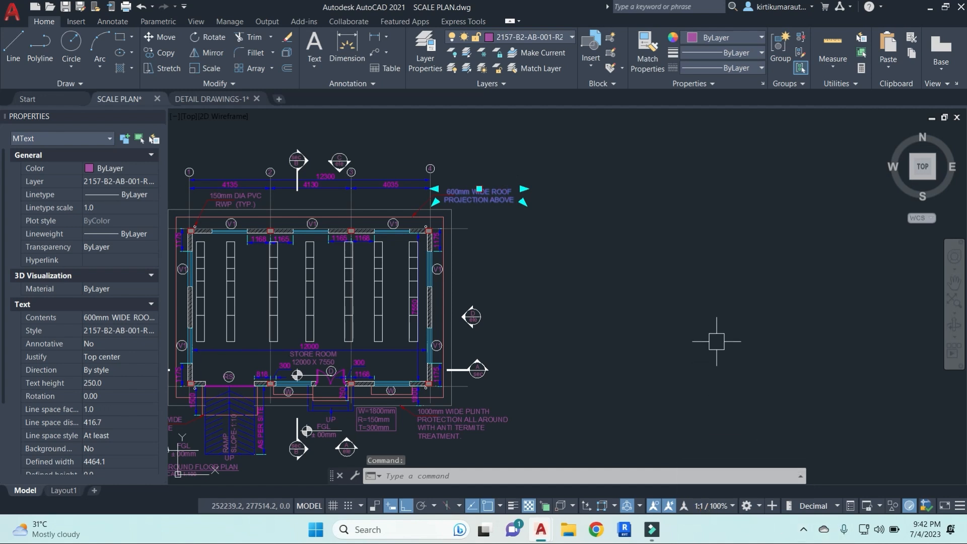
key(Return)
click(558, 276)
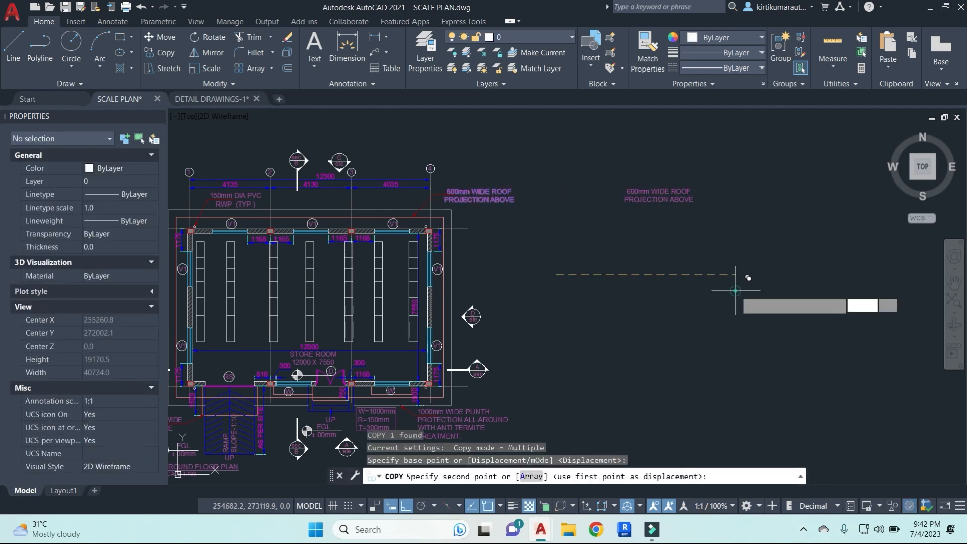
click(737, 289)
key(Escape)
key(Escape)
Make the copied roof projection note annotative
click(696, 201)
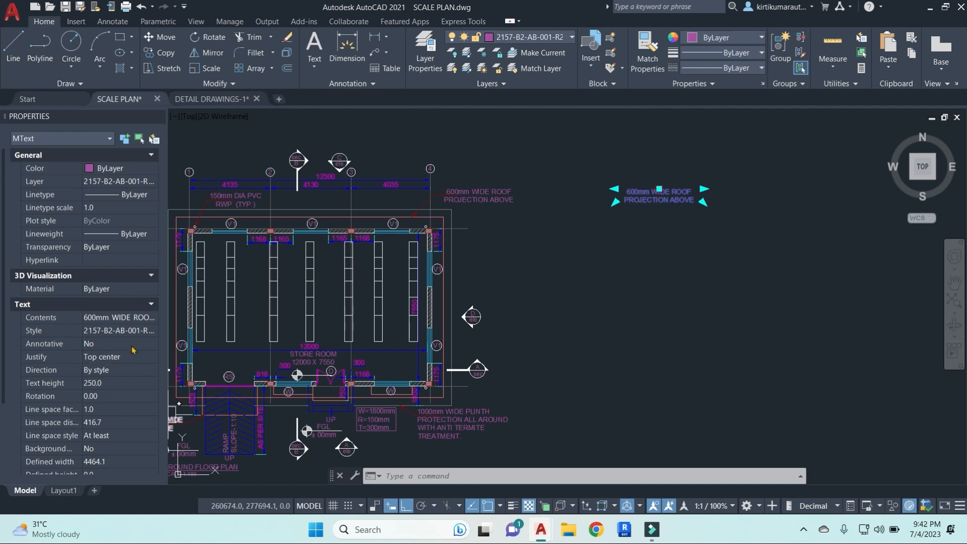
click(151, 344)
click(154, 345)
click(97, 356)
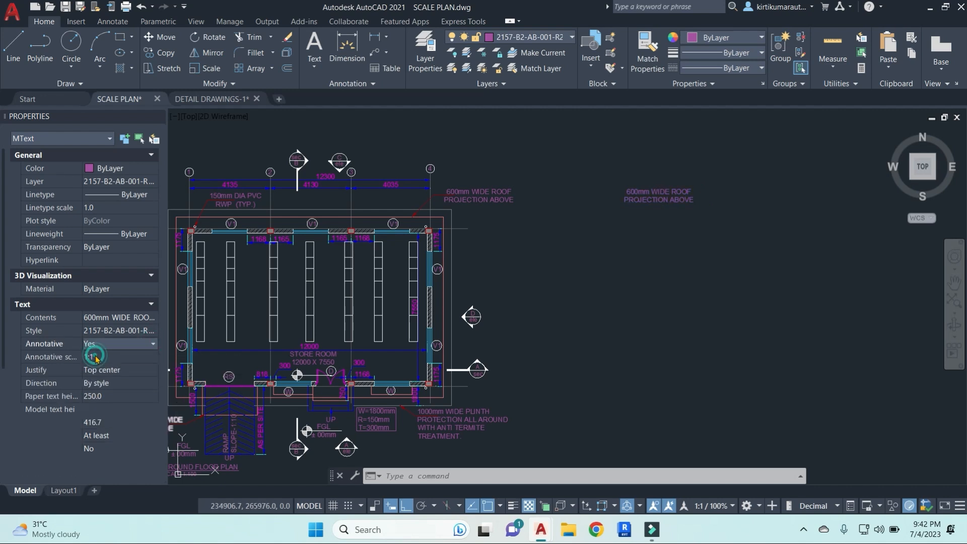
click(665, 269)
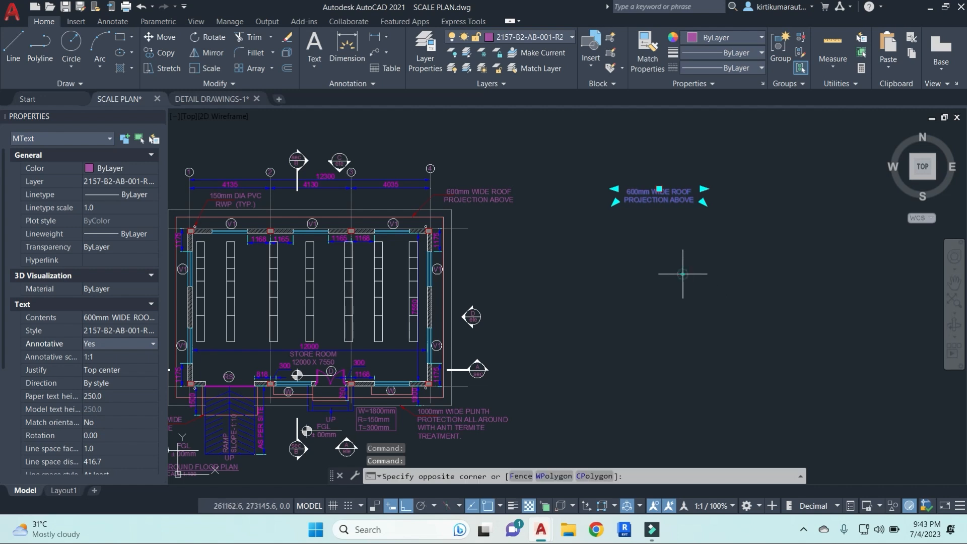
key(Escape)
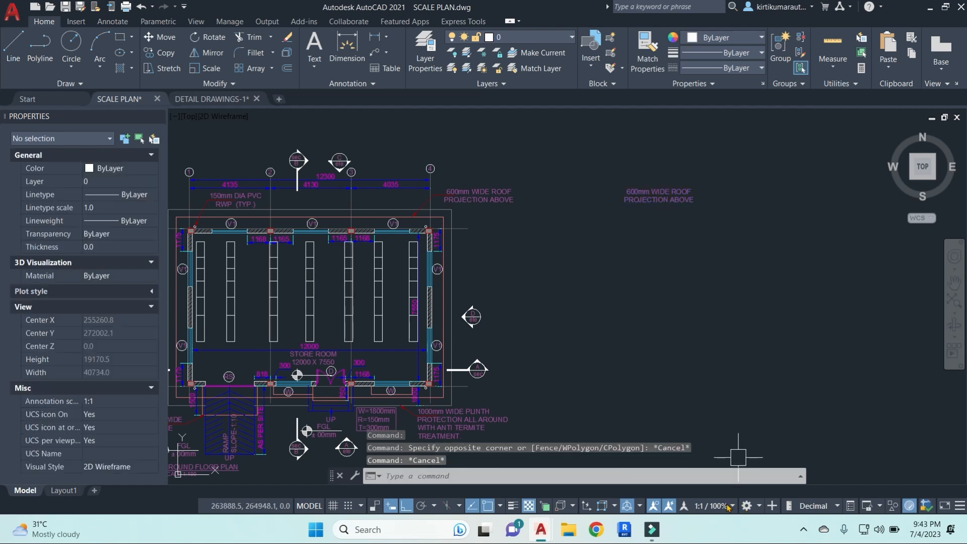
Test the annotative note at annotation scales 1:50, 1:2 and 1:5, and return the annotation scale to 1:1
click(729, 507)
click(645, 298)
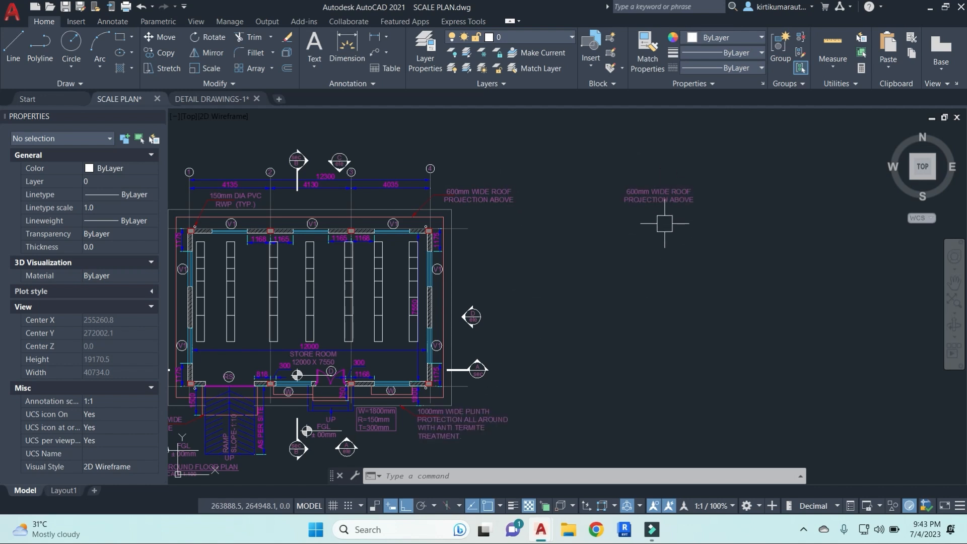
click(720, 509)
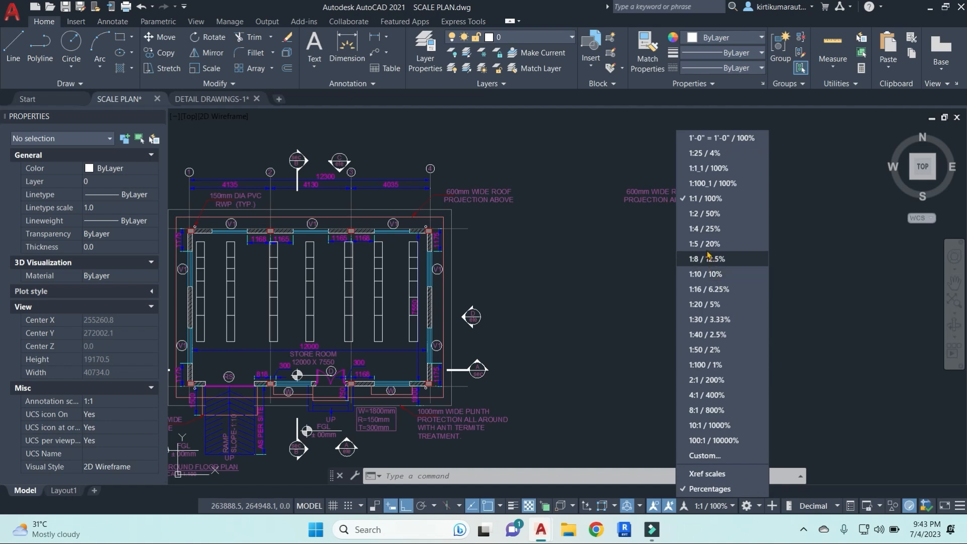
click(705, 349)
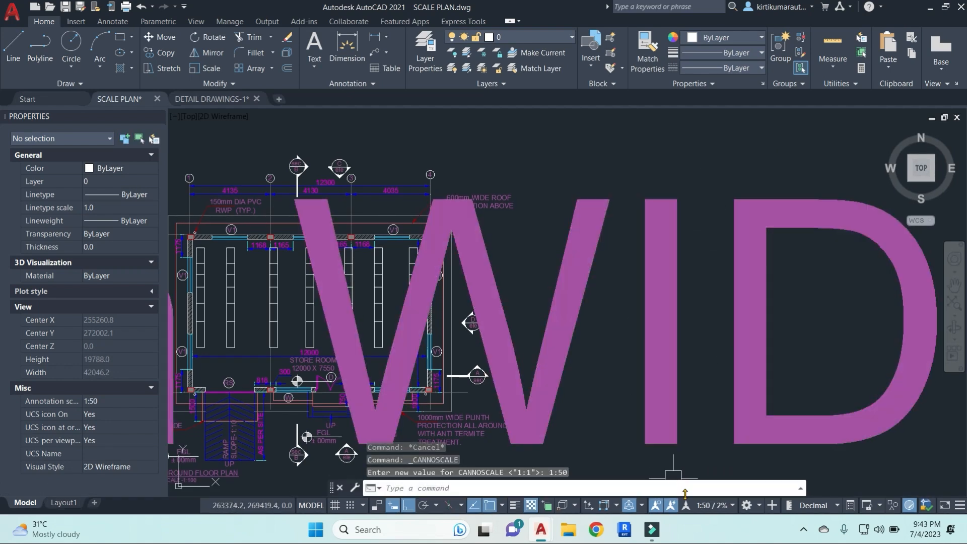
click(730, 510)
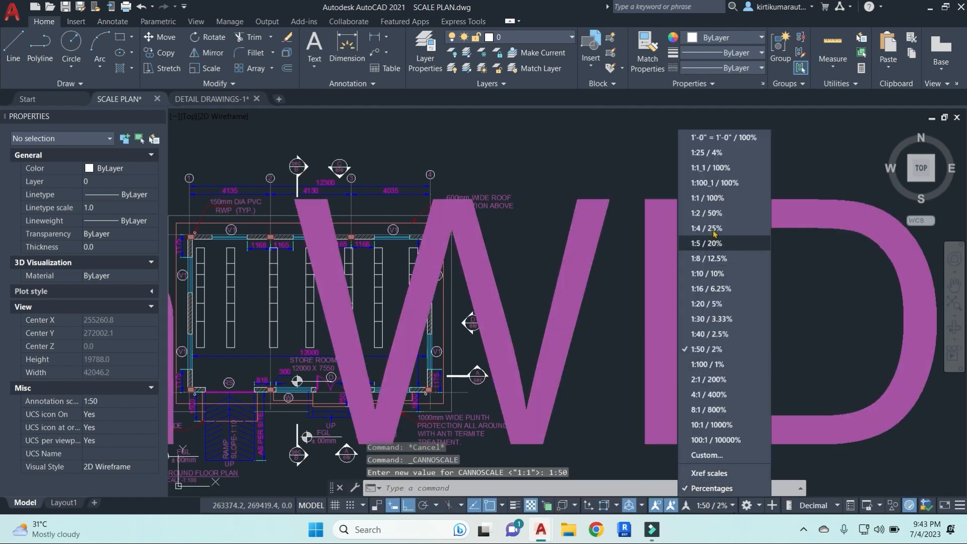
click(717, 211)
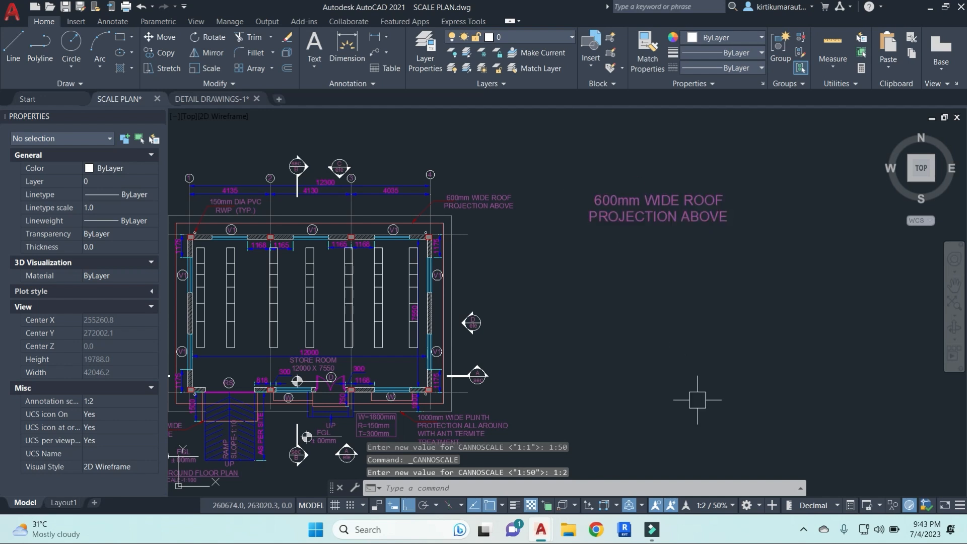
click(731, 507)
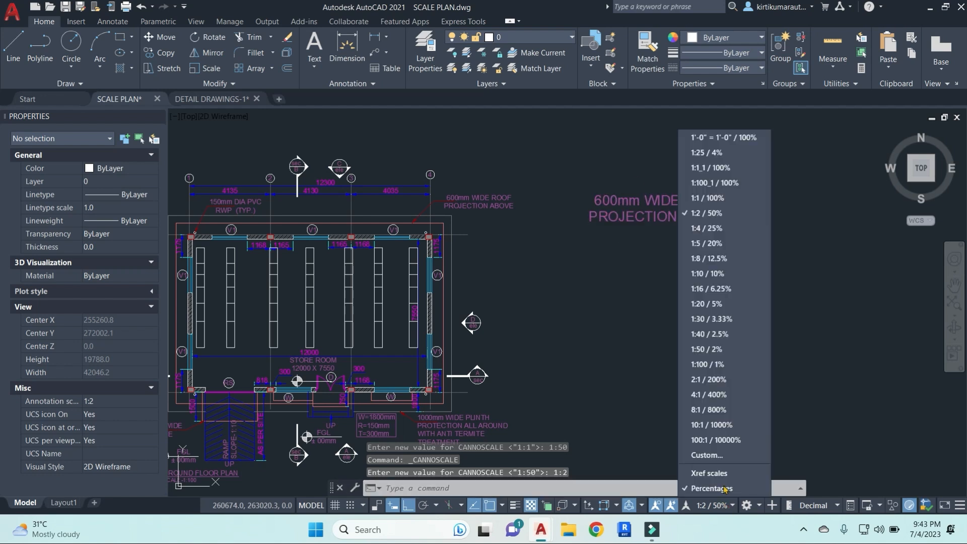
click(707, 244)
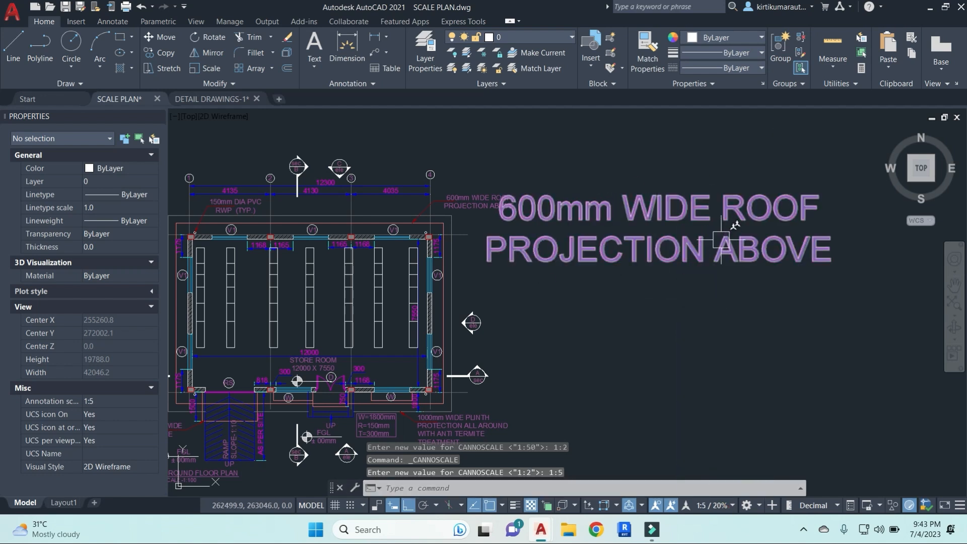
click(724, 509)
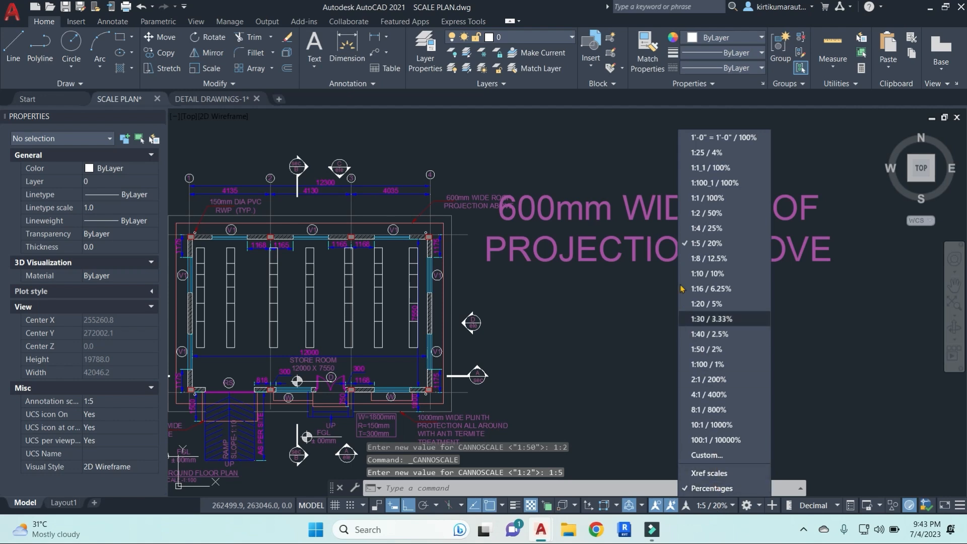
click(700, 202)
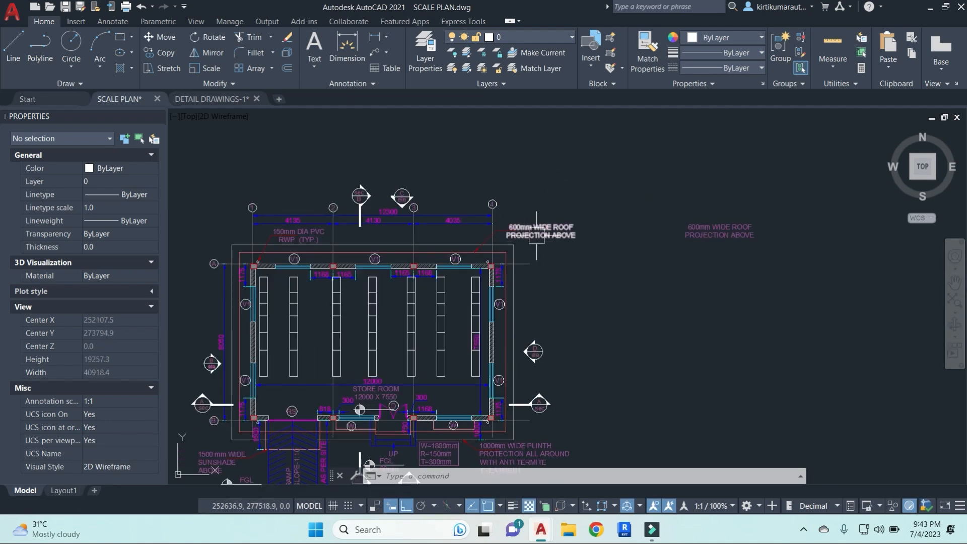
Check the text height of the dimension between grid lines 3 and 4 above the ground floor plan
mouse_move(540, 242)
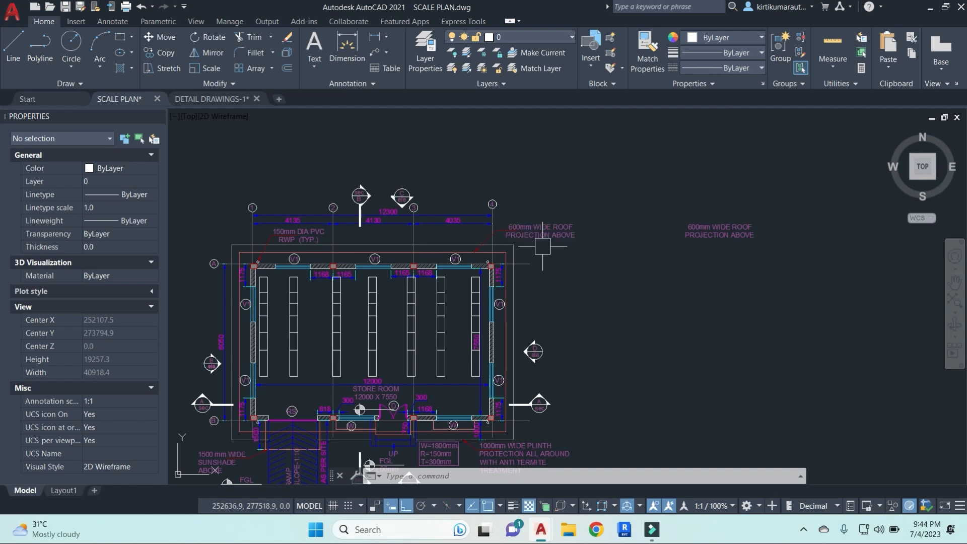
scroll(453, 222, up, 4)
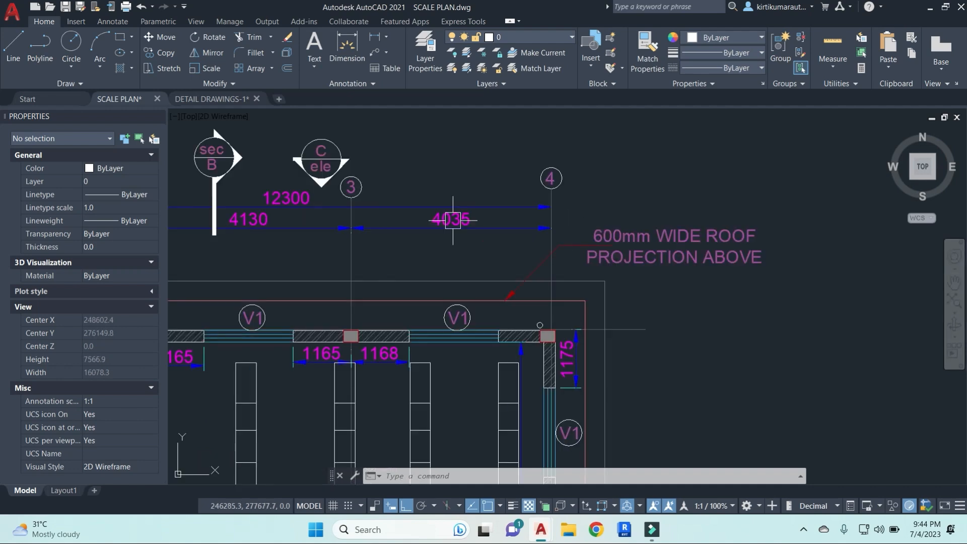
click(454, 222)
scroll(121, 375, down, 2)
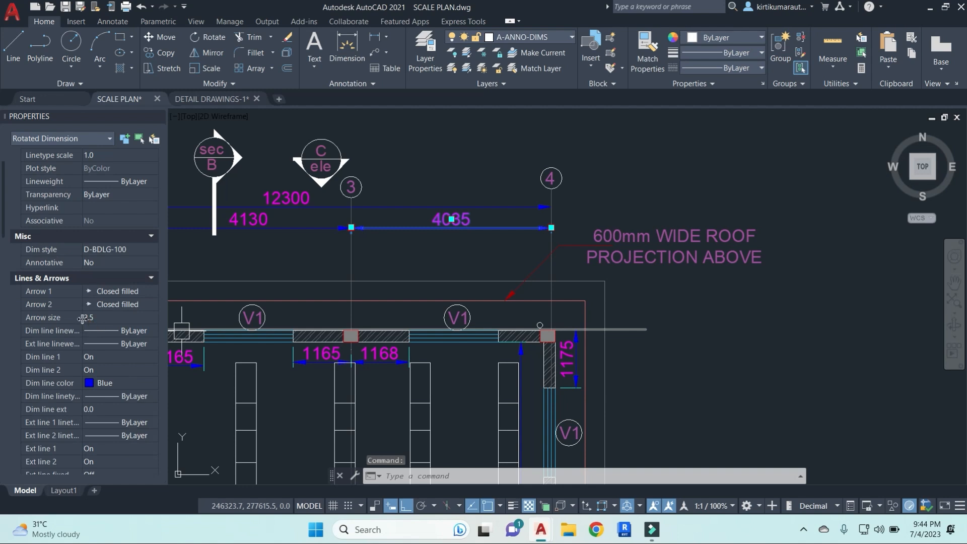
scroll(113, 350, down, 8)
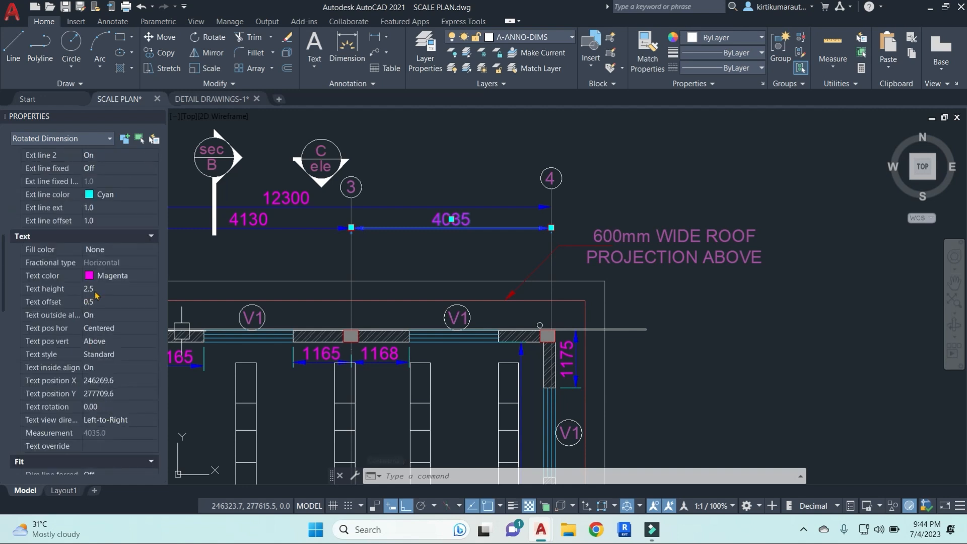
scroll(443, 280, down, 6)
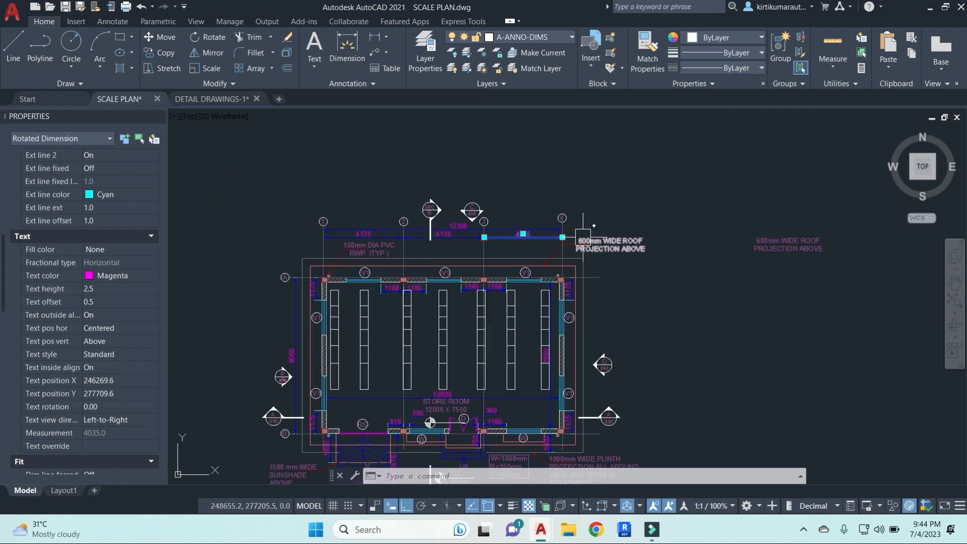
key(Escape)
key(Escape)
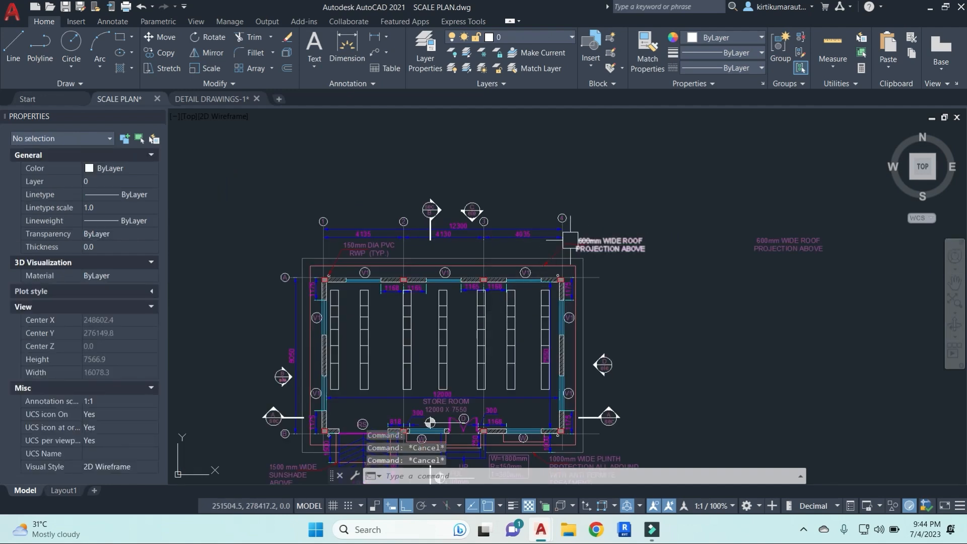
Select the roof-edge section detail and the brick wall detail in the framed detail area and copy both to the clipboard
scroll(544, 294, down, 10)
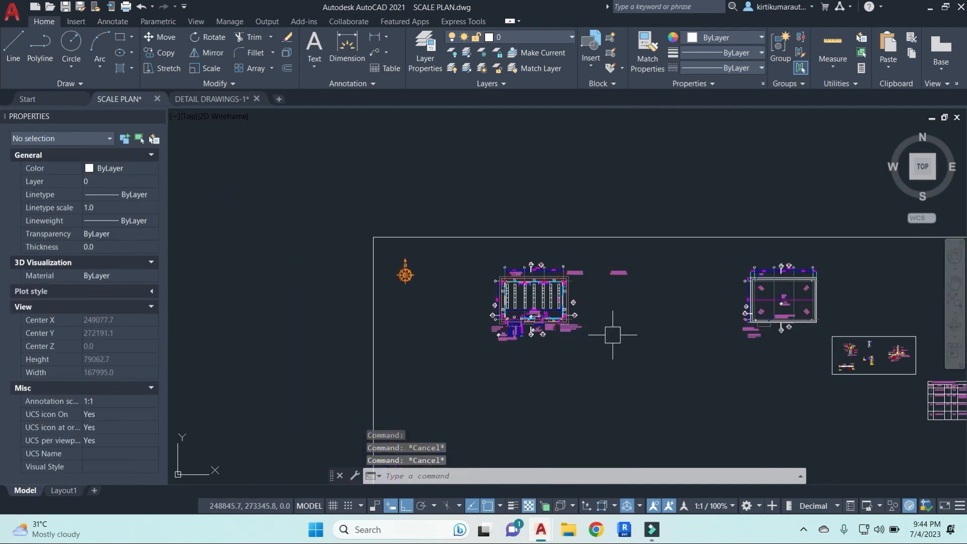
click(596, 359)
key(Escape)
scroll(858, 359, up, 8)
click(861, 355)
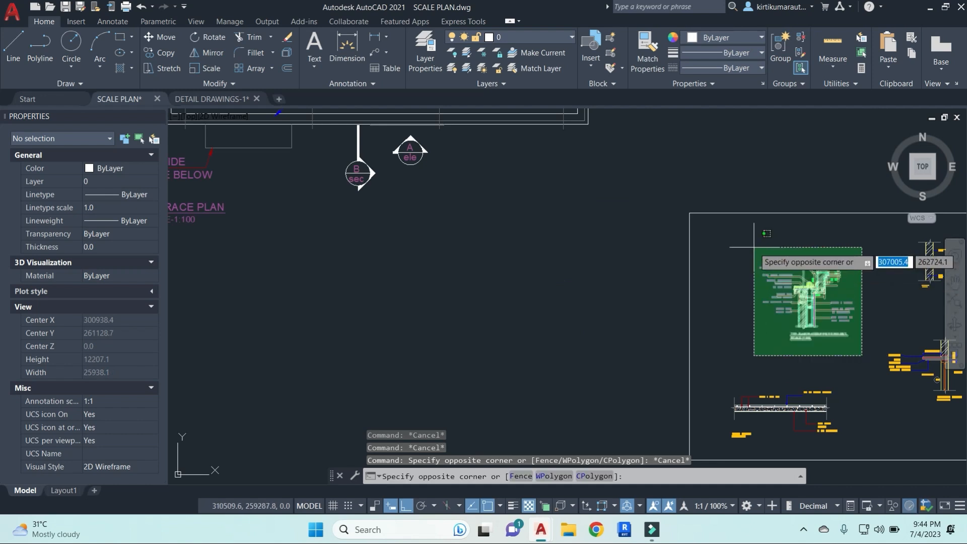
click(734, 244)
click(713, 368)
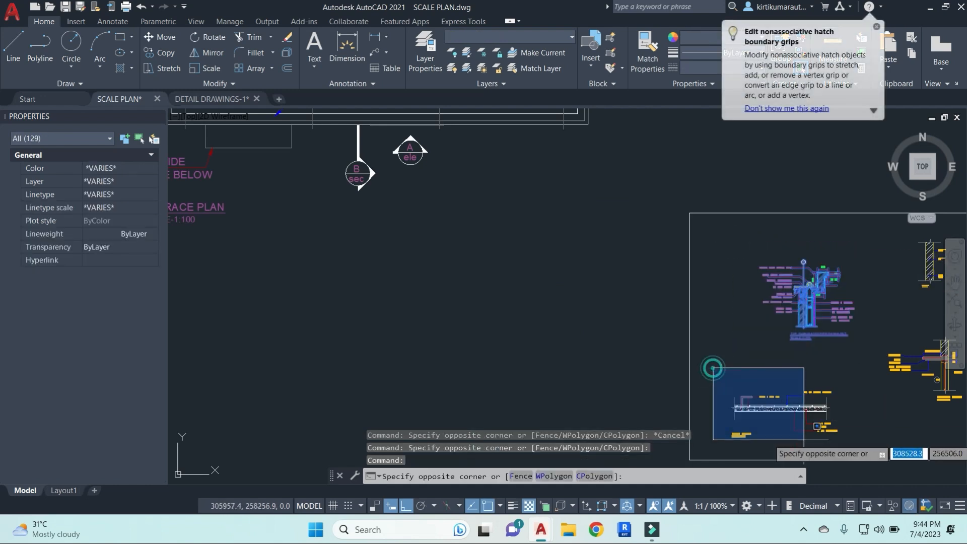
click(864, 364)
middle_drag(917, 327, 730, 376)
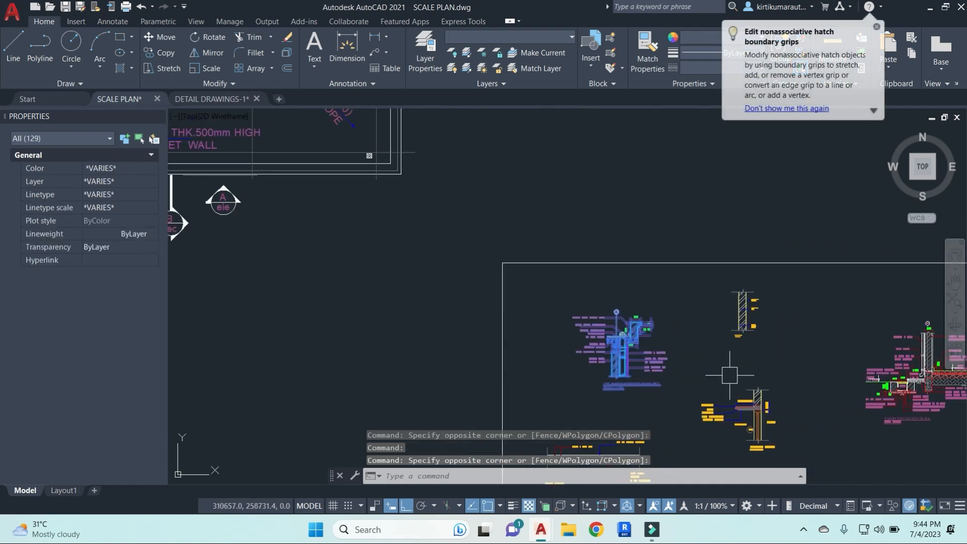
click(776, 363)
click(719, 276)
key(ctrl+c)
Paste the two copied details into the empty space below the ground floor plan
key(ctrl+v)
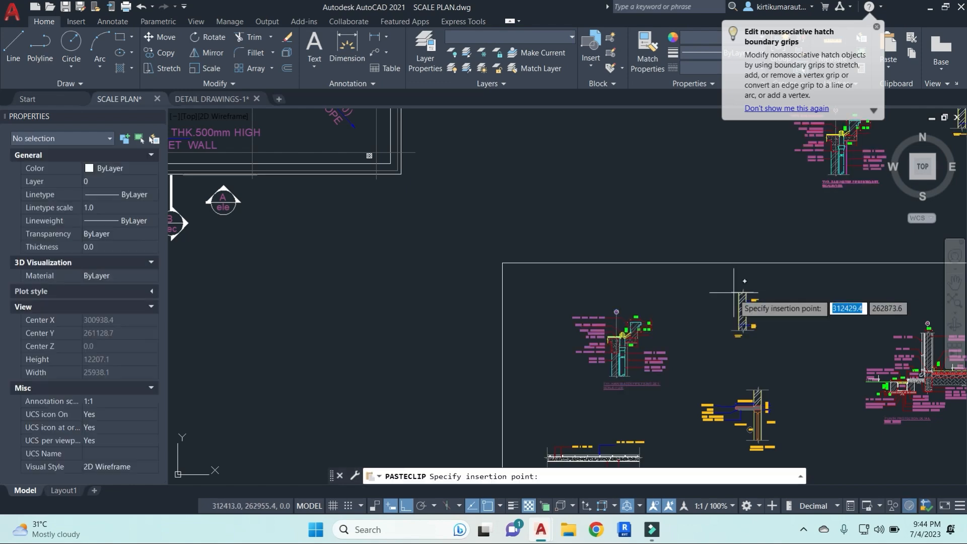
scroll(630, 330, down, 4)
middle_drag(428, 372, 665, 351)
middle_drag(347, 341, 672, 342)
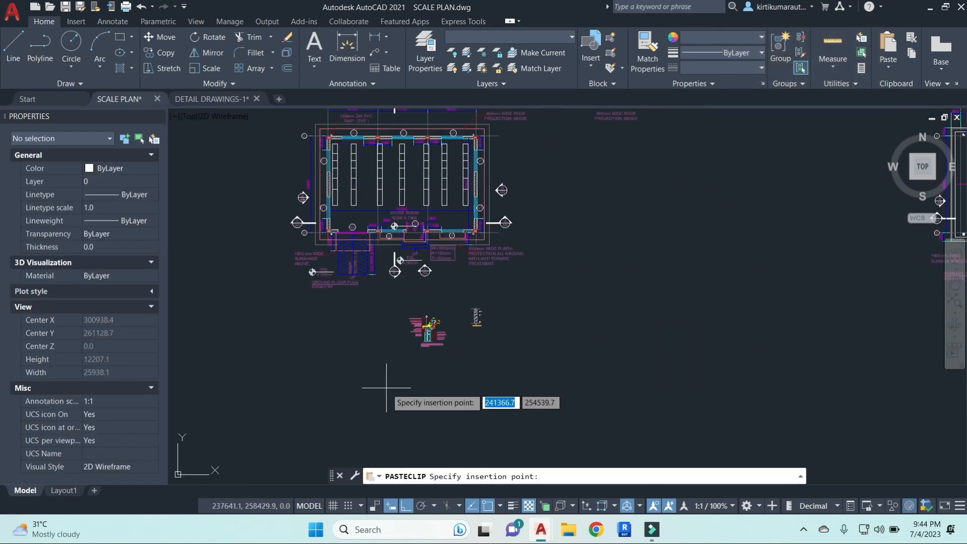
click(318, 374)
key(Escape)
Check the text height of the "15 MM THK. CS PLASTER" note in the pasted brick wall detail
scroll(386, 281, up, 5)
middle_drag(385, 281, 466, 309)
scroll(466, 346, down, 2)
middle_drag(474, 368, 518, 379)
scroll(596, 302, up, 2)
middle_drag(589, 338, 642, 255)
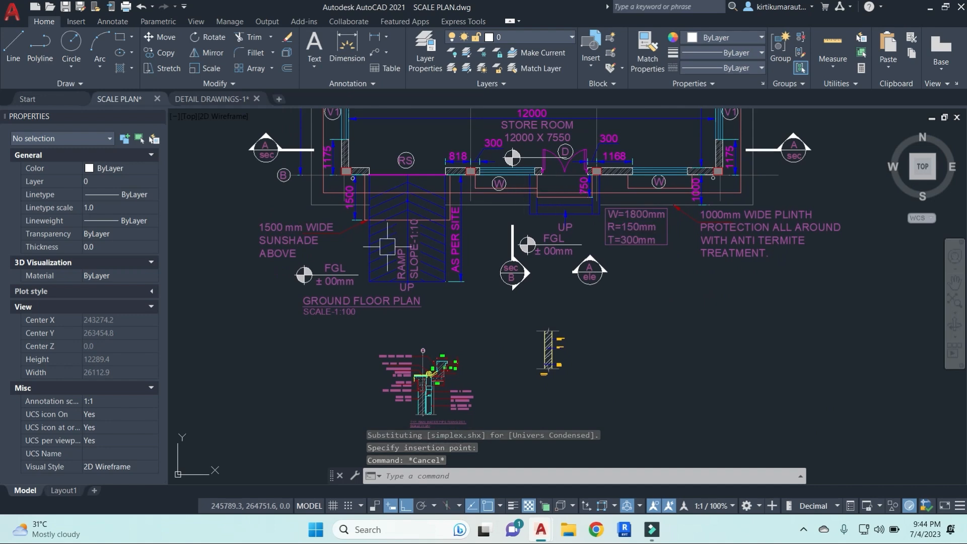
middle_drag(484, 313, 489, 249)
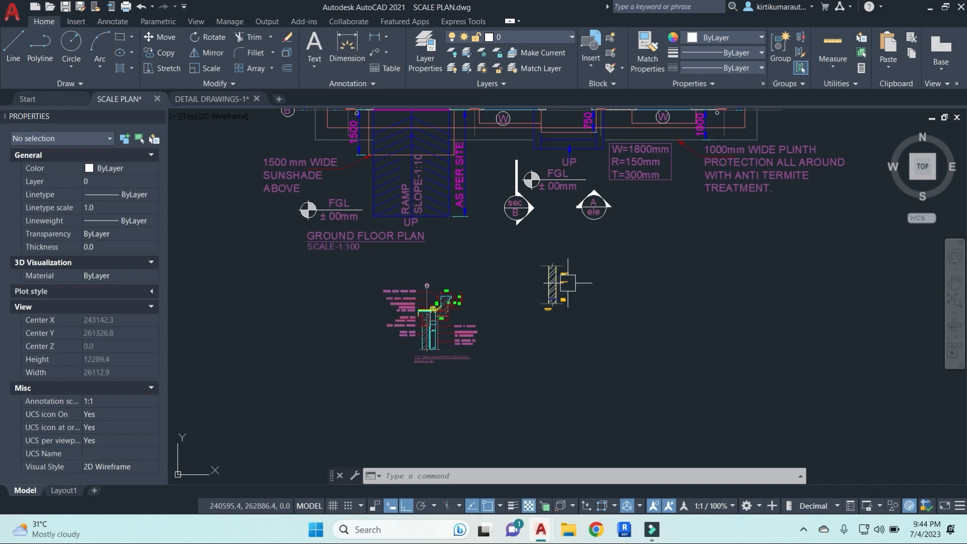
scroll(568, 282, up, 5)
scroll(560, 260, up, 3)
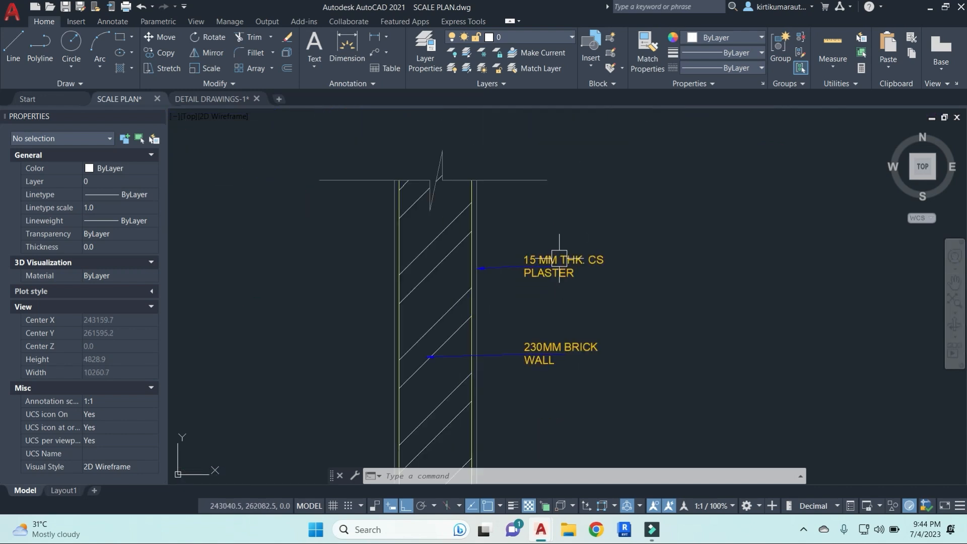
click(559, 259)
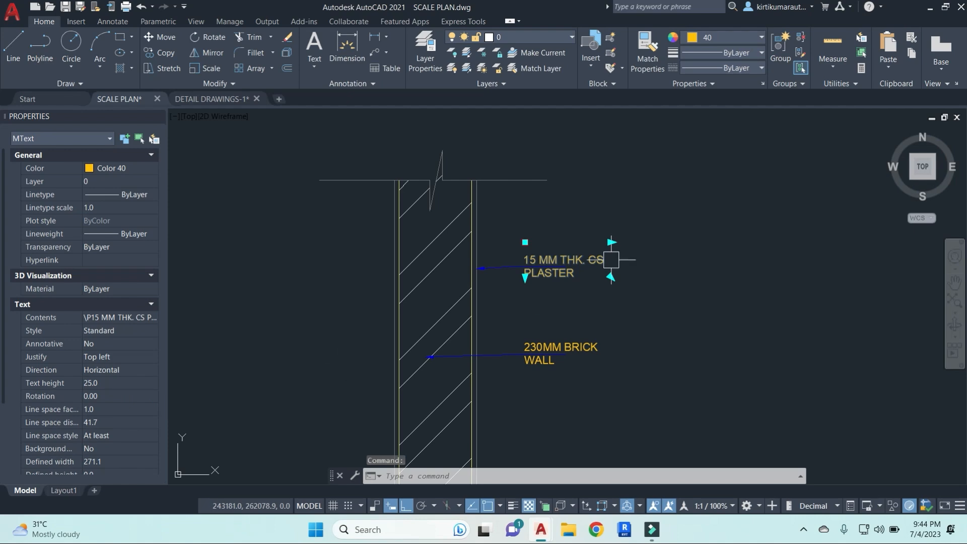
scroll(611, 260, down, 10)
click(695, 304)
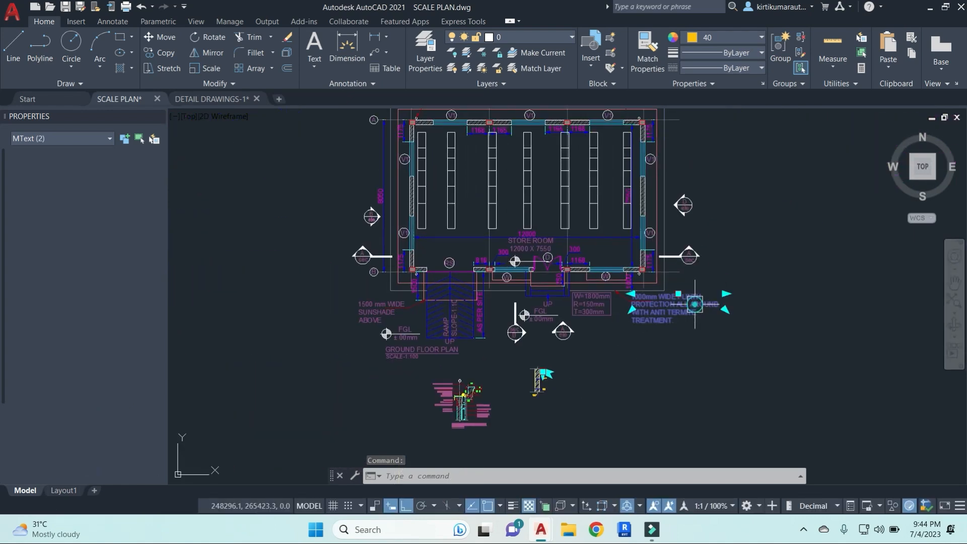
key(Escape)
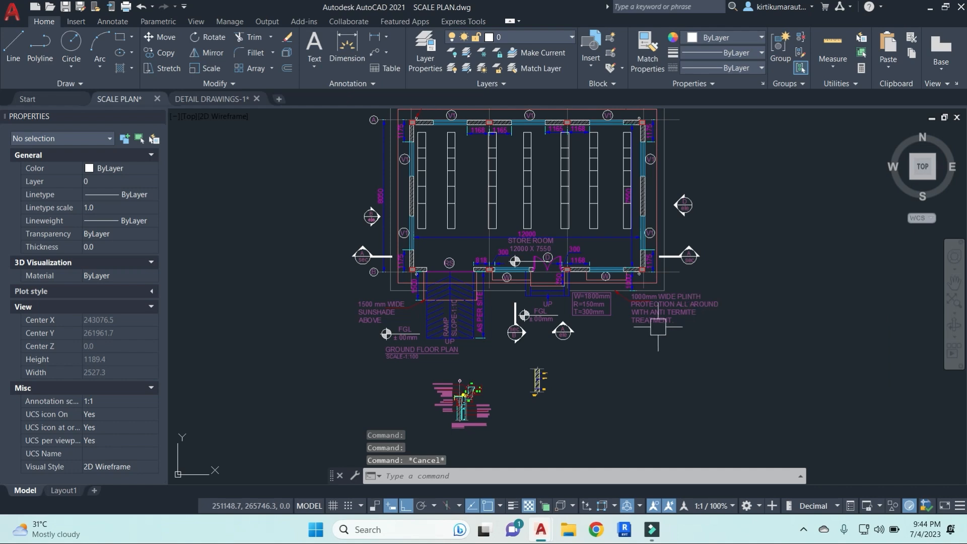
key(Escape)
key(Escape)
Select both pasted details below the ground floor plan and erase them
middle_drag(569, 422, 568, 304)
click(598, 347)
click(417, 244)
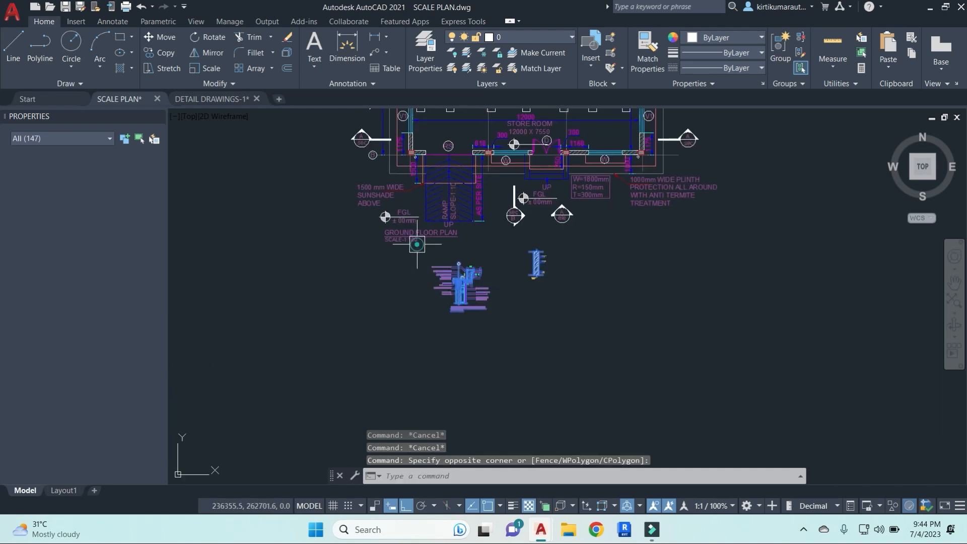
scroll(620, 339, down, 3)
middle_drag(751, 371, 596, 333)
text(e)
key(Return)
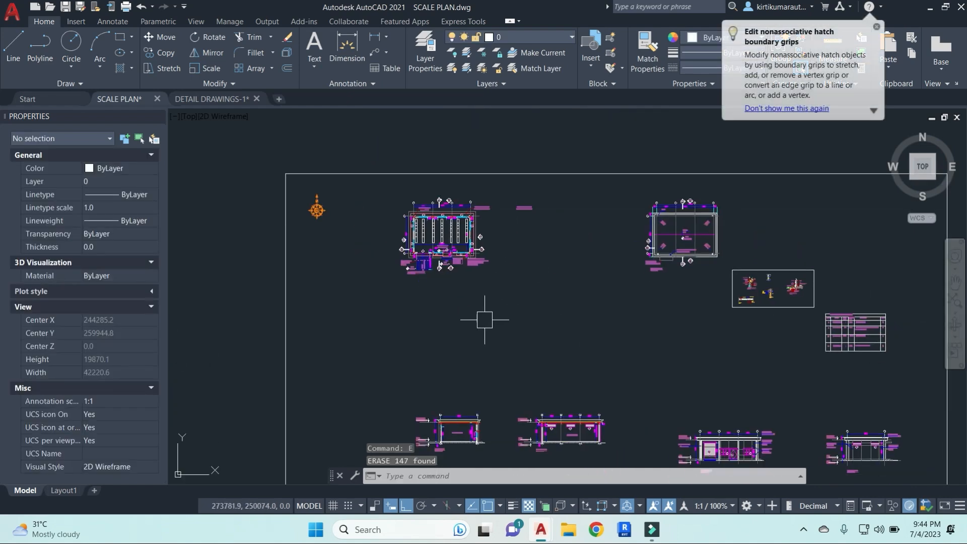
key(Escape)
Switch from model space to the Layout1 sheet
click(62, 493)
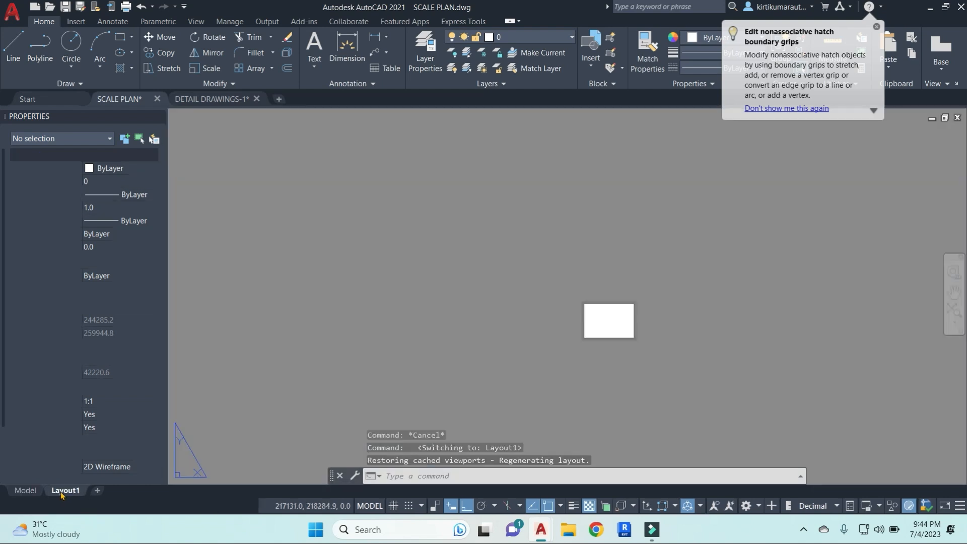
middle_drag(460, 402, 460, 340)
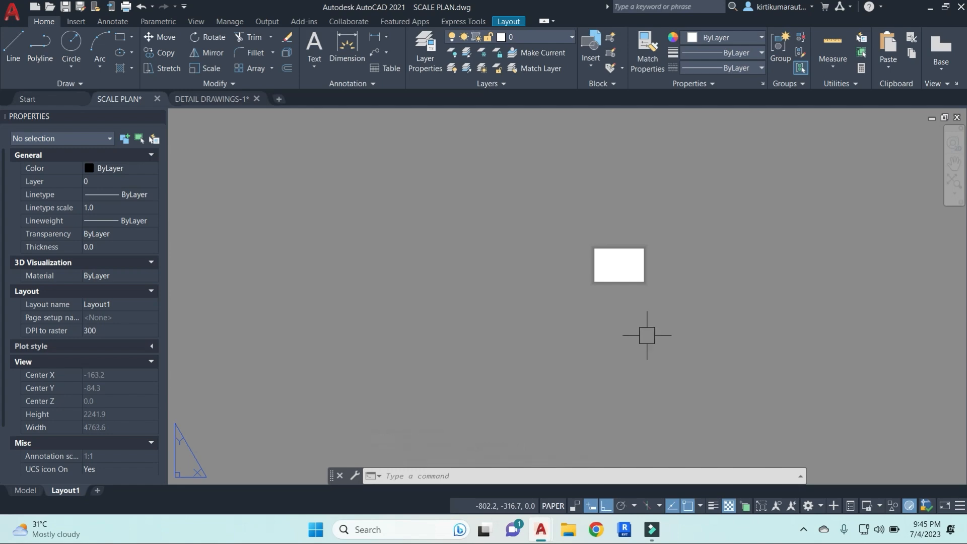
key(Escape)
key(Escape)
key(Escape)
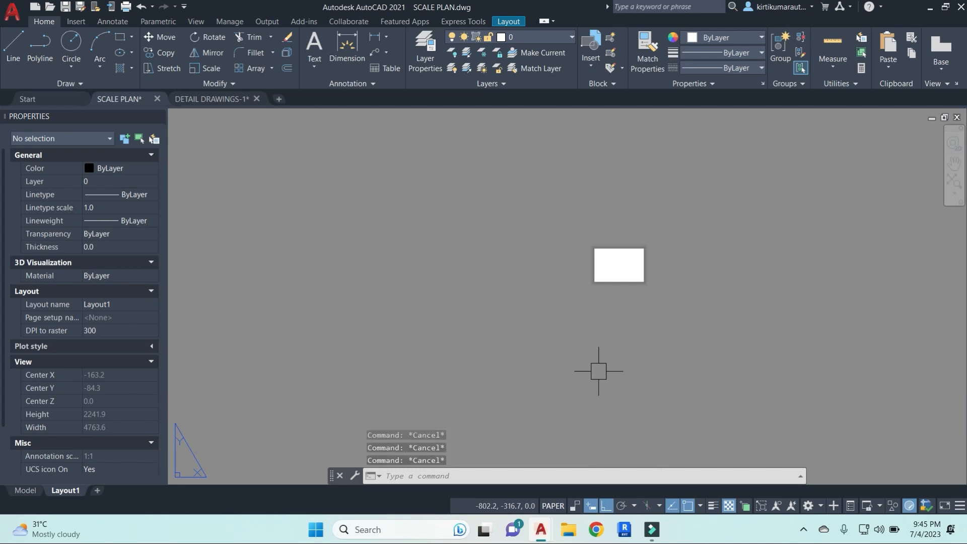
Open the plot settings for a single sheet and review the available page setups and Microsoft Print to PDF paper sizes
key(ctrl+p)
click(539, 293)
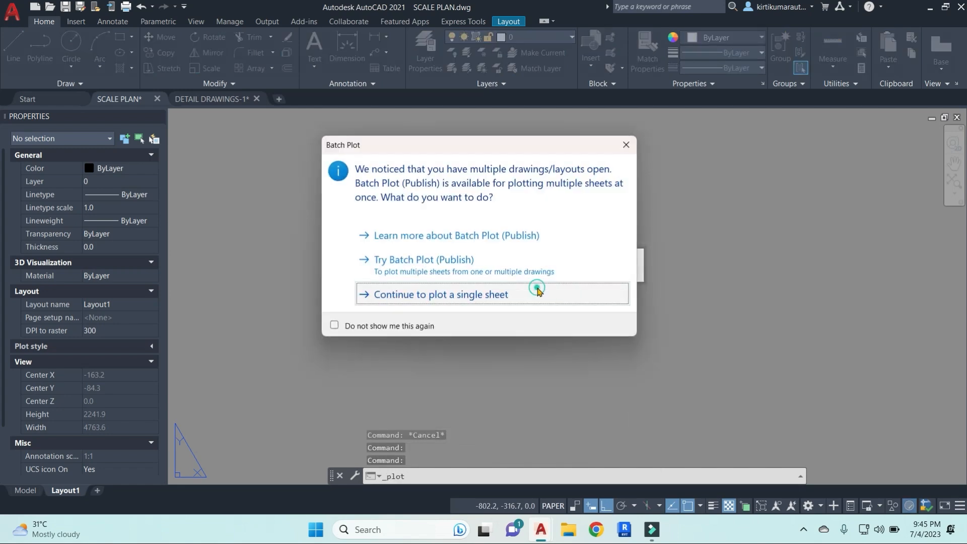
click(481, 132)
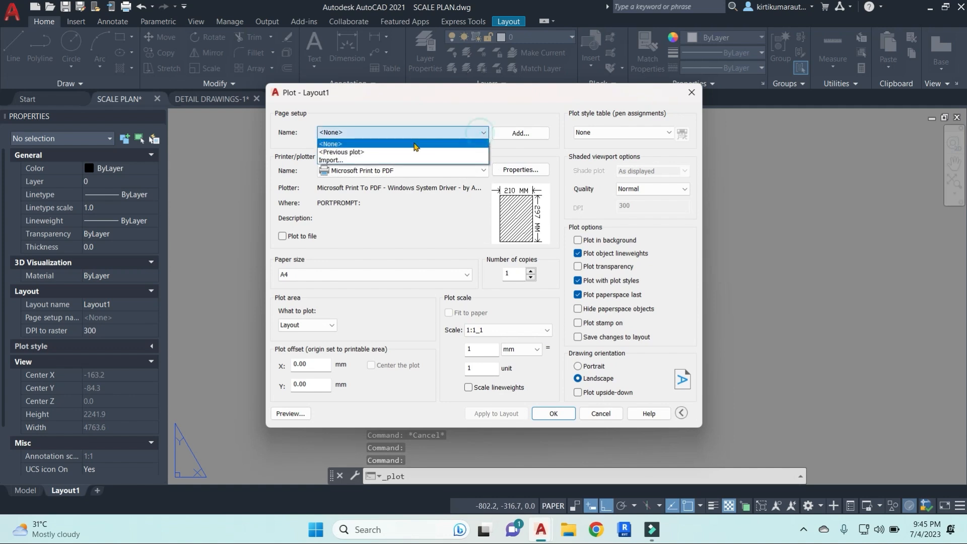
click(408, 139)
click(456, 275)
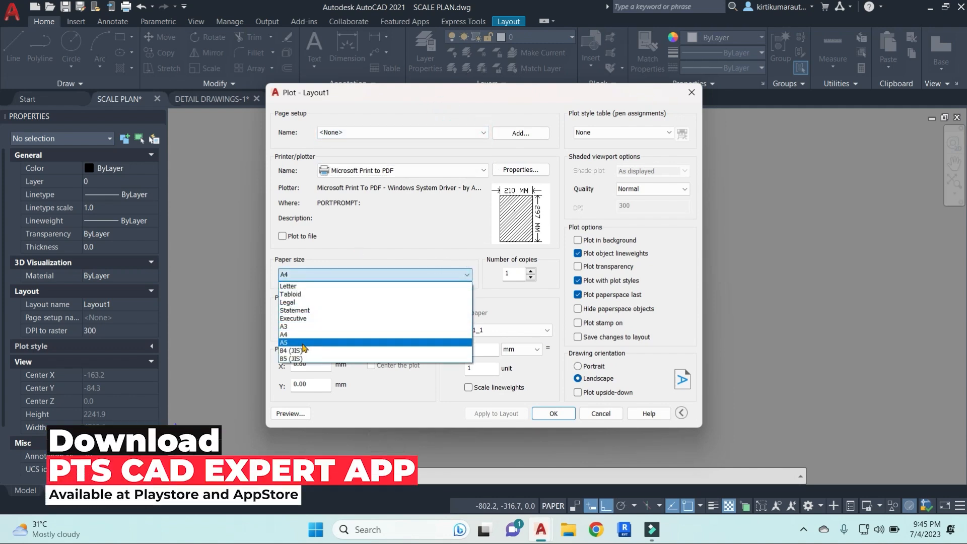
click(397, 221)
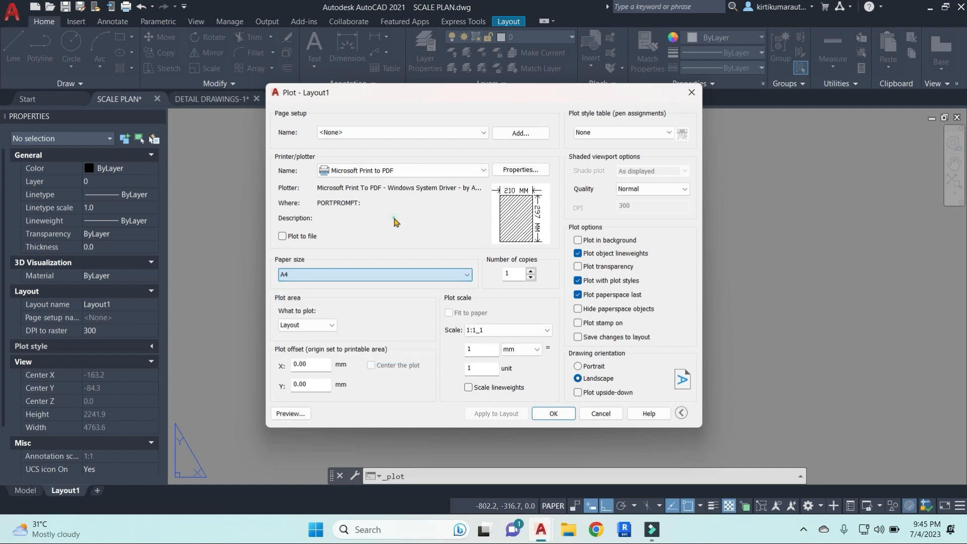
Load the previous plot's page setup and review the ISO paper sizes from A4 to A1 for DWG To PDF
click(466, 132)
click(366, 151)
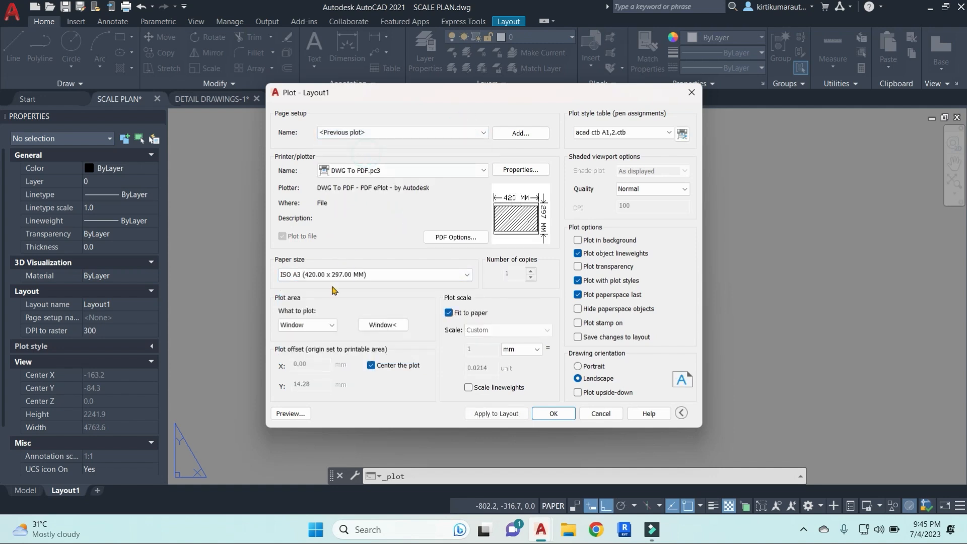
click(335, 276)
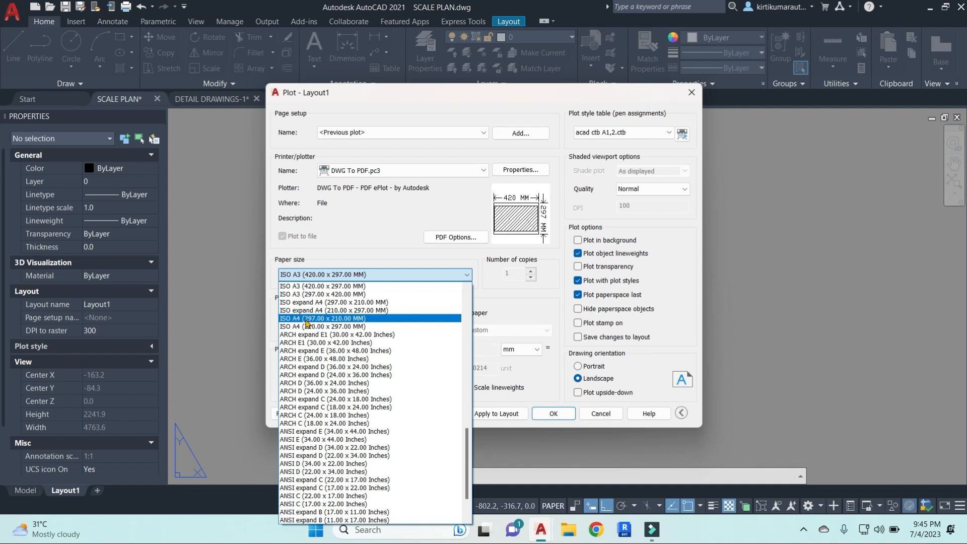
scroll(363, 311, up, 1)
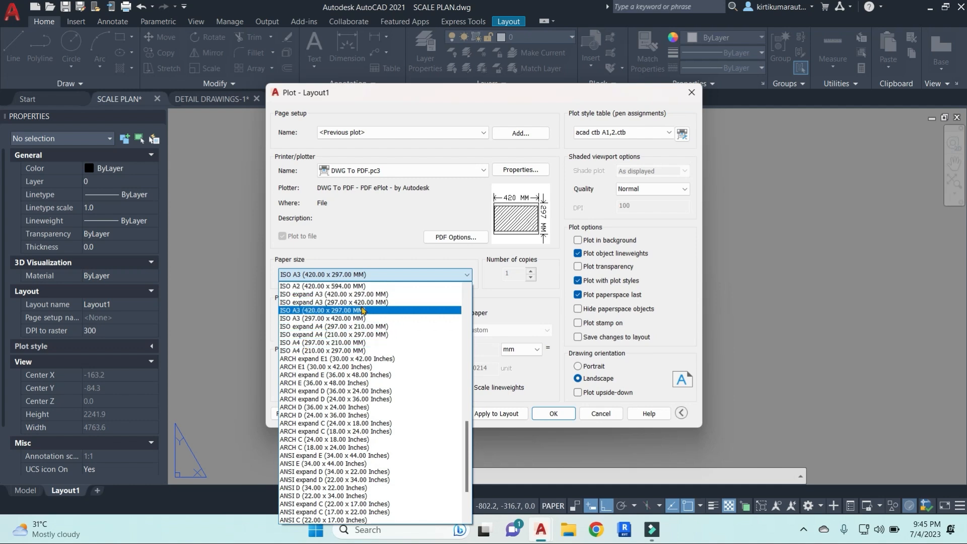
scroll(363, 311, up, 1)
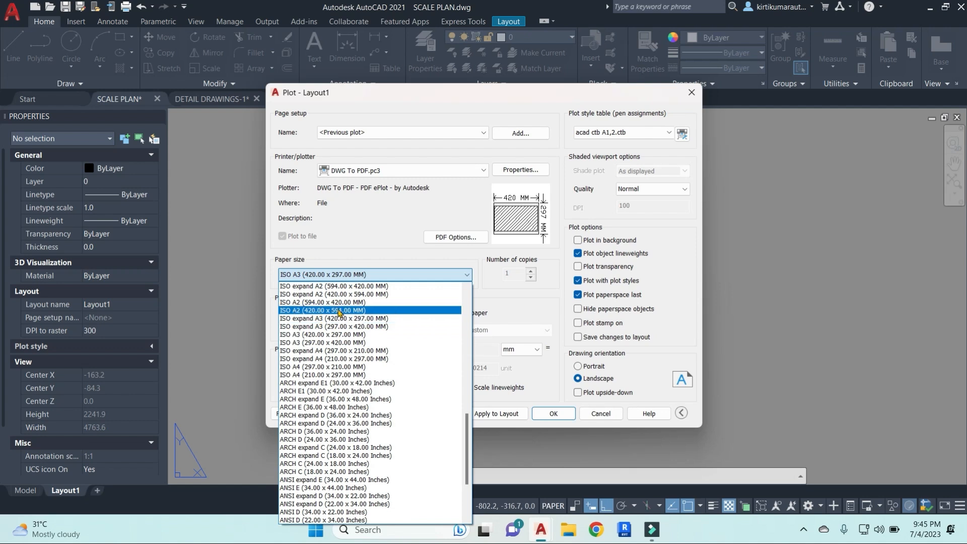
scroll(338, 313, up, 1)
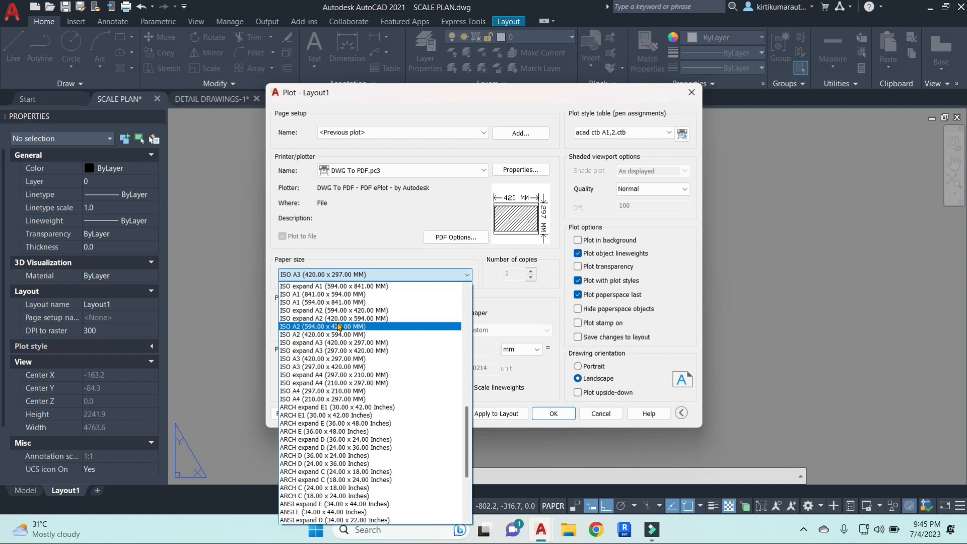
click(400, 228)
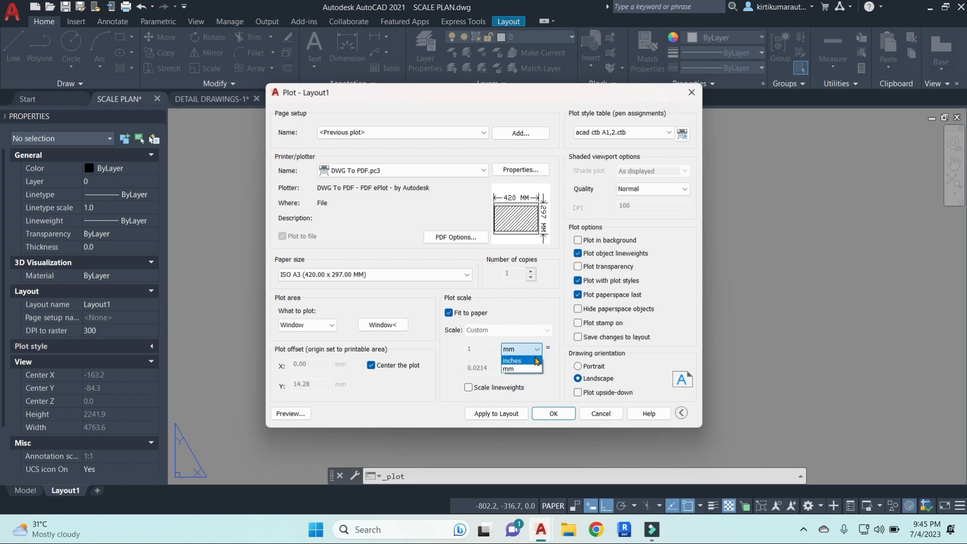
Check the ISO A3 sheet dimensions in inches, then return the plot units to mm and close the plot settings
click(519, 361)
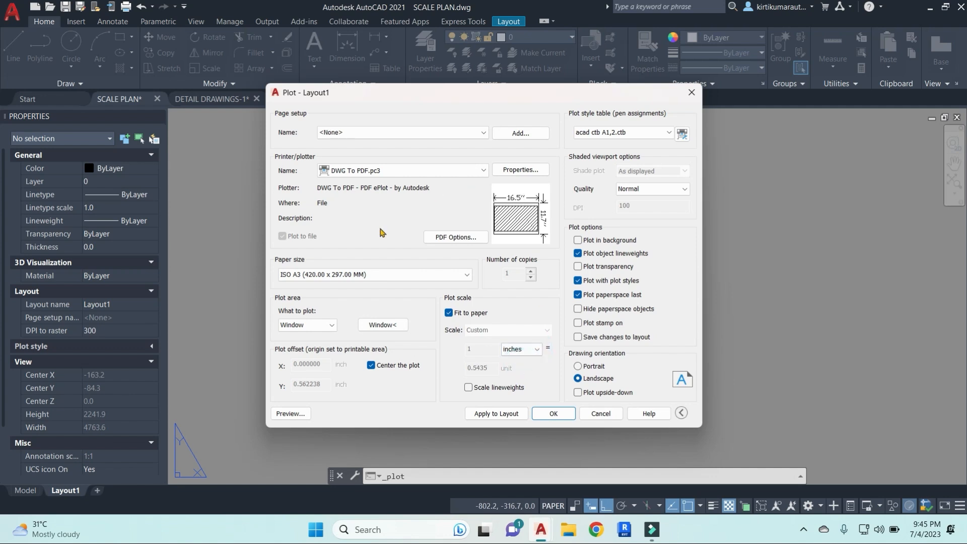
click(444, 275)
click(387, 229)
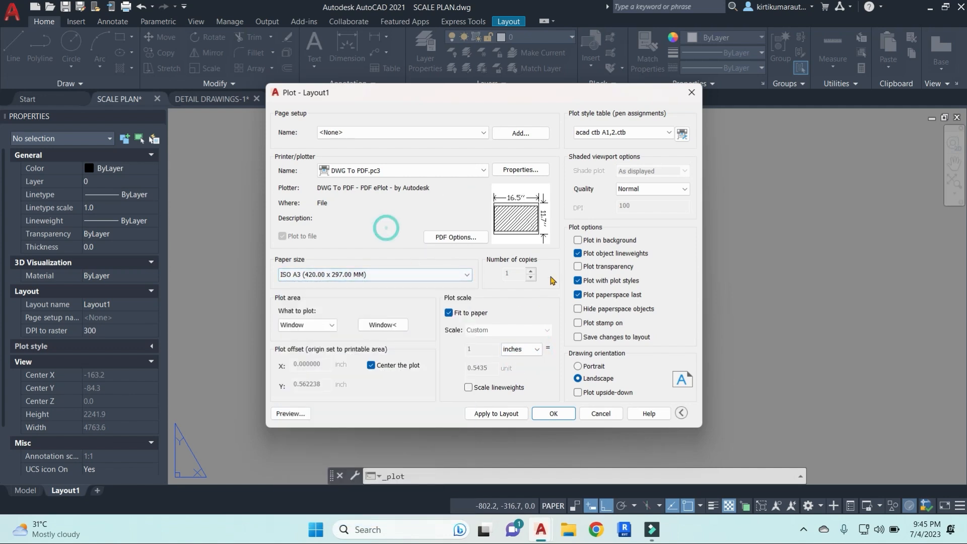
mouse_move(526, 198)
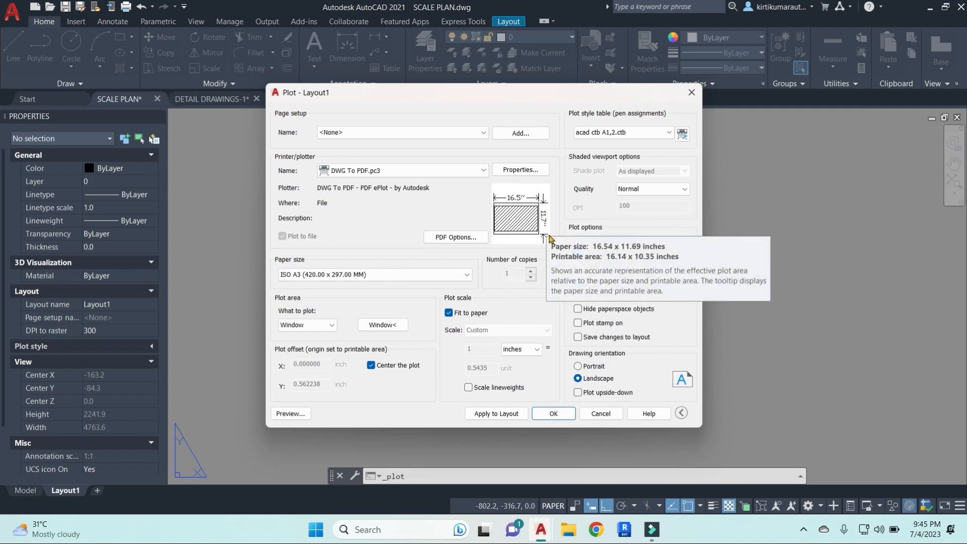
click(536, 314)
click(534, 349)
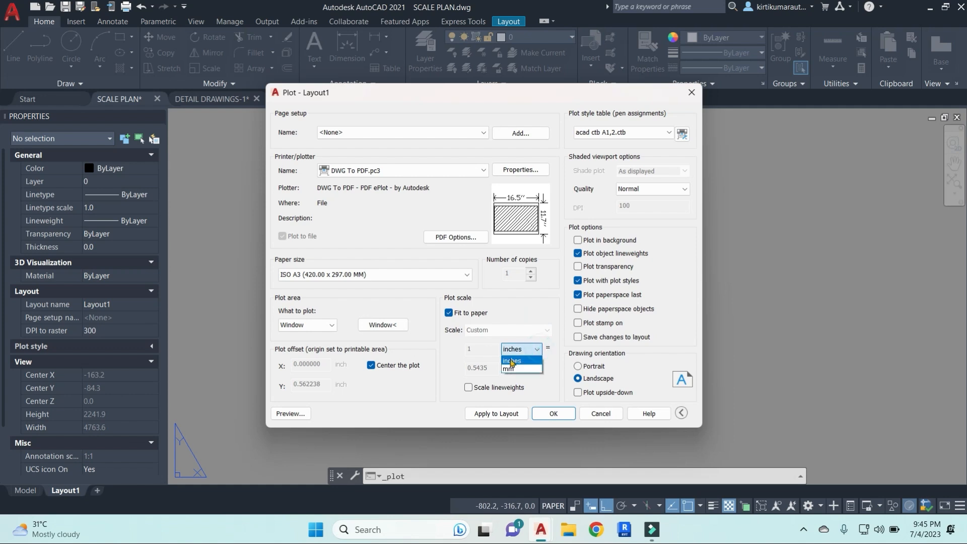
click(518, 364)
click(541, 310)
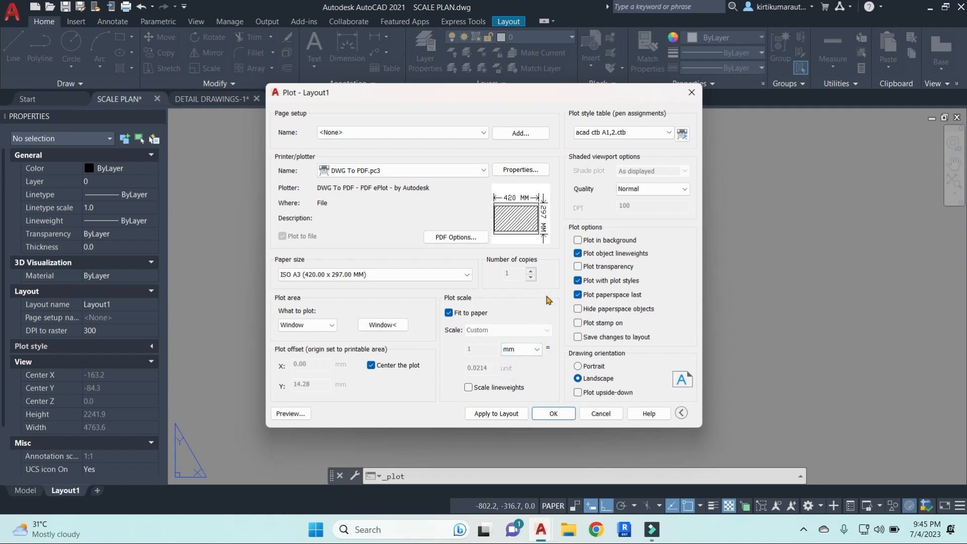
click(690, 94)
Draw a closed rectangular A1 sheet border of 841 by 594 with lines around the white paper on Layout1
scroll(648, 274, up, 2)
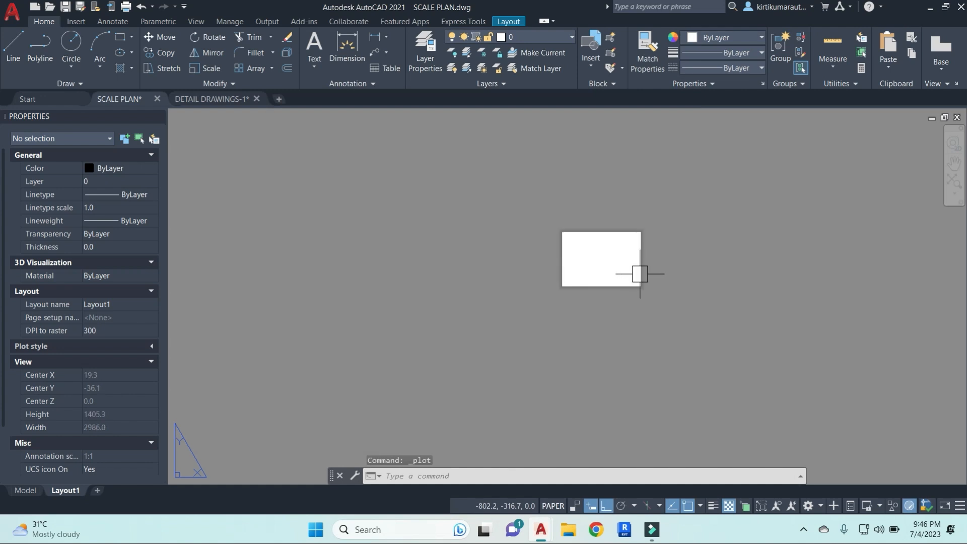
middle_drag(633, 274, 589, 293)
key(Return)
click(508, 230)
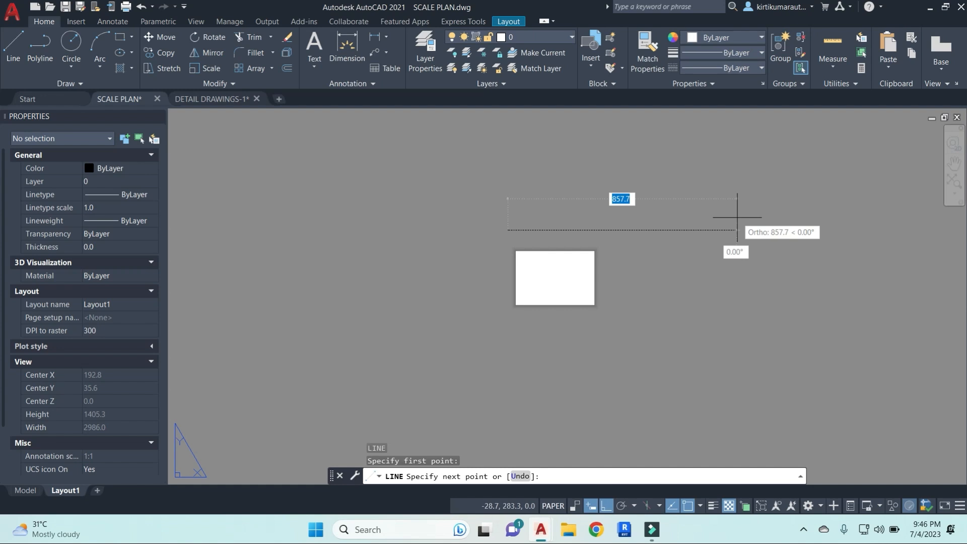
text(841)
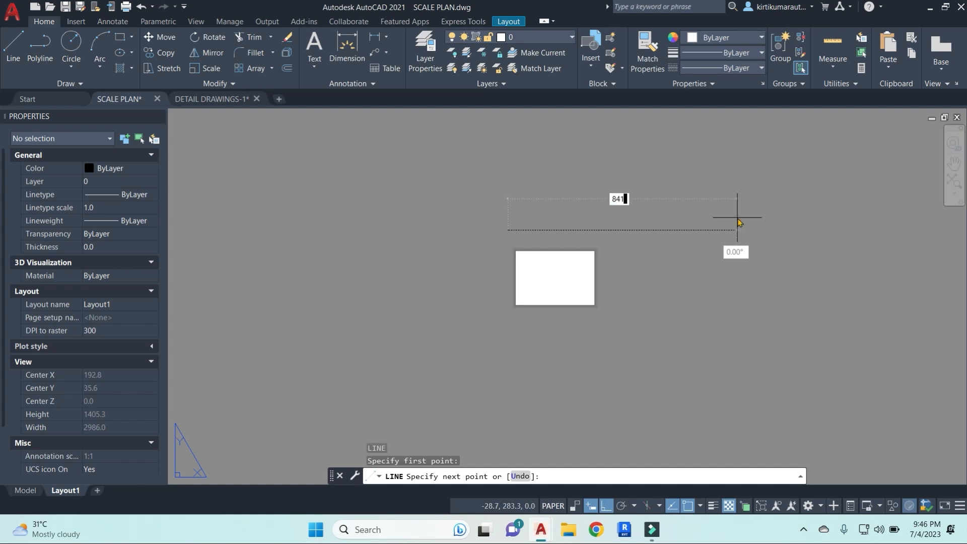
key(Return)
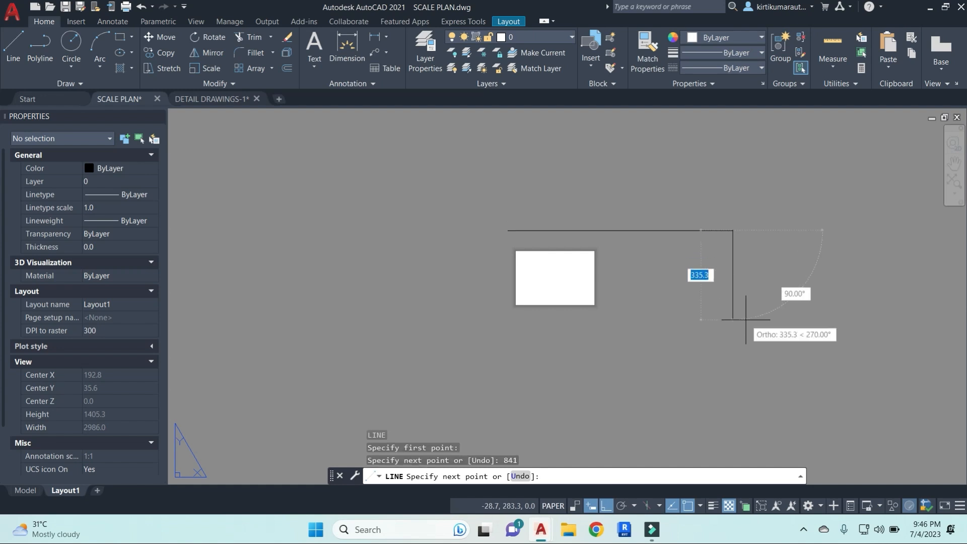
text(594)
key(Return)
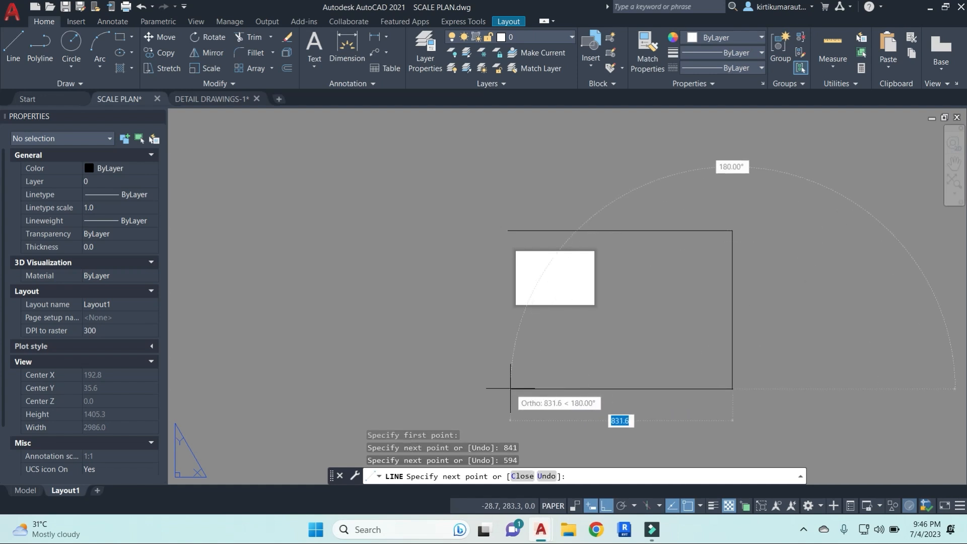
text(9)
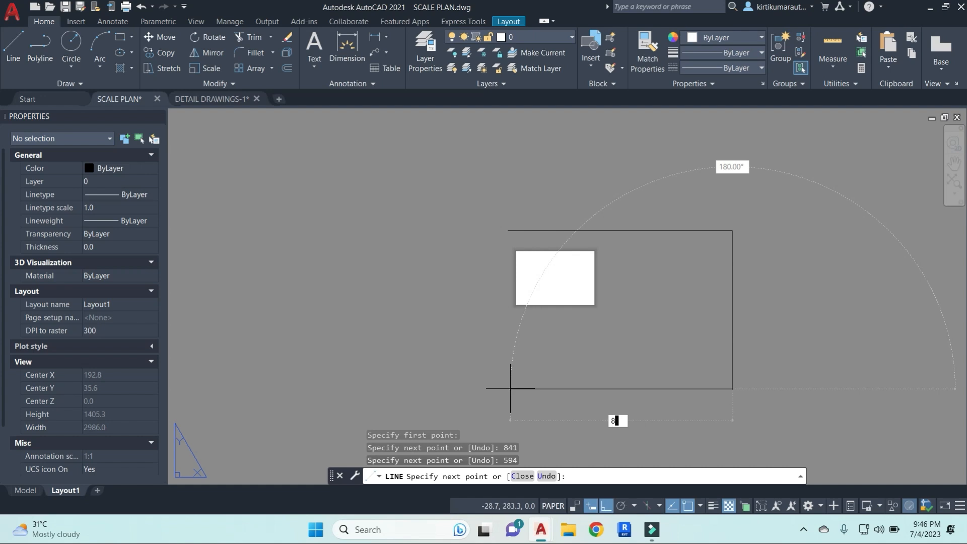
text(41)
key(Return)
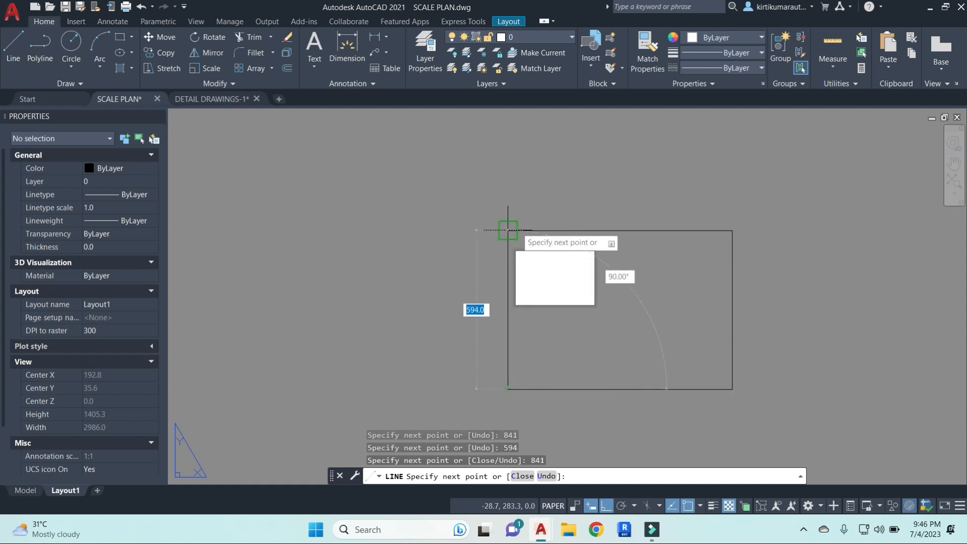
key(Escape)
Offset all four edges of the sheet border 15 mm inwards to form an inner margin frame
middle_drag(685, 353, 635, 334)
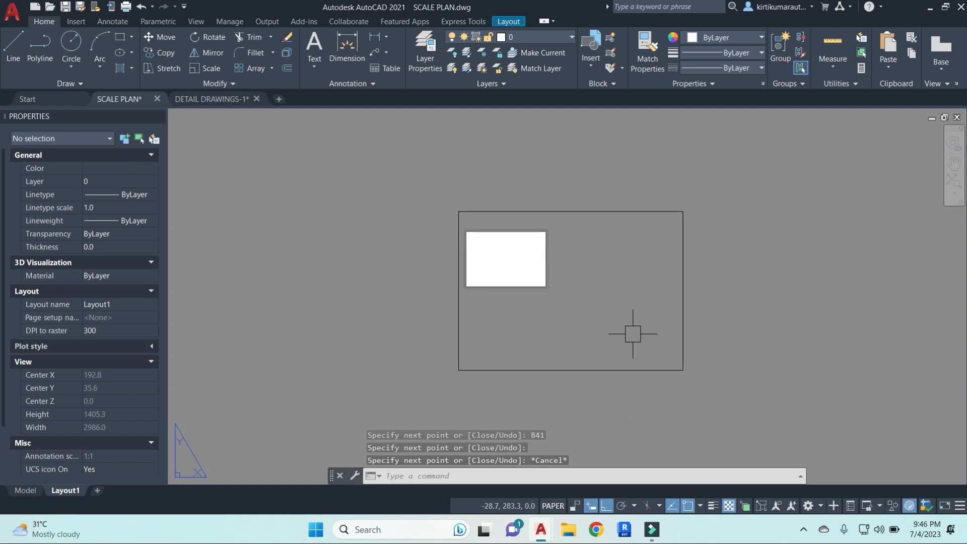
key(Escape)
key(Escape)
text(o)
key(Return)
text(15)
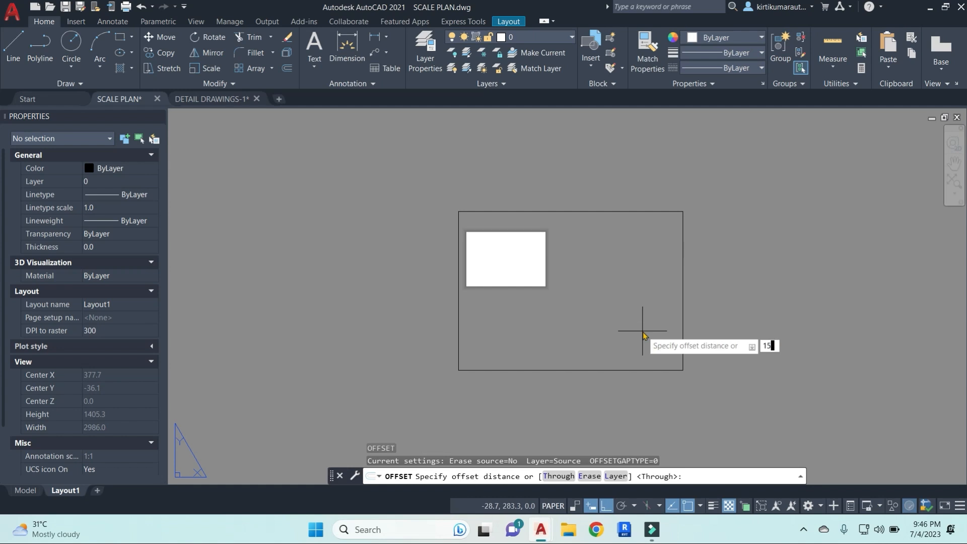
key(Return)
click(672, 306)
click(594, 281)
click(613, 210)
click(615, 274)
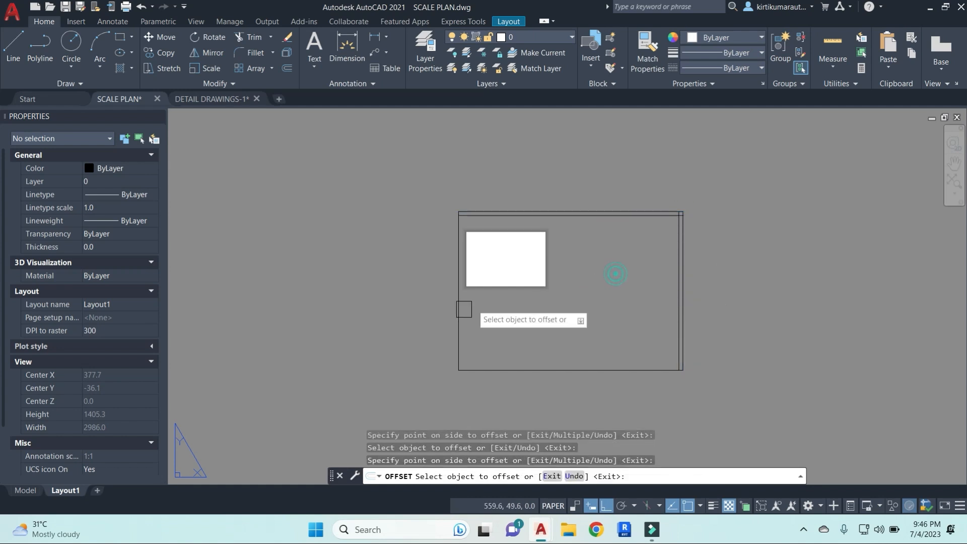
click(455, 320)
click(568, 339)
click(616, 369)
click(660, 328)
key(Escape)
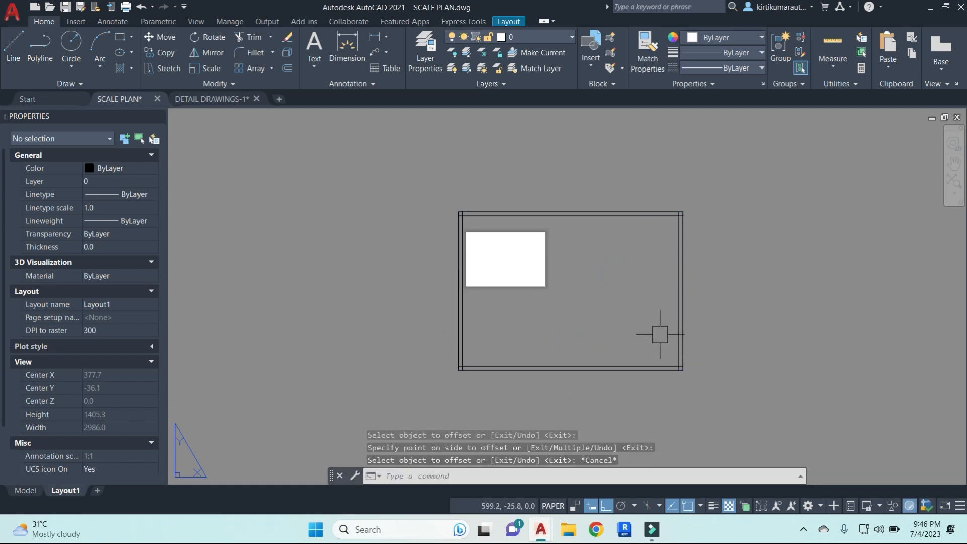
Fillet the four corners of the inner margin frame with radius 0 to trim the overlapping line ends
key(Escape)
key(Escape)
text(f)
key(Return)
click(675, 321)
click(651, 363)
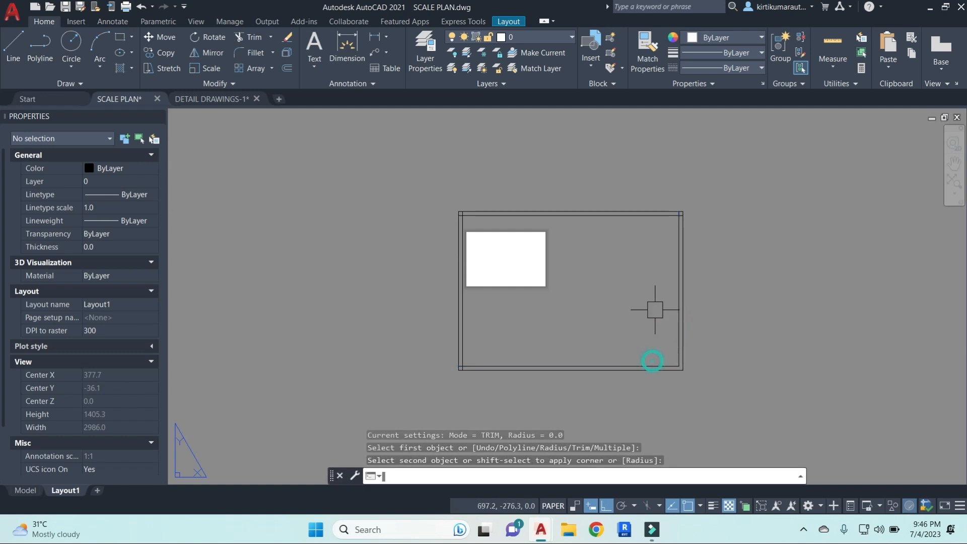
key(Return)
click(670, 228)
click(556, 224)
key(Return)
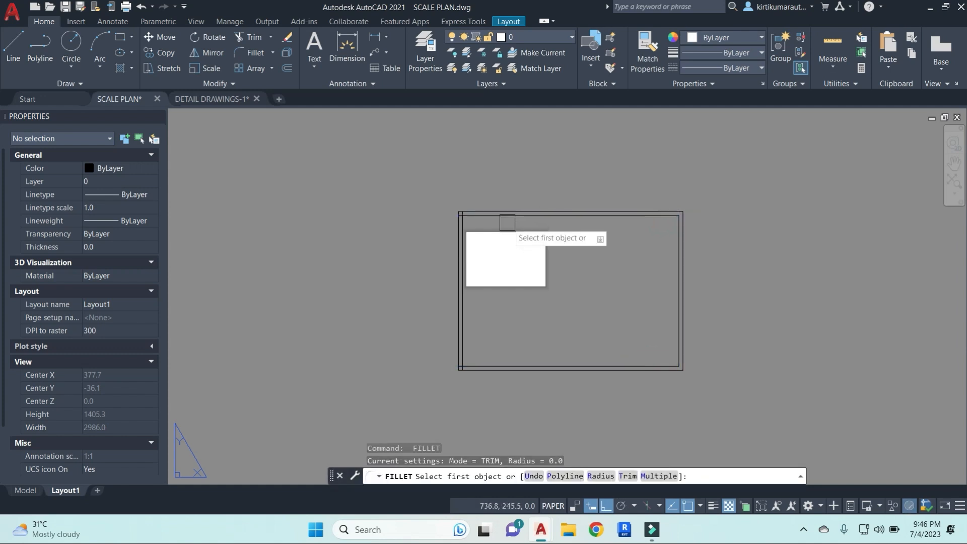
click(506, 221)
click(463, 267)
key(Return)
click(463, 335)
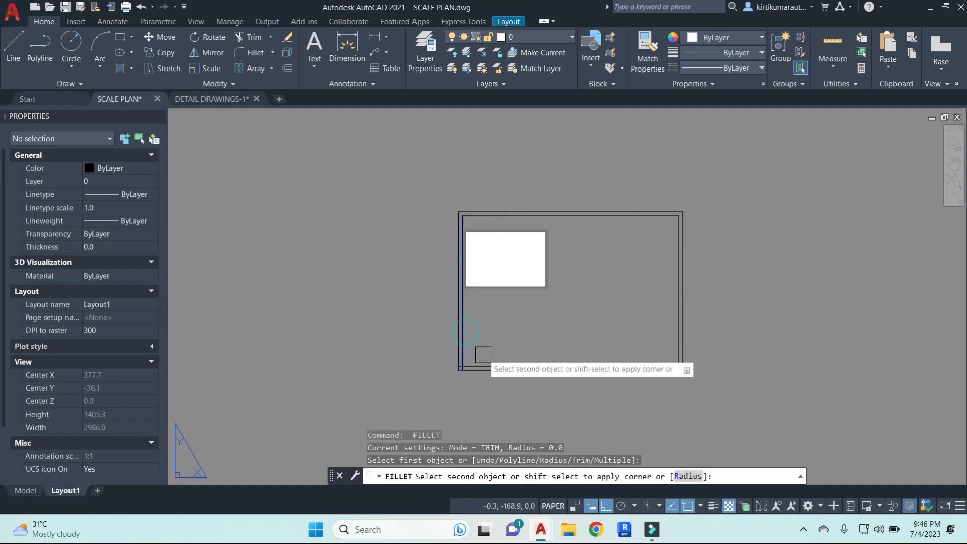
click(489, 362)
key(Escape)
key(Escape)
key(Escape)
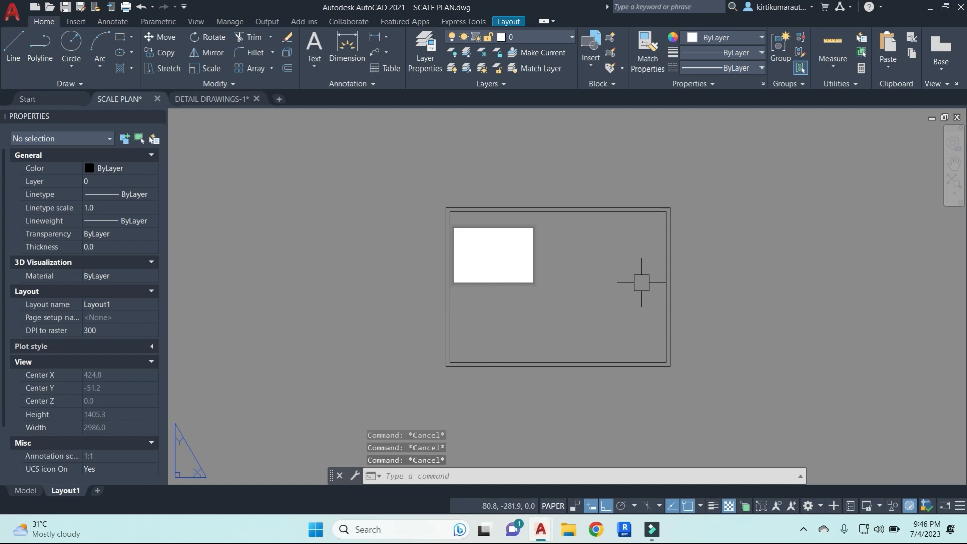
Offset the right edge of the inner frame 100 mm inwards to form a title block strip
text(o)
key(Return)
text(100)
key(Return)
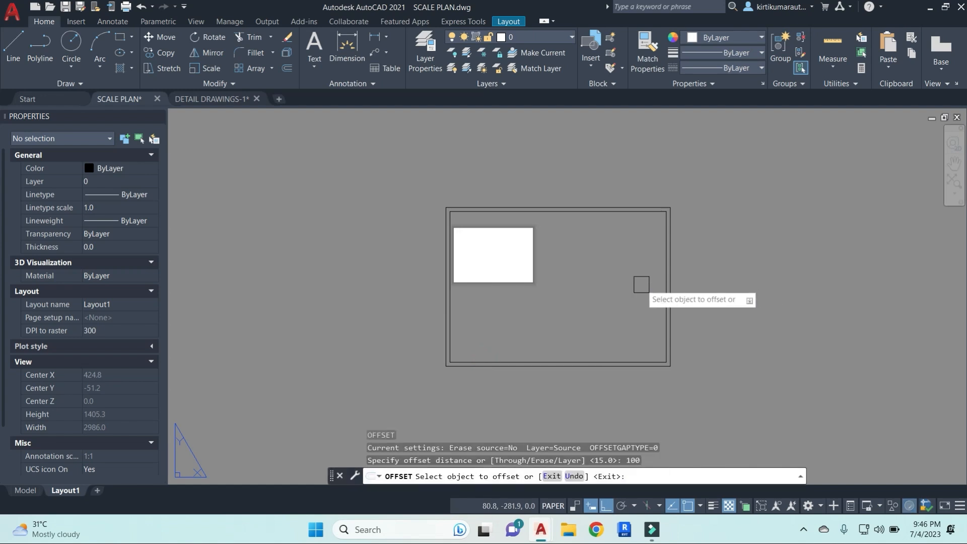
click(666, 275)
click(603, 303)
scroll(653, 353, up, 6)
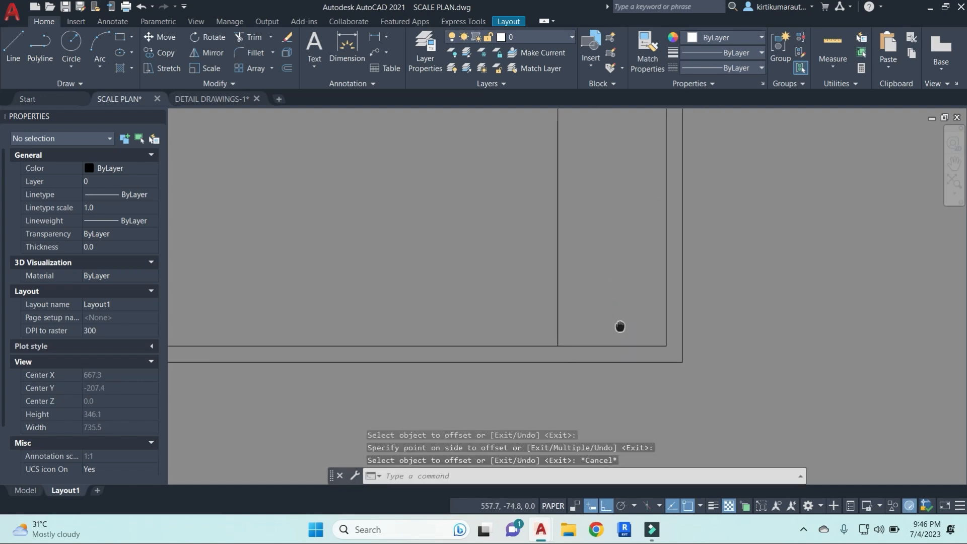
key(Escape)
key(Escape)
key(Escape)
text(l)
key(Return)
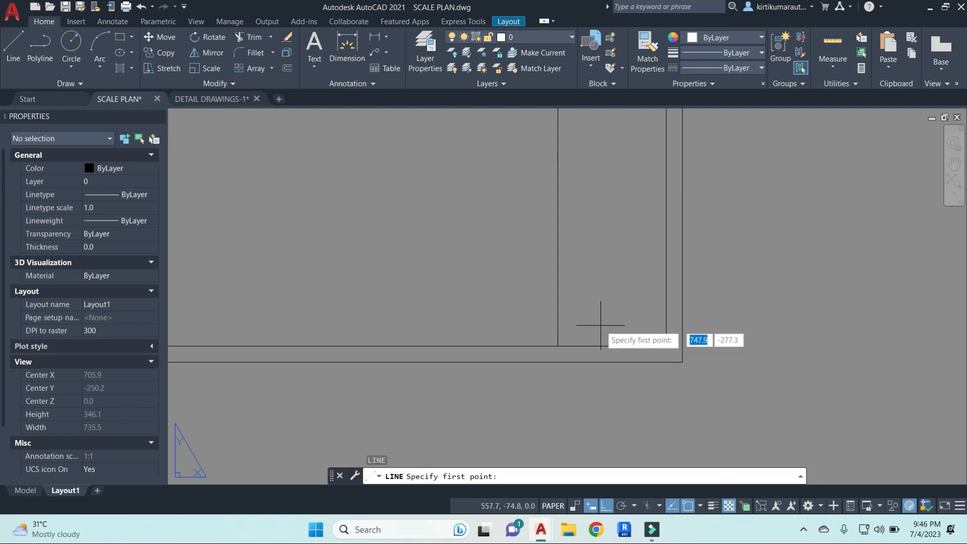
click(561, 324)
key(Escape)
key(Escape)
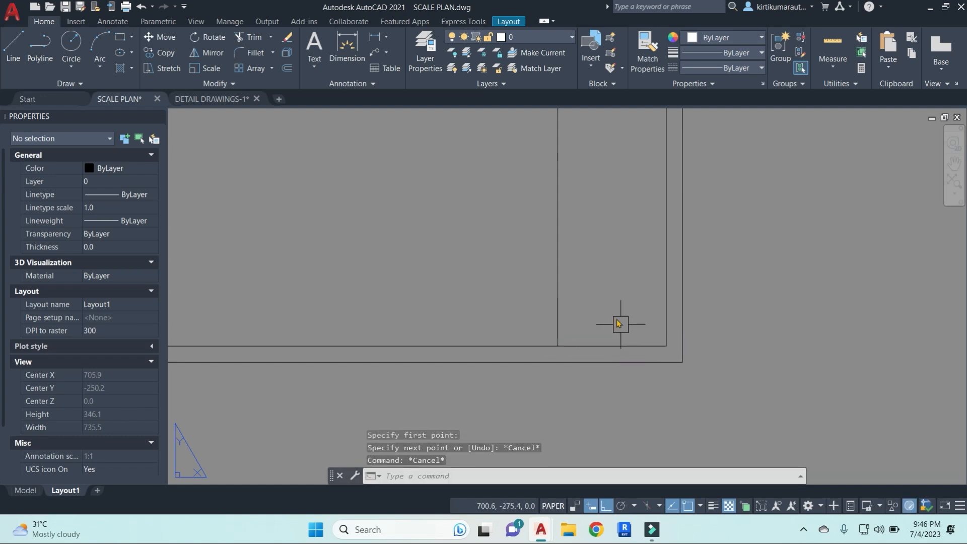
text(l)
key(Return)
click(555, 292)
key(Escape)
key(Escape)
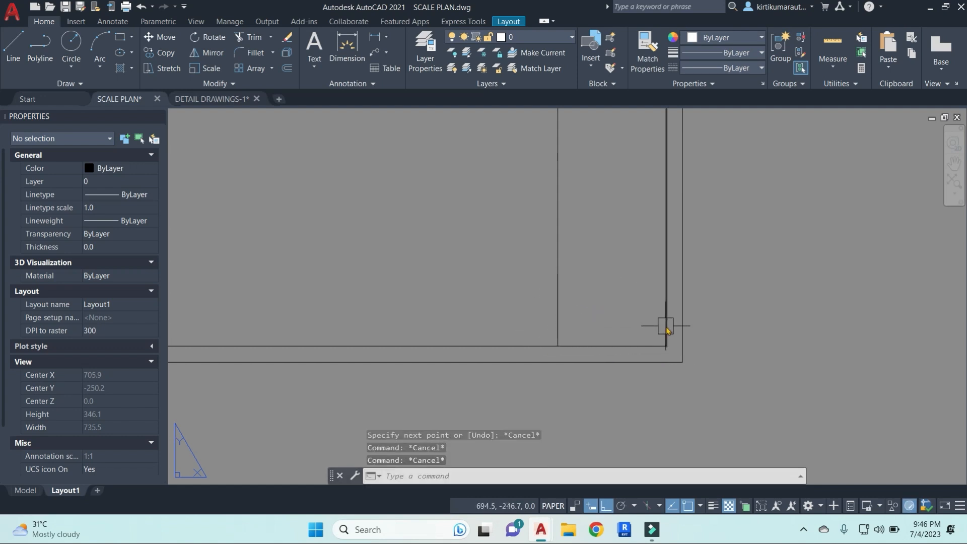
Turn on the Perpendicular and Nearest object snaps in the drafting settings
text(ds)
key(Return)
click(452, 143)
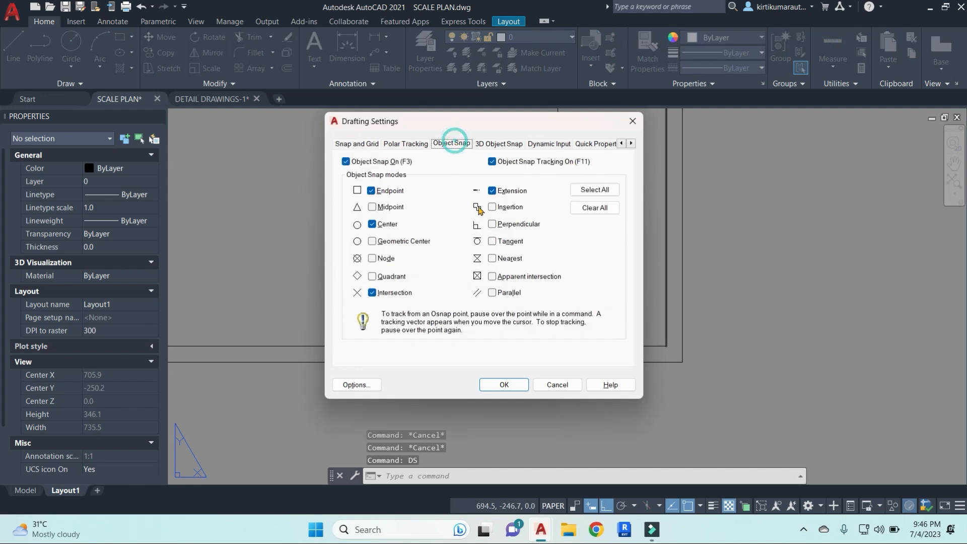
click(506, 385)
key(Escape)
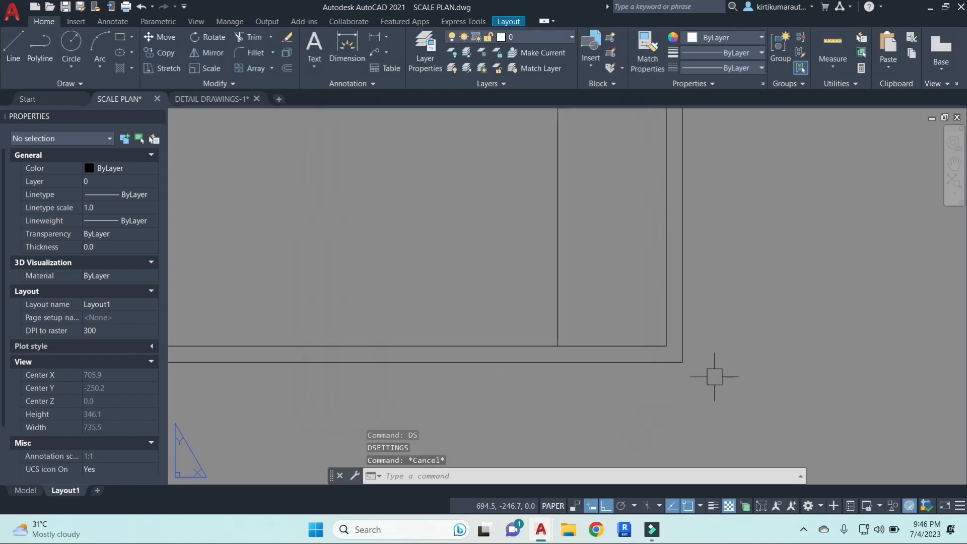
Draw four horizontal lines about 20 mm apart across the bottom of the title block strip
text(l)
key(Return)
click(556, 320)
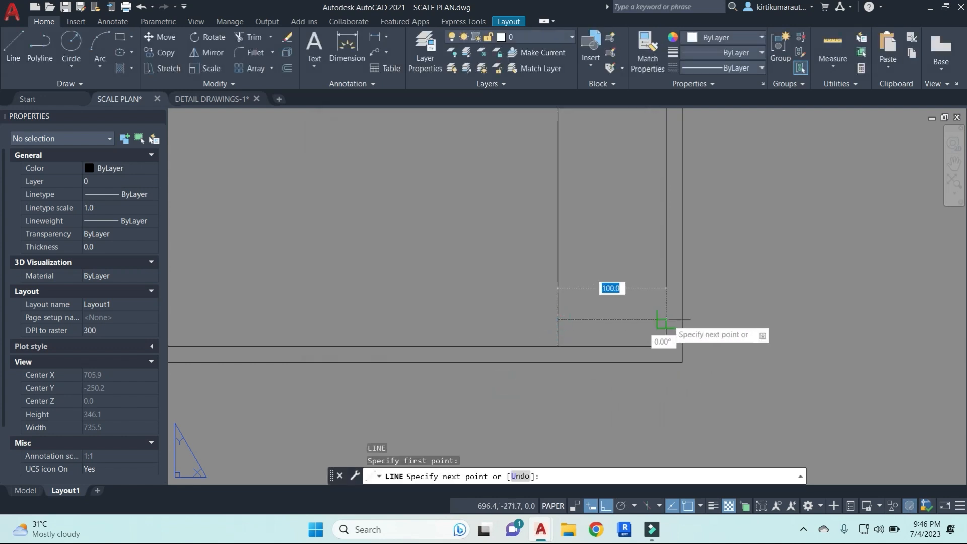
click(666, 320)
key(Escape)
key(Return)
click(557, 297)
click(667, 297)
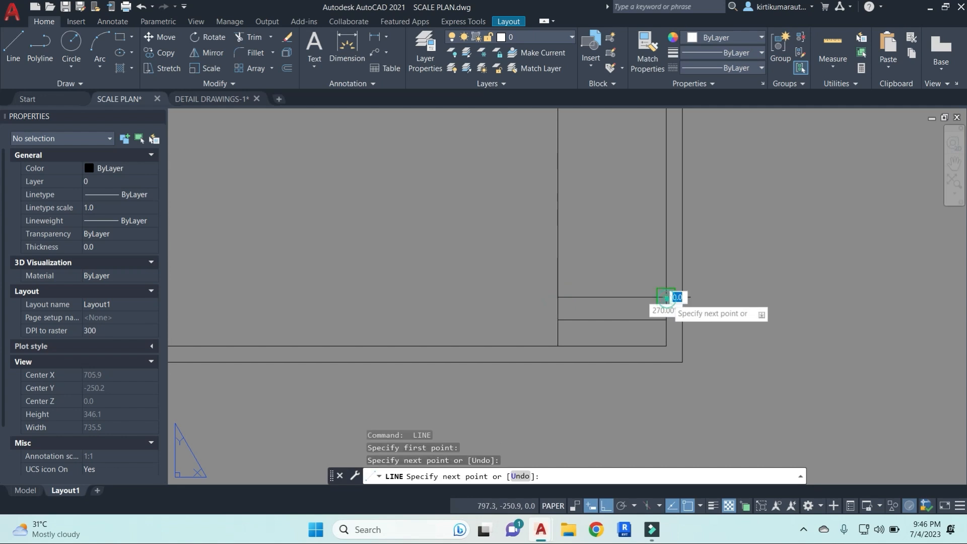
key(Escape)
key(Return)
click(557, 276)
click(666, 277)
key(Escape)
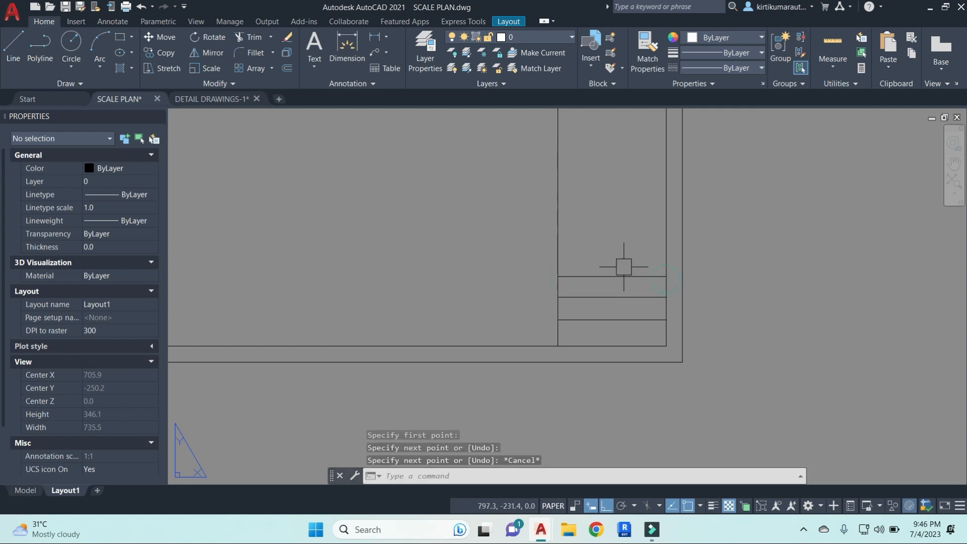
key(Return)
click(557, 251)
click(666, 252)
key(Escape)
scroll(696, 330, down, 3)
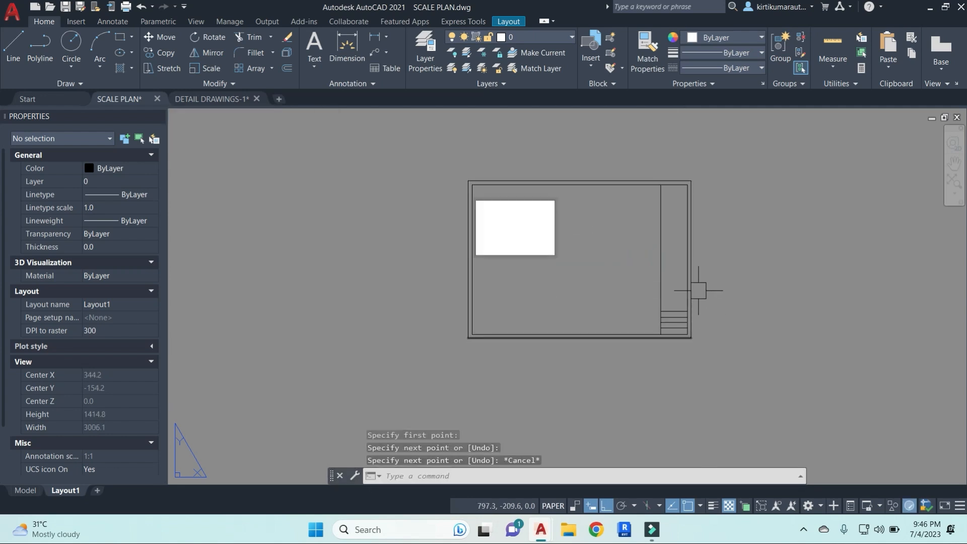
Add a linear dimension to the sheet border's top edge and try to dimension its left edge
middle_drag(699, 290, 700, 292)
key(Escape)
text(DIMLI)
key(Return)
click(692, 184)
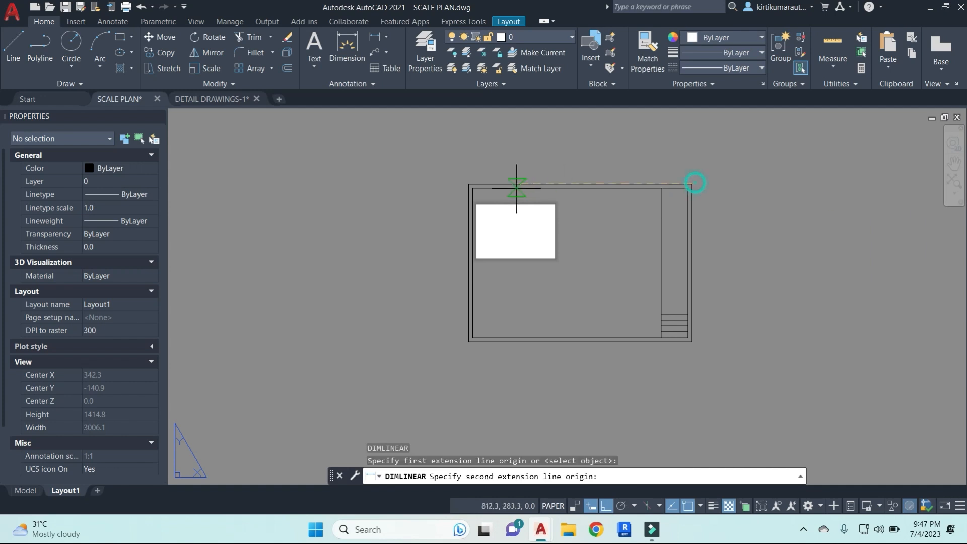
click(469, 185)
click(535, 171)
key(Return)
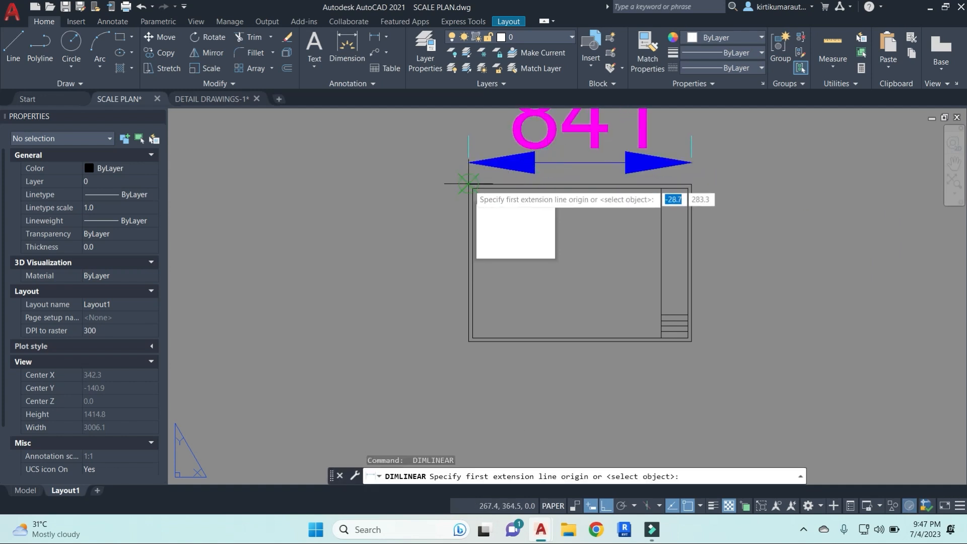
click(469, 185)
click(470, 346)
key(Escape)
key(Escape)
key(Escape)
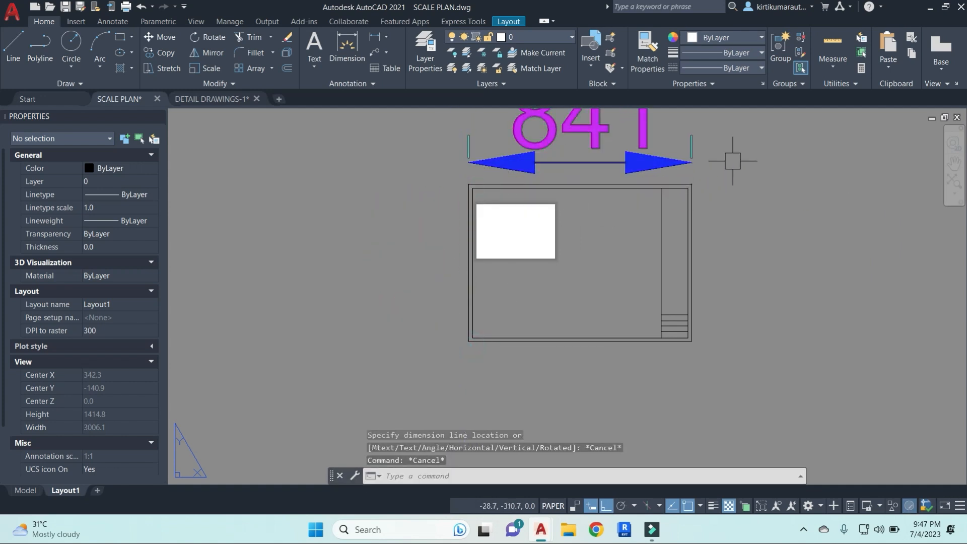
Erase the width dimension and all the border and title block lines on Layout1
click(733, 162)
click(515, 141)
text(E)
key(Return)
click(447, 150)
click(756, 340)
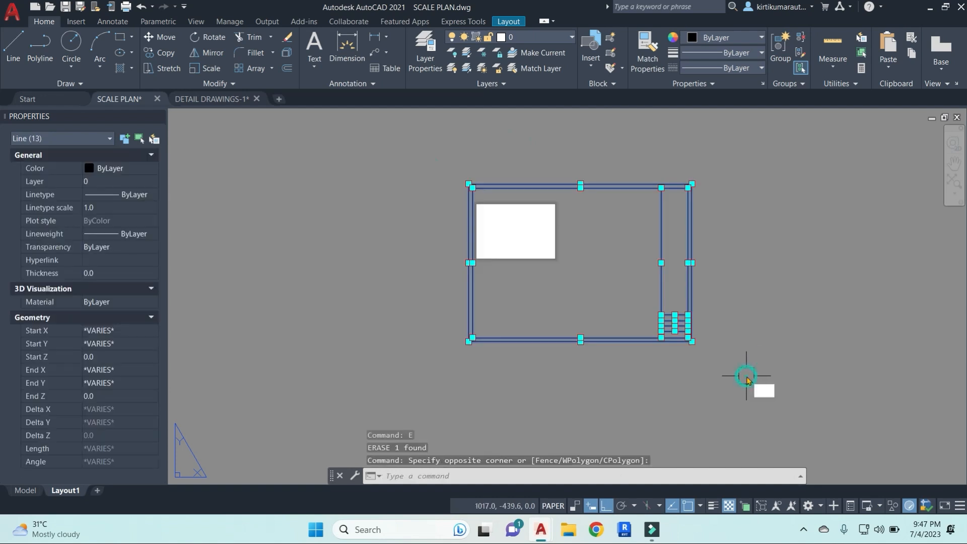
text(E)
key(Return)
Copy the sheet frame with its title block from layout SH 02- OF 02 of the DETAIL DRAWINGS-1 drawing
click(226, 101)
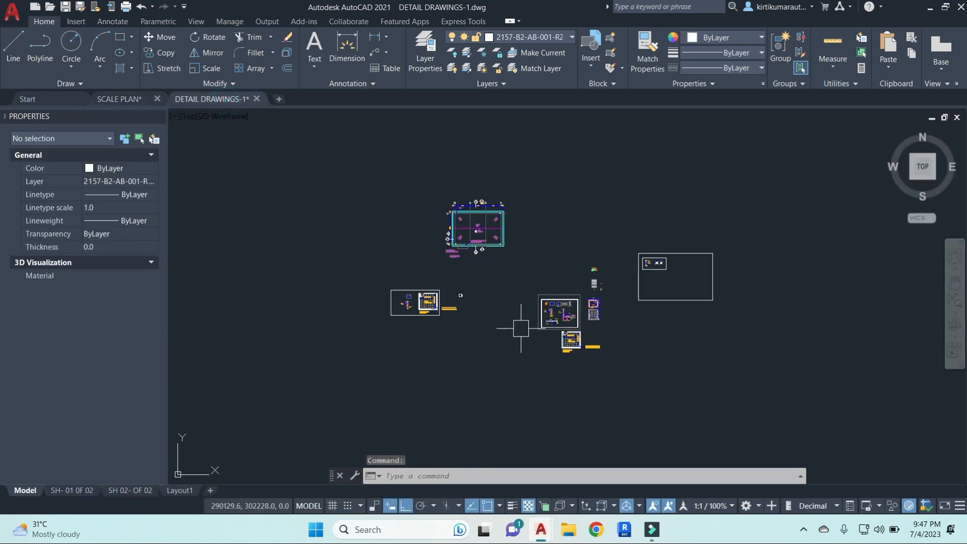
click(131, 490)
key(Escape)
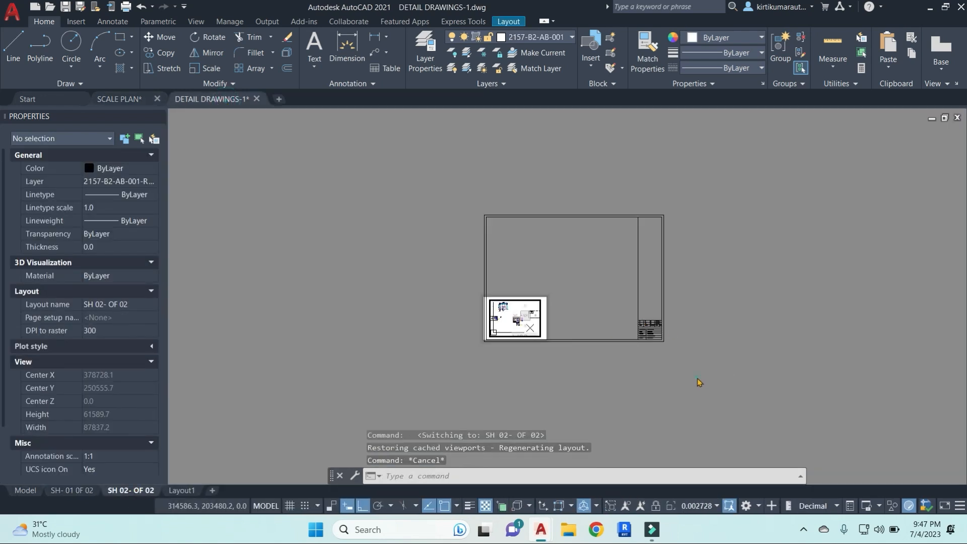
click(710, 409)
click(587, 298)
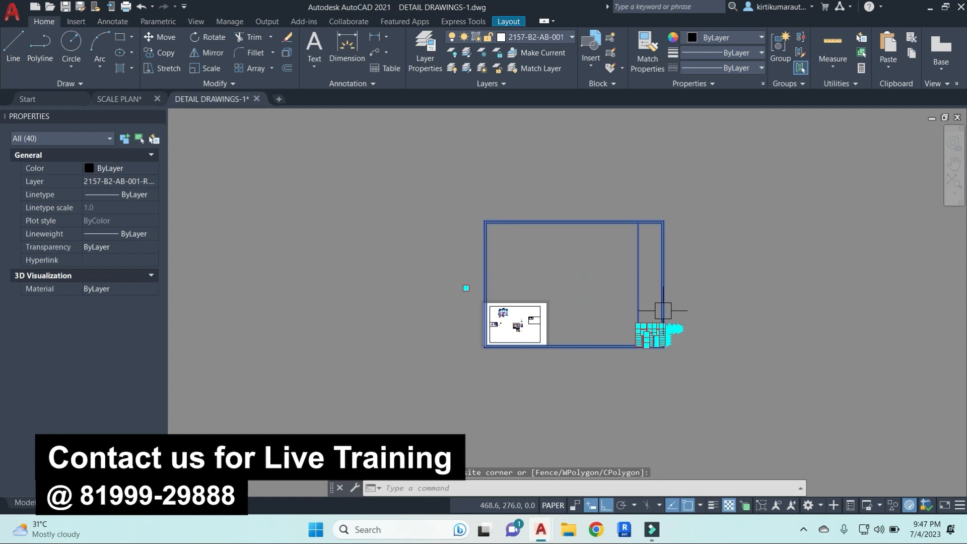
key(ctrl+c)
Paste the copied sheet frame into Layout1 of SCALE PLAN, placing it at the white paper's lower-left corner
click(119, 99)
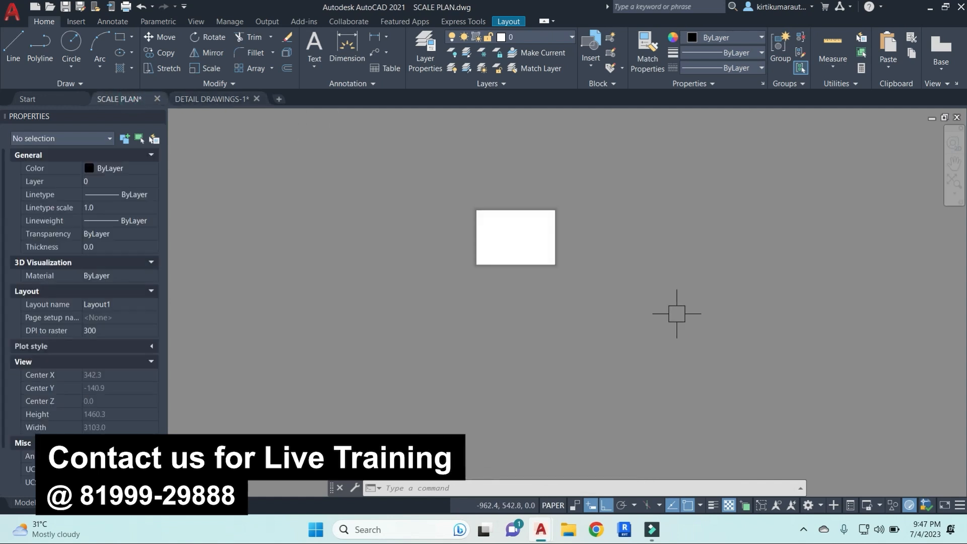
key(ctrl+v)
click(477, 265)
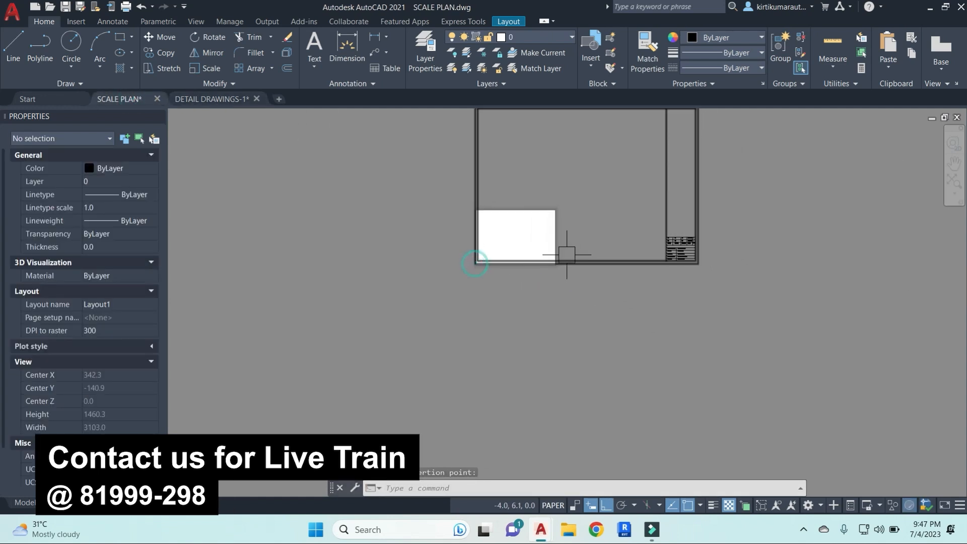
middle_drag(618, 252, 610, 284)
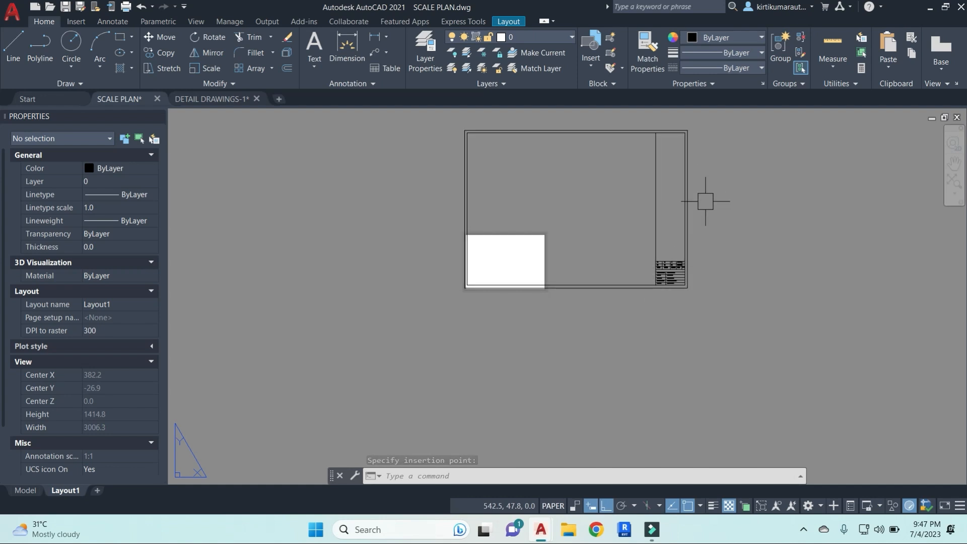
Examine the pasted sheet's title block, including its revision table, contractor, client, project, drawing number and scale rows
click(686, 238)
scroll(687, 275, up, 6)
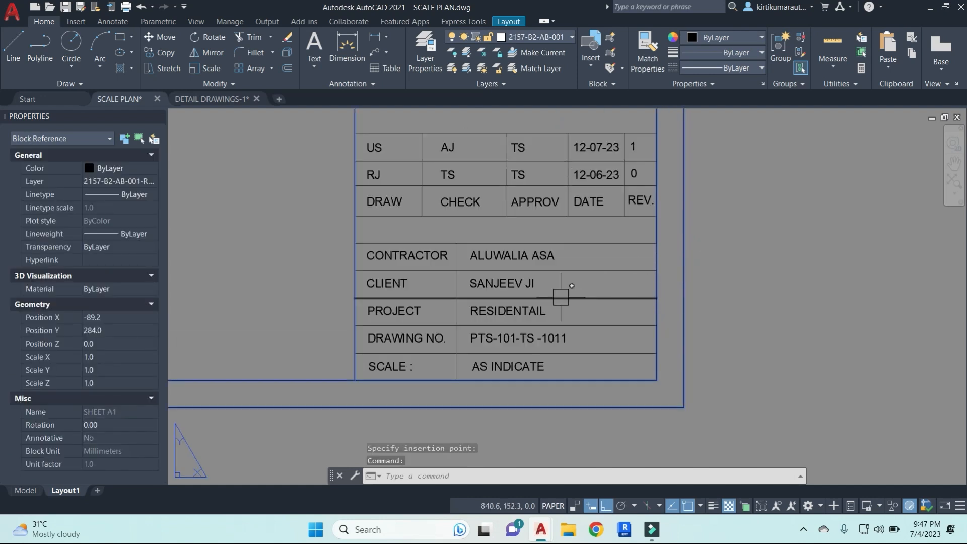
scroll(564, 295, down, 5)
scroll(562, 257, up, 5)
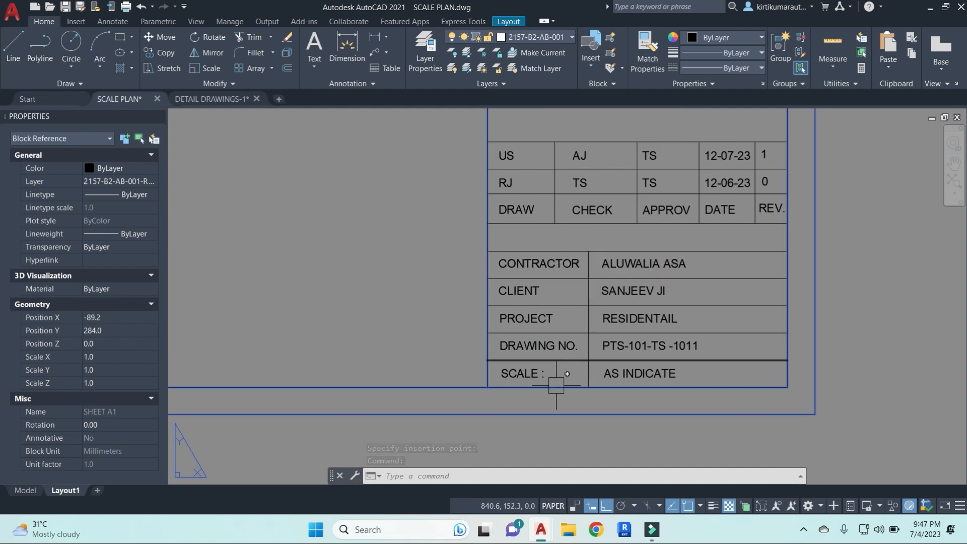
scroll(589, 264, down, 5)
scroll(590, 217, up, 5)
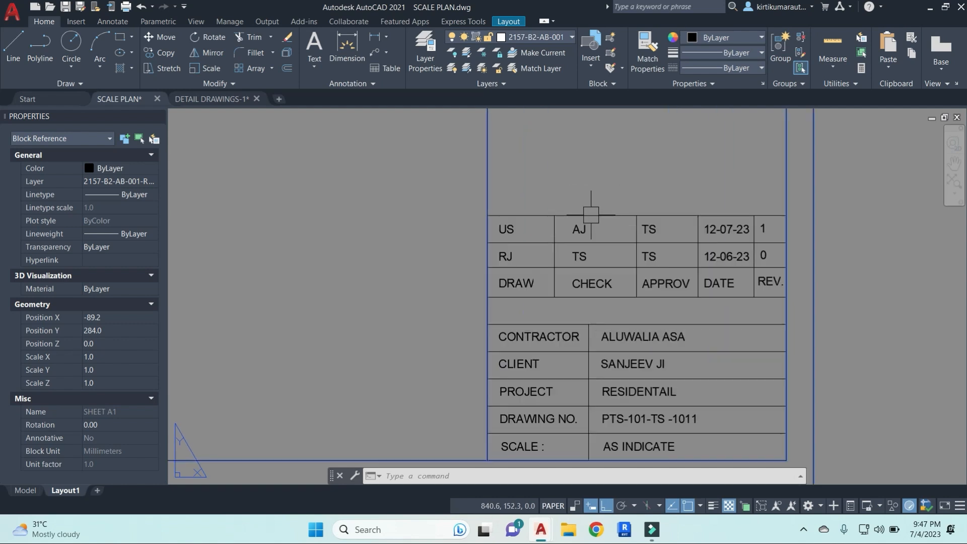
scroll(569, 216, down, 7)
middle_drag(567, 219, 715, 263)
scroll(651, 251, down, 3)
middle_drag(652, 250, 663, 390)
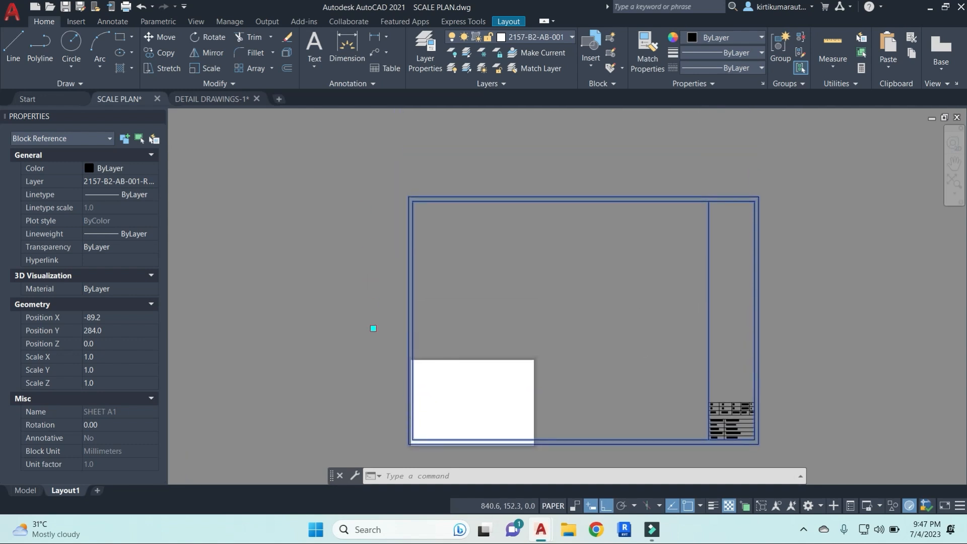
scroll(721, 215, up, 6)
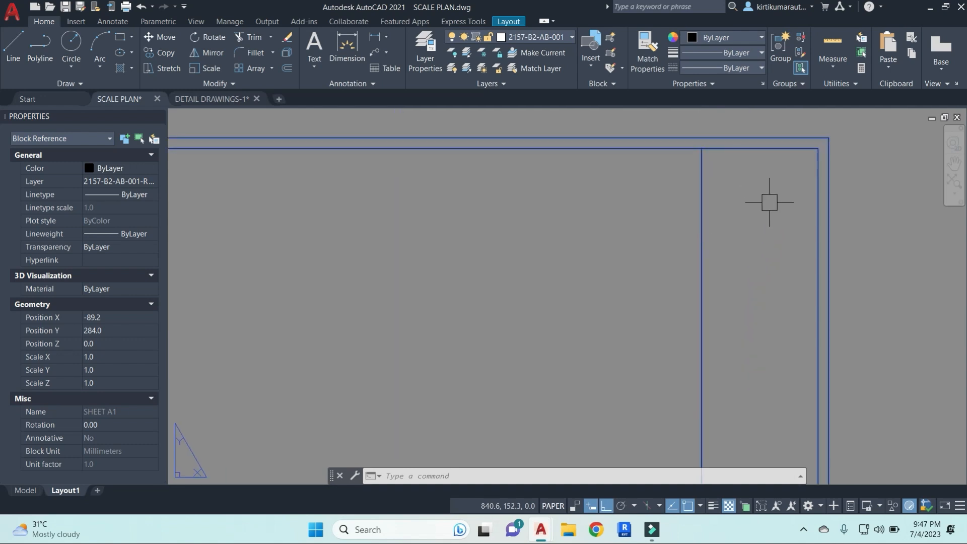
scroll(769, 200, down, 6)
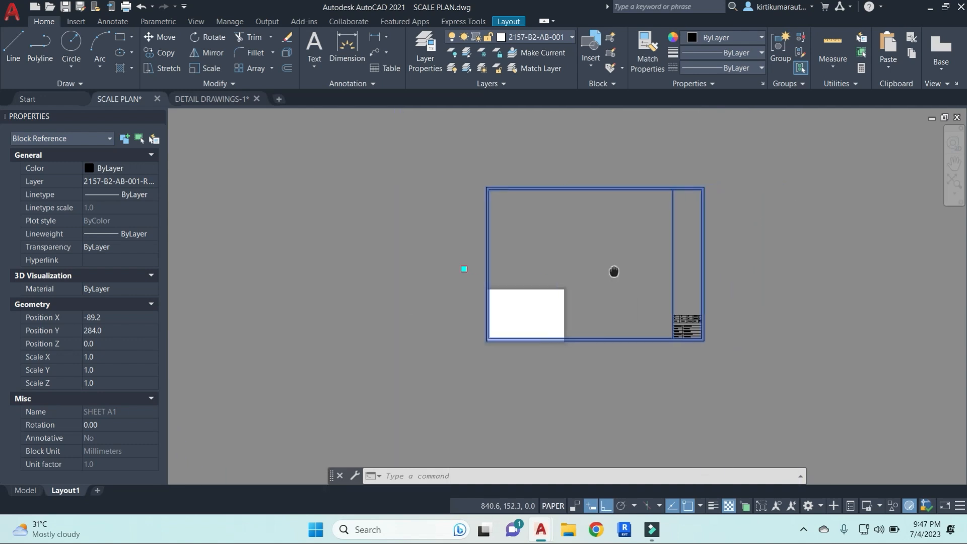
Rename the layout Layout1 as SHEET -1
key(Escape)
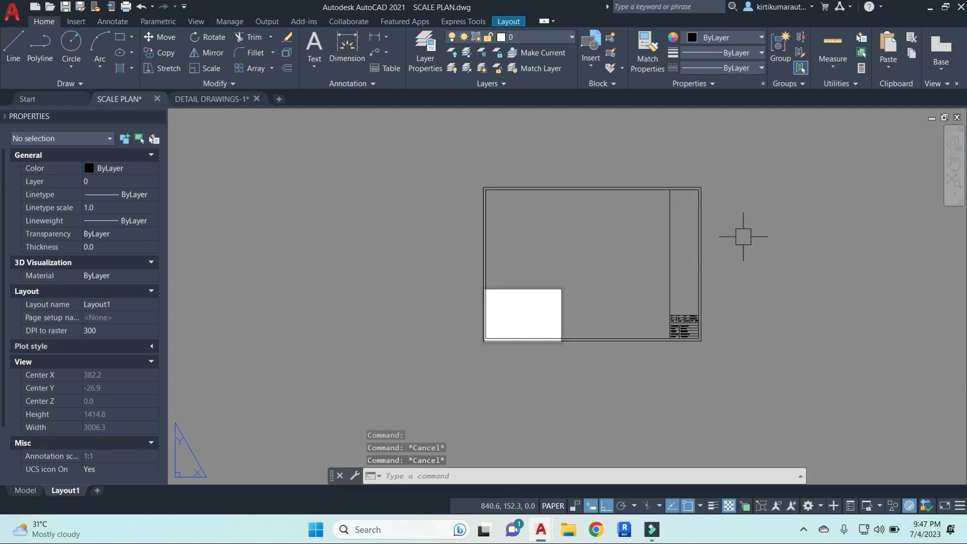
click(25, 491)
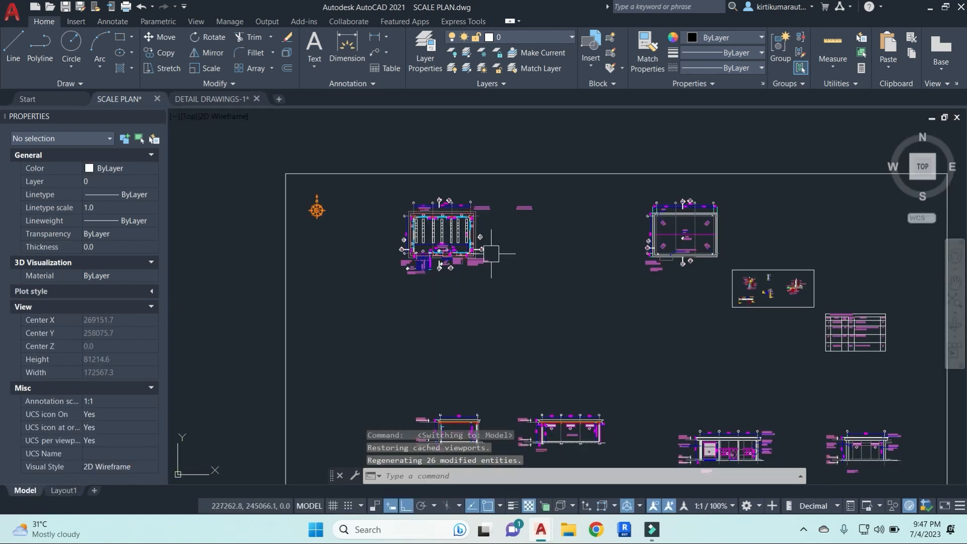
click(83, 492)
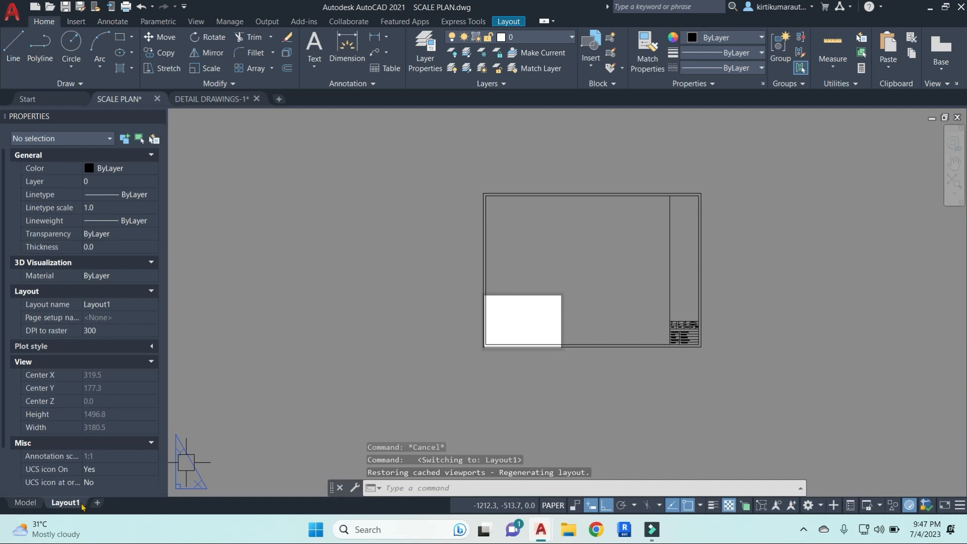
right_click(68, 503)
click(149, 337)
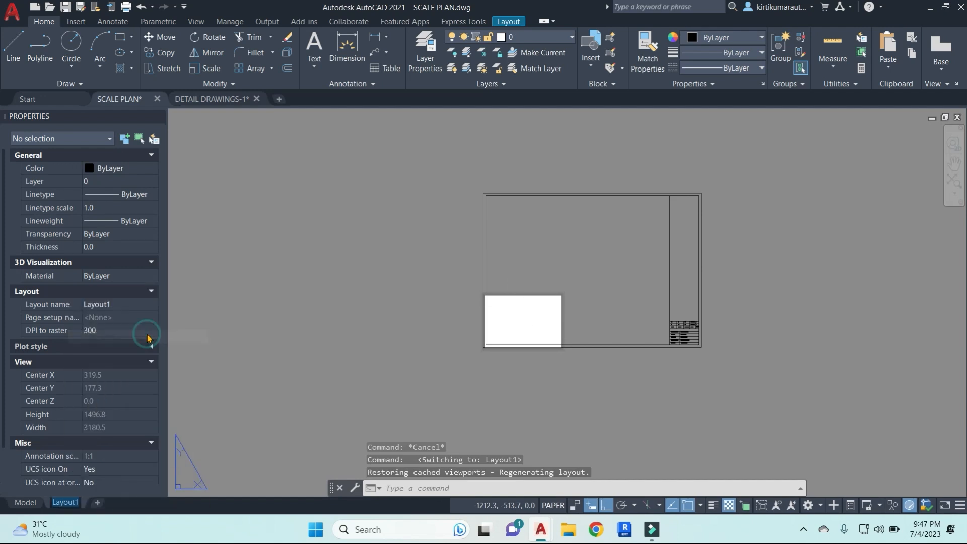
text(D)
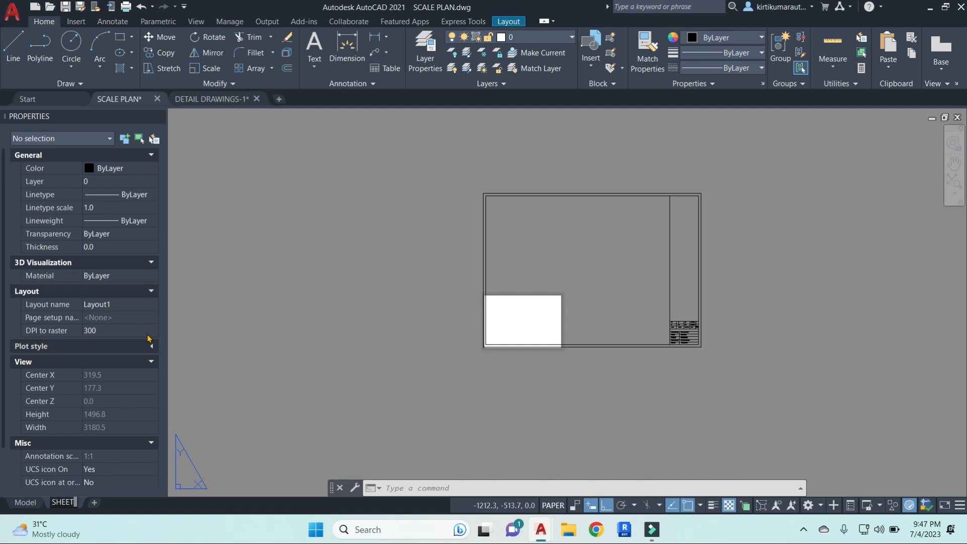
click(270, 273)
click(288, 289)
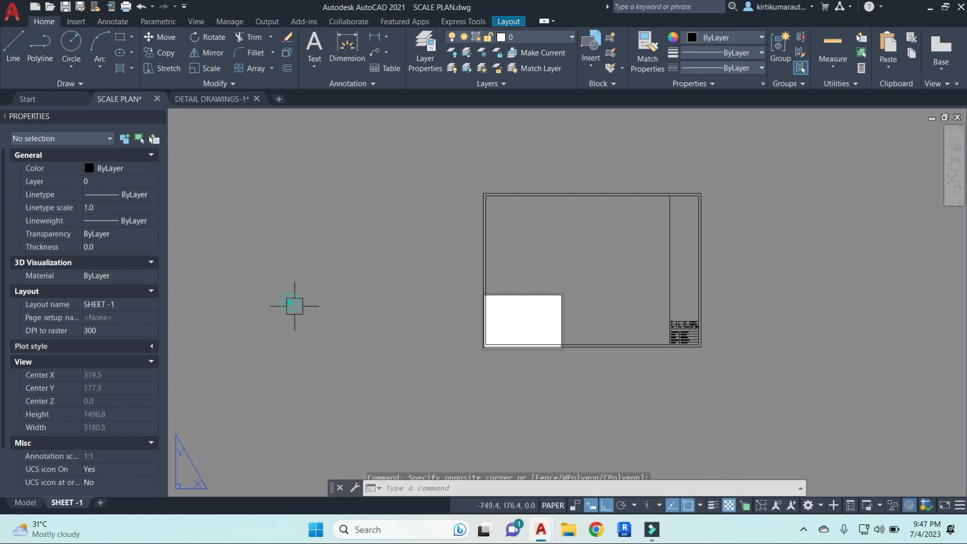
Review the model space drawings, and create a rectangular viewport of about 273 × 189 mm outside the frame on the SHEET -1 layout
click(25, 503)
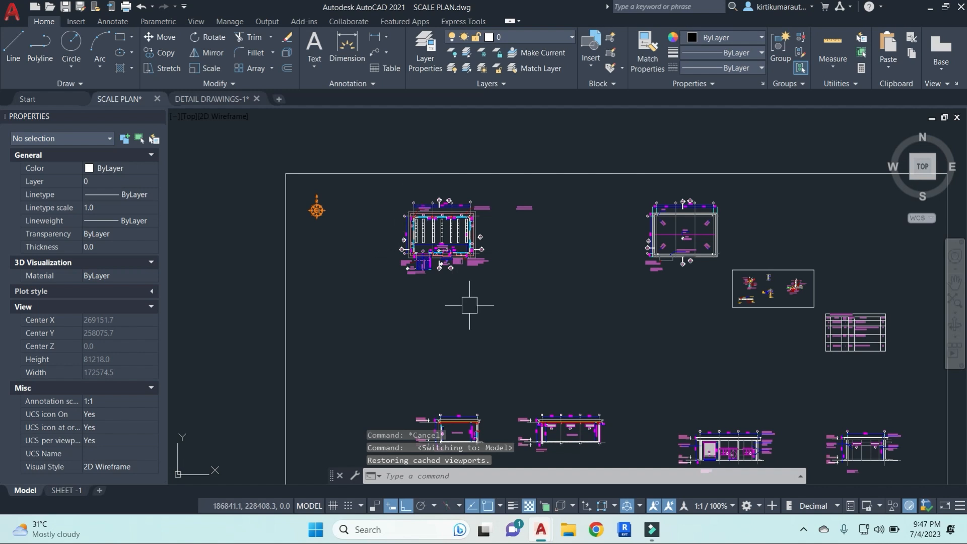
middle_drag(620, 318, 496, 250)
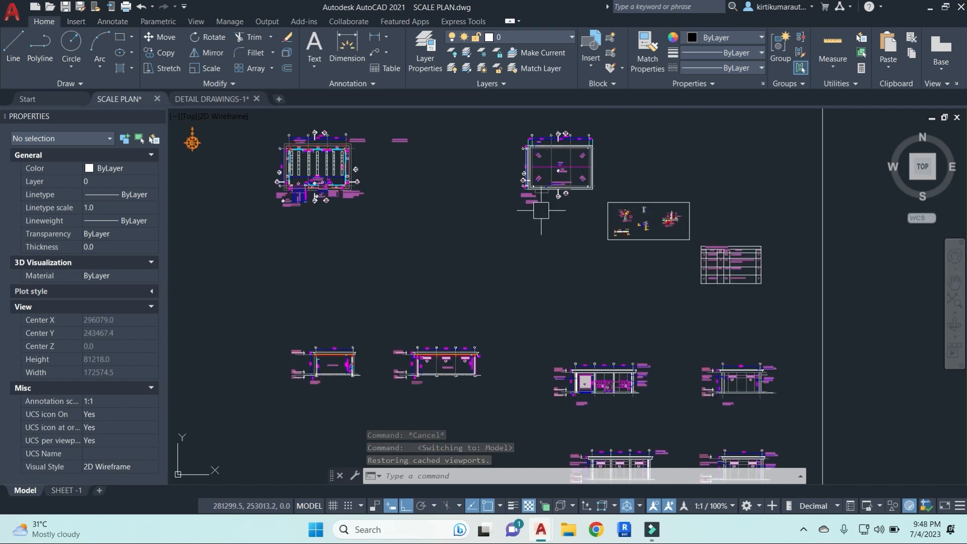
middle_drag(513, 291, 517, 296)
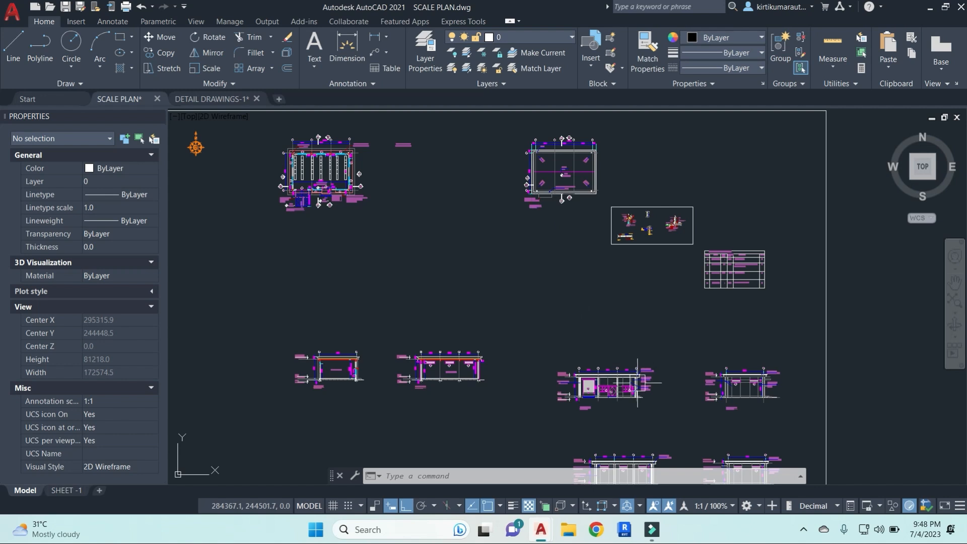
click(78, 491)
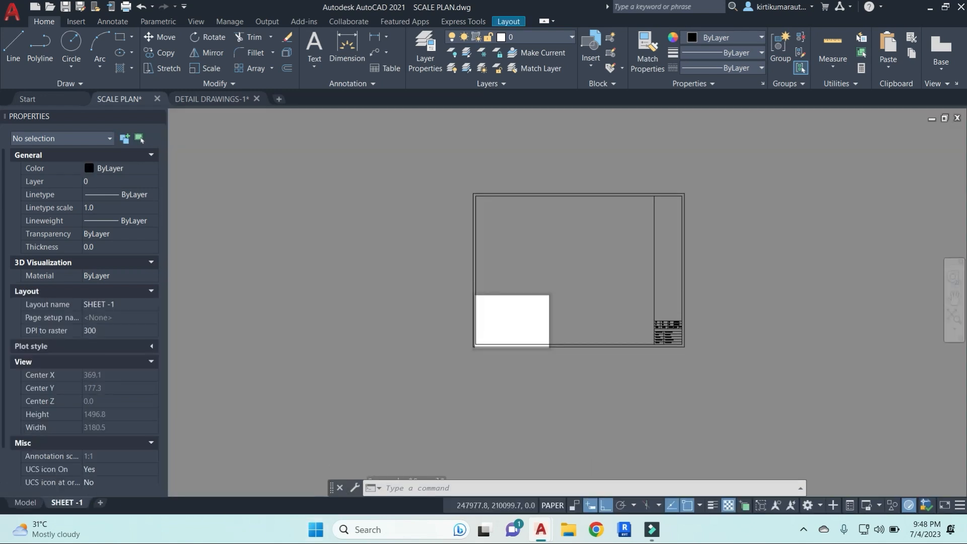
text(M)
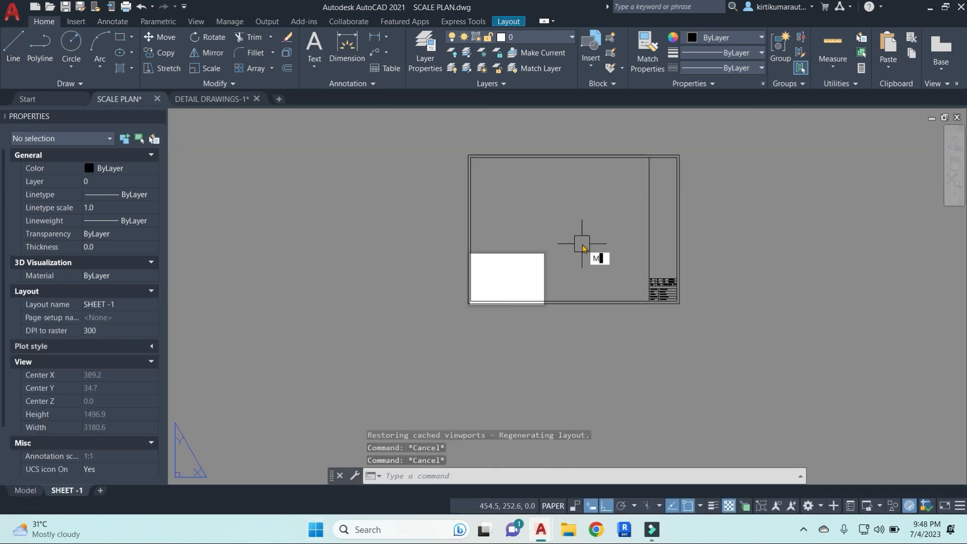
text(VIEW)
key(Return)
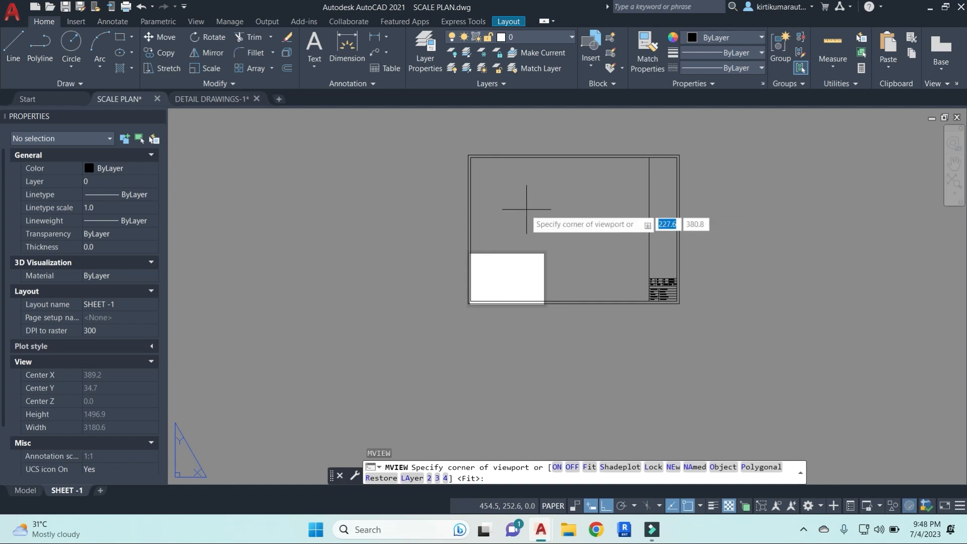
middle_drag(539, 245, 572, 237)
click(388, 215)
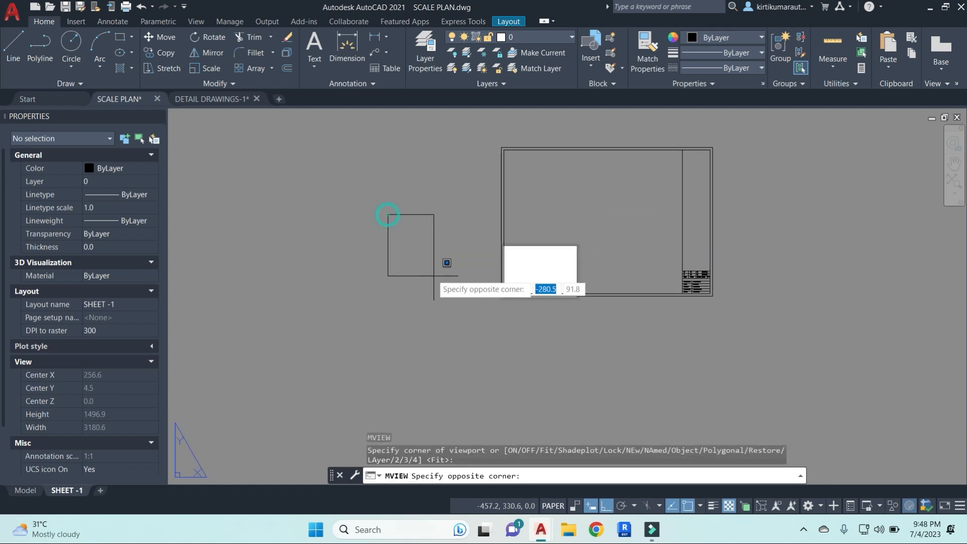
click(456, 262)
Set the new viewport's scale to 1:100
click(457, 231)
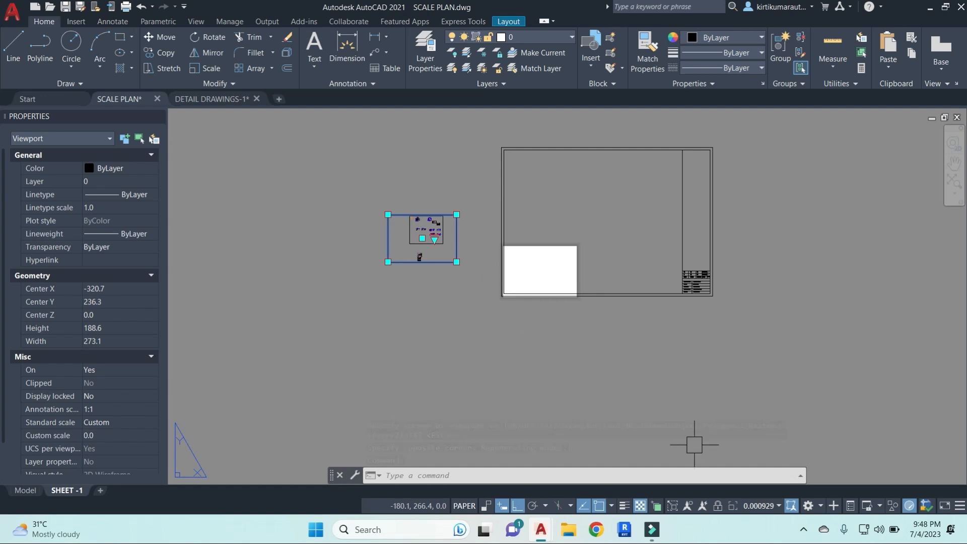
click(776, 507)
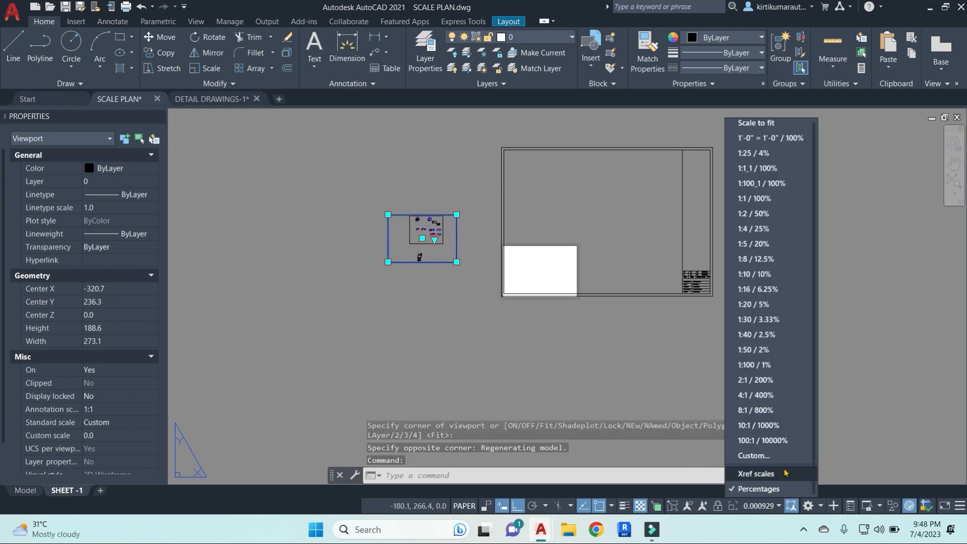
click(772, 366)
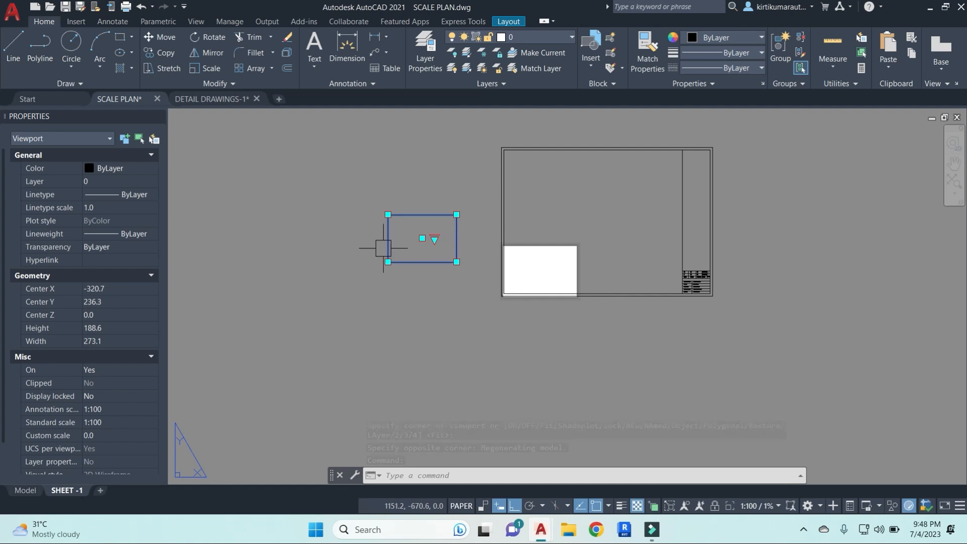
Enlarge the viewport on all sides by its corners until it covers all the model drawings
click(456, 215)
click(803, 215)
scroll(789, 260, down, 4)
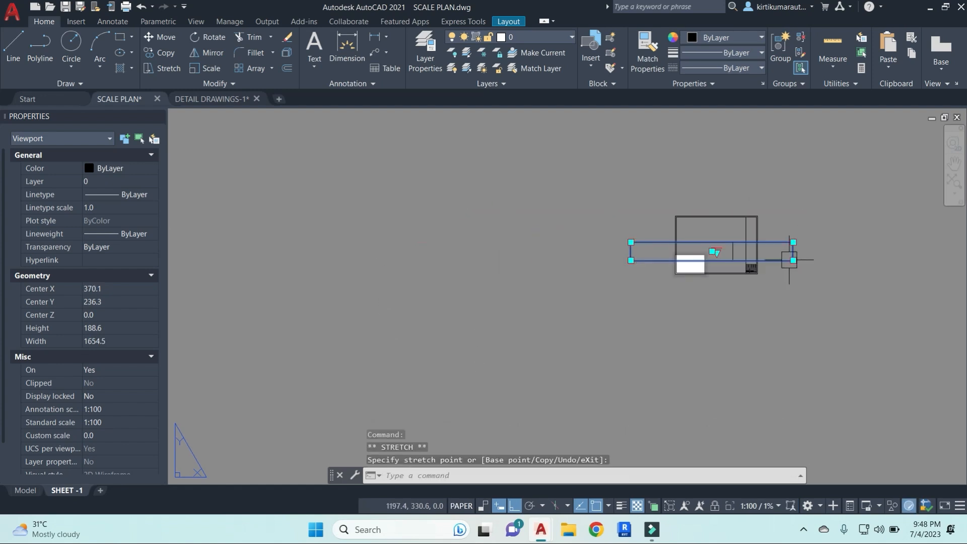
click(793, 129)
middle_drag(787, 272, 765, 304)
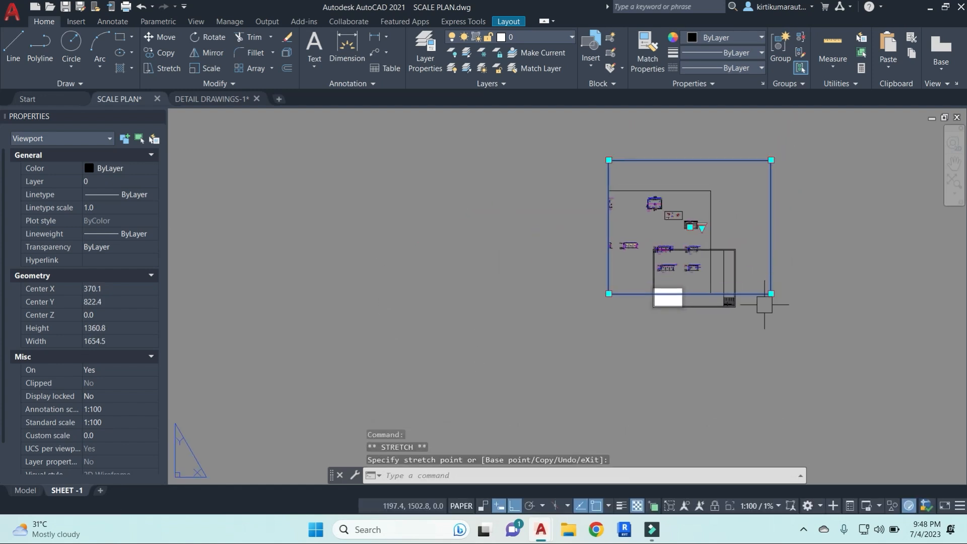
click(771, 352)
click(609, 161)
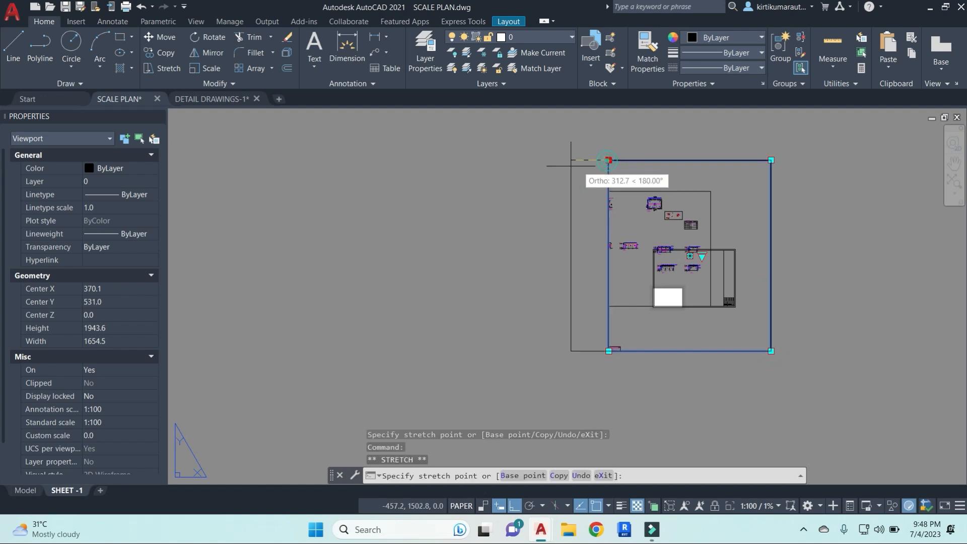
click(532, 166)
key(Escape)
key(Escape)
Stretch the viewport's right edge inward to just beyond the first plan beside the north symbol
text(s)
key(Return)
click(820, 180)
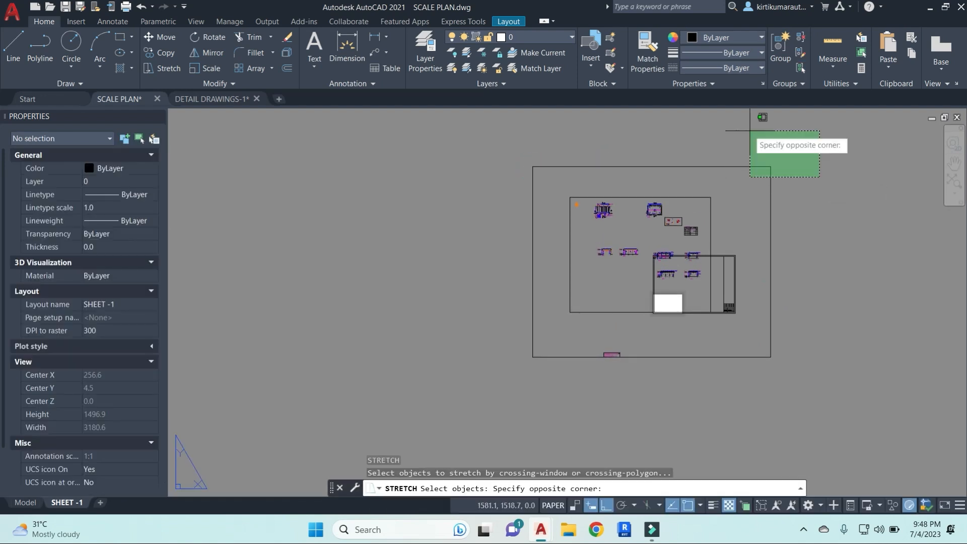
click(738, 129)
key(Return)
click(910, 385)
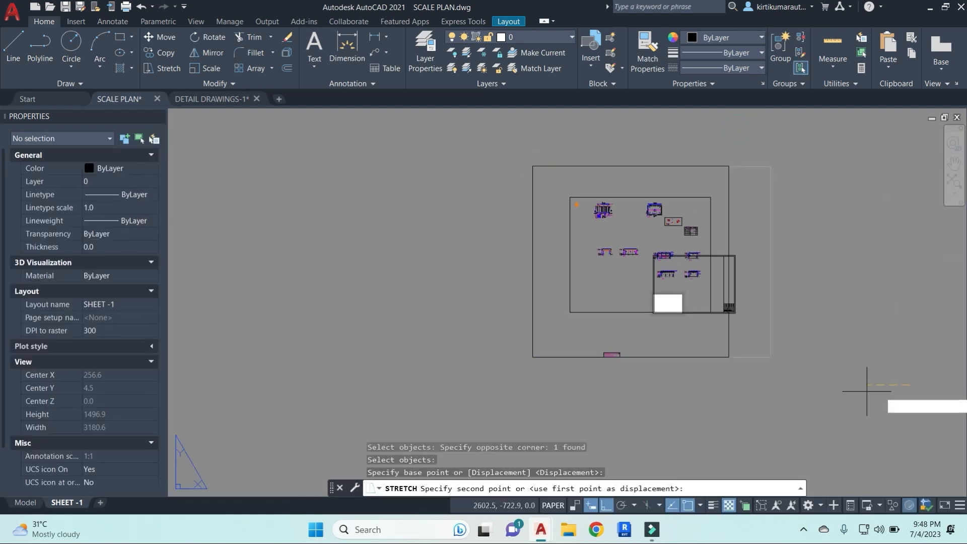
click(752, 405)
Stretch the viewport's bottom edge up to just below the first plan
key(Return)
click(545, 398)
click(492, 347)
key(Return)
click(432, 372)
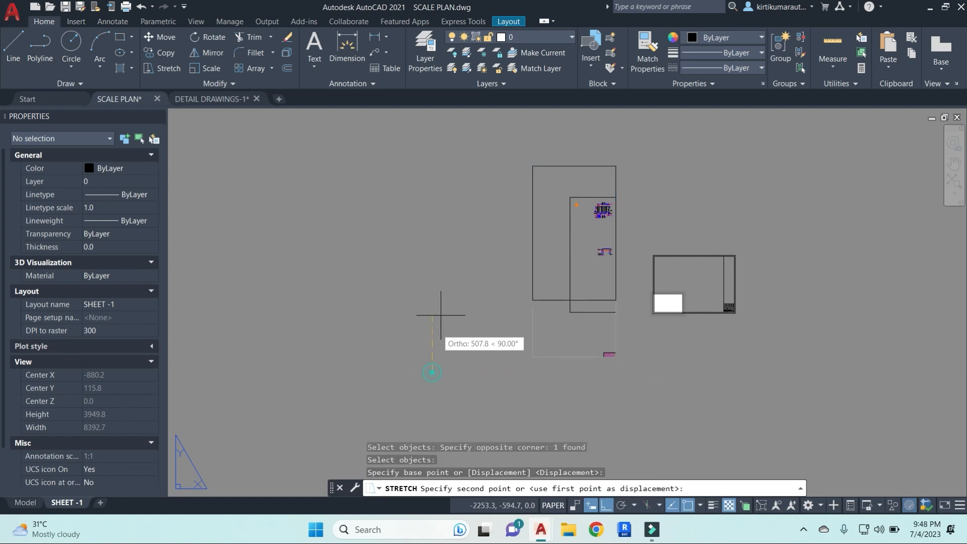
click(457, 235)
key(Escape)
key(Escape)
Stretch the viewport's left edge inward past the north symbol to just beside the first plan
text(s)
key(Return)
click(547, 241)
click(499, 207)
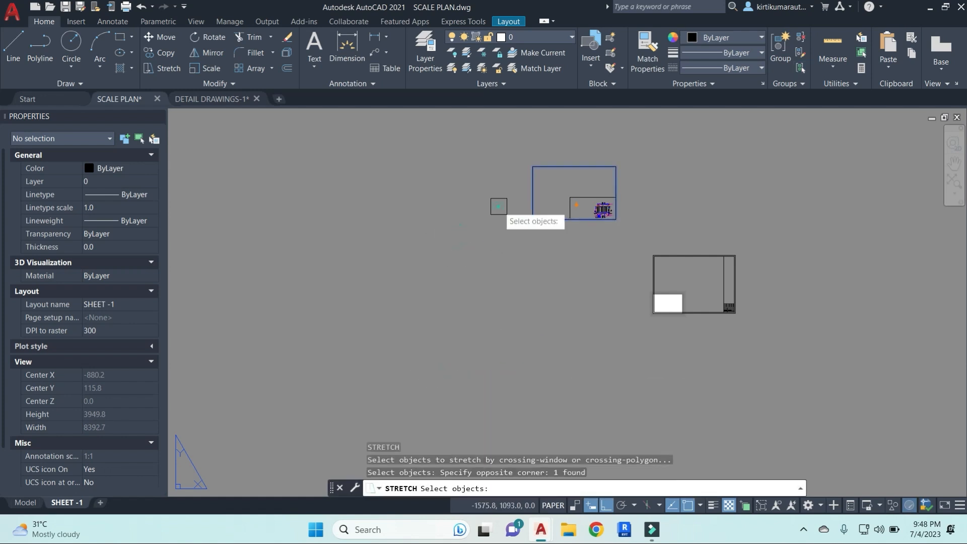
key(Return)
click(448, 284)
click(508, 291)
key(Escape)
key(Escape)
Stretch the viewport's top edge down to just above the plan, leaving the viewport about 258 × 194 mm
text(s)
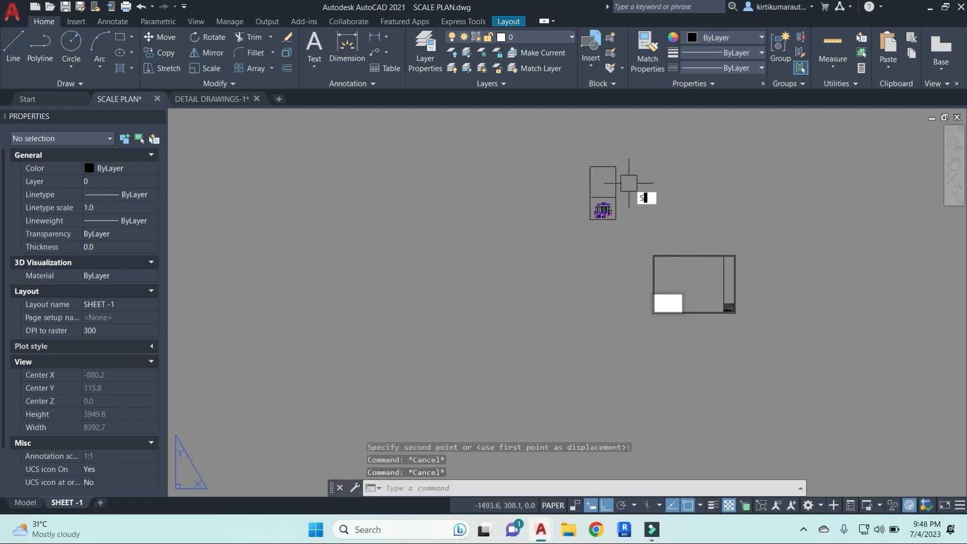
key(Return)
click(625, 182)
click(583, 142)
key(Return)
click(665, 152)
click(667, 185)
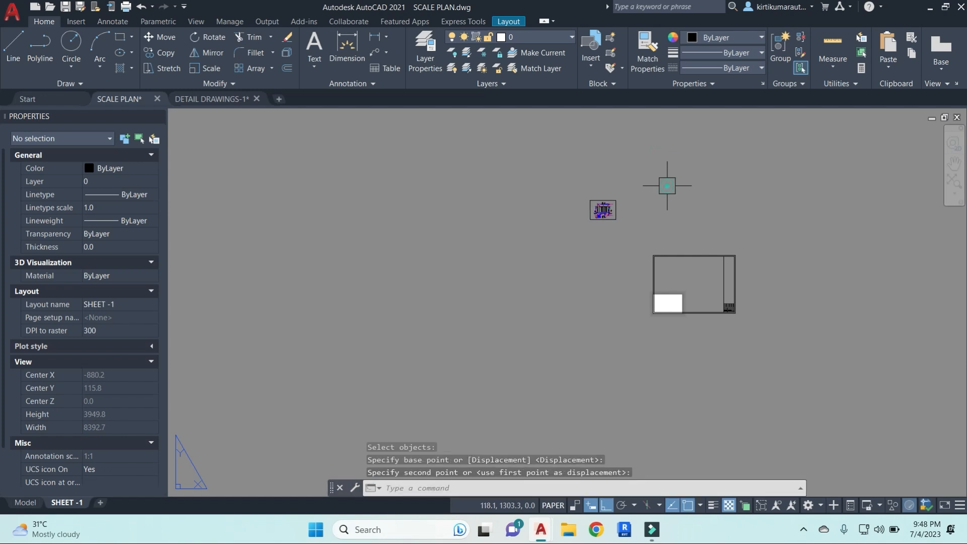
Copy the cropped plan viewport from its upper-left corner to the inner upper-left corner of the sheet frame
click(618, 209)
text(c)
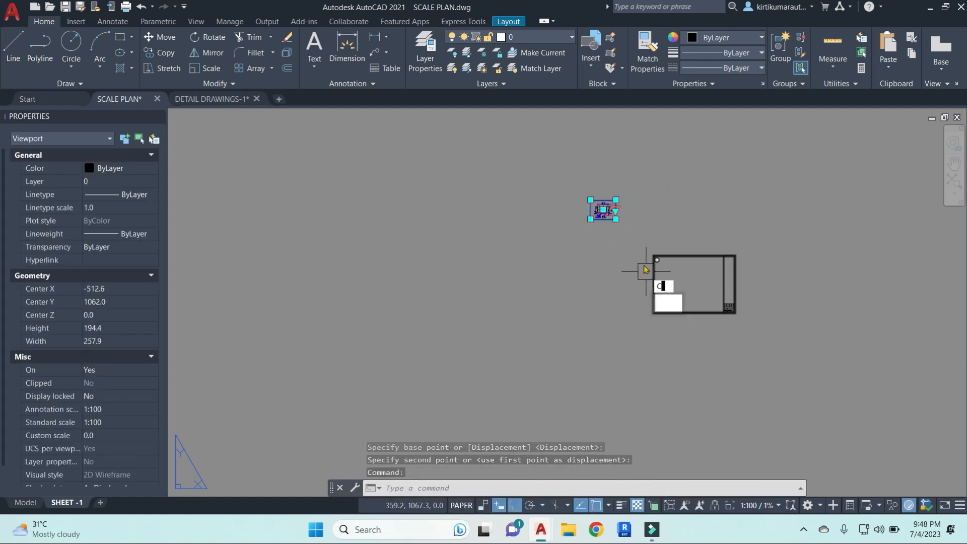
text(o)
key(Return)
click(590, 201)
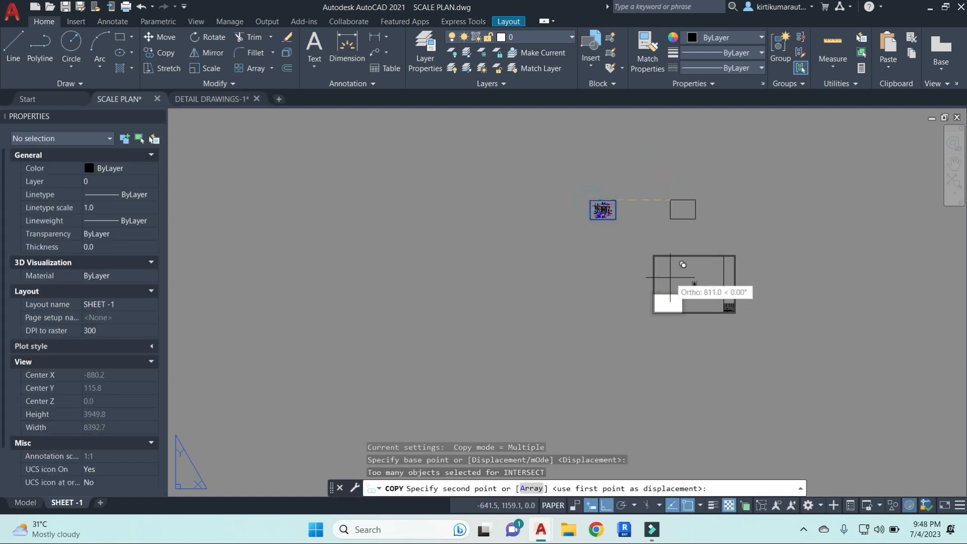
scroll(670, 277, up, 4)
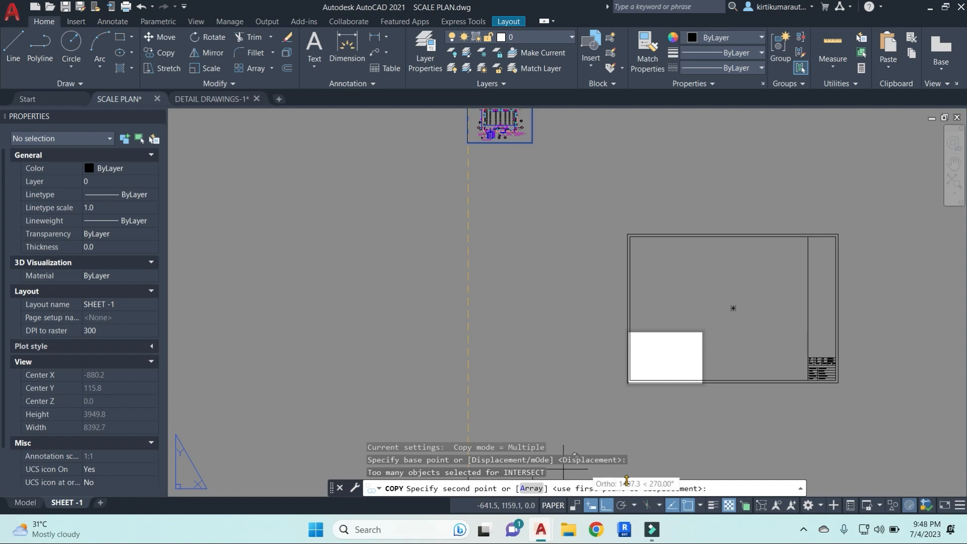
key(F8)
scroll(670, 227, up, 3)
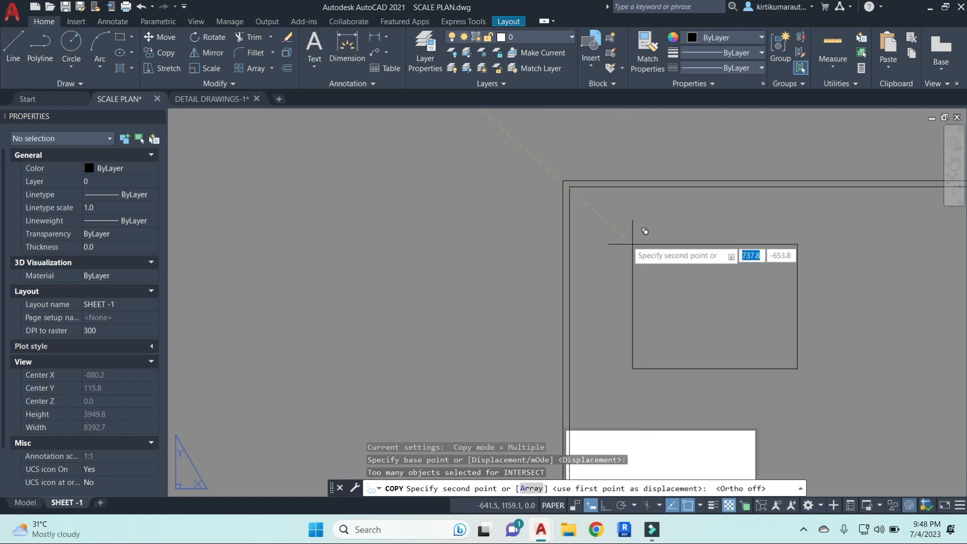
click(569, 186)
Place a second copy of the plan viewport directly to the right of the first one in the frame
scroll(630, 216, down, 2)
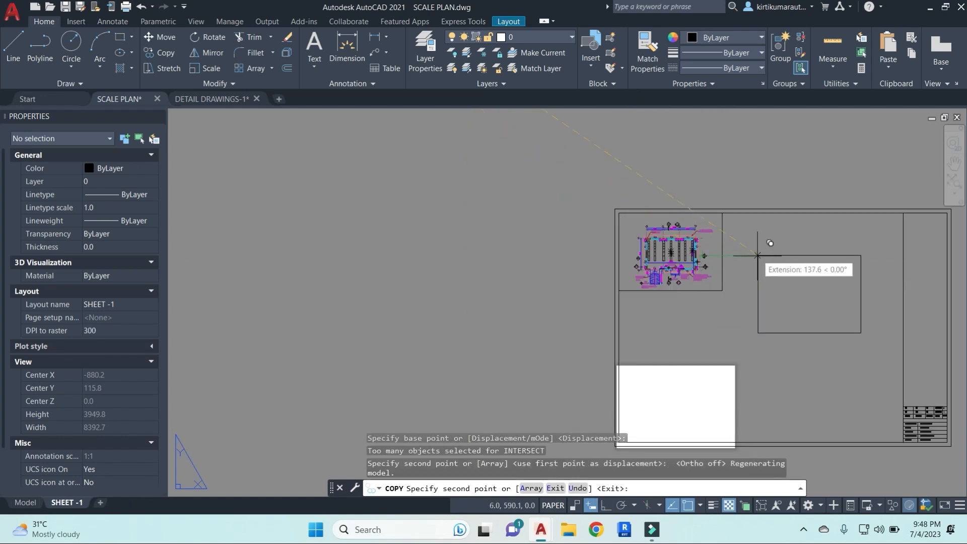
click(648, 237)
key(Escape)
key(Escape)
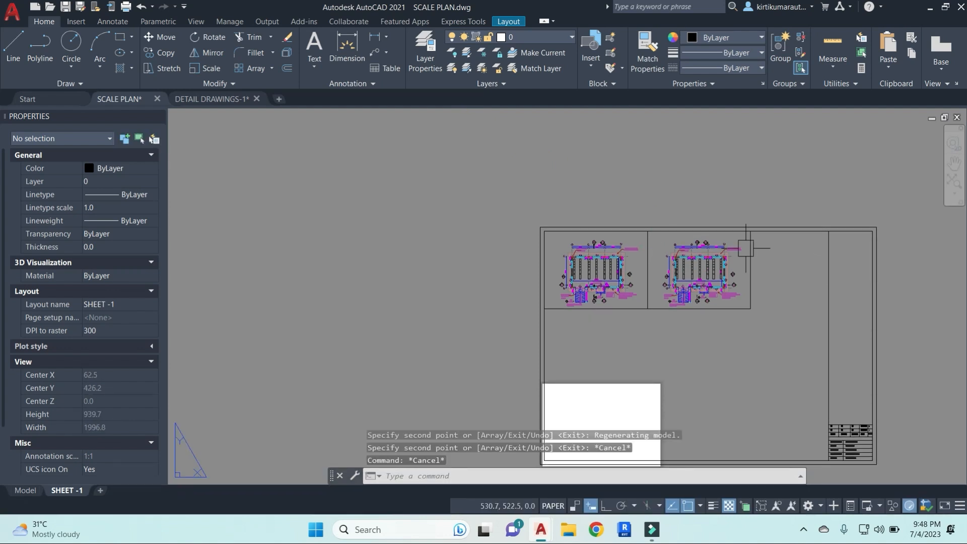
Enlarge the second viewport by its upper-right corner, far enough to the right to include the neighbouring plan
click(756, 232)
click(751, 231)
scroll(806, 227, down, 4)
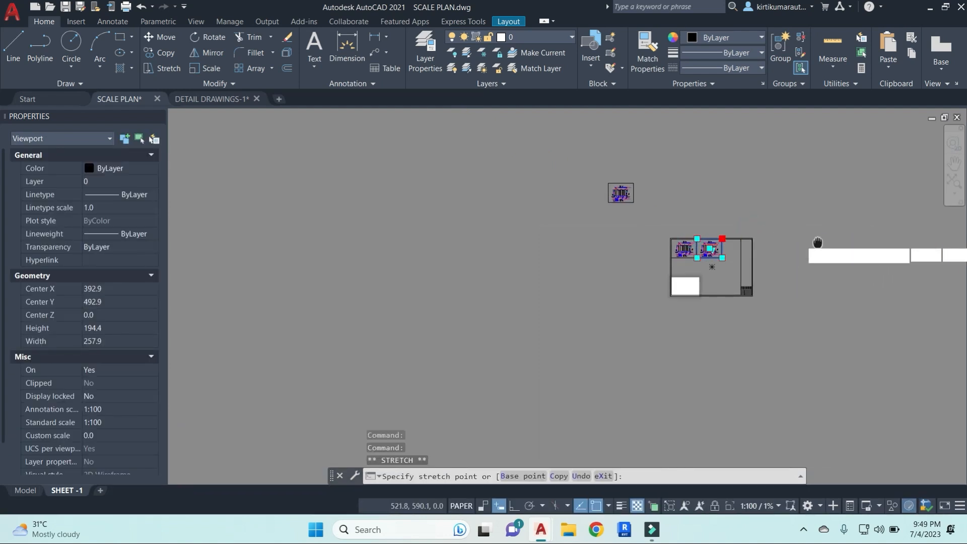
scroll(747, 247, up, 1)
key(Escape)
key(Escape)
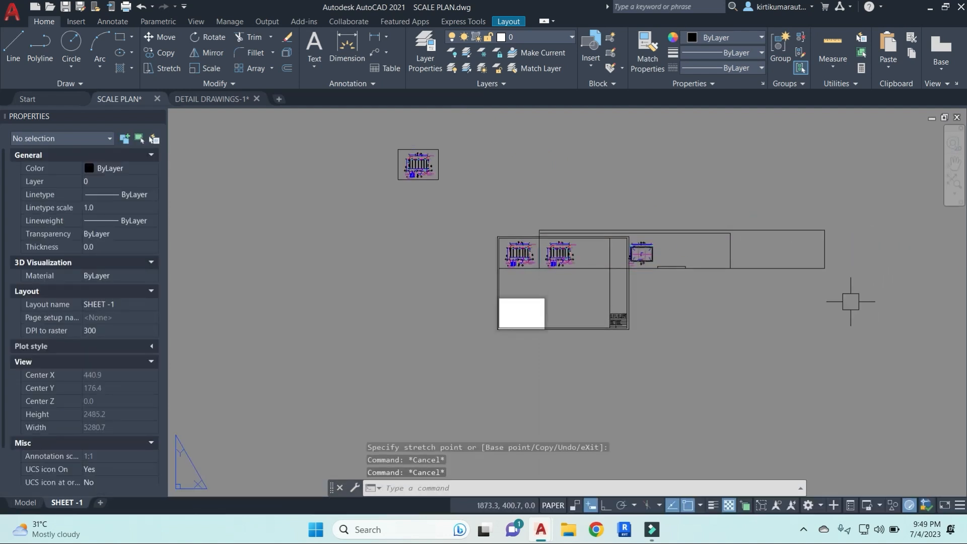
Stretch the second viewport's right edge inward to just beyond the neighbouring plan, making it about 741 mm wide
text(s)
key(space)
click(845, 298)
click(805, 256)
key(space)
click(857, 356)
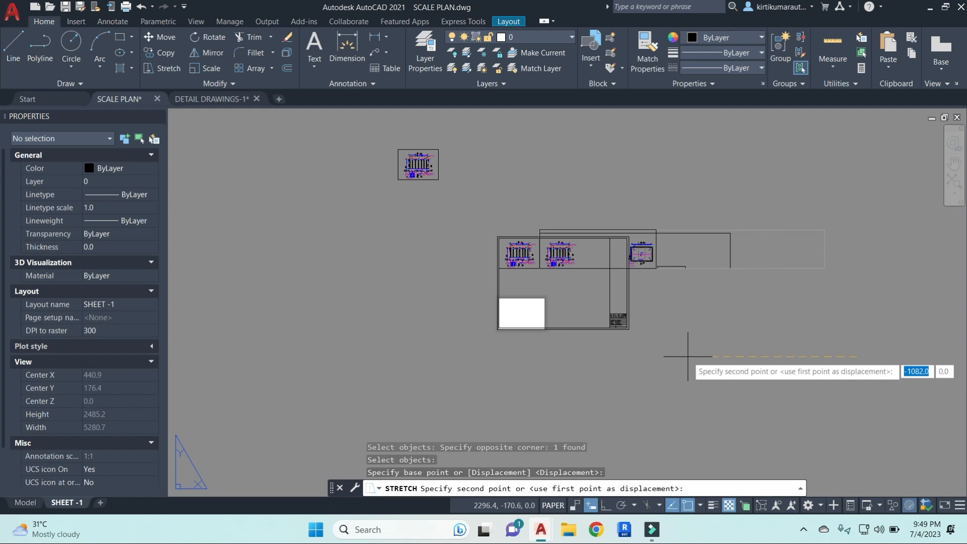
key(Escape)
key(Escape)
Pull the second viewport's left edge inward to just before the terrace plan, making it about 177 mm wide
click(538, 234)
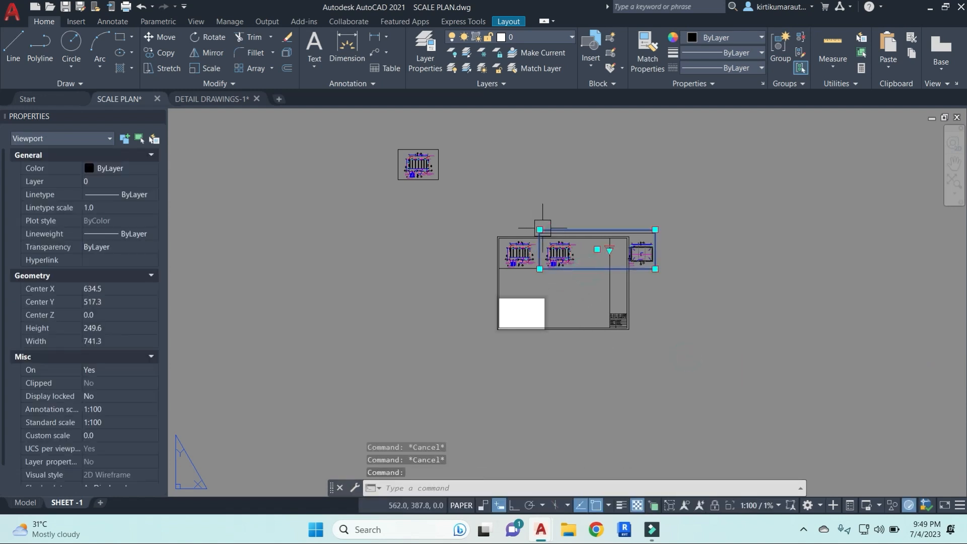
click(540, 229)
scroll(636, 230, up, 4)
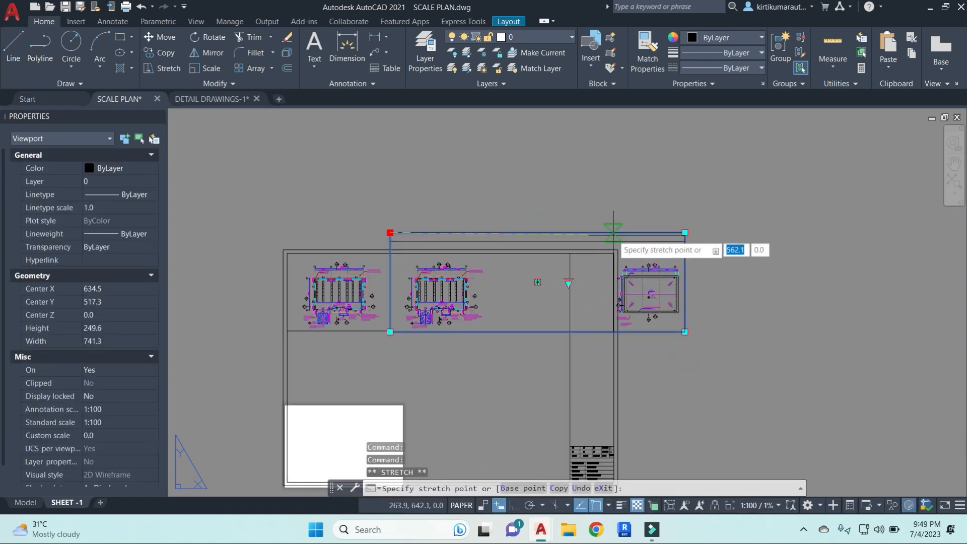
key(Escape)
Stretch the top edge of the terrace plan viewport down to just above the plan's dimensions and grid bubbles
text(s)
key(Return)
click(710, 241)
click(667, 225)
key(Return)
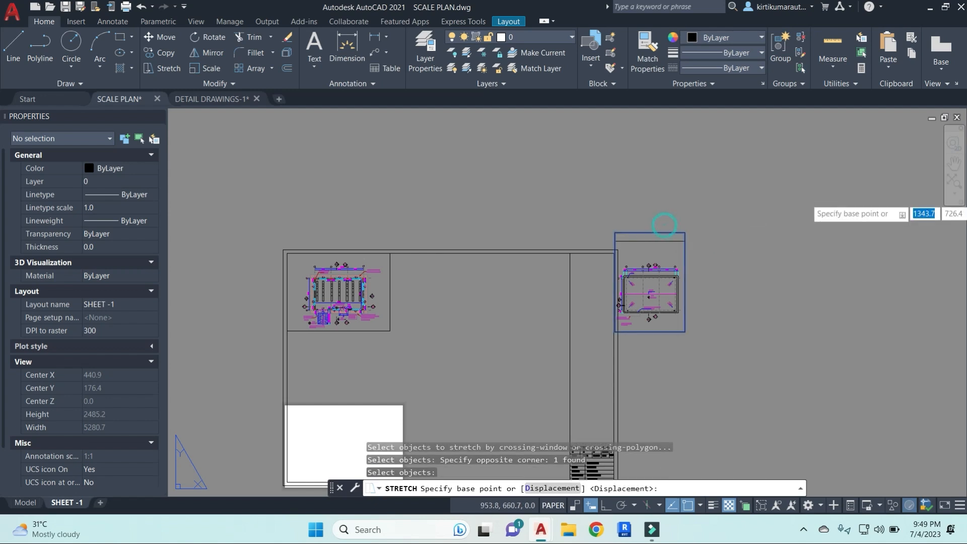
click(817, 201)
click(817, 230)
key(Escape)
key(Escape)
key(Escape)
key(Return)
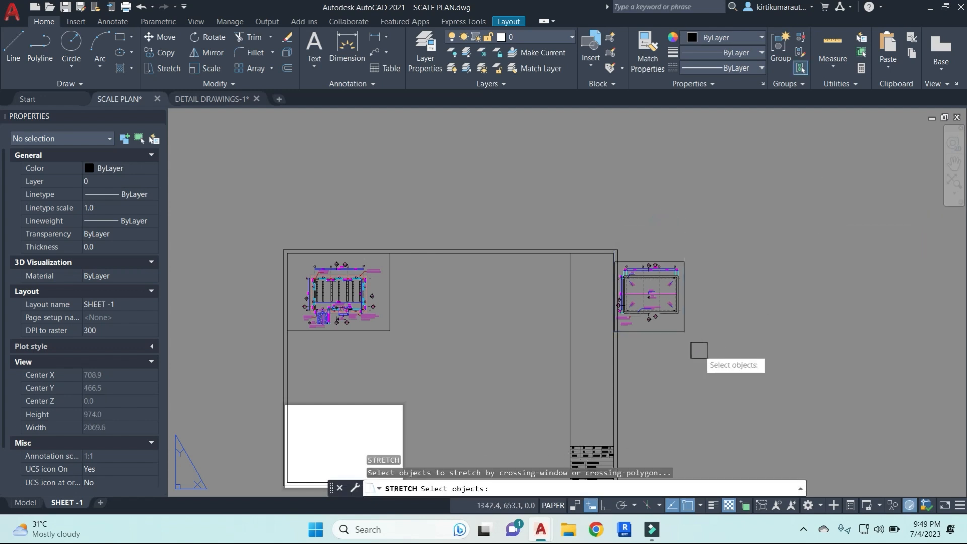
click(689, 337)
key(Escape)
key(Escape)
Stretch the terrace plan viewport's bottom edge slightly upward, making the viewport about 166 mm high
text(s)
key(Return)
click(704, 361)
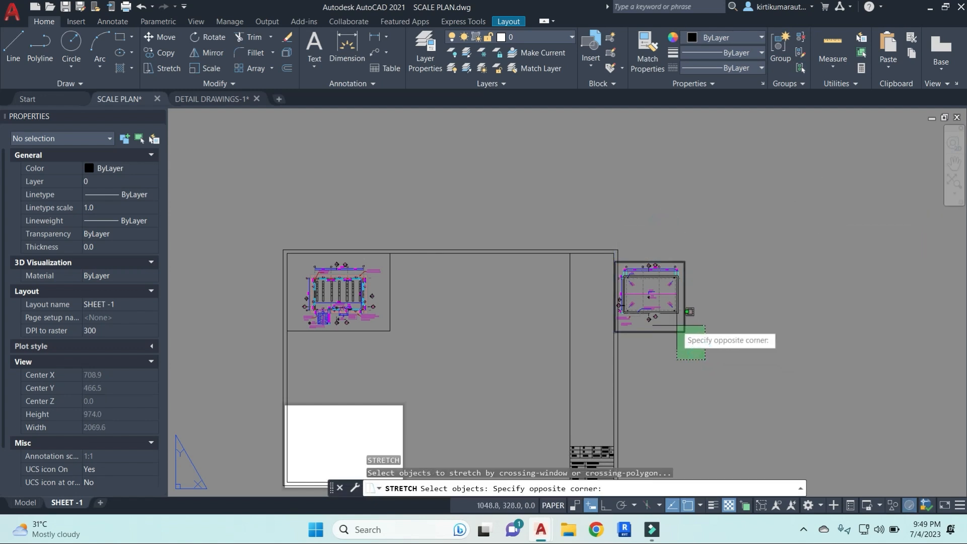
click(677, 325)
key(Return)
click(740, 365)
key(Escape)
Move the terrace plan viewport into the sheet frame, directly to the right of the ground floor plan viewport
click(686, 328)
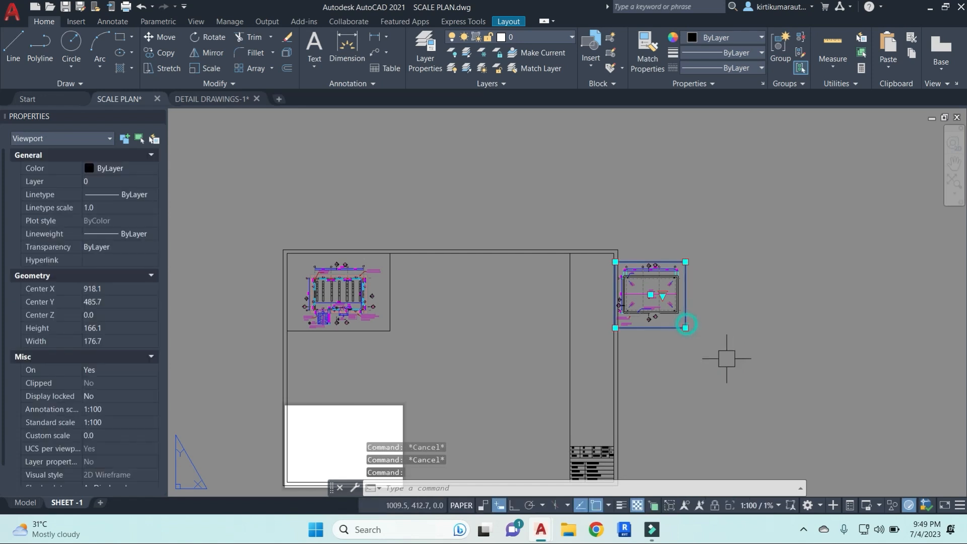
text(m)
key(Return)
click(766, 190)
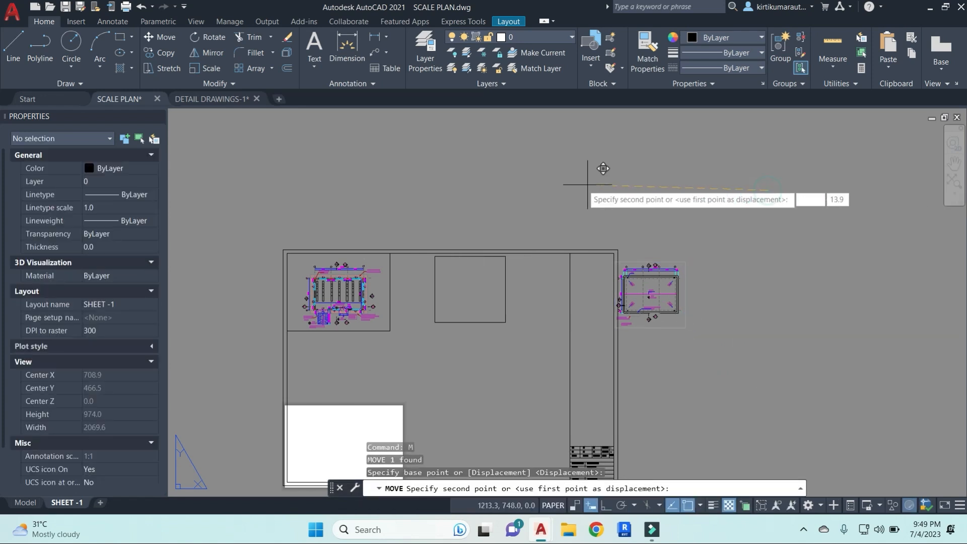
click(545, 186)
key(Escape)
Draw a horizontal construction line through the lower wall line of the ground floor plan
middle_drag(546, 186, 701, 143)
middle_drag(613, 295, 640, 280)
text(xl)
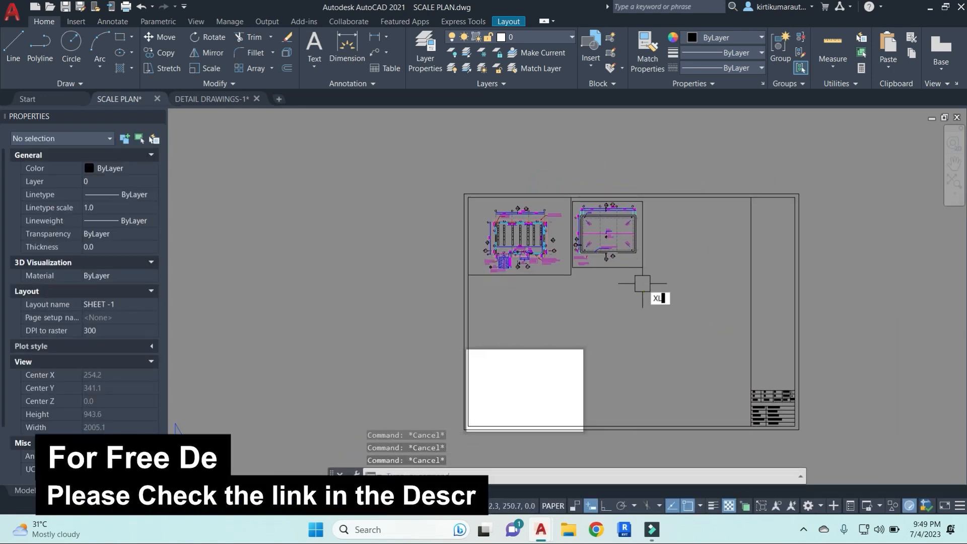
key(Return)
text(h)
key(Return)
scroll(562, 258, up, 6)
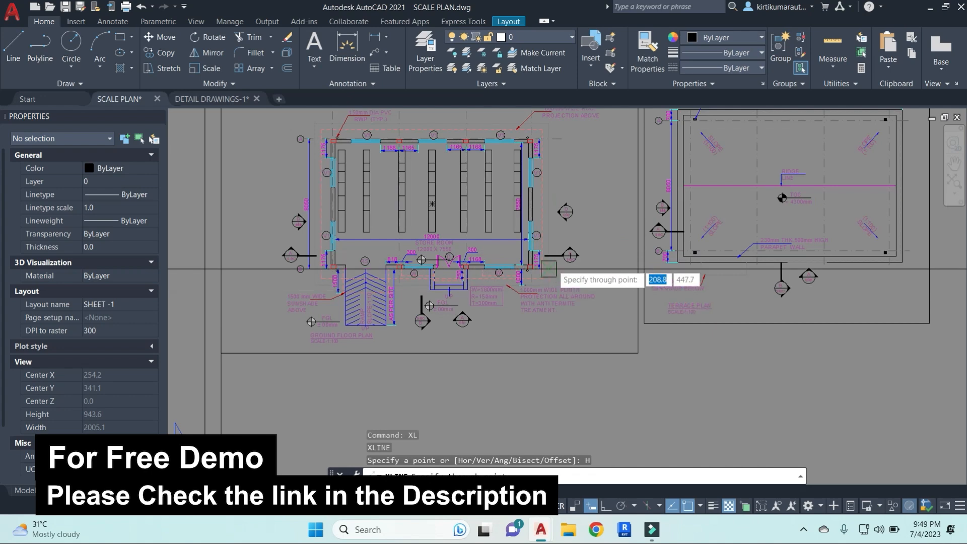
key(Escape)
Move the terrace plan viewport vertically so the plan's lower edge lines up with the horizontal construction line
click(697, 323)
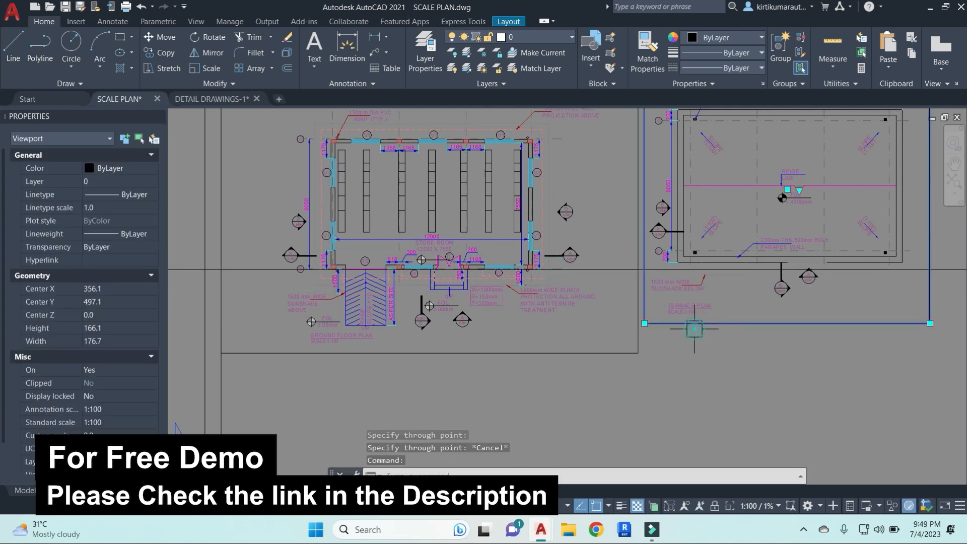
scroll(660, 242, up, 5)
text(m)
key(Return)
click(706, 291)
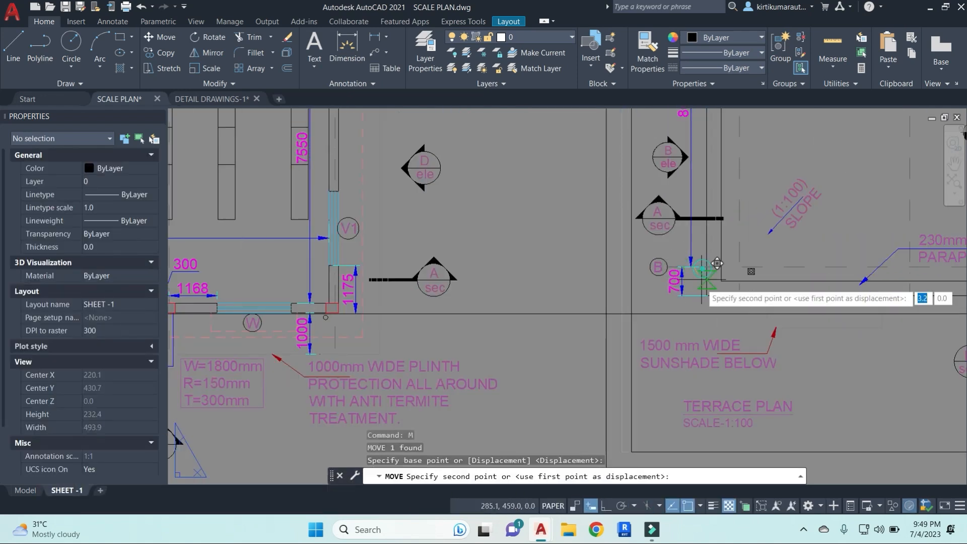
click(694, 313)
scroll(727, 322, down, 4)
key(Escape)
key(Escape)
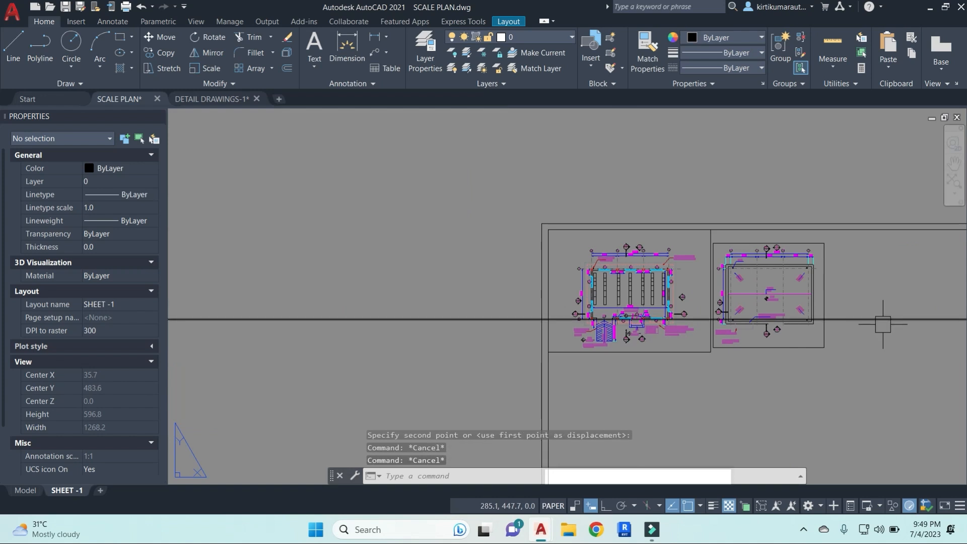
Erase the horizontal construction line used to align the two plans
click(884, 320)
text(e)
key(Return)
scroll(835, 368, down, 1)
middle_drag(851, 415, 626, 308)
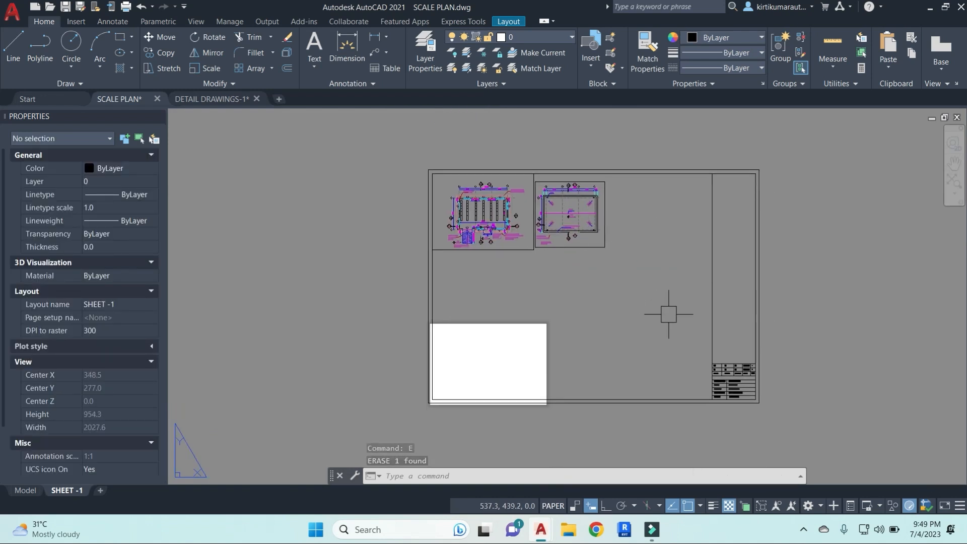
Create a rectangular viewport about 352 by 288 mm in the empty area above the sheet and set its scale to 1:100
scroll(352, 277, down, 2)
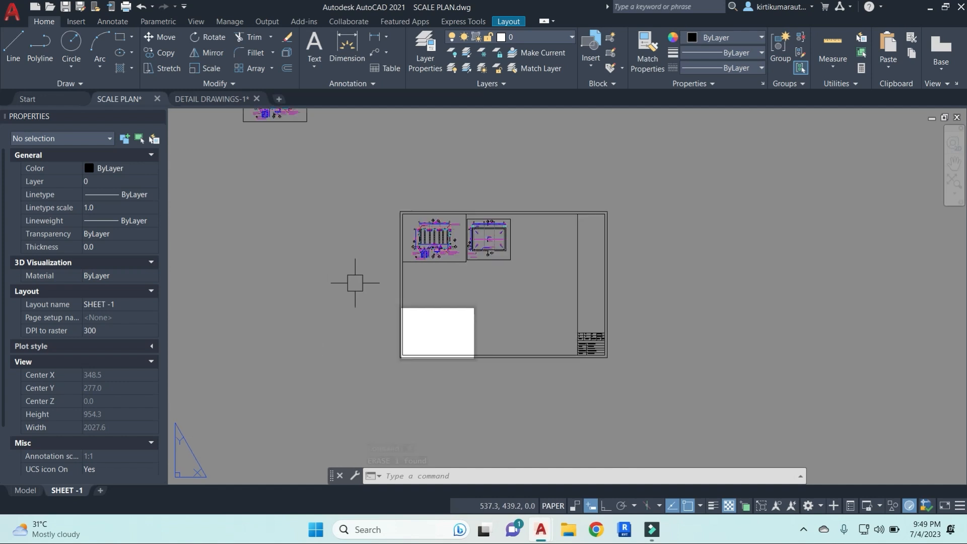
middle_drag(352, 276, 497, 339)
click(442, 146)
middle_drag(468, 220, 512, 247)
key(Escape)
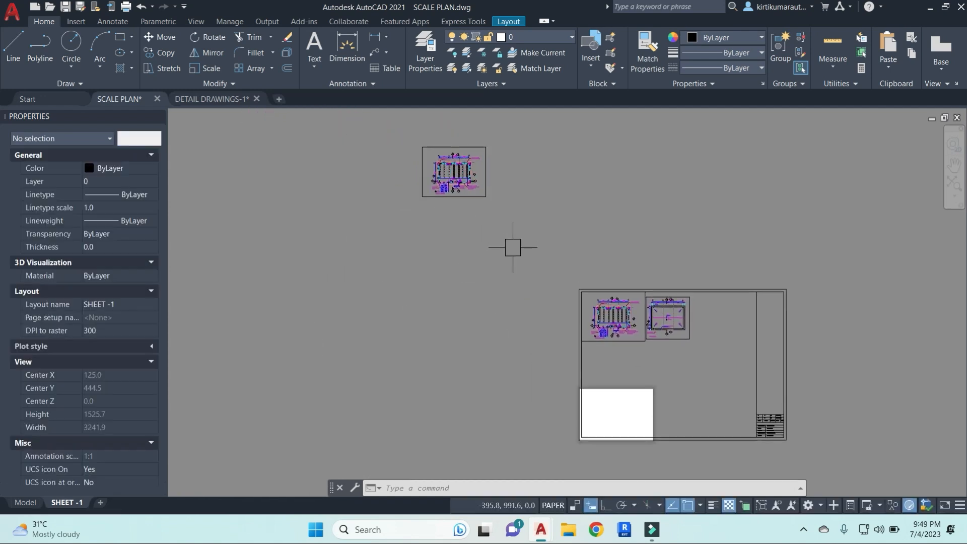
text(mv)
key(Return)
click(577, 143)
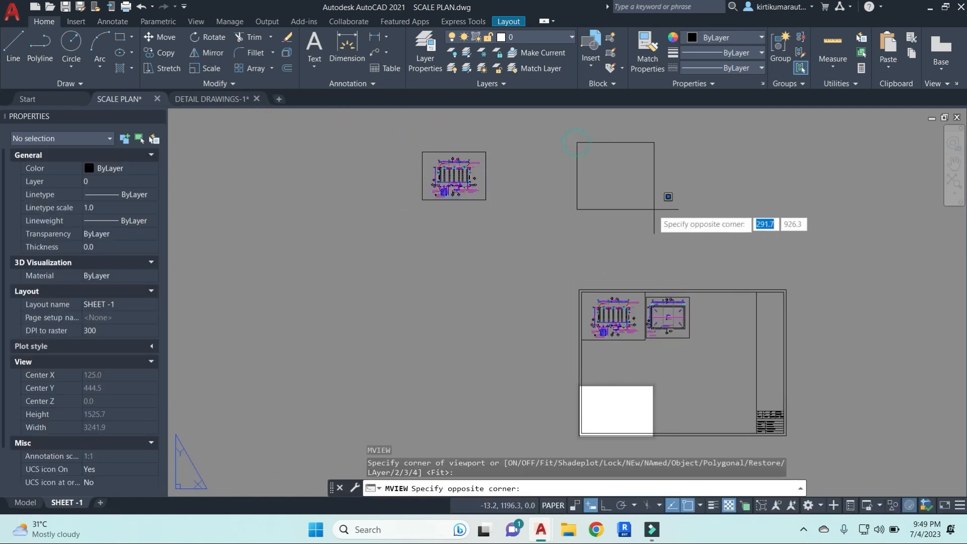
click(663, 213)
click(663, 179)
click(779, 506)
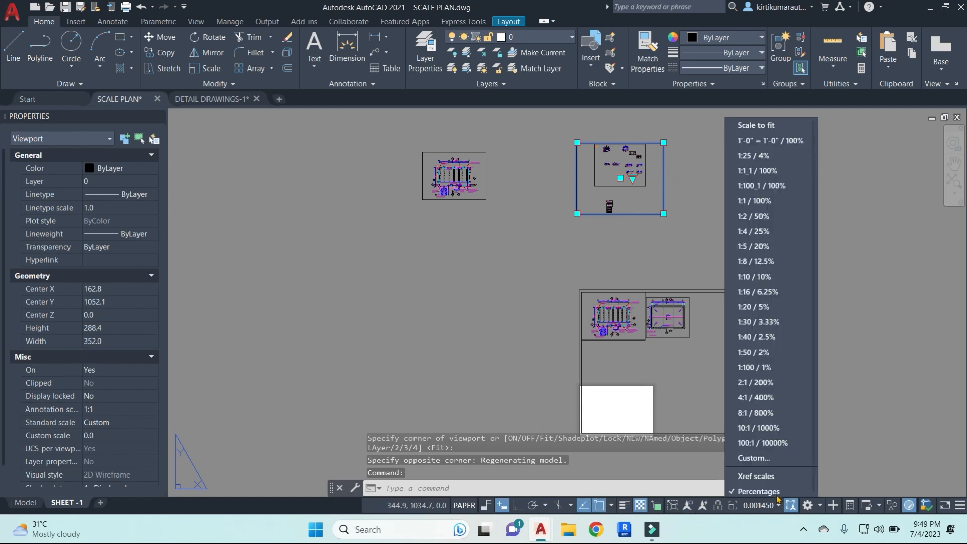
click(755, 363)
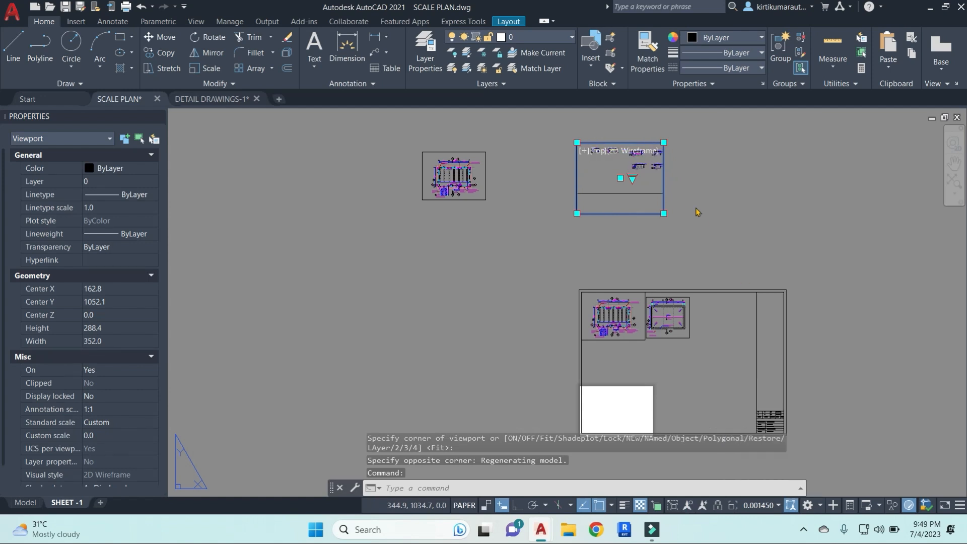
Enlarge the new viewport by its upper-right and upper-left corners until it shows all the plans, elevations and sections
click(664, 143)
scroll(670, 143, down, 4)
middle_drag(670, 144, 651, 269)
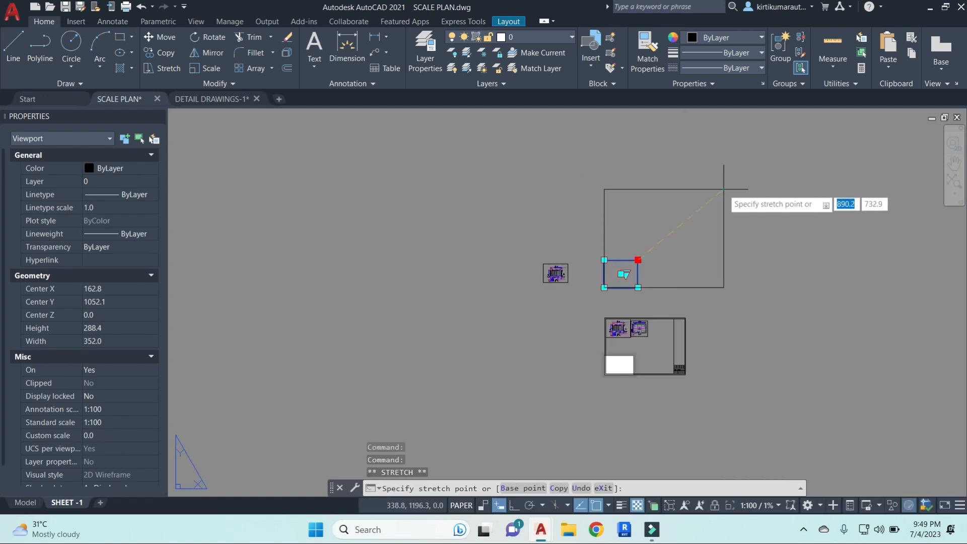
click(724, 190)
click(604, 183)
click(563, 169)
key(Escape)
key(Escape)
key(Escape)
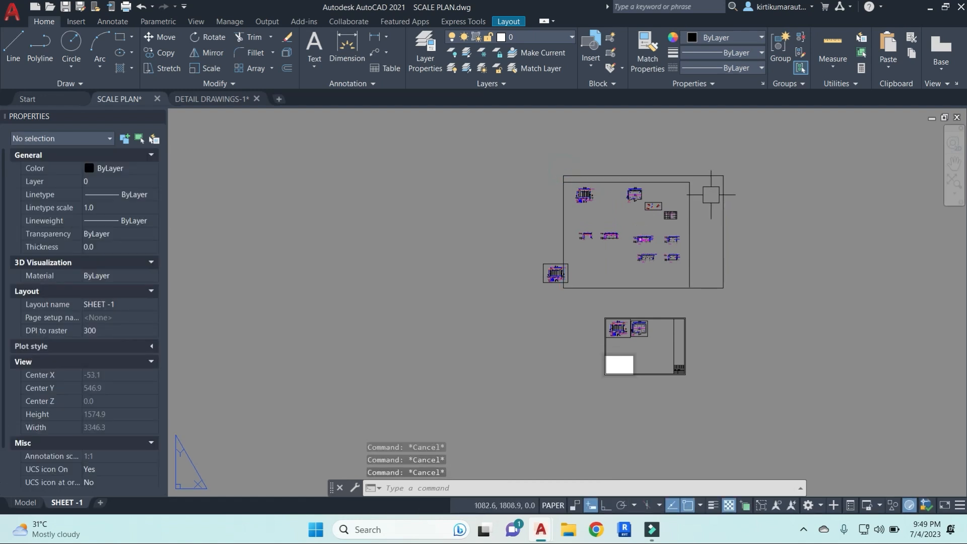
Stretch the large viewport's top edge down below the plans, to just above the upper row of elevations and sections
text(s)
key(space)
click(756, 183)
click(694, 156)
key(space)
click(770, 163)
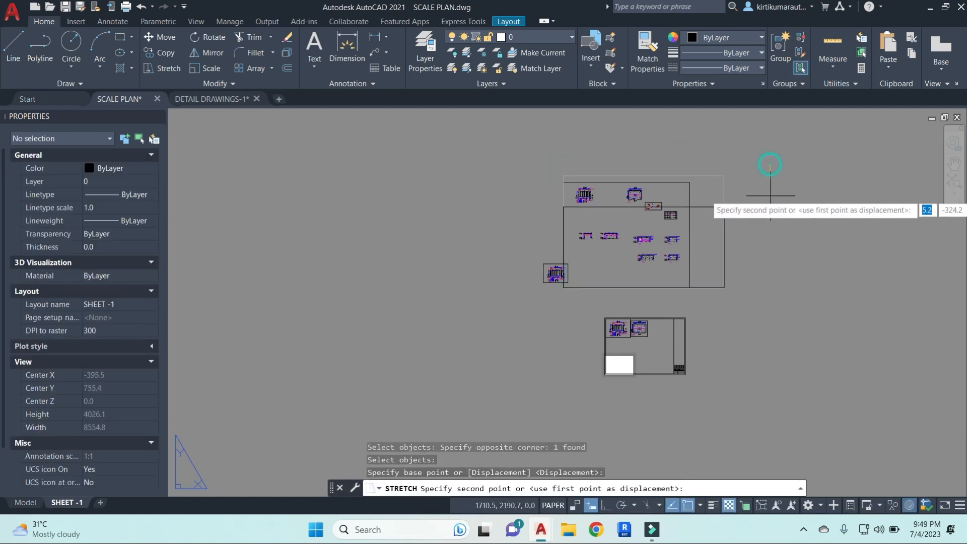
click(768, 220)
key(Escape)
key(Escape)
key(Escape)
Stretch the large viewport's right edge inward to just beyond the third drawing in the upper row
text(s)
key(space)
click(748, 240)
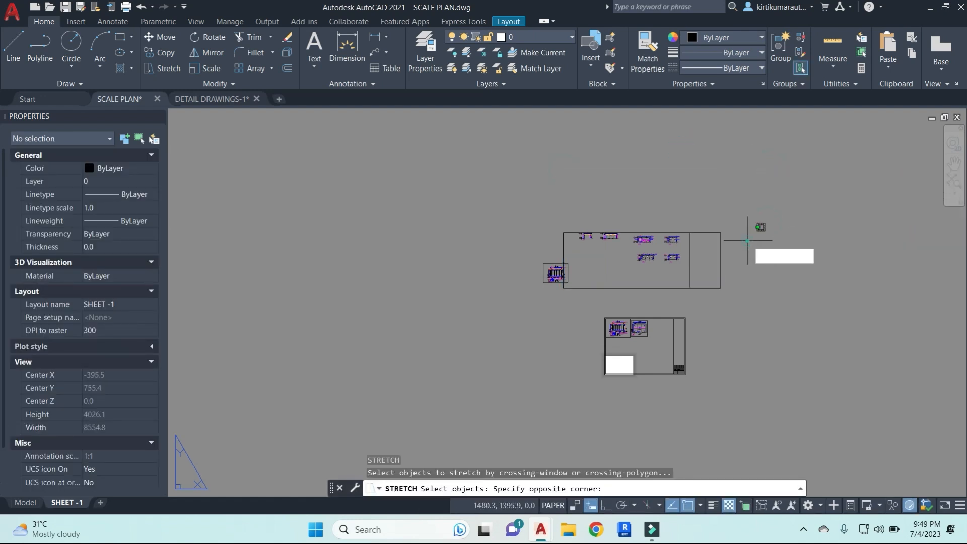
click(701, 222)
key(space)
click(796, 176)
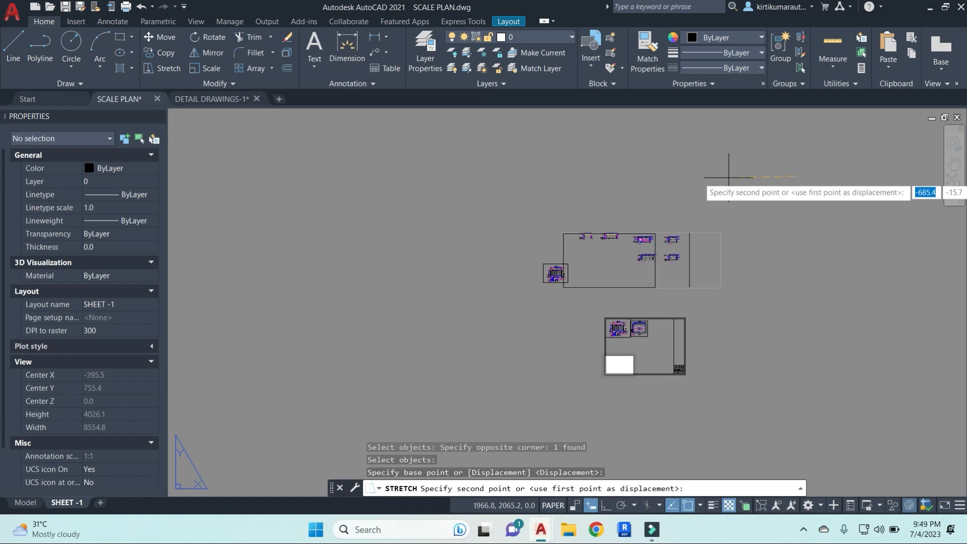
click(729, 178)
key(Escape)
key(Escape)
Stretch the viewport's bottom edge up to just below the upper row of drawings, cropping out the lower row
text(s)
key(space)
click(670, 295)
click(650, 280)
key(space)
click(699, 275)
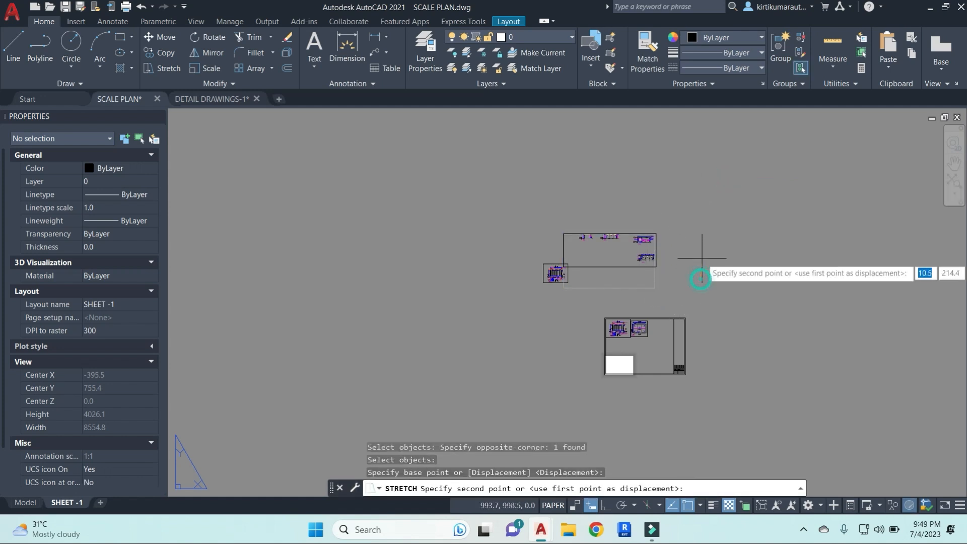
click(700, 238)
key(Escape)
key(Escape)
Stretch the viewport's left edge to the right until only the third drawing of the row remains inside
scroll(566, 252, up, 3)
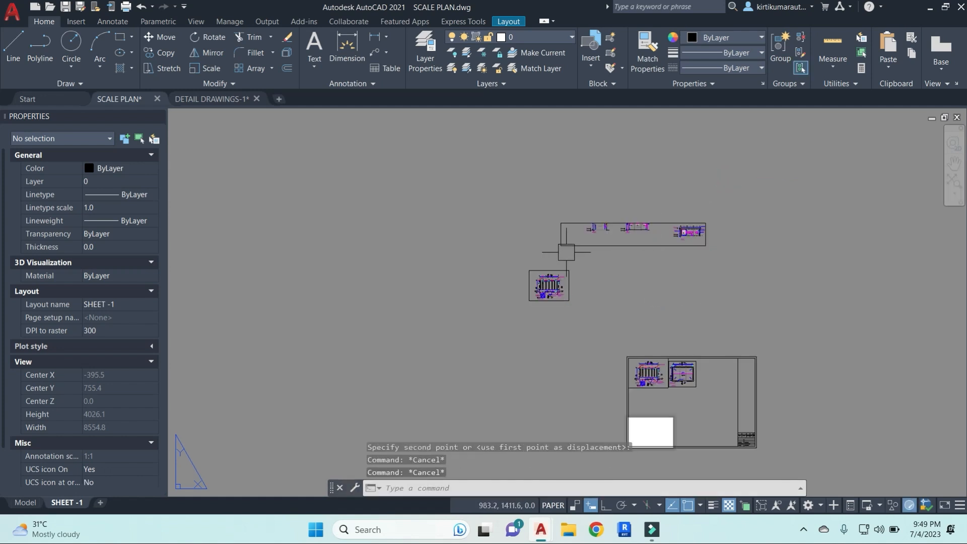
text(s)
key(space)
click(566, 253)
click(515, 222)
key(space)
key(space)
click(619, 271)
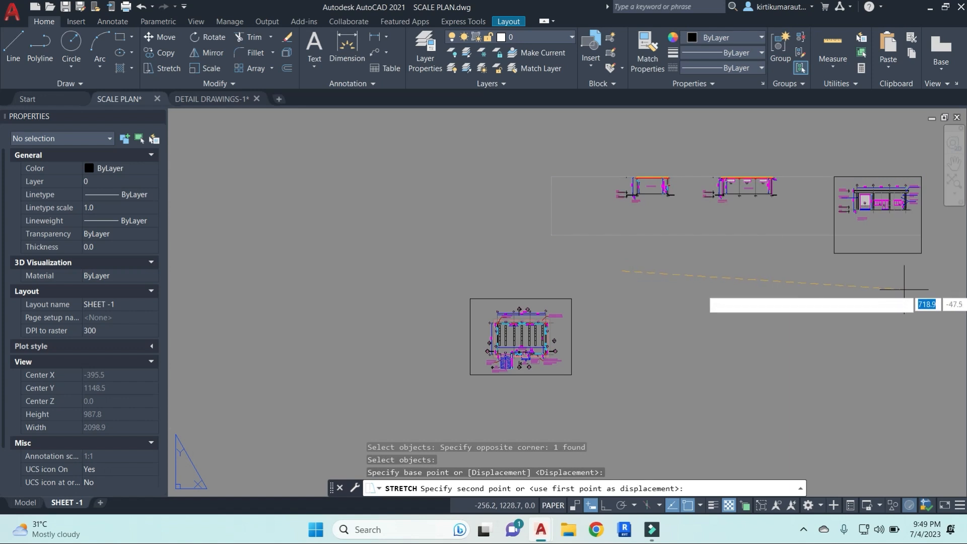
click(904, 259)
Cut the cropped elevation viewport and paste it into the sheet frame below the ground floor plan viewport
click(909, 222)
middle_drag(884, 277, 697, 293)
key(ctrl+x)
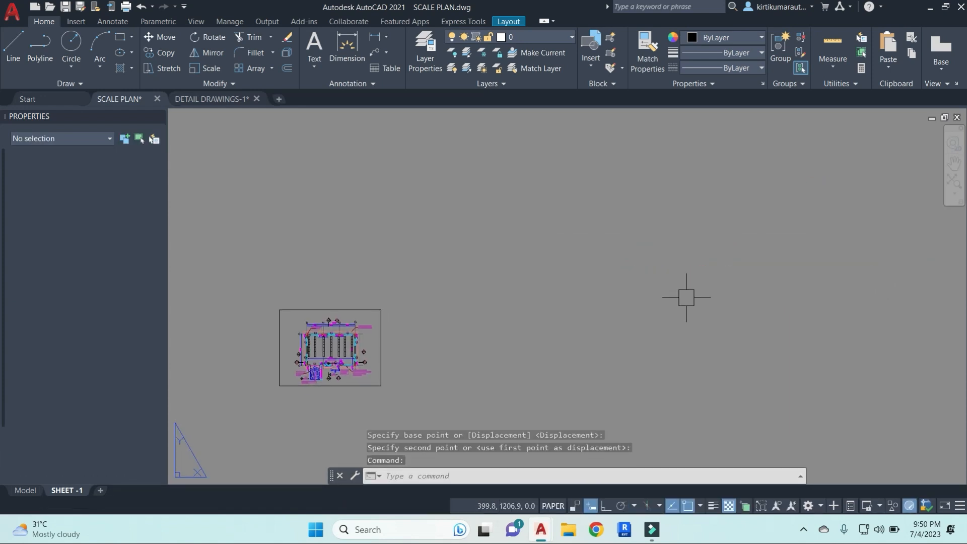
key(ctrl+v)
scroll(693, 311, down, 6)
scroll(693, 323, up, 3)
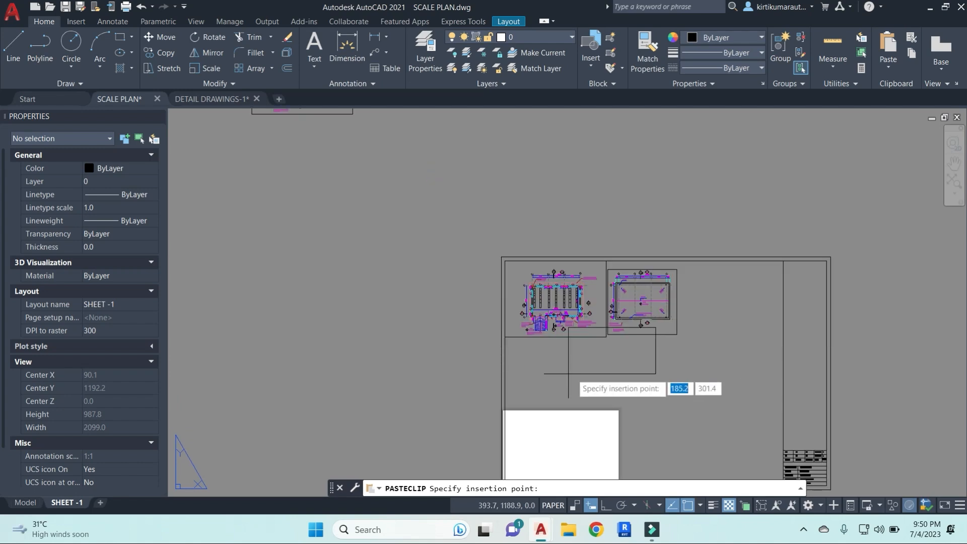
click(515, 389)
key(Escape)
key(Escape)
key(Escape)
middle_drag(642, 384, 612, 271)
click(608, 225)
key(Escape)
click(648, 214)
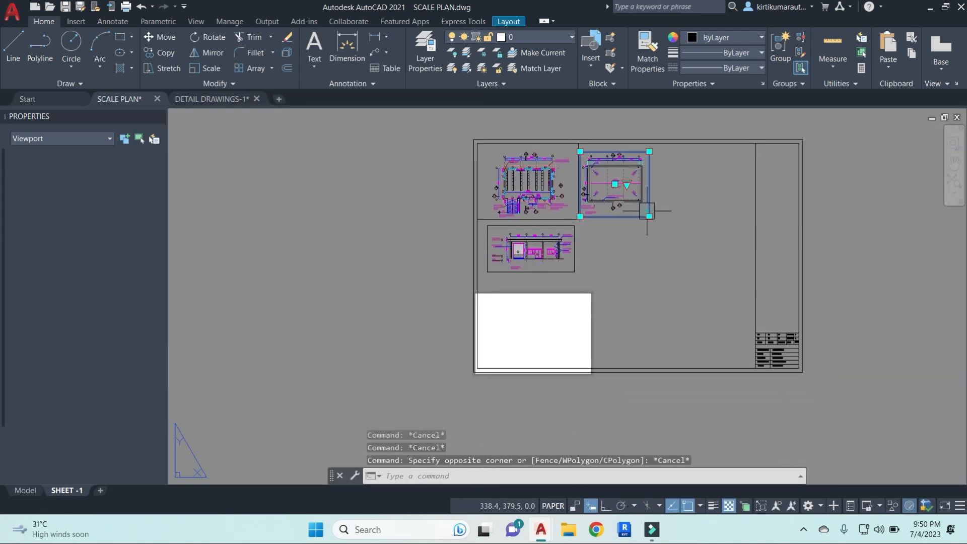
scroll(633, 169, up, 3)
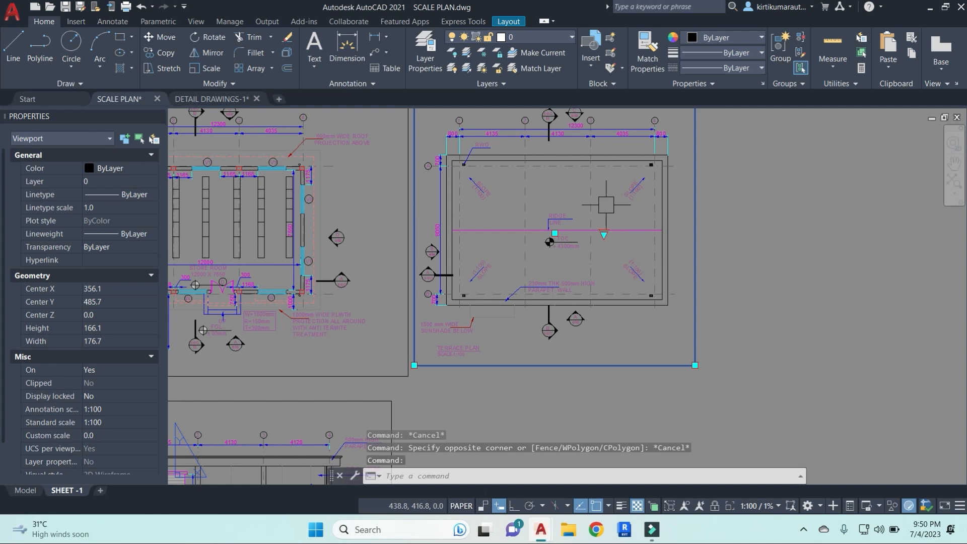
key(Escape)
Select the ground floor plan, terrace plan and elevation viewports and lock their display
click(695, 202)
scroll(503, 388, down, 1)
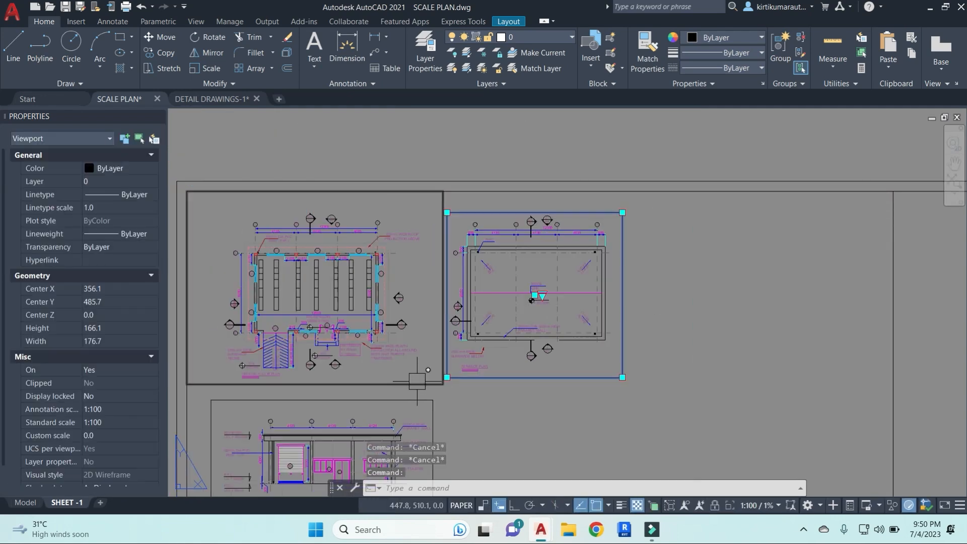
click(417, 383)
click(426, 404)
scroll(506, 418, down, 1)
middle_drag(587, 432, 526, 239)
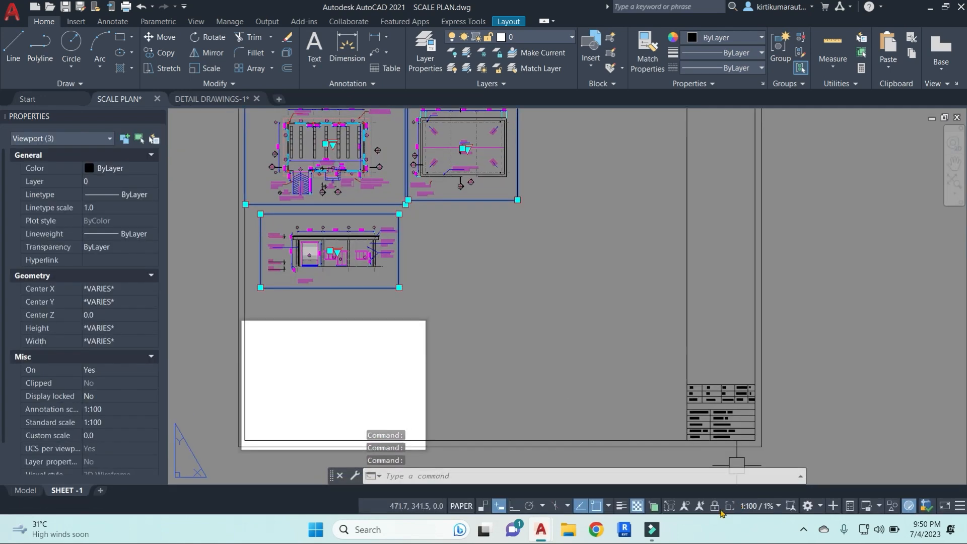
scroll(690, 377, up, 4)
key(Escape)
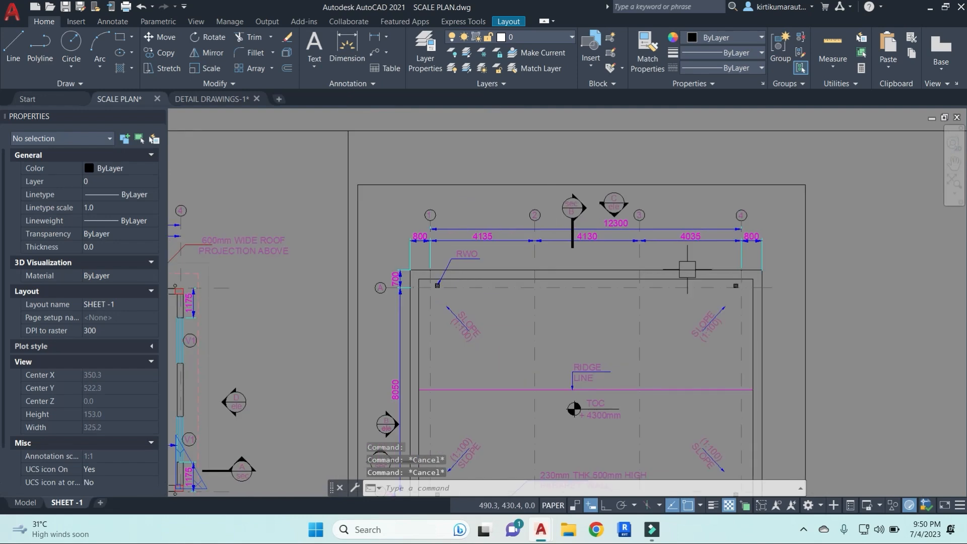
Enter the terrace plan viewport, test zooming inside the locked view, and return to paper space
double_click(690, 260)
key(Escape)
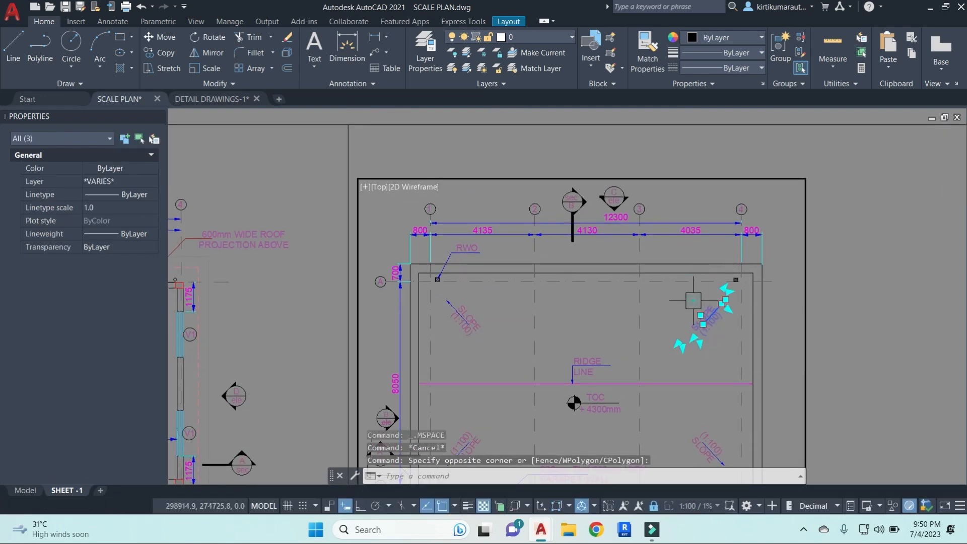
scroll(695, 324, down, 4)
double_click(757, 321)
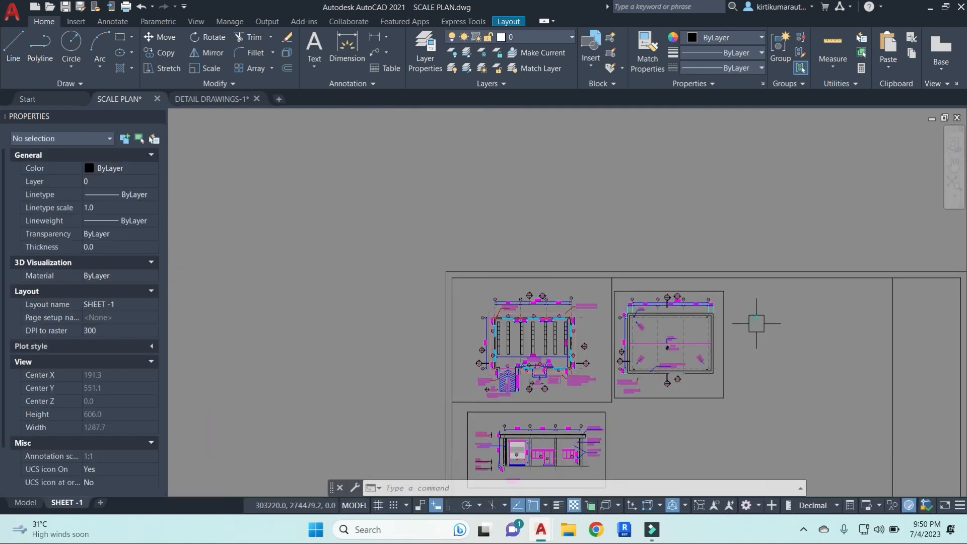
Select the terrace plan viewport and unlock its display
click(756, 323)
key(Escape)
key(Escape)
middle_drag(760, 387, 689, 280)
click(647, 281)
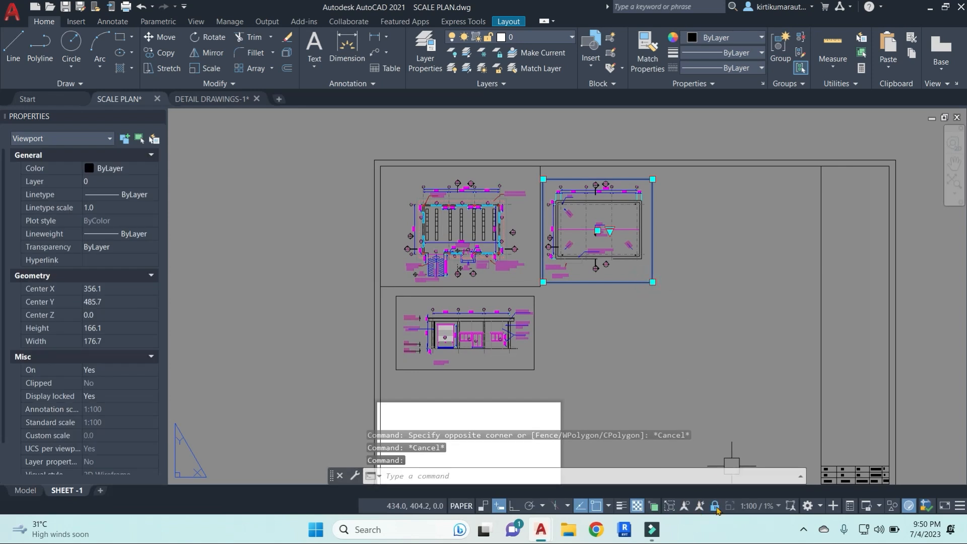
Enter the unlocked terrace plan viewport, zoom out inside it, return to paper space and undo the zoom
scroll(629, 273, up, 2)
double_click(629, 273)
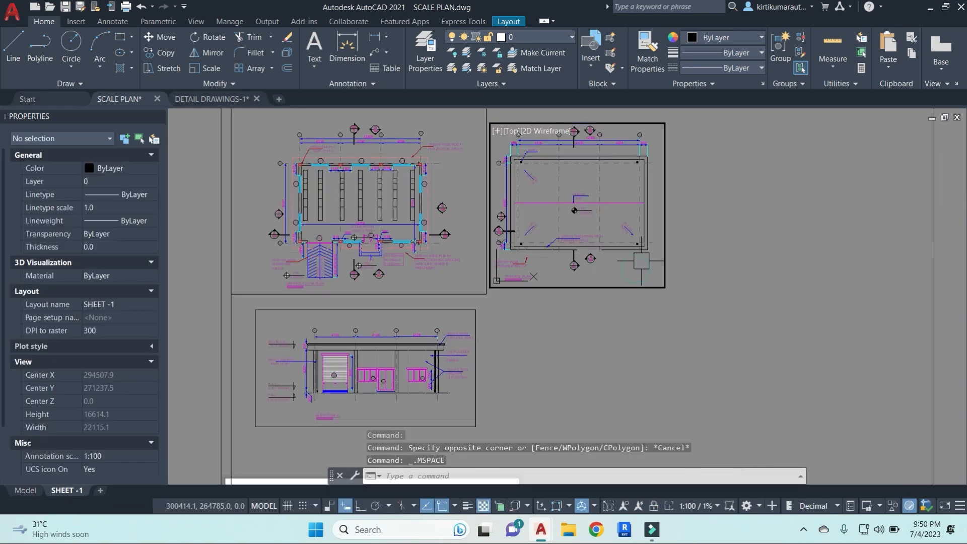
scroll(629, 273, down, 5)
scroll(622, 232, down, 4)
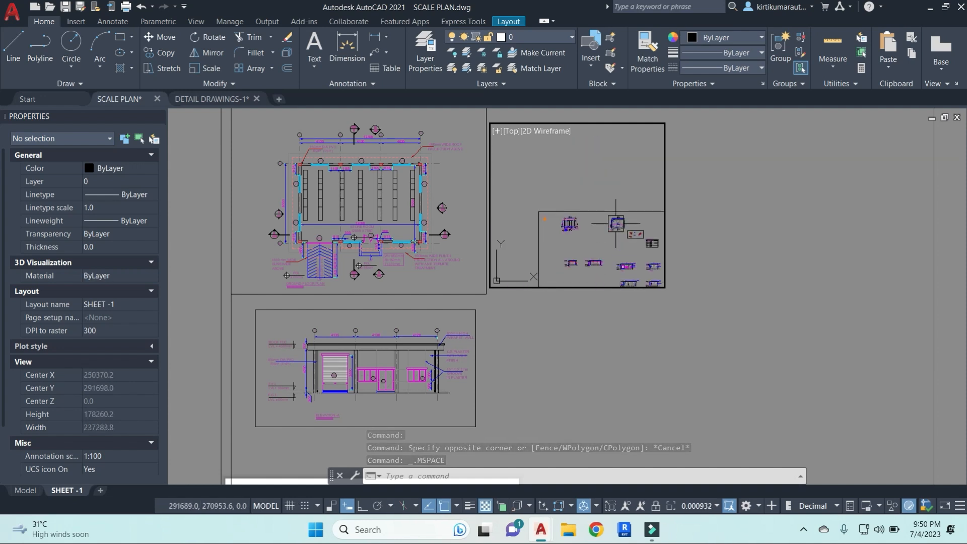
double_click(735, 211)
click(735, 210)
key(space)
click(752, 259)
key(Escape)
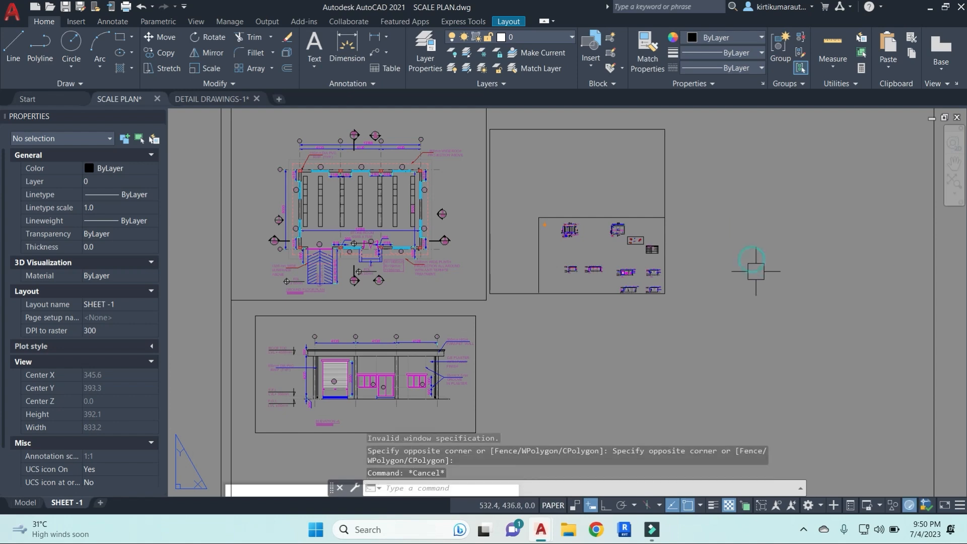
key(ctrl+z)
key(ctrl+z)
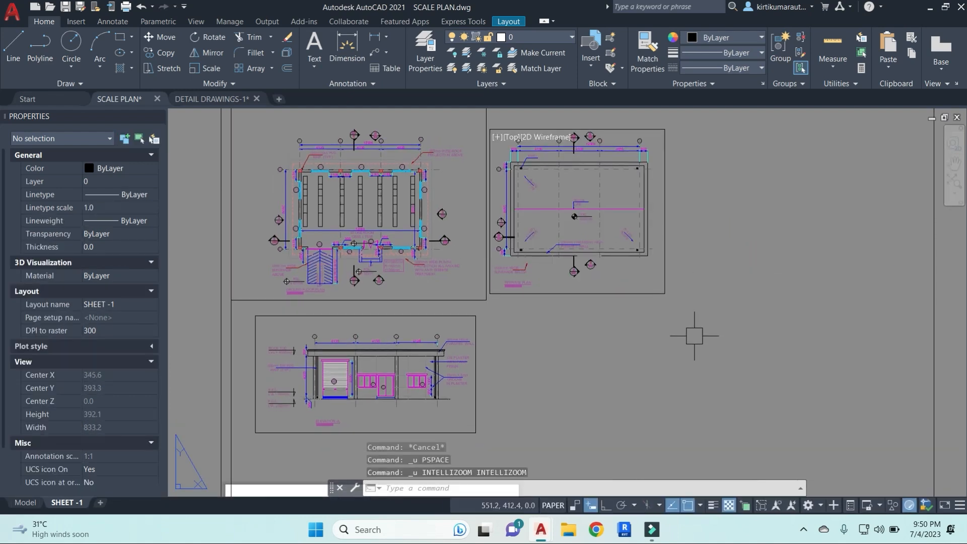
Reselect the terrace plan viewport and lock its display again
click(694, 336)
key(Escape)
click(664, 279)
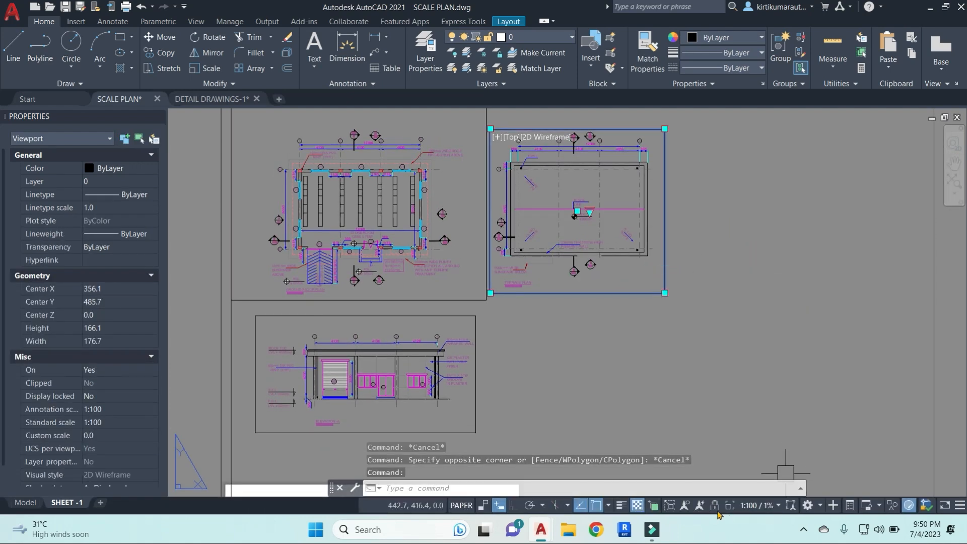
key(Escape)
scroll(681, 300, down, 4)
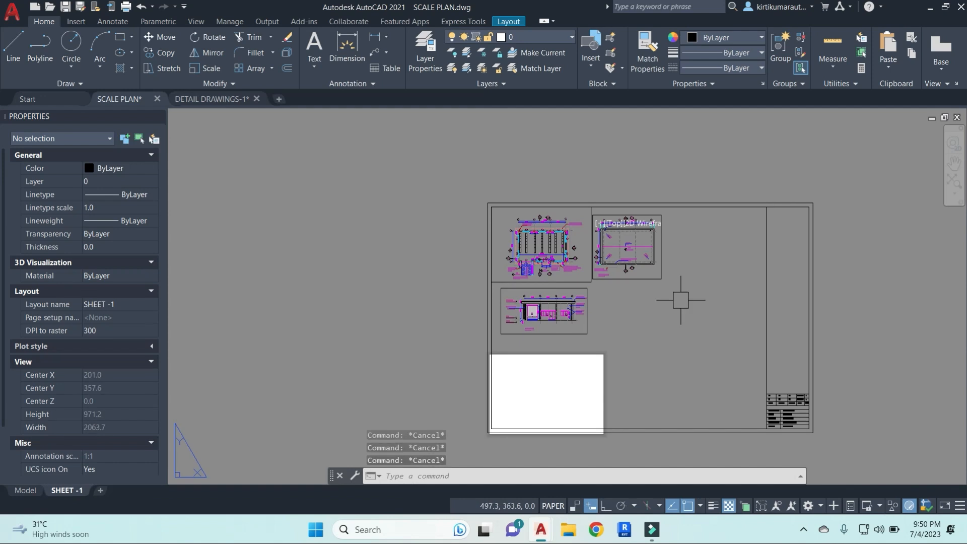
click(682, 301)
key(Escape)
key(Escape)
key(Escape)
click(699, 291)
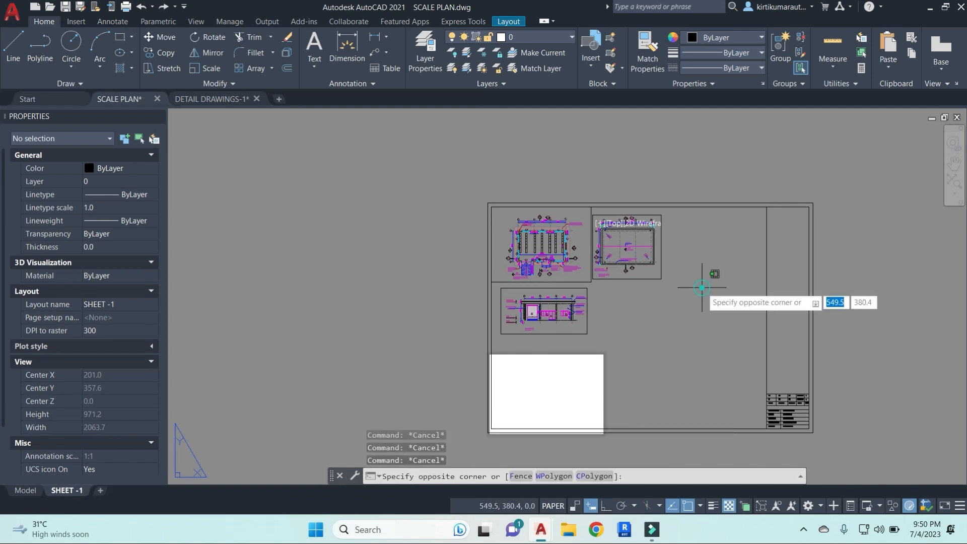
key(Escape)
key(Escape)
scroll(663, 232, up, 3)
key(Escape)
scroll(744, 283, down, 1)
click(758, 273)
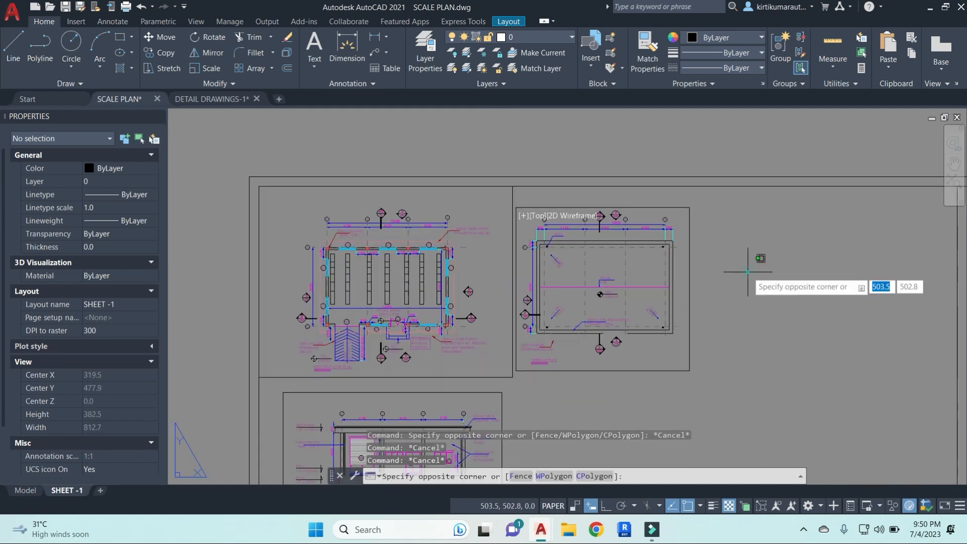
click(747, 273)
key(Escape)
key(Escape)
click(691, 241)
key(Escape)
click(786, 304)
click(796, 294)
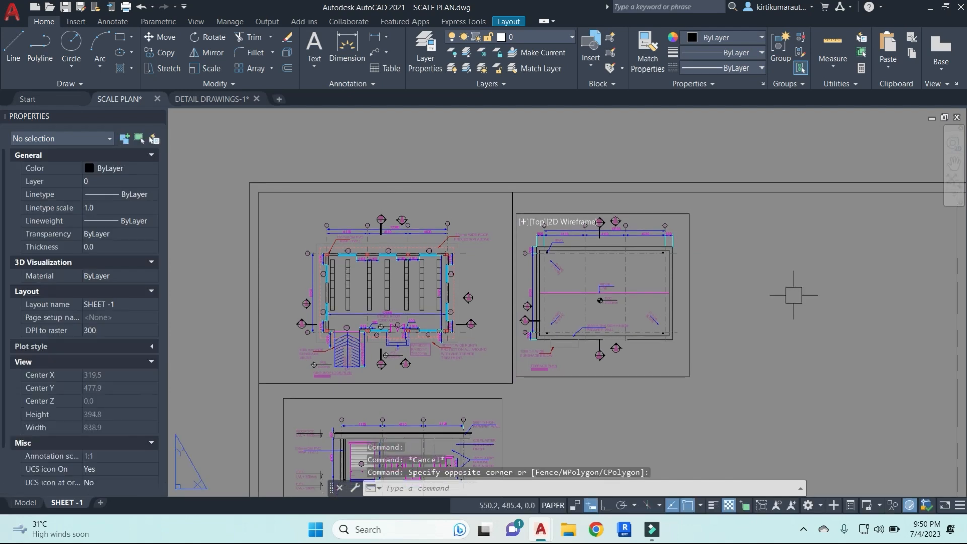
key(Escape)
scroll(758, 356, down, 1)
middle_drag(797, 367, 698, 302)
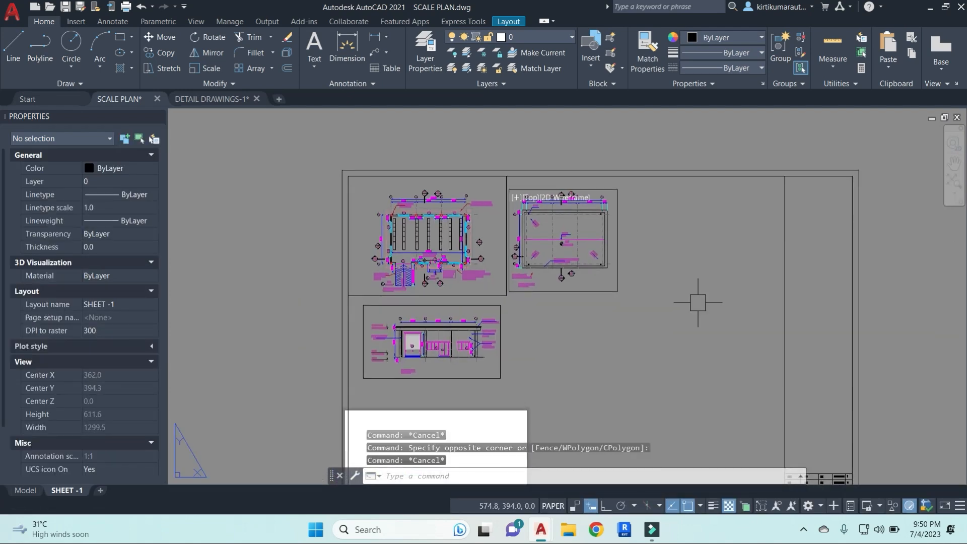
Switch to model space and paste the copied wall section detail below the ground floor plan
click(26, 490)
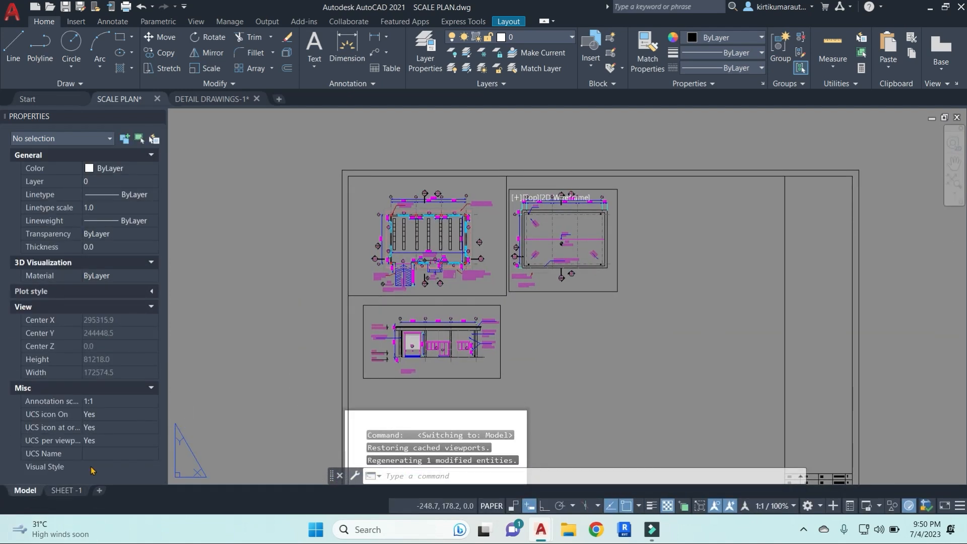
scroll(670, 230, up, 5)
click(648, 222)
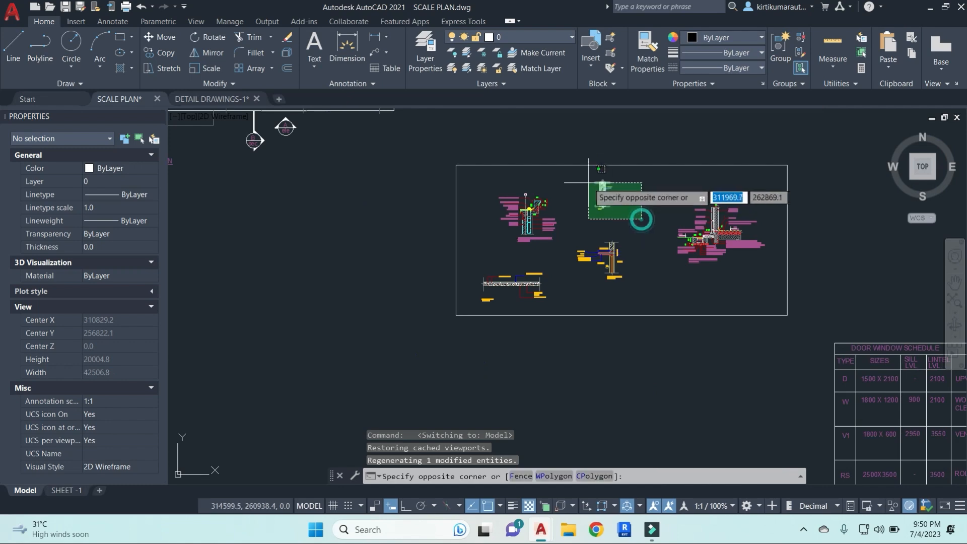
click(586, 180)
key(ctrl+v)
middle_drag(331, 270, 874, 317)
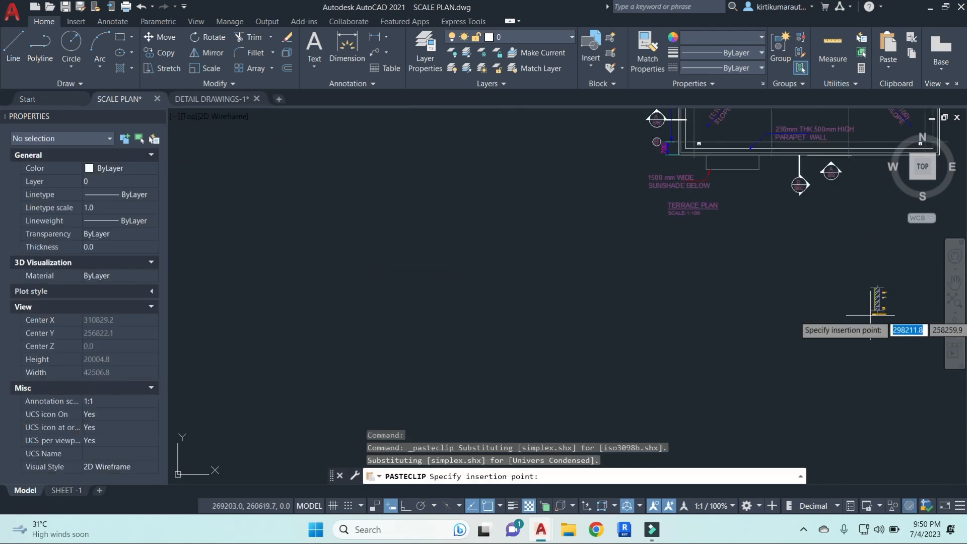
scroll(755, 302, down, 2)
middle_drag(620, 302, 864, 319)
click(506, 270)
scroll(509, 274, up, 8)
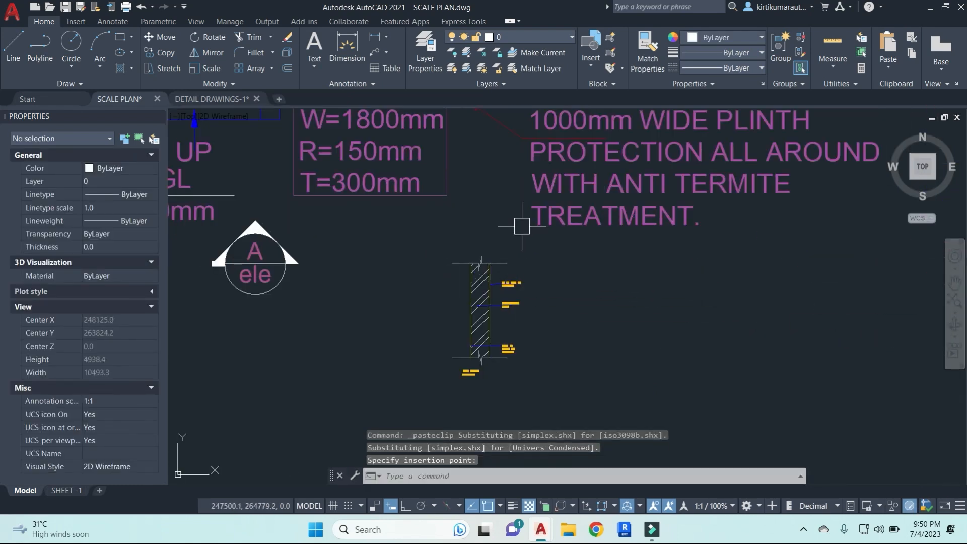
scroll(509, 288, down, 8)
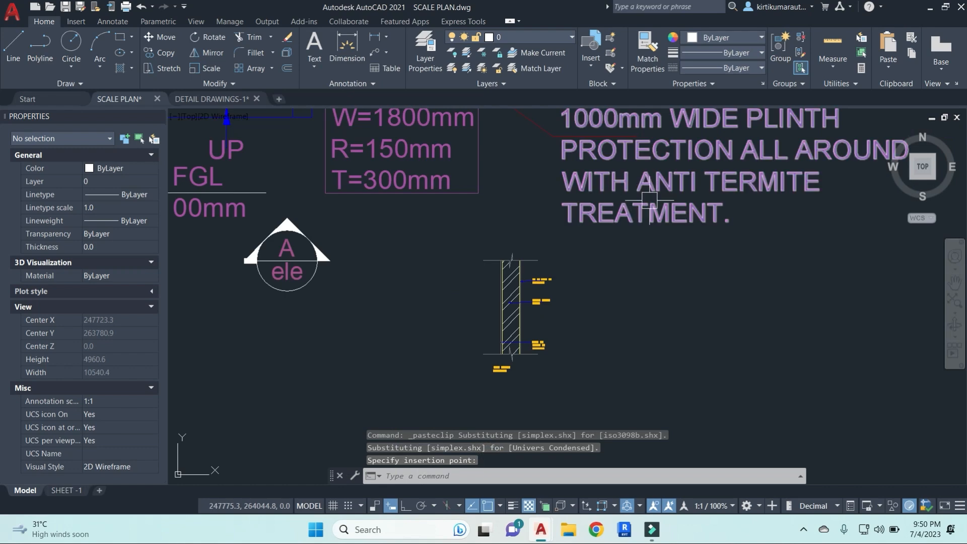
Erase the pasted wall section detail beside the A elevation marker
key(Escape)
click(581, 393)
click(465, 256)
text(e)
key(Return)
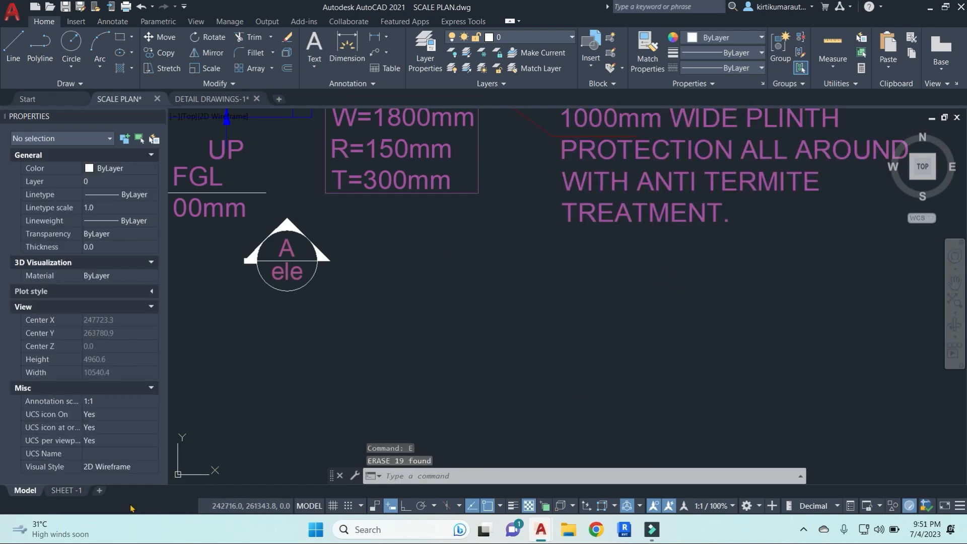
Return to the SHEET -1 layout and create a viewport about 260 by 178 outside the sheet frame, right of the title block
click(67, 490)
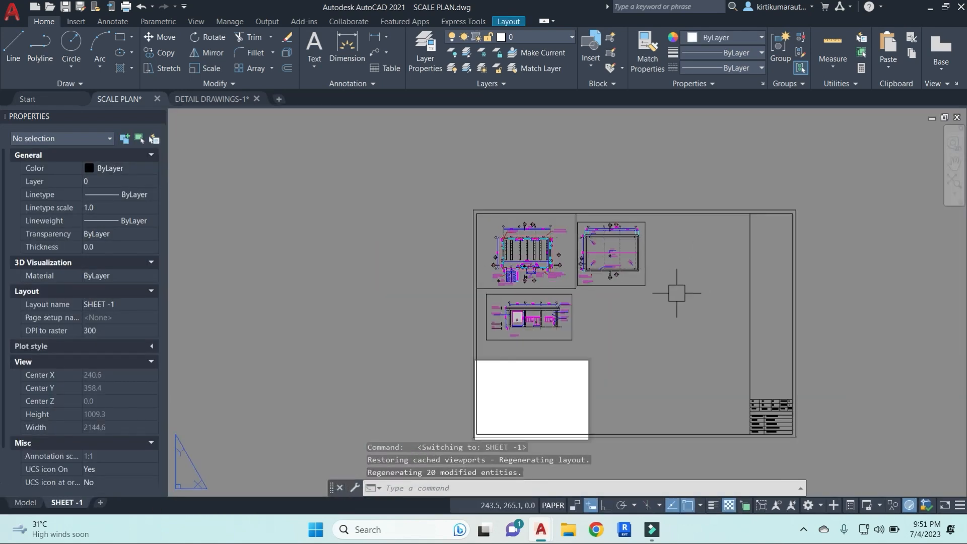
key(Escape)
key(Escape)
text(Mv)
key(Return)
middle_drag(687, 281, 374, 284)
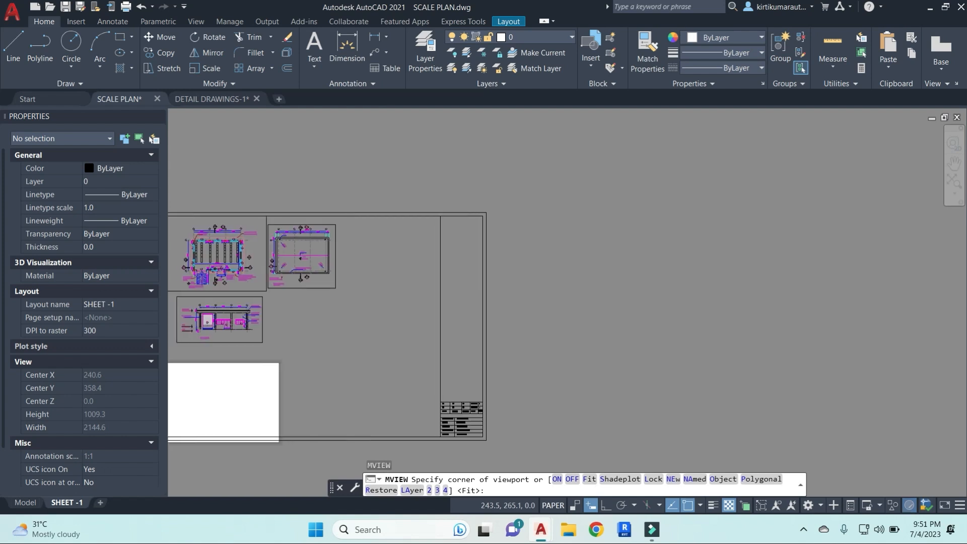
click(584, 191)
click(685, 257)
Add a custom drawing scale named 1 : 25 SC with 1 paper unit equal to 25 drawing units
click(686, 224)
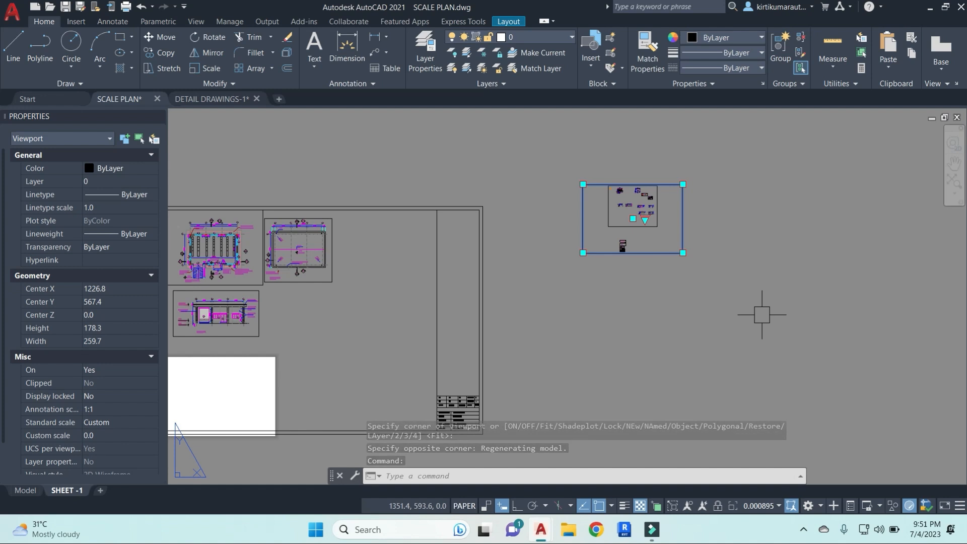
click(778, 506)
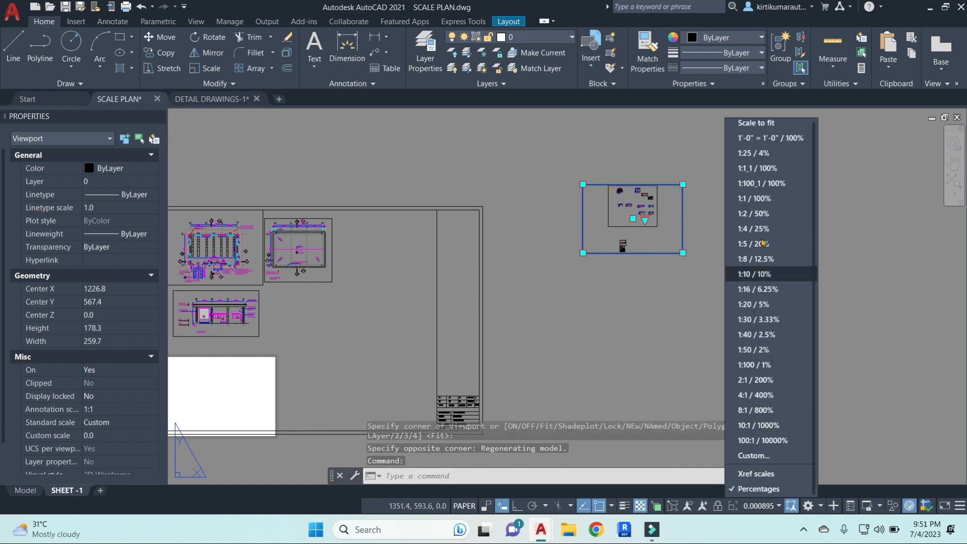
click(782, 456)
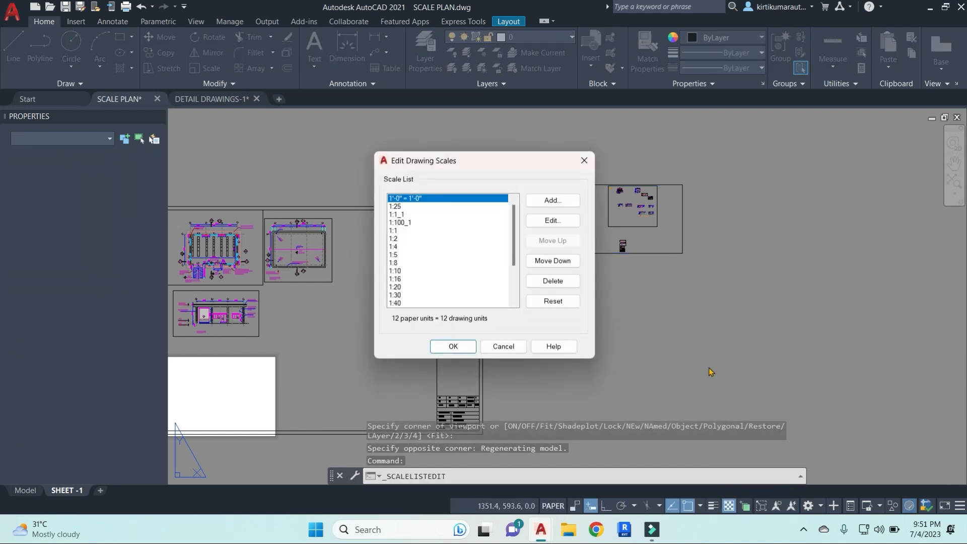
click(553, 201)
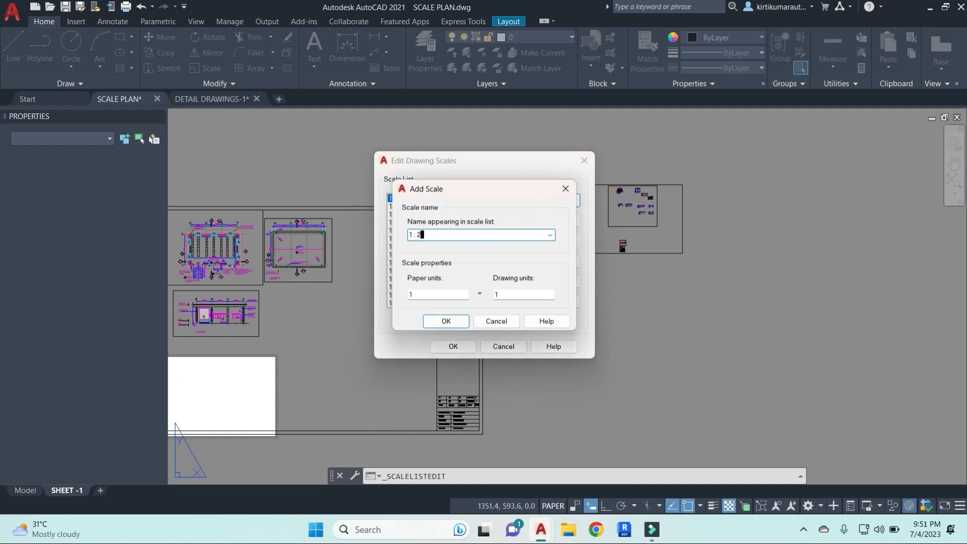
double_click(509, 295)
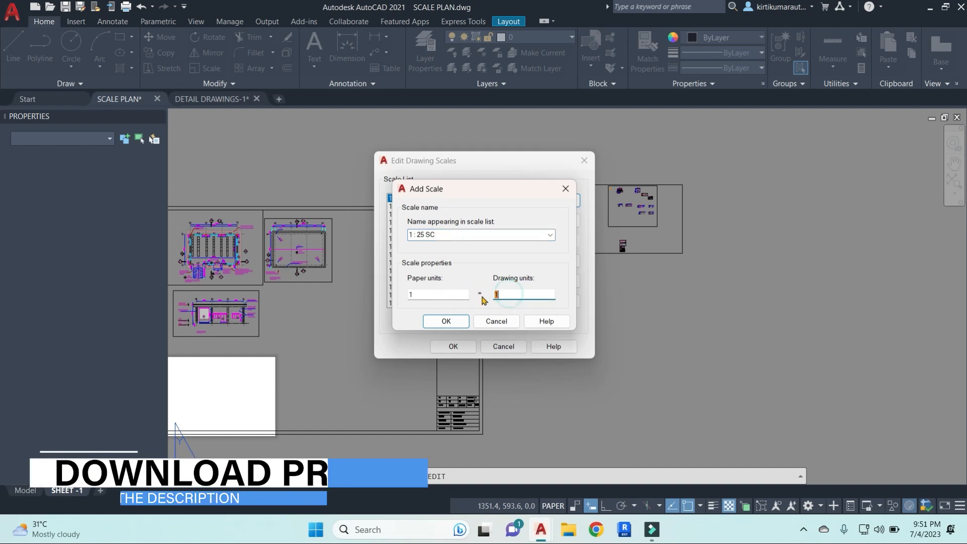
text(25)
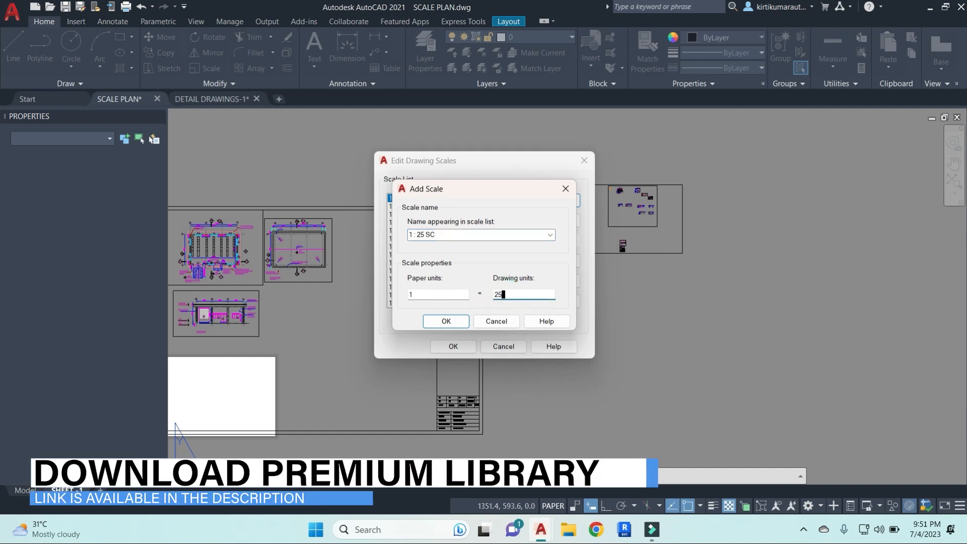
click(452, 323)
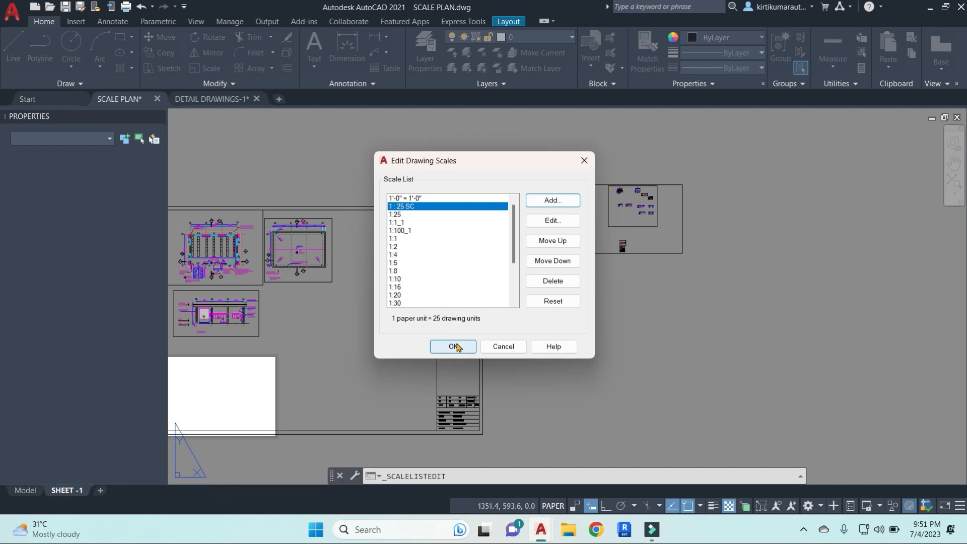
click(457, 346)
Set the new viewport's scale to 1 : 25 SC
click(678, 254)
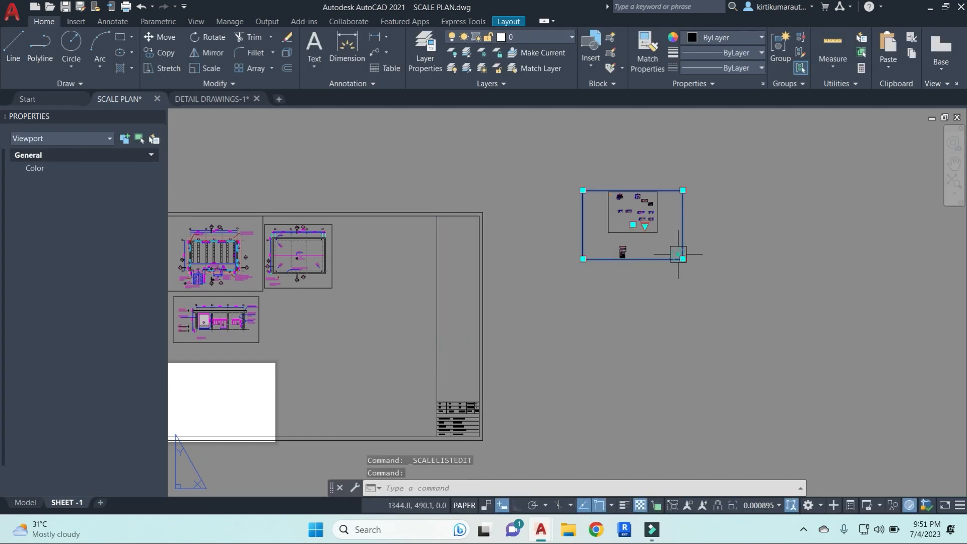
click(775, 506)
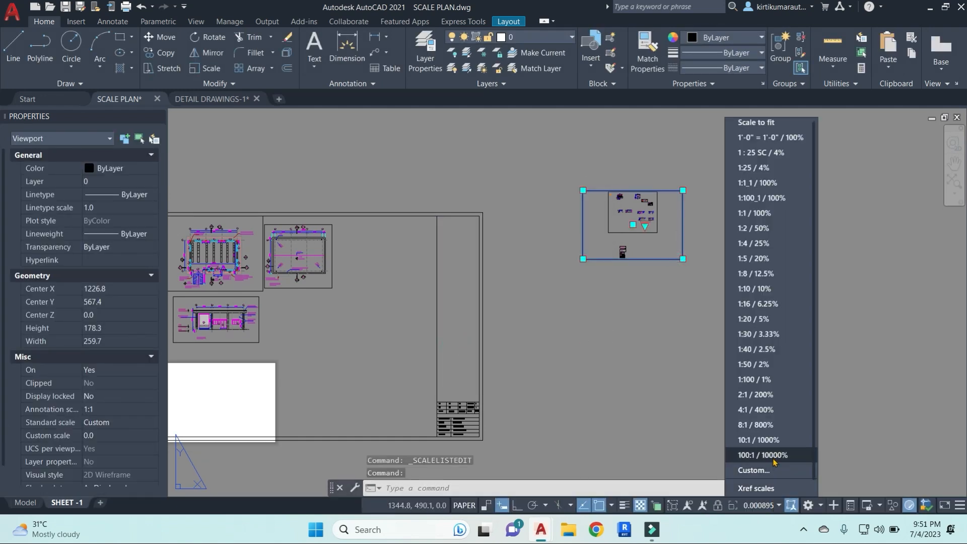
click(775, 154)
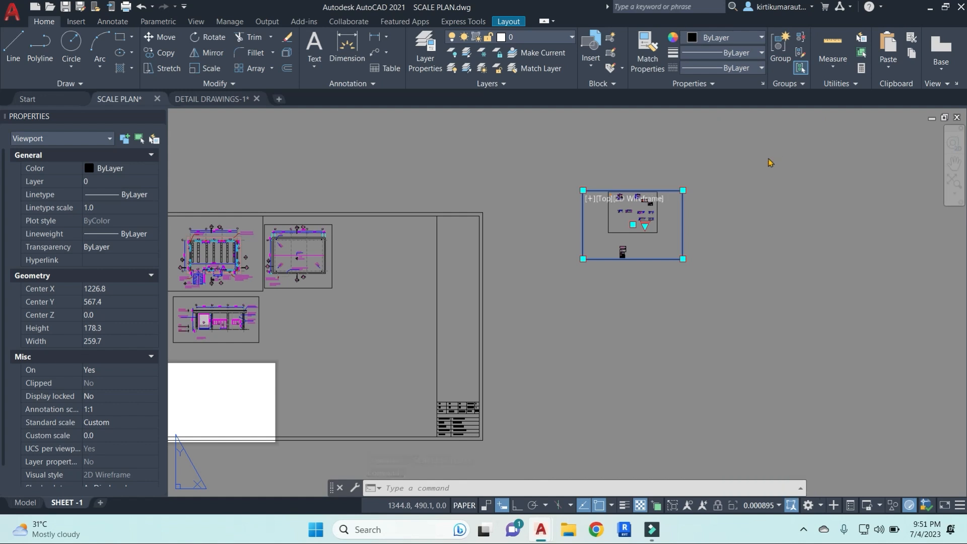
Enlarge the 1 : 25 SC viewport from its upper right corner to about 3062 wide, tall enough to include the boxed details
click(682, 190)
scroll(788, 206, down, 5)
middle_drag(789, 206, 644, 277)
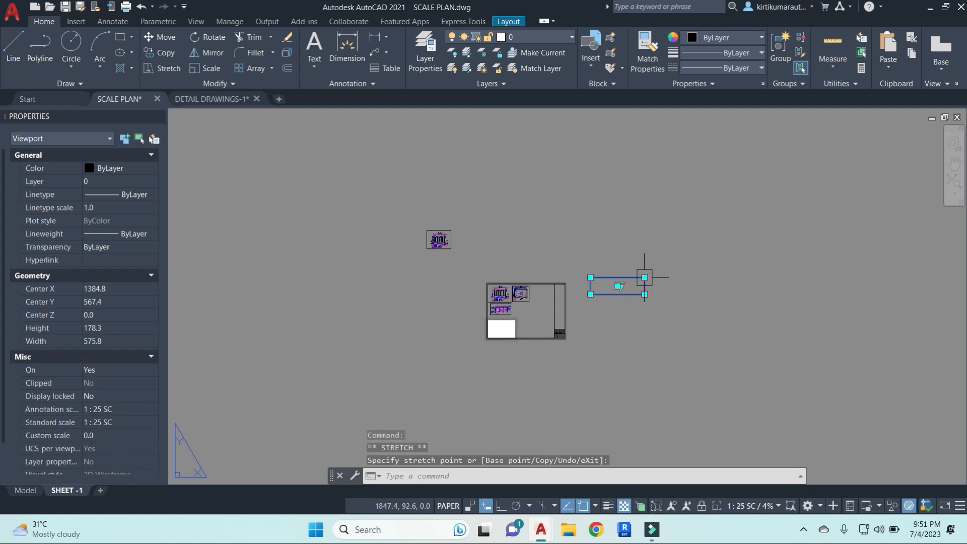
scroll(883, 225, down, 2)
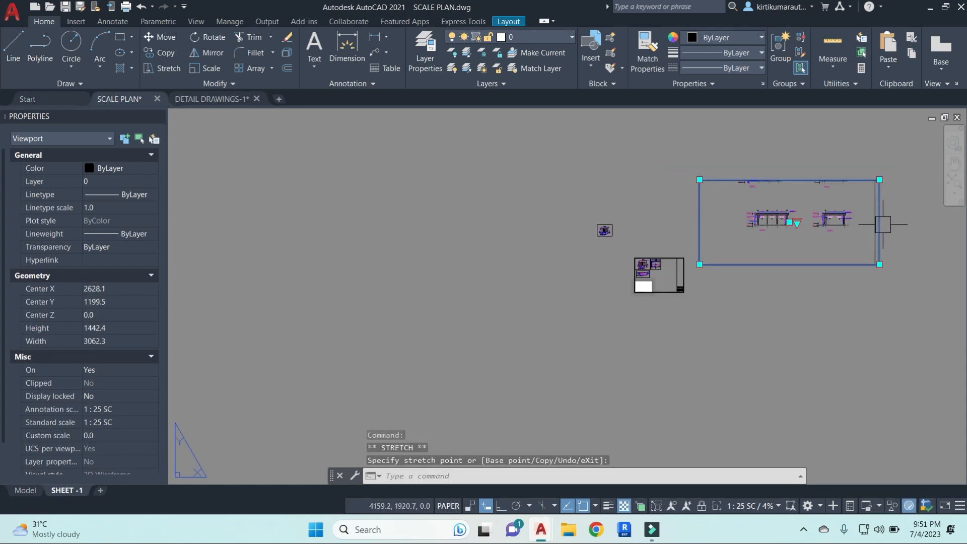
middle_drag(883, 224, 758, 261)
click(757, 186)
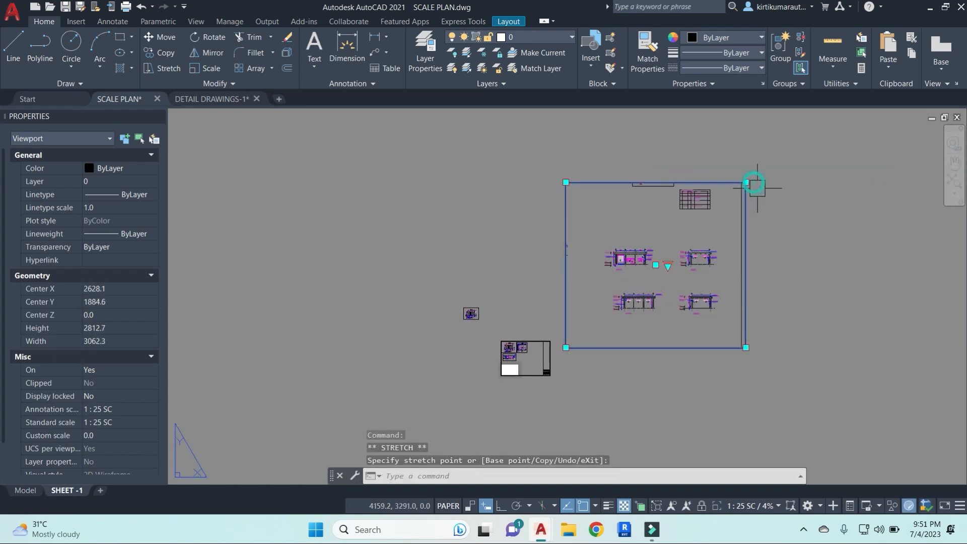
click(746, 182)
click(746, 148)
key(Escape)
key(Escape)
Stretch the viewport's top edge down to the upper border of the boxed details, cropping out the terrace plan
text(s)
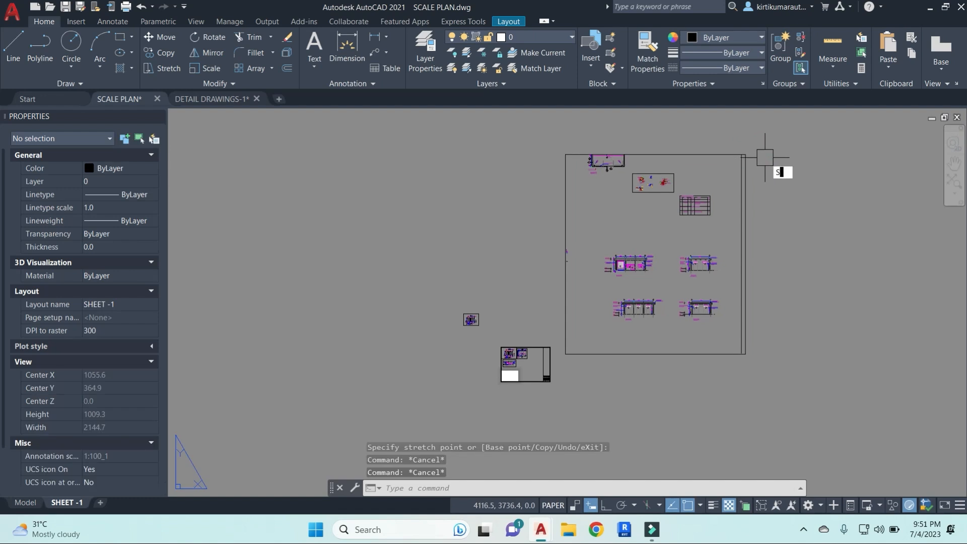
key(Return)
click(805, 182)
click(722, 134)
key(Return)
click(813, 184)
click(811, 205)
key(Escape)
key(Escape)
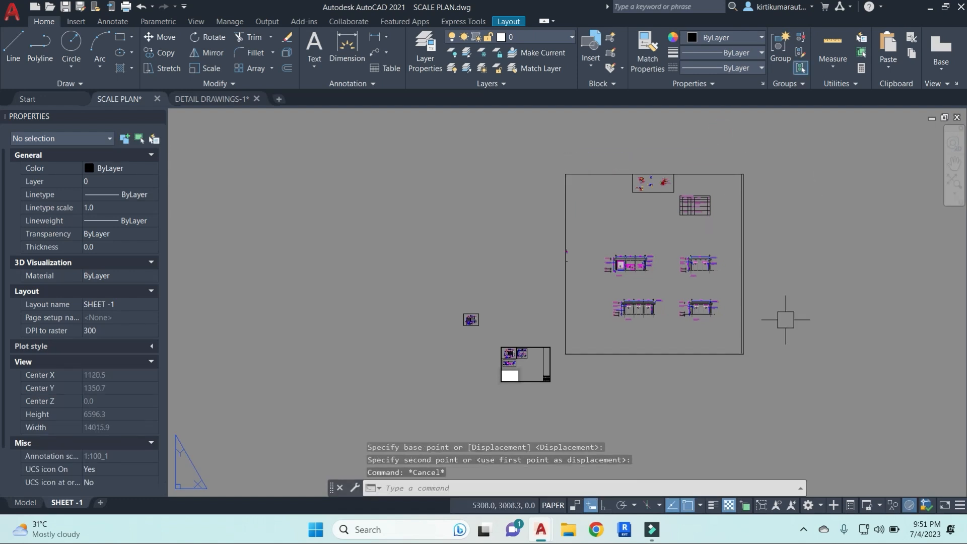
Stretch the 1 : 25 SC viewport's lower right corner up and inward, cropping it to the row of boxed details
text(s)
key(Return)
click(769, 388)
click(727, 346)
key(Return)
click(801, 359)
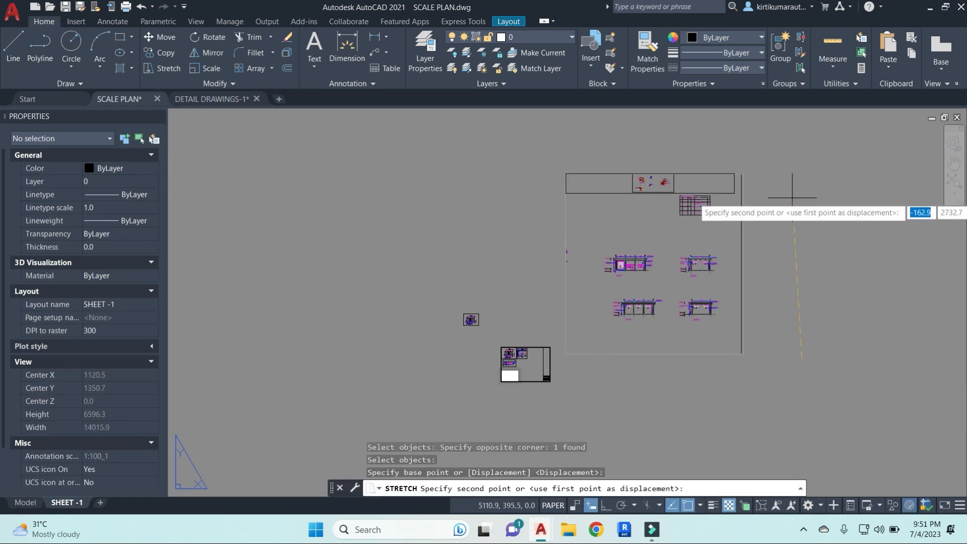
click(782, 190)
key(Escape)
key(Escape)
Stretch the cropped viewport's right edge inward, cutting off the details beyond the rain water pipe detail
text(s)
key(Return)
click(741, 178)
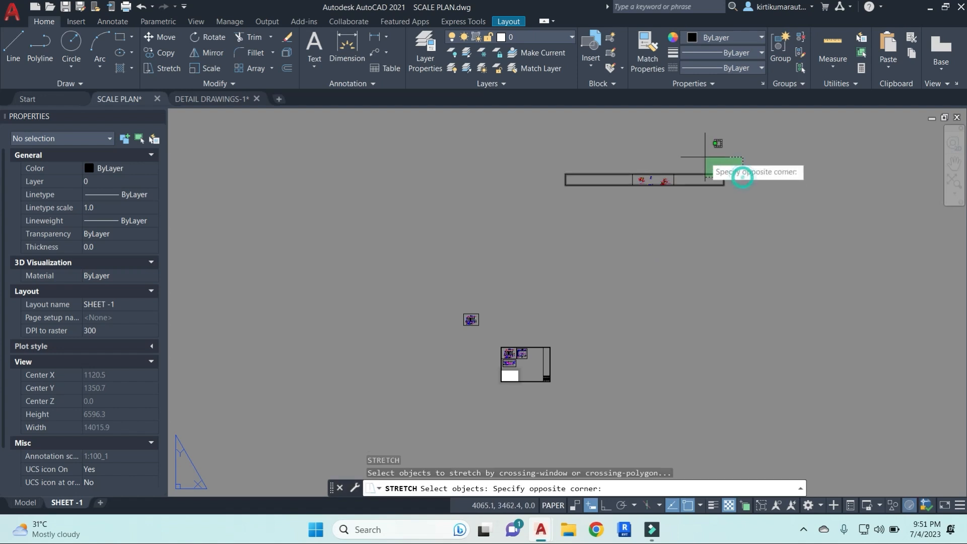
click(705, 156)
key(Return)
click(777, 155)
click(700, 156)
key(Escape)
key(Escape)
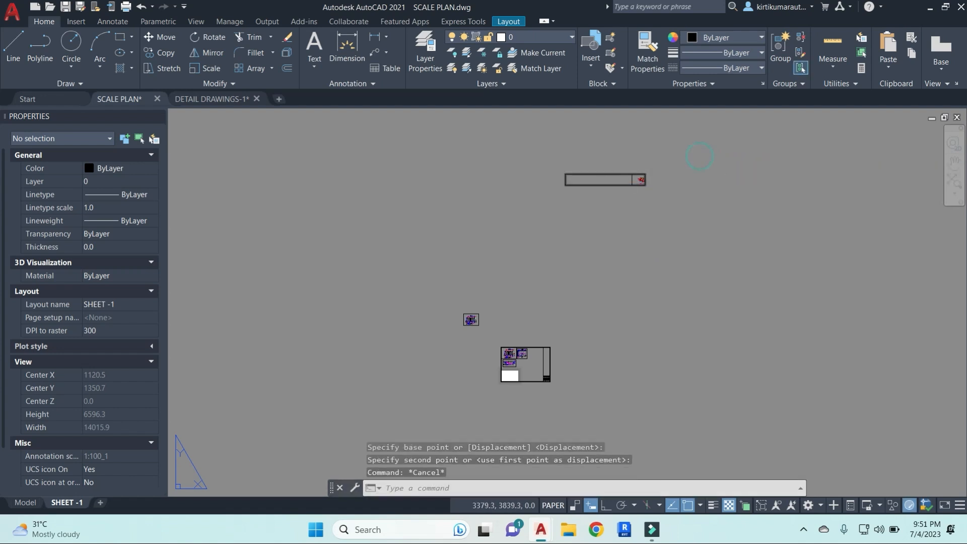
Stretch the viewport's left edge inward so it frames only the rain water pipe fixing detail
text(s)
key(Return)
click(580, 202)
click(546, 180)
key(Return)
click(567, 224)
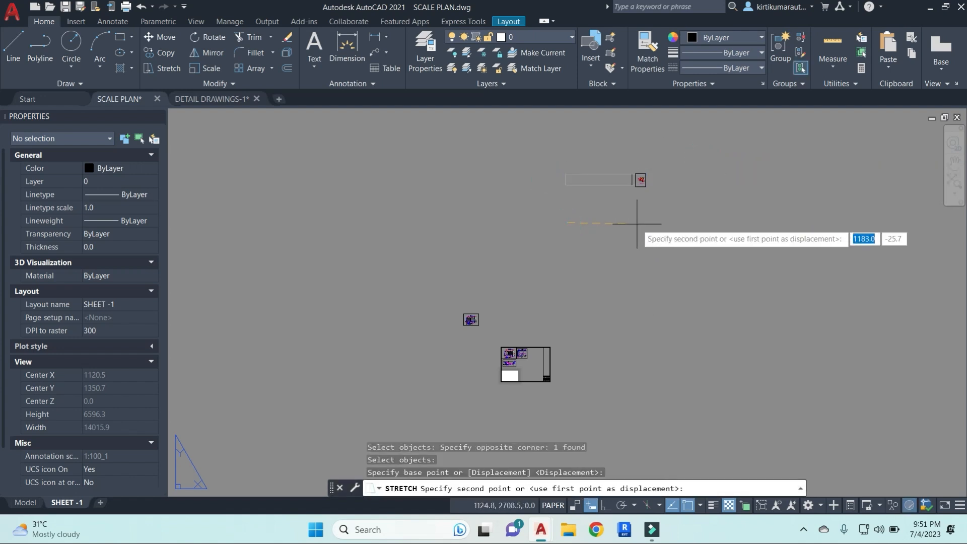
click(637, 224)
Copy the rain water pipe detail viewport and paste it on the sheet between the terrace plan and the title block strip
click(643, 175)
scroll(655, 179, up, 2)
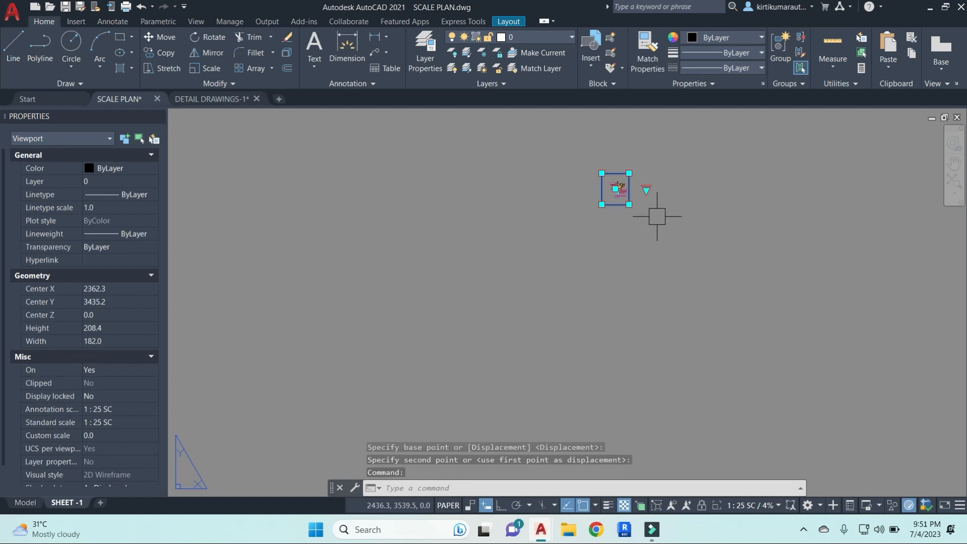
key(ctrl+c)
key(ctrl+v)
scroll(557, 343, down, 3)
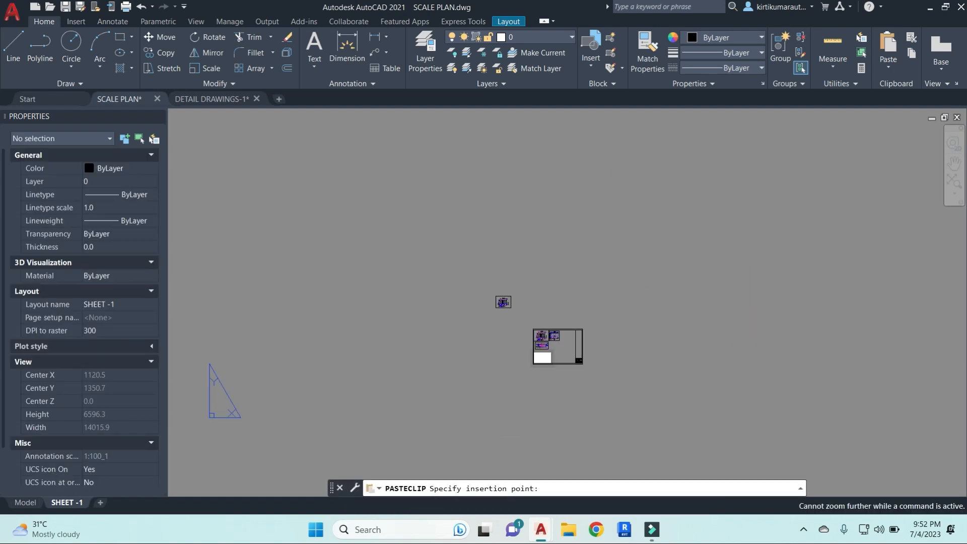
scroll(561, 354, up, 3)
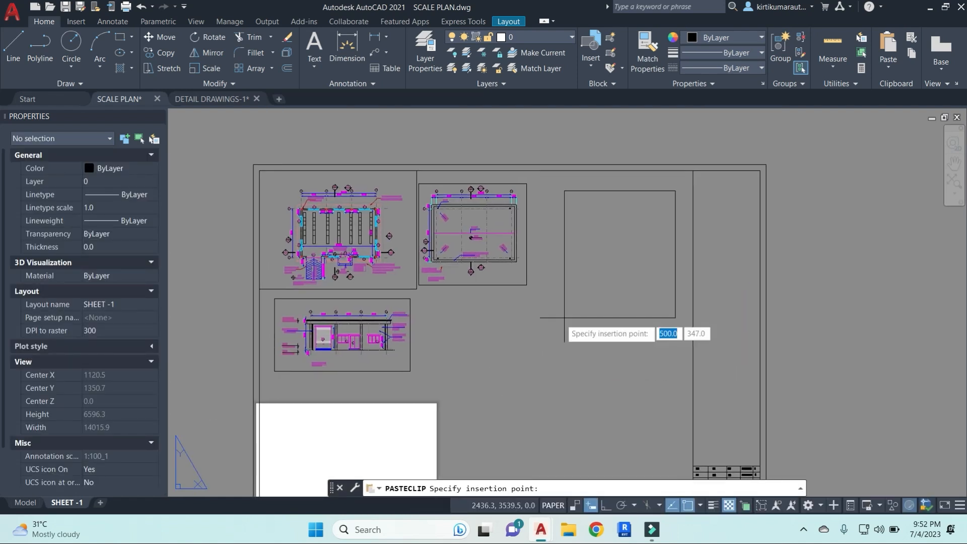
click(556, 305)
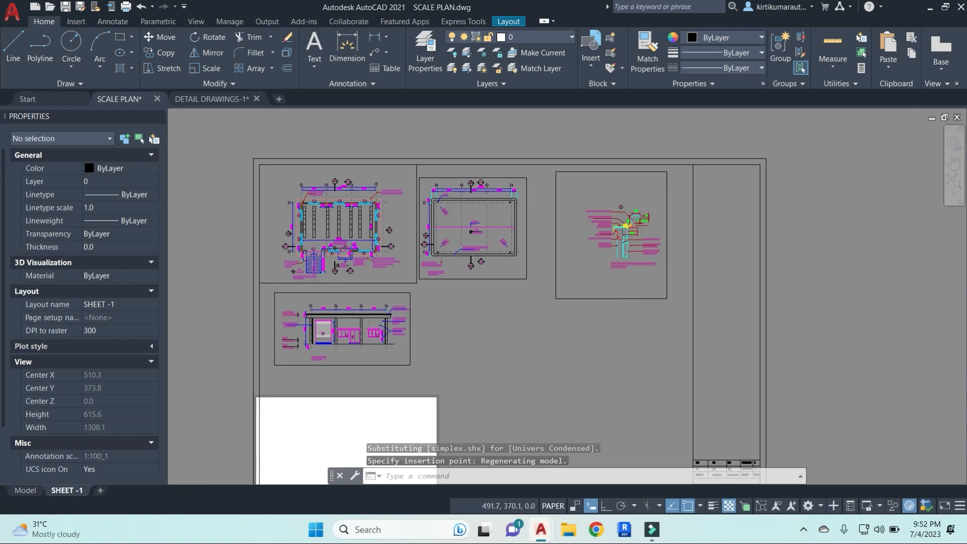
key(Escape)
Move the pasted rain water pipe detail viewport closer to the terrace plan viewport
scroll(494, 361, up, 2)
middle_drag(494, 360, 562, 378)
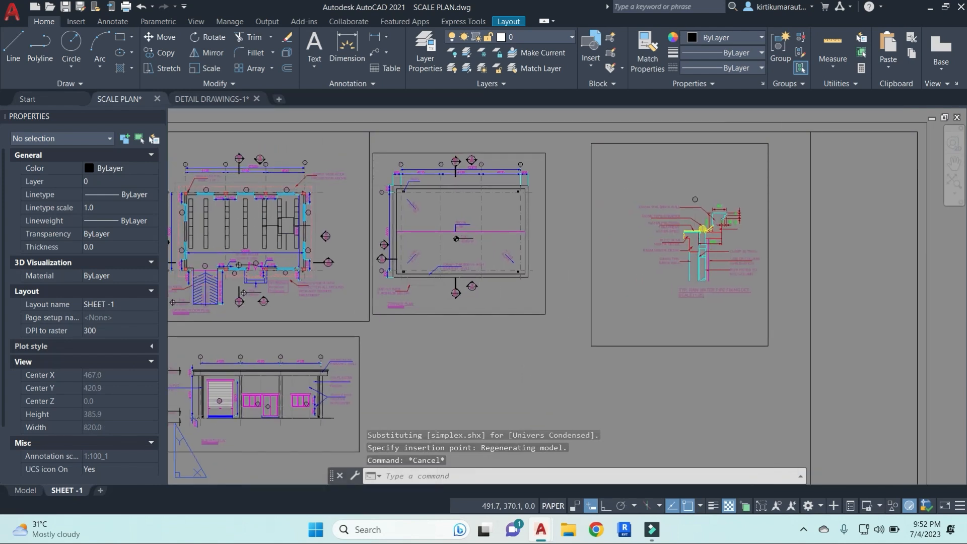
scroll(689, 274, up, 2)
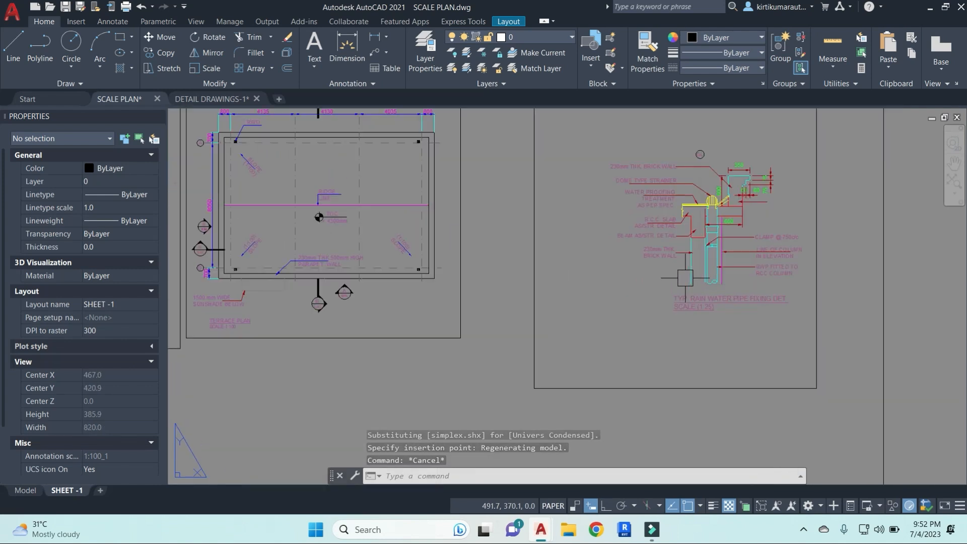
click(776, 388)
text(m)
key(Return)
click(777, 421)
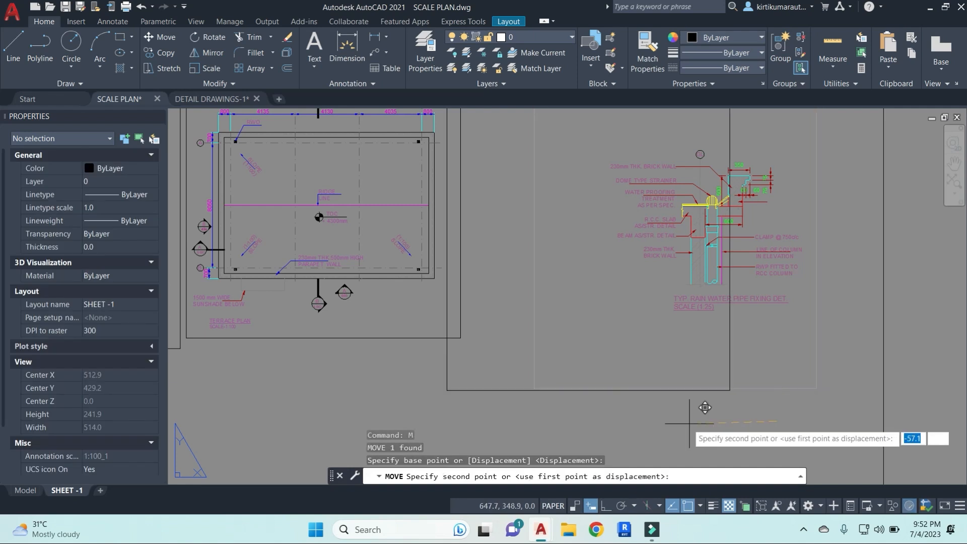
click(667, 428)
Shrink the rain water pipe detail viewport from its lower left corner to about 144 wide and 169 high
click(421, 366)
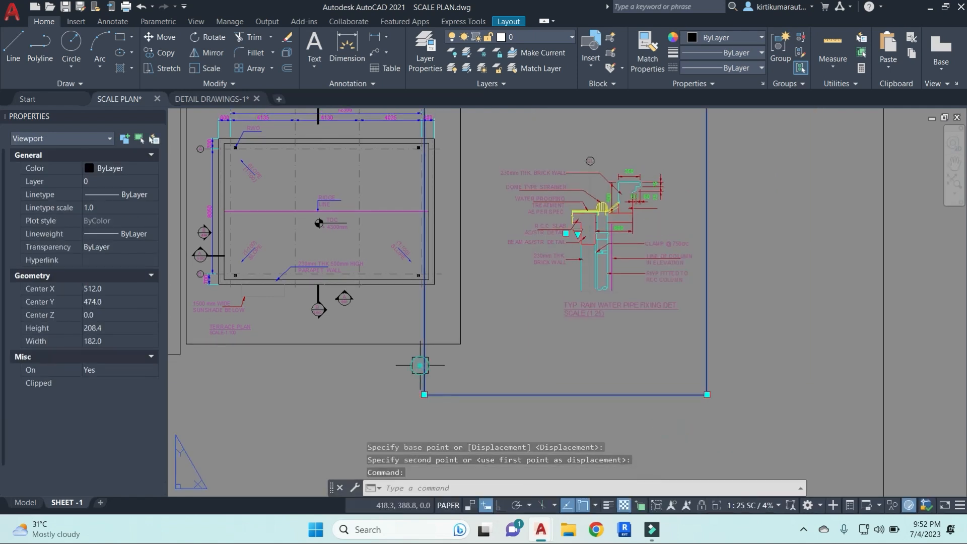
click(424, 395)
key(Escape)
scroll(611, 324, down, 5)
key(Escape)
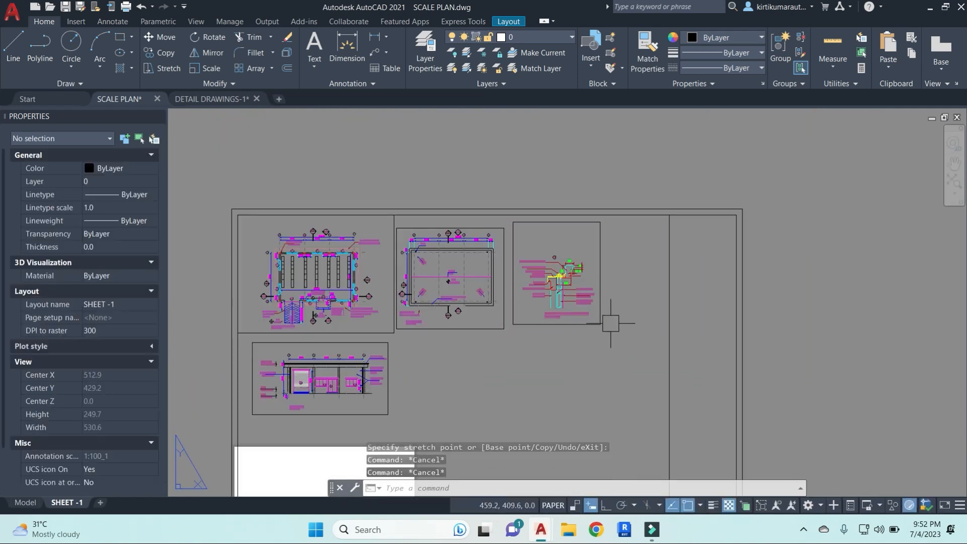
click(606, 252)
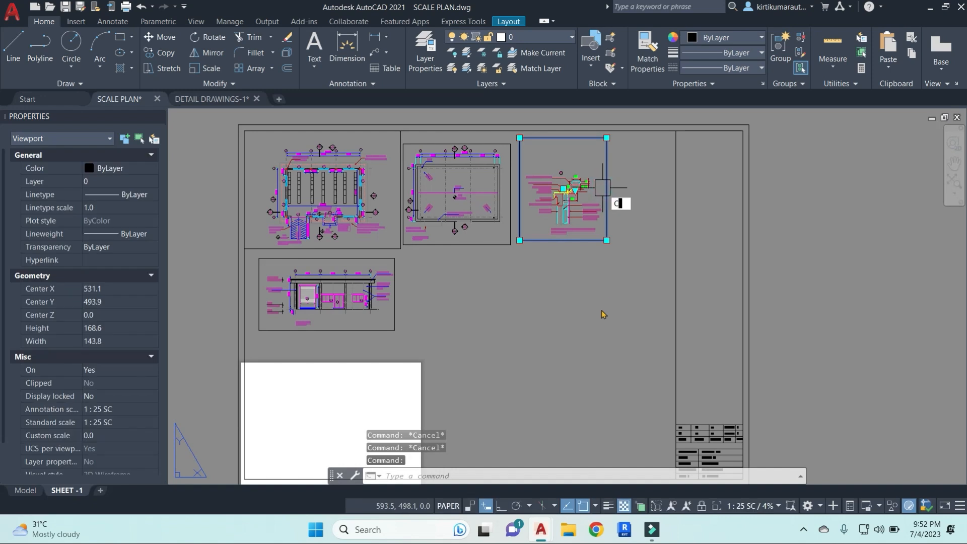
text(co)
key(Return)
scroll(573, 316, down, 2)
key(Escape)
Copy the rain water pipe detail viewport to the empty space right of the sheet
click(588, 206)
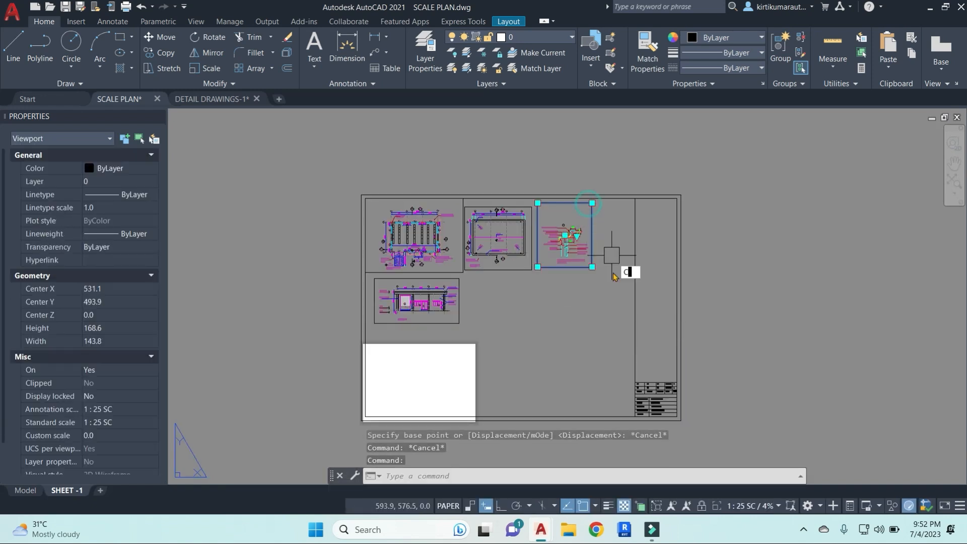
text(co)
key(Return)
click(551, 321)
click(780, 326)
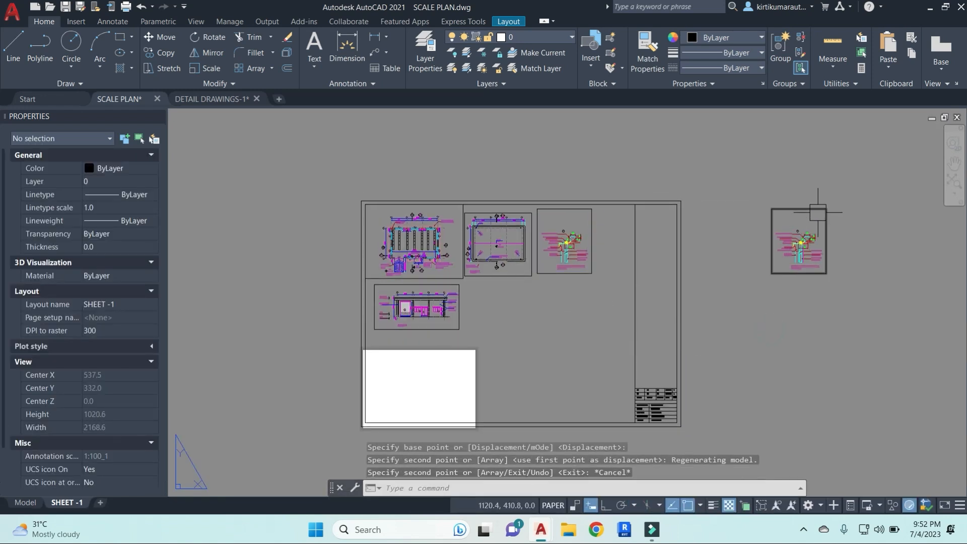
Enlarge the copied viewport from its right-hand corners to about 813 wide and 589 high, revealing the neighbouring details
click(817, 208)
click(826, 209)
scroll(464, 184, down, 2)
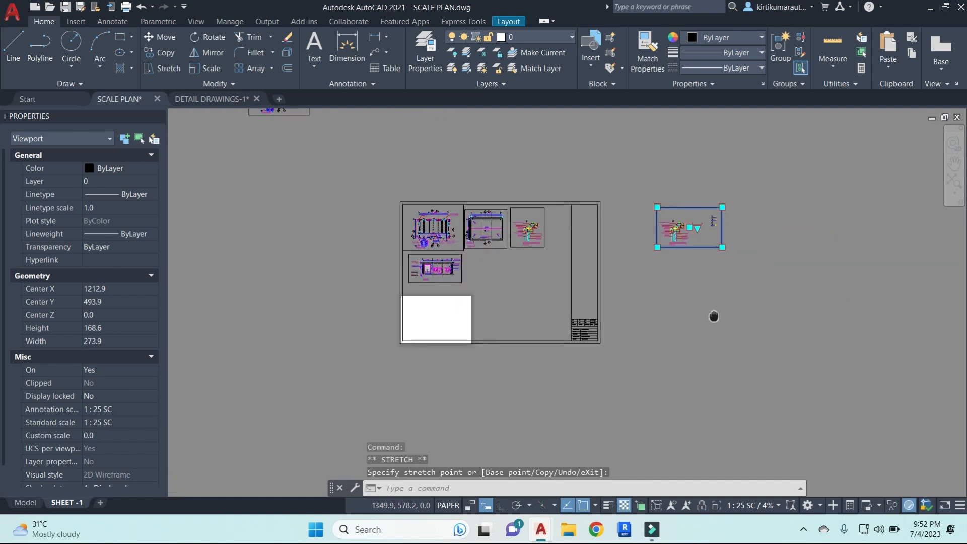
click(721, 240)
click(849, 249)
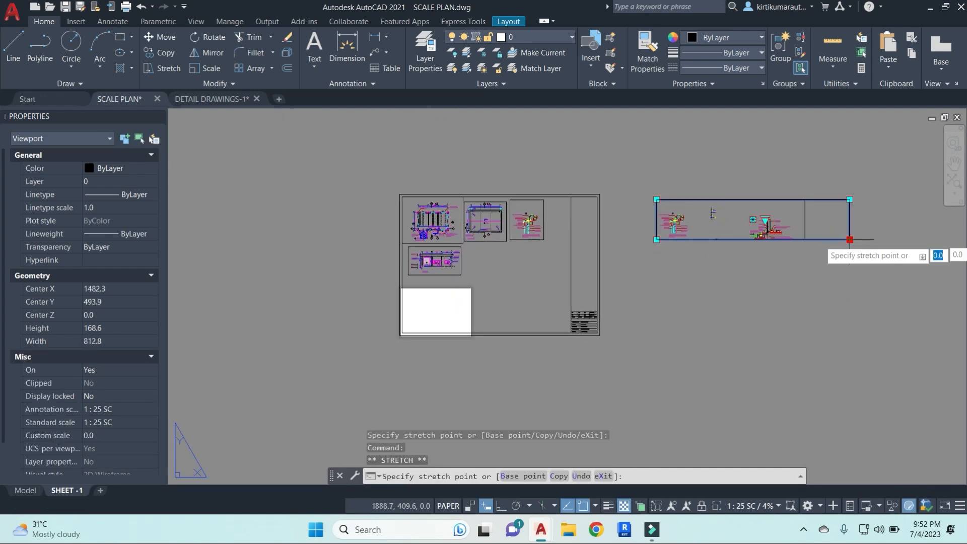
click(850, 298)
click(850, 200)
click(850, 157)
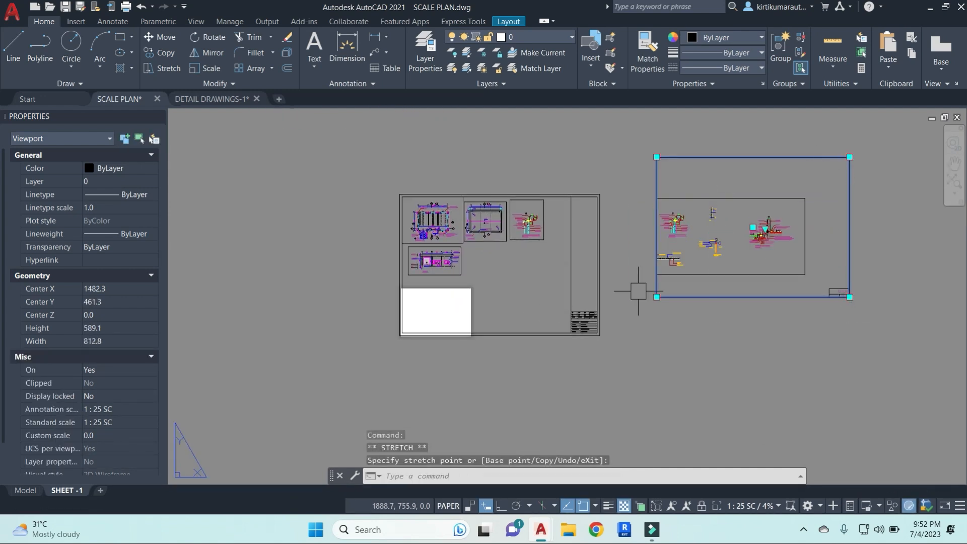
Set the enlarged viewport copy's scale to 1:10
click(763, 509)
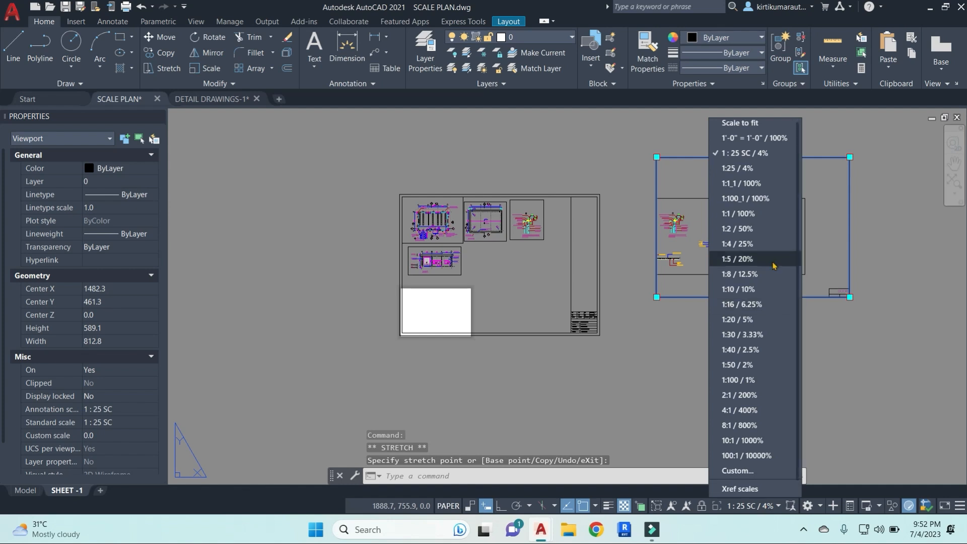
click(738, 289)
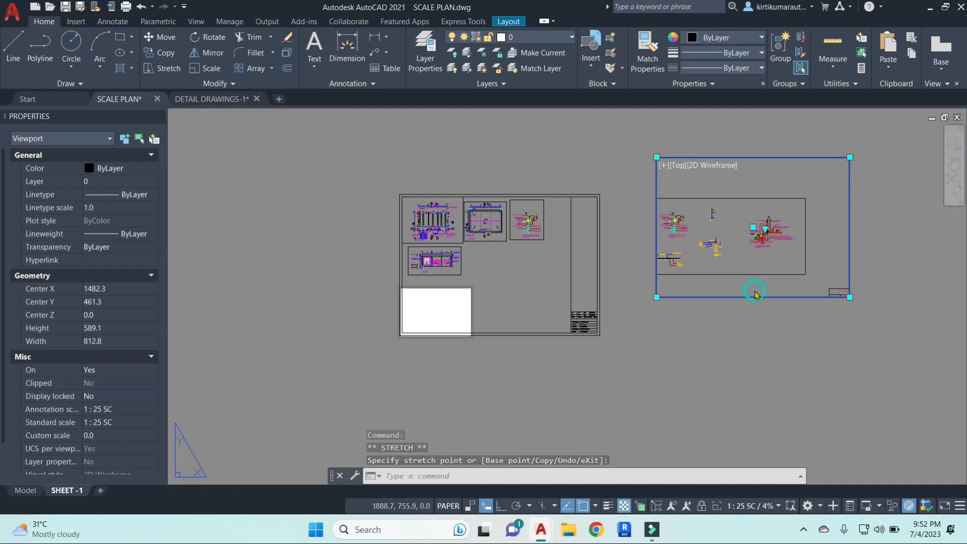
key(Escape)
key(Escape)
Stretch the 1:10 viewport's right edge inward to leave a strip about 51 wide, cropping out the large detail
text(s)
key(space)
click(878, 182)
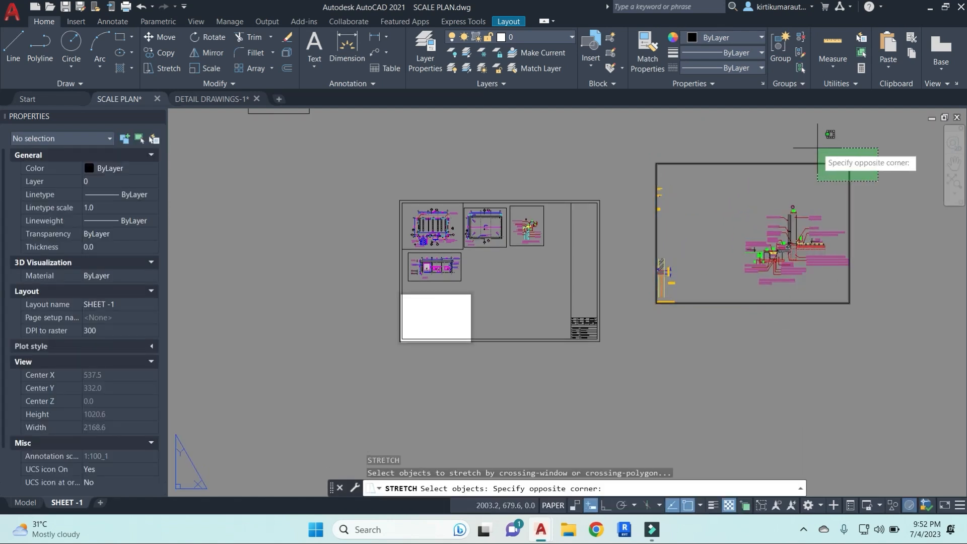
click(828, 135)
key(space)
click(855, 382)
click(675, 372)
key(Escape)
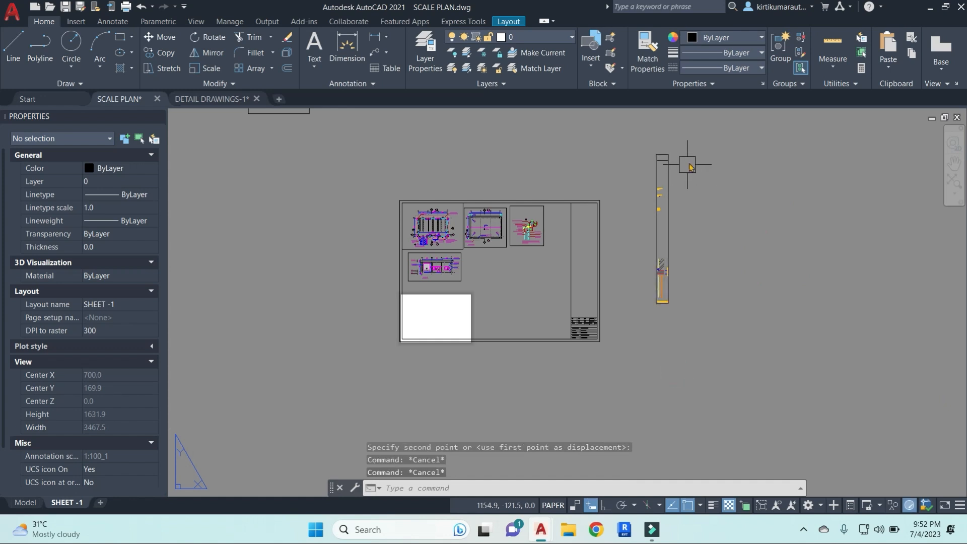
Stretch the narrow 1:10 viewport's top edge down to a height of about 526
text(s)
key(space)
click(687, 161)
click(649, 142)
click(766, 155)
click(755, 174)
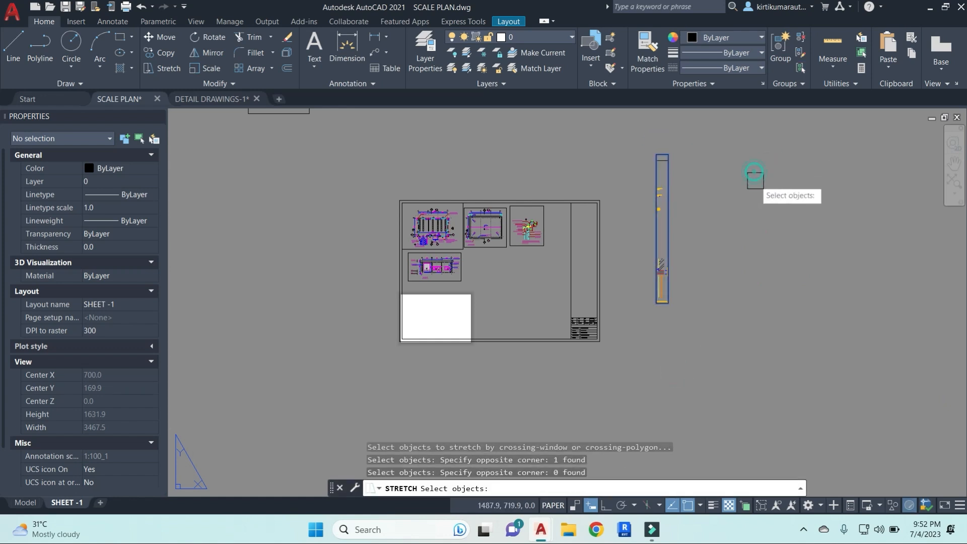
key(space)
click(722, 158)
click(721, 181)
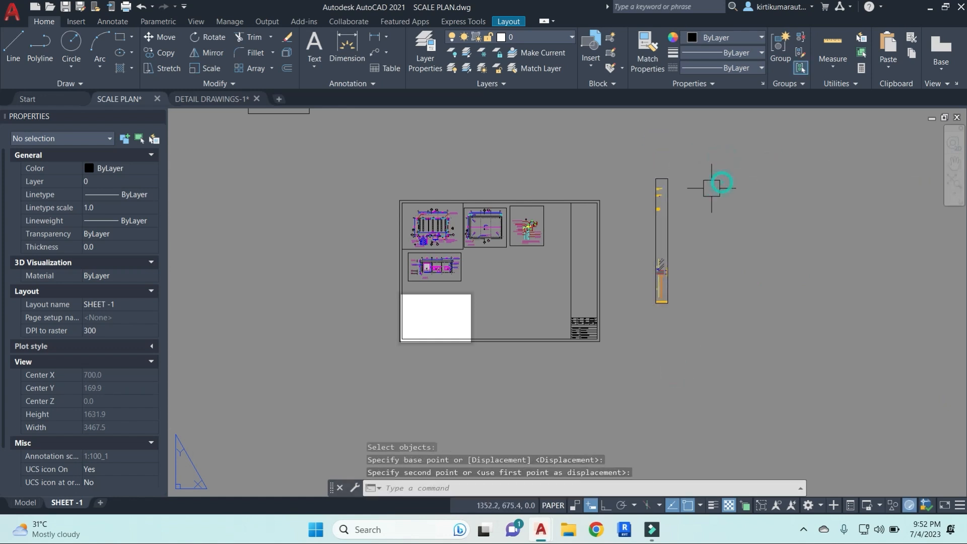
Widen the 1:10 viewport from its upper left corner to include the full wall detail
click(656, 231)
click(654, 175)
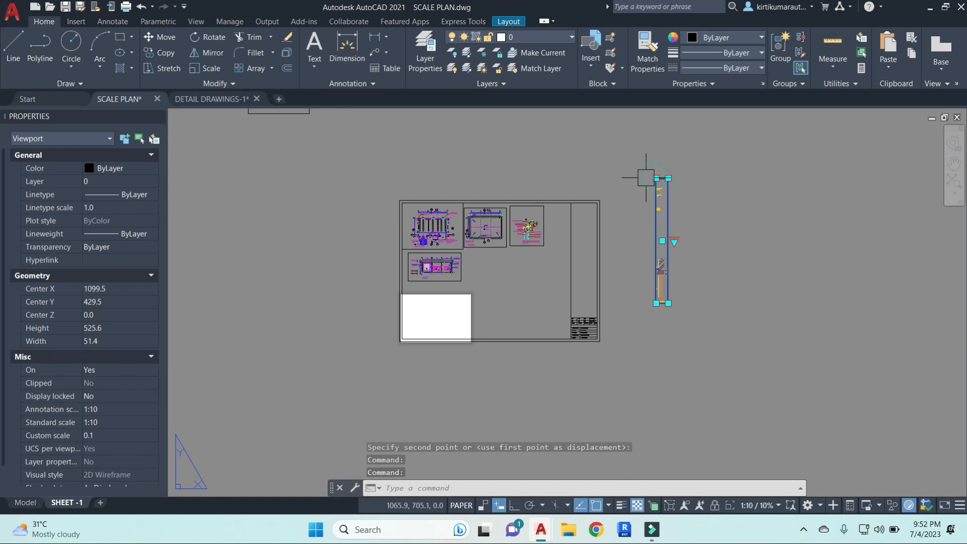
key(Escape)
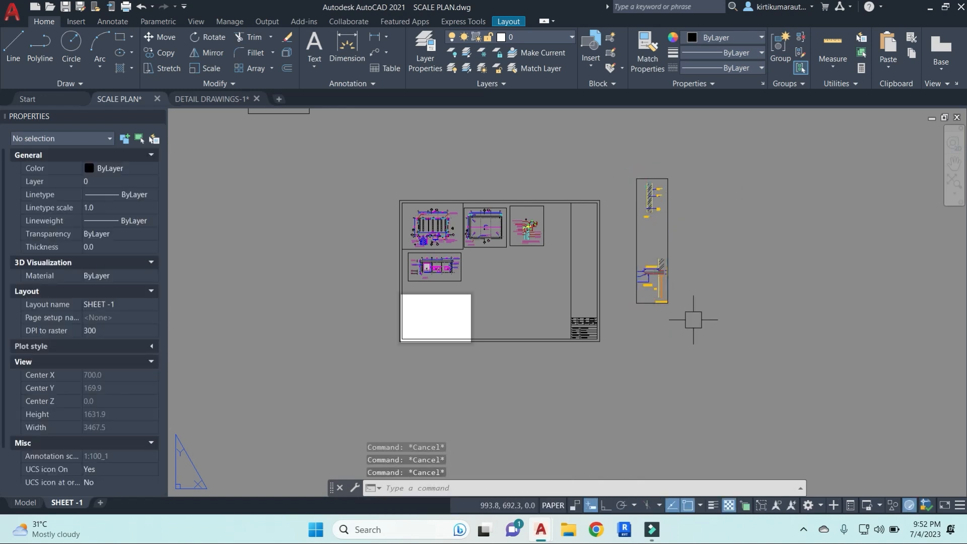
Stretch the 1:10 viewport's bottom edge up to just below the wall detail, cropping out the lower detail
text(s)
key(Return)
click(695, 321)
click(660, 301)
key(Return)
click(727, 308)
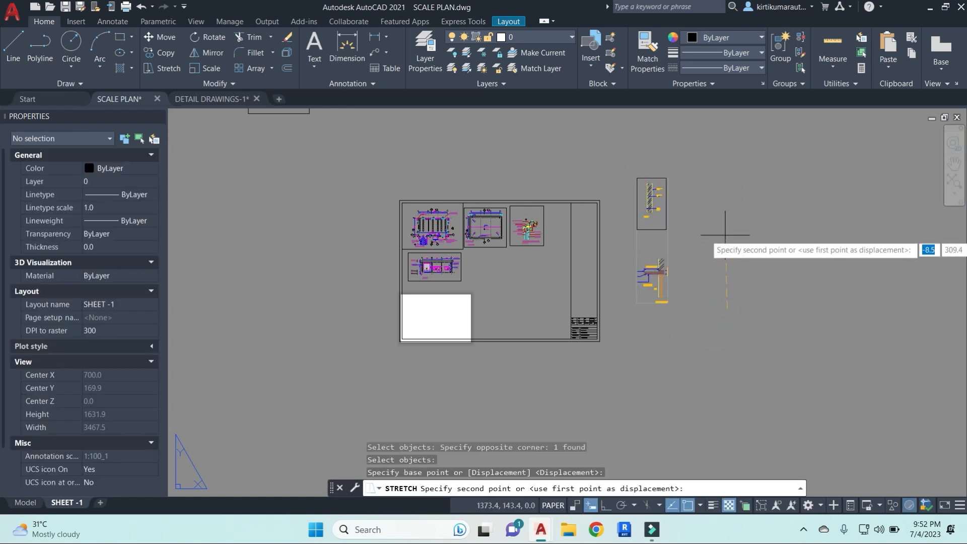
click(724, 224)
Cut the 1:10 wall detail viewport and paste it on the sheet beside the rain water pipe detail viewport
click(685, 205)
key(ctrl+x)
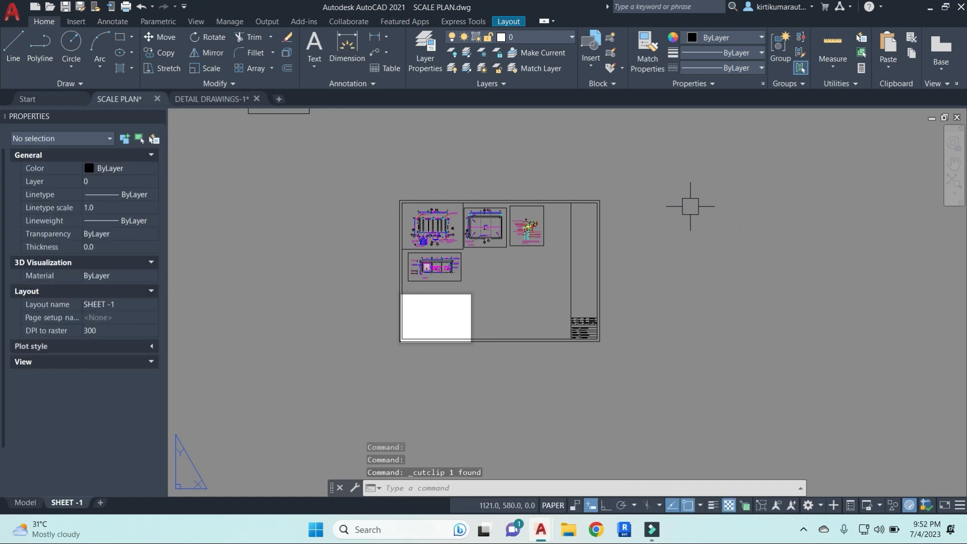
key(ctrl+v)
scroll(543, 268, up, 4)
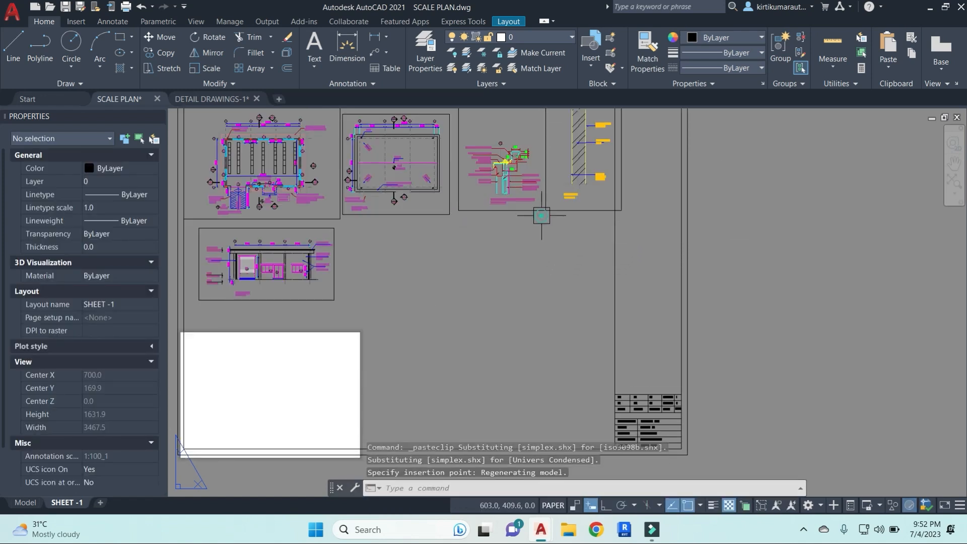
key(Escape)
key(Escape)
Resize the wall detail viewport from its upper right corner to the border and title strip intersection, about 114 by 181
scroll(605, 272, up, 4)
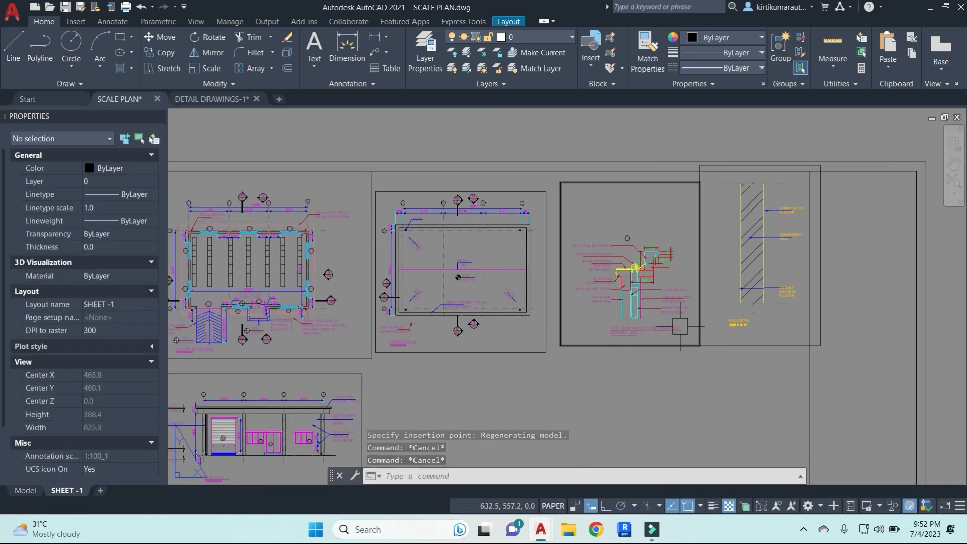
click(821, 199)
click(821, 164)
click(810, 171)
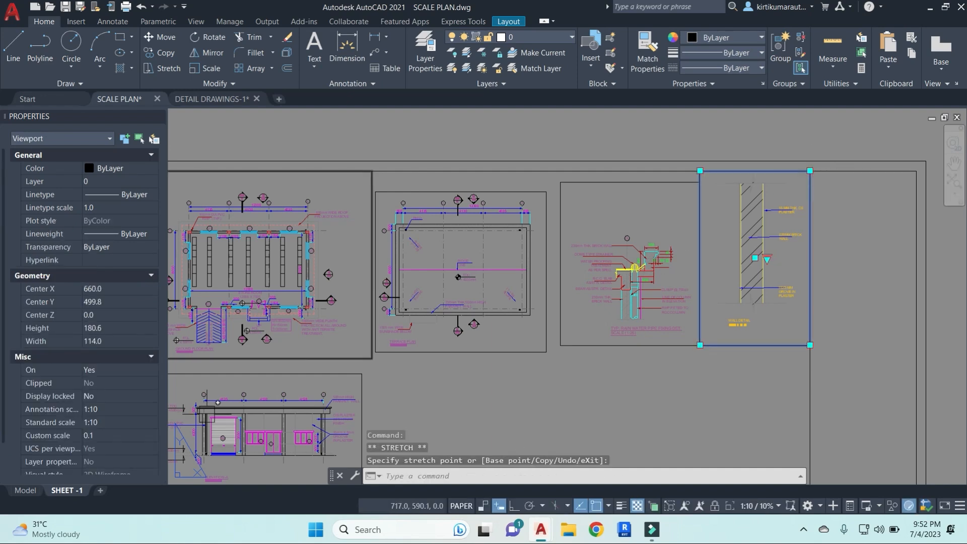
In model space, copy the wall detail and the detail directly below it from the framed group of details to the clipboard
click(25, 490)
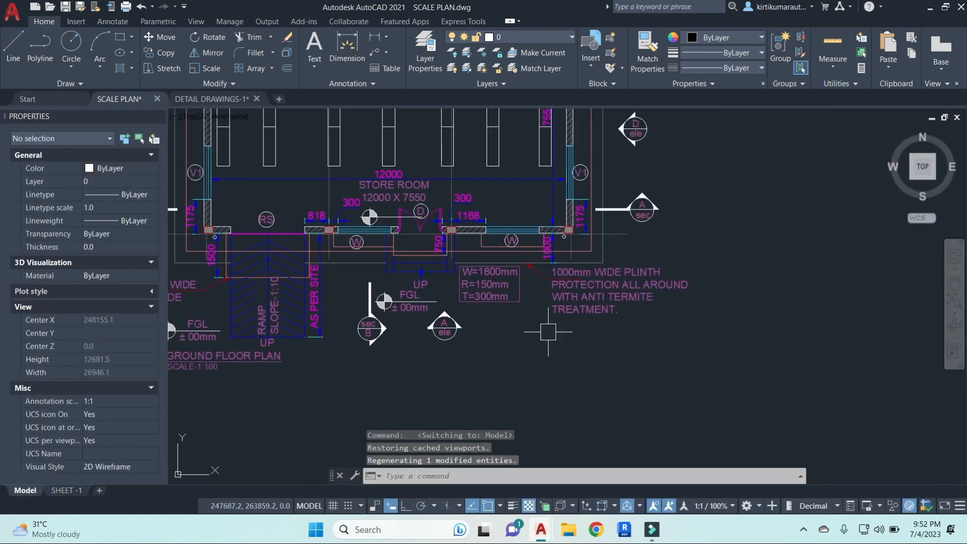
scroll(566, 341, down, 6)
key(Escape)
scroll(792, 368, up, 4)
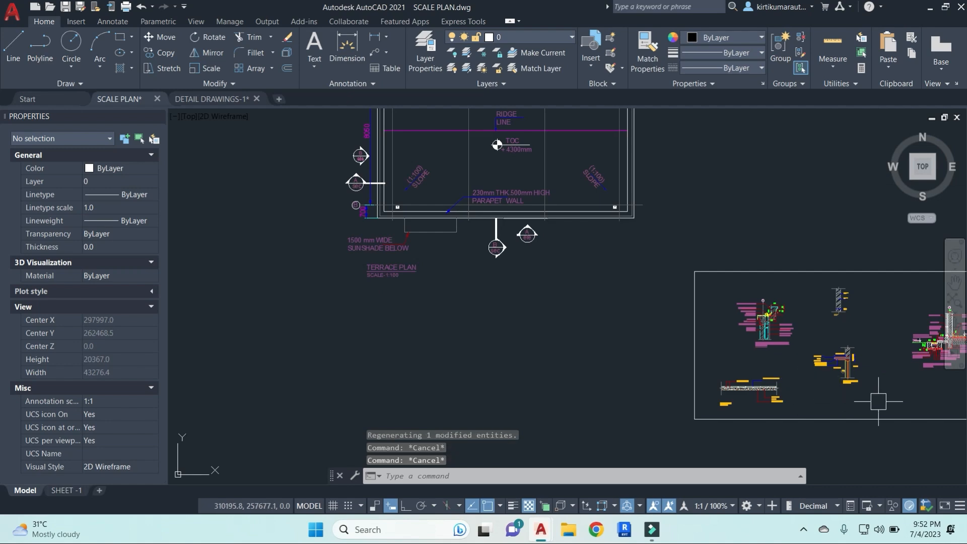
click(880, 401)
click(829, 323)
click(868, 329)
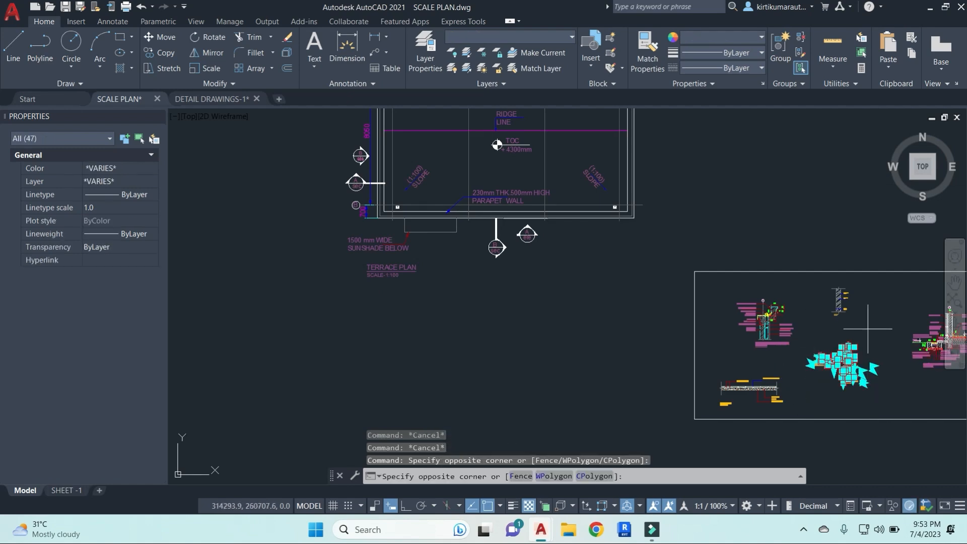
click(826, 279)
key(ctrl+c)
Paste the copied details into the empty area just to the right of the ground floor plan
key(ctrl+v)
scroll(836, 310, down, 7)
middle_drag(561, 357, 595, 358)
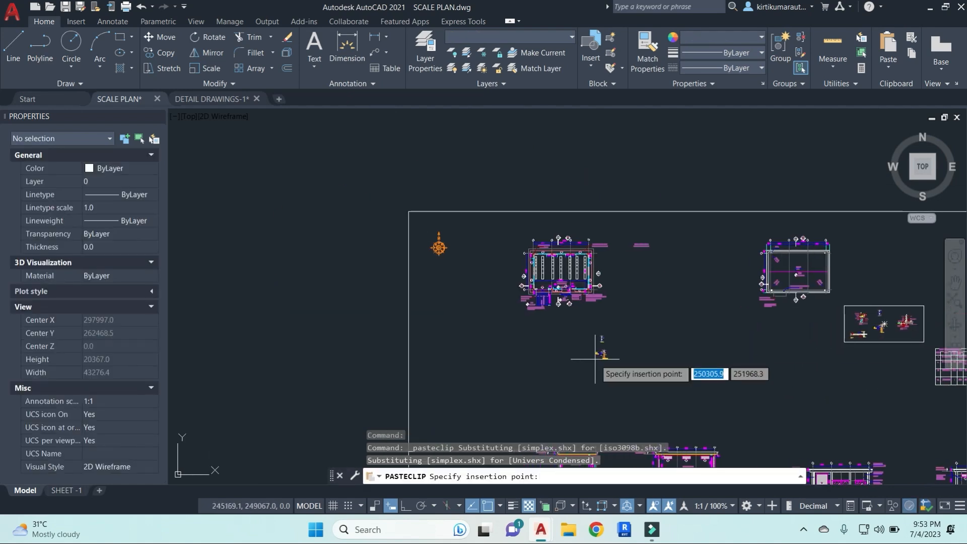
scroll(595, 359, up, 5)
click(542, 296)
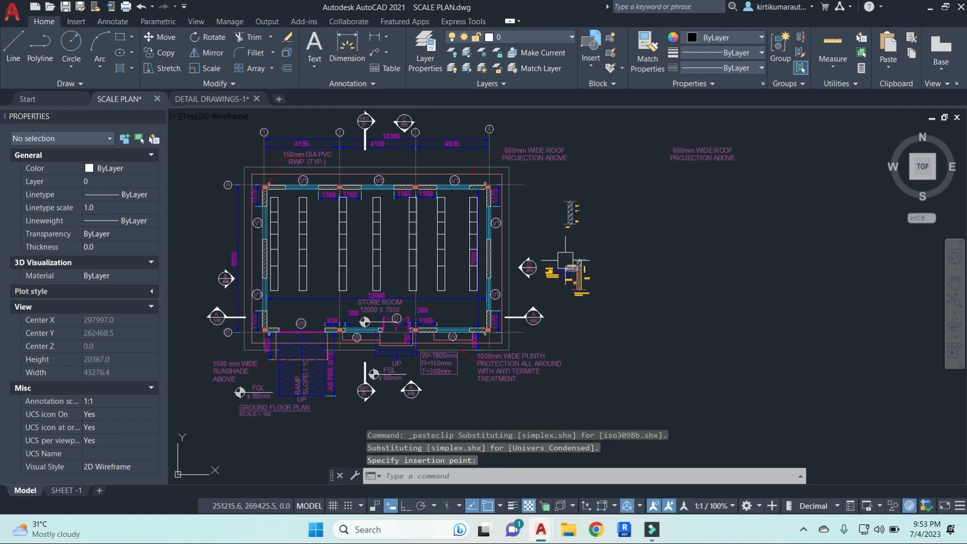
Inspect the pasted wall detail and the properties of its plaster note
scroll(541, 226, up, 3)
scroll(542, 229, down, 3)
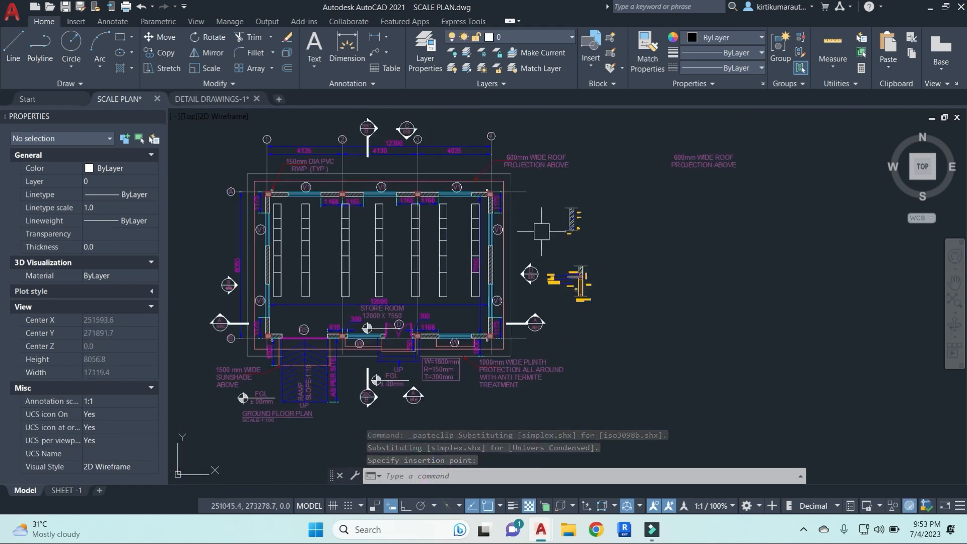
scroll(574, 202, up, 5)
click(595, 225)
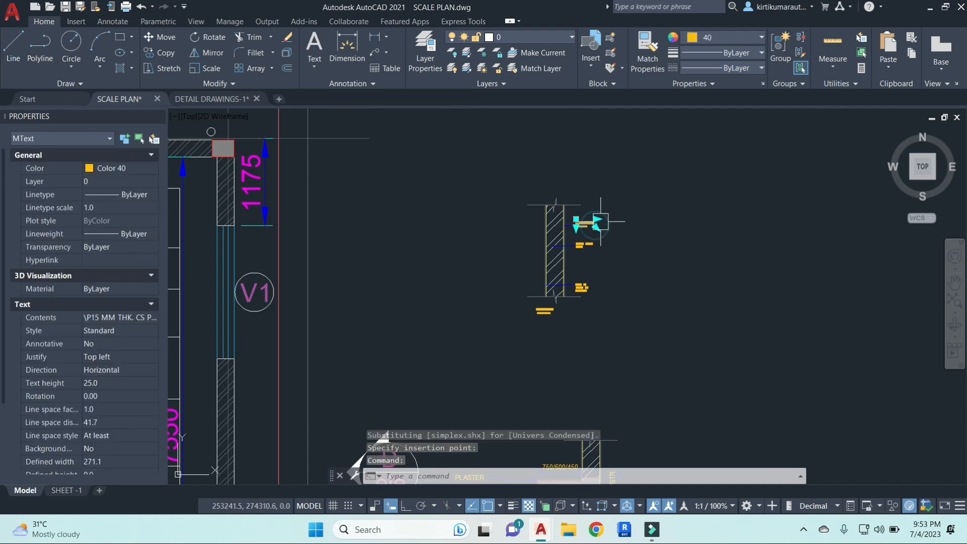
key(Escape)
key(Escape)
On the SHEET -1 layout, lock the display of the wall detail viewport at its 1:10 scale
click(62, 493)
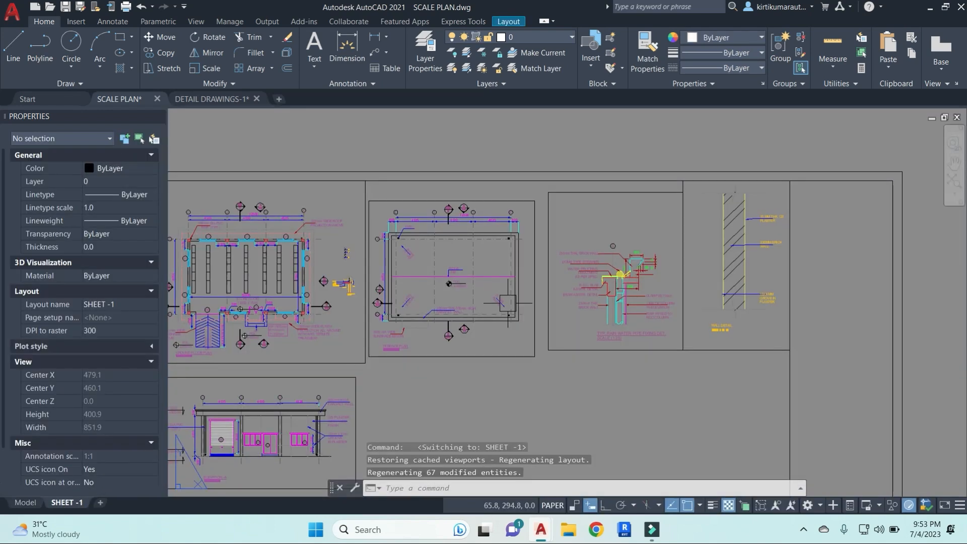
click(563, 252)
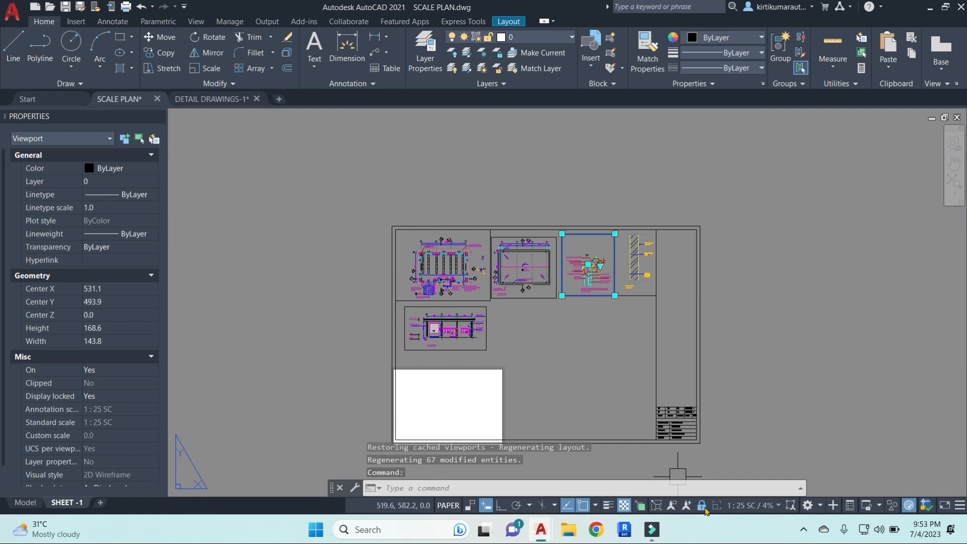
key(Escape)
key(Escape)
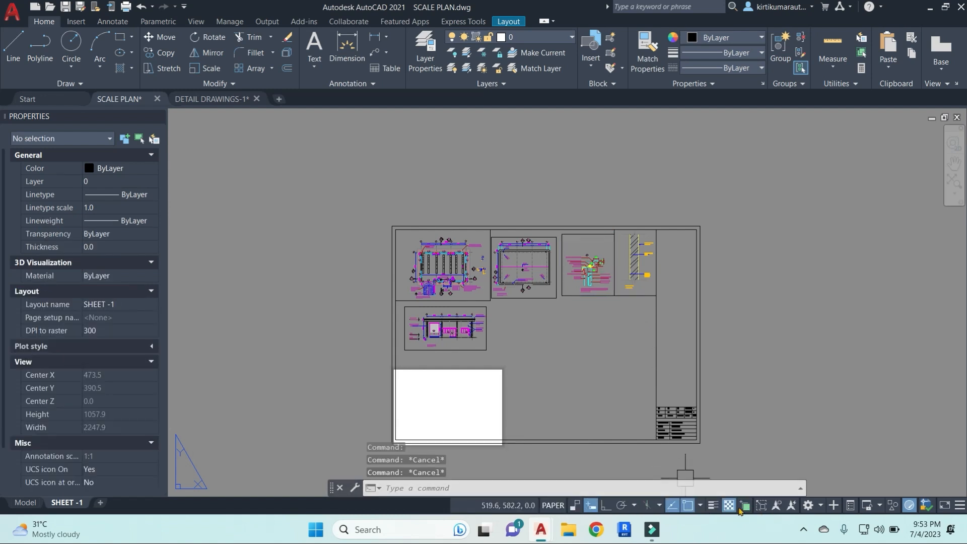
click(634, 296)
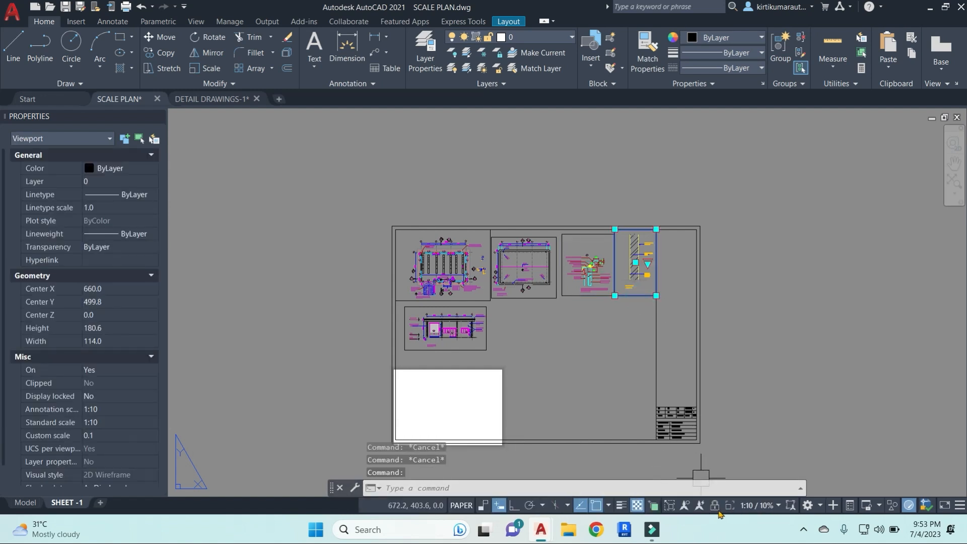
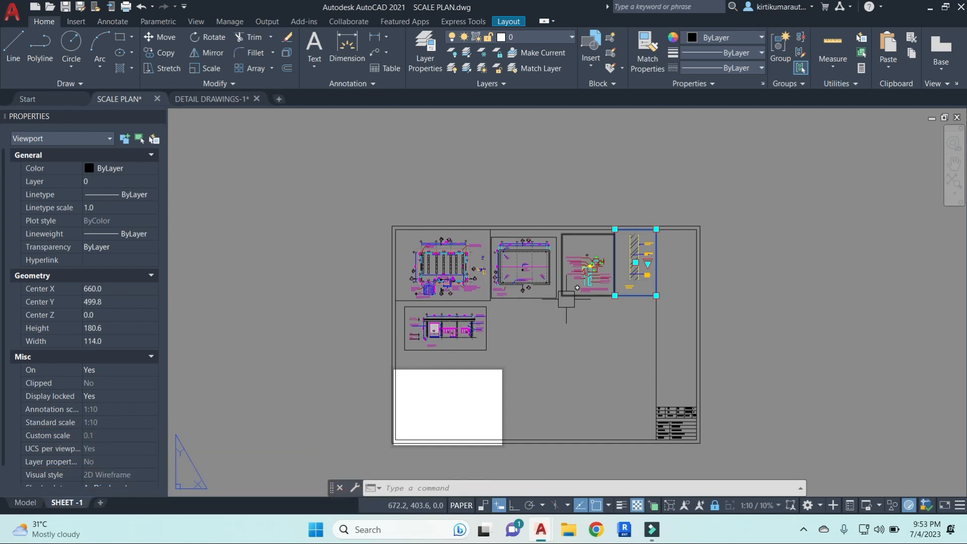
mouse_move(577, 288)
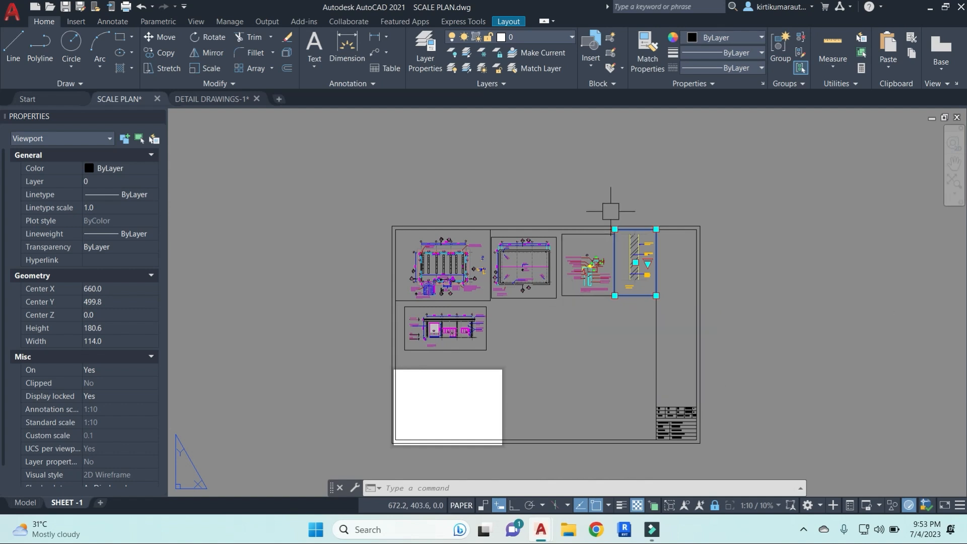
Compare the pasted details beside the ground floor plan on the sheet with the enlarged wall detail viewport
scroll(486, 284, up, 3)
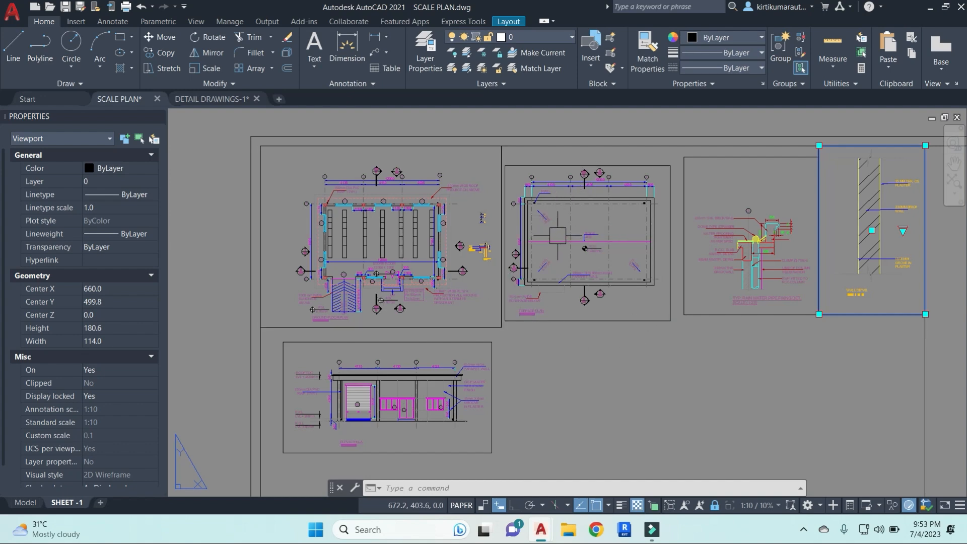
middle_drag(534, 378, 552, 374)
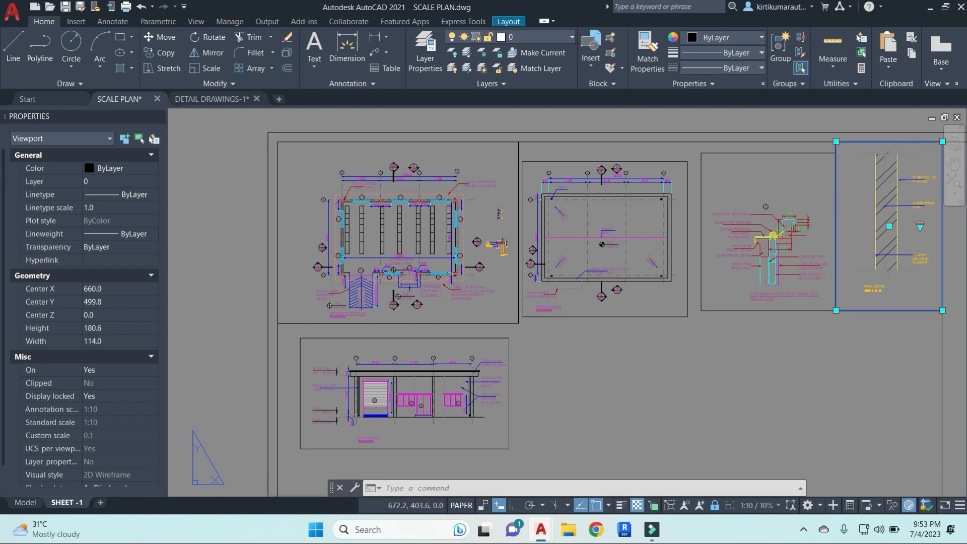
scroll(479, 297, up, 4)
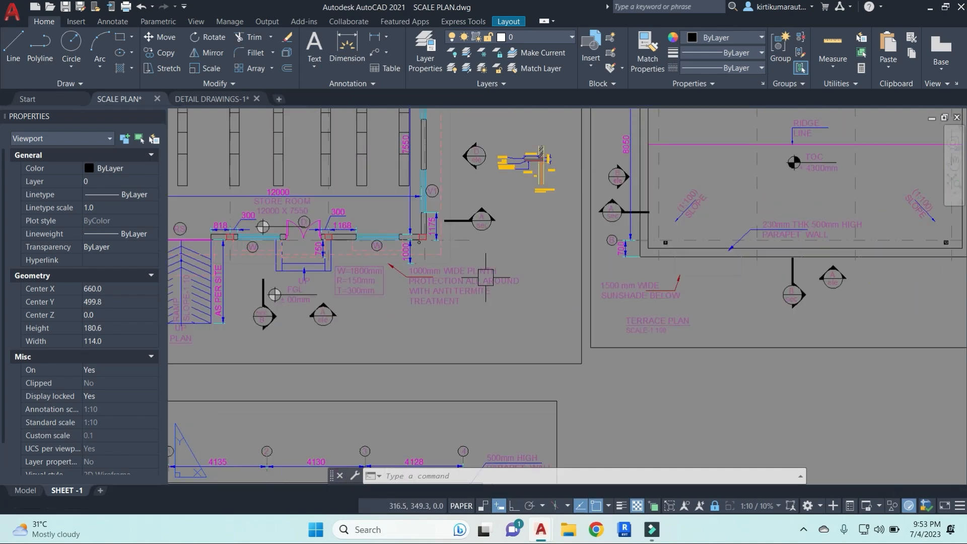
Measure the brick wall's thickness in the pasted model-space wall detail with a linear dimension, without placing it
click(26, 490)
scroll(564, 268, up, 6)
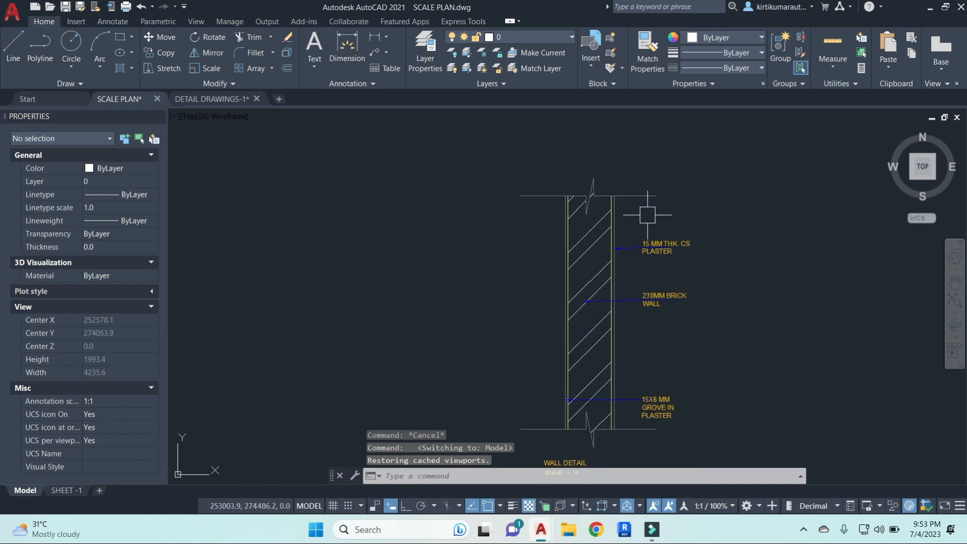
text(dli)
key(Return)
scroll(605, 215, up, 2)
click(583, 224)
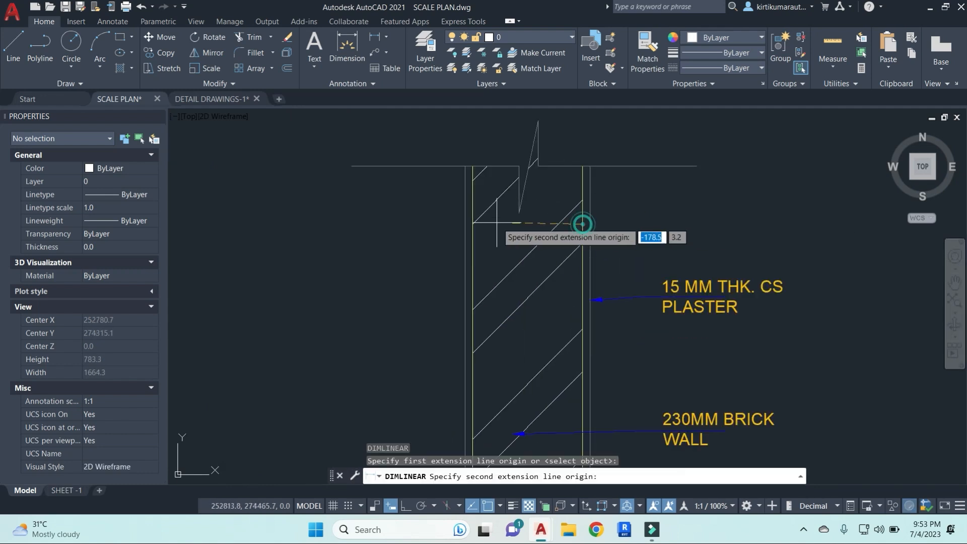
click(470, 231)
scroll(534, 220, down, 3)
key(Escape)
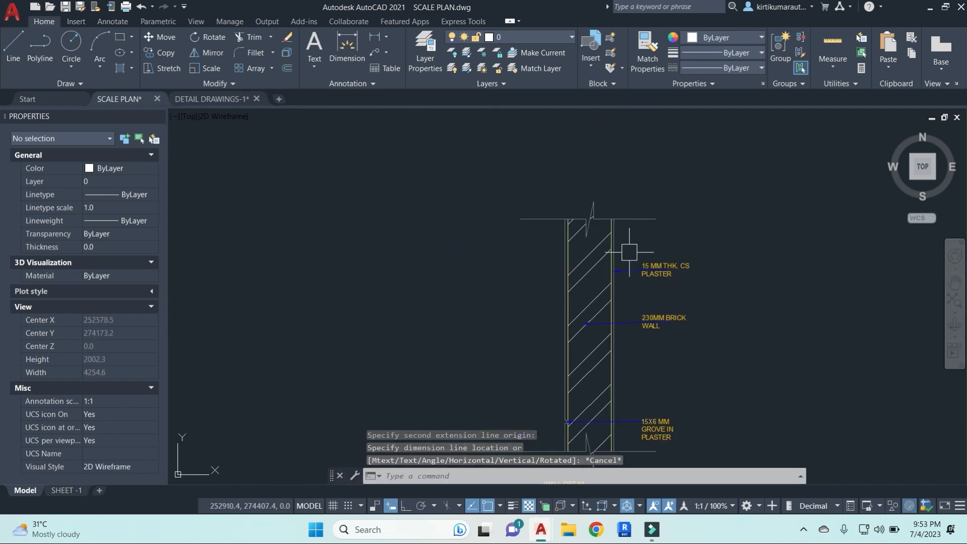
Check the text height of the "15 MM THK. CS PLASTER" note in the wall detail
scroll(680, 257, up, 1)
click(699, 269)
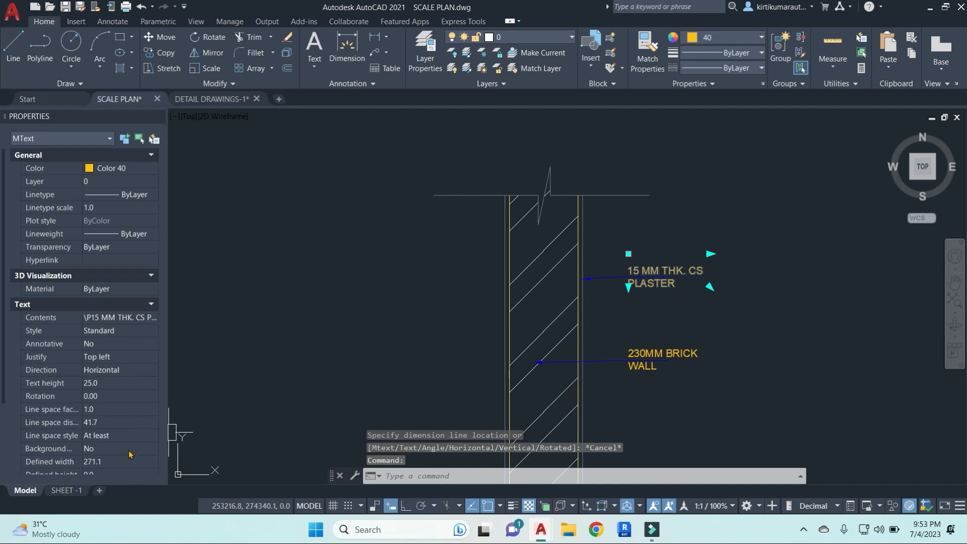
key(Escape)
scroll(695, 327, down, 4)
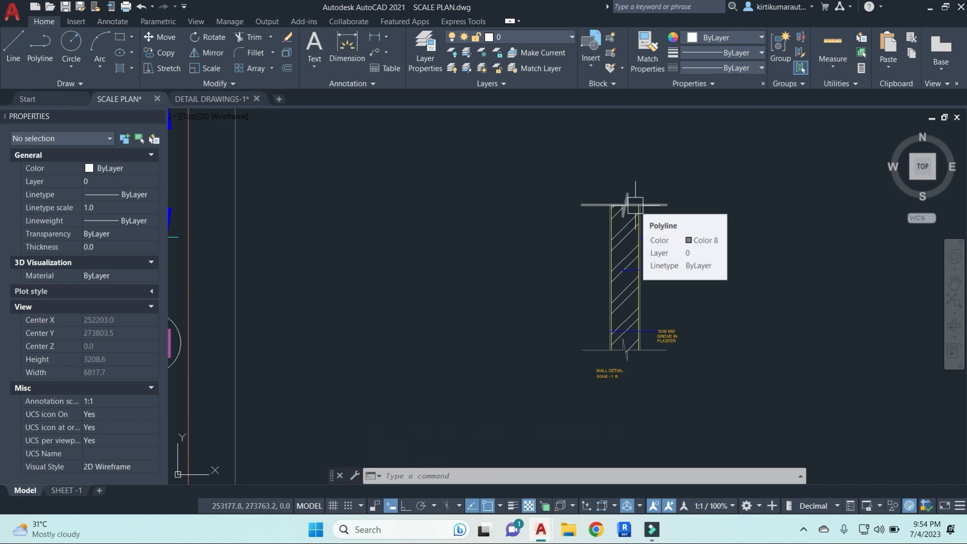
key(Escape)
key(Escape)
key(Escape)
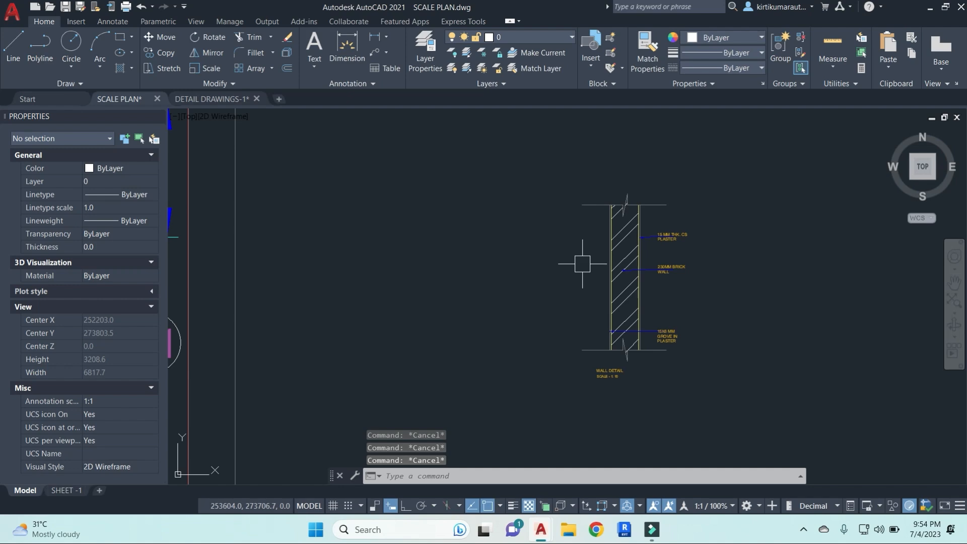
Preview a single-sheet plot of a window around the ground floor plan and pasted details, using the previous plot settings
scroll(705, 272, down, 10)
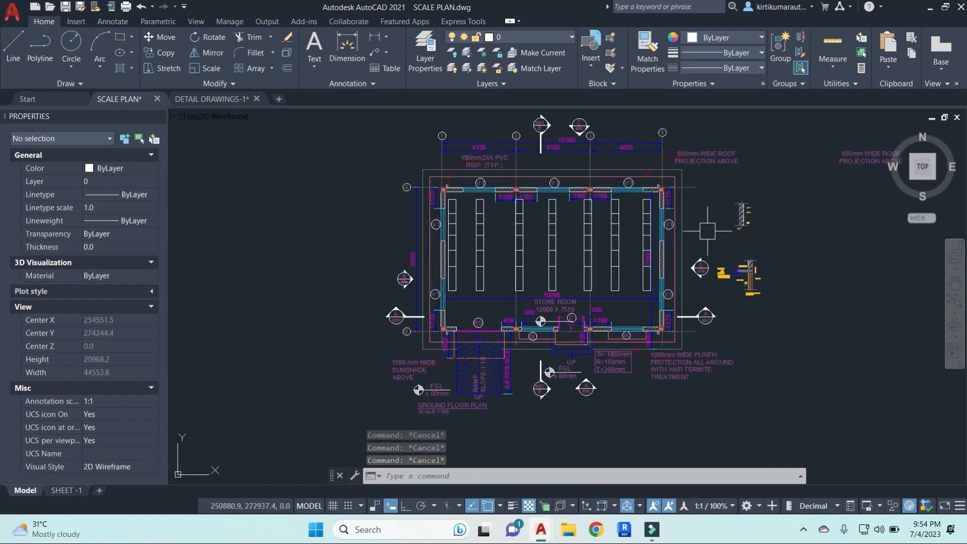
key(ctrl+p)
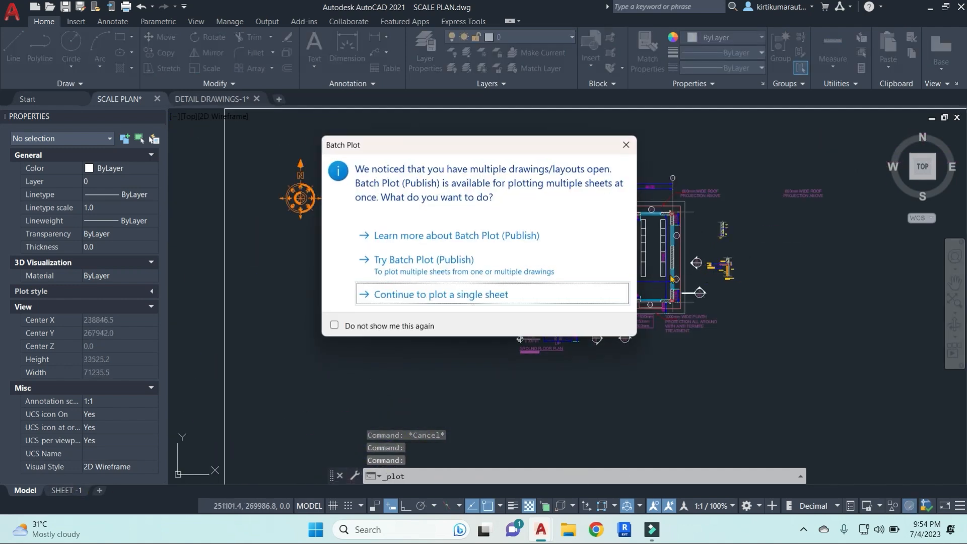
click(547, 296)
click(456, 132)
click(378, 152)
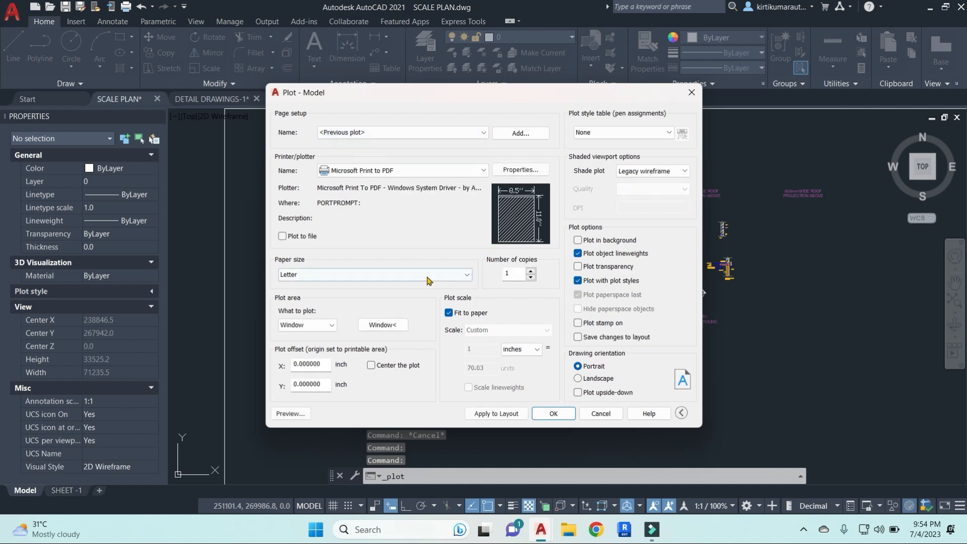
click(382, 324)
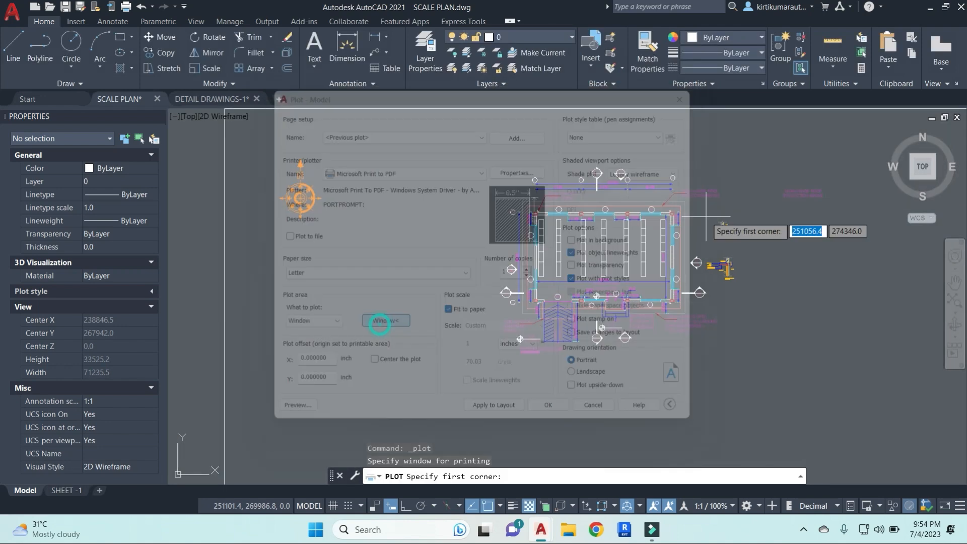
click(480, 162)
click(728, 359)
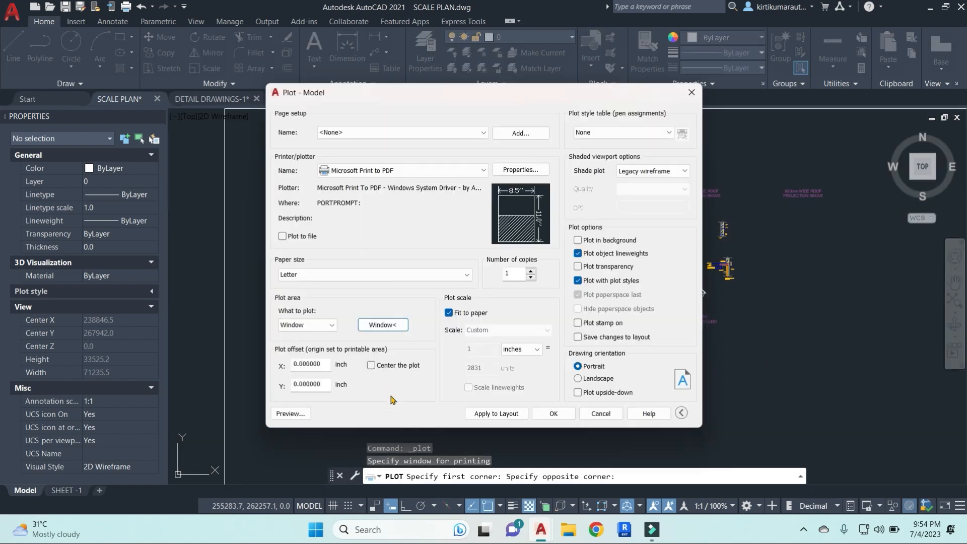
click(297, 414)
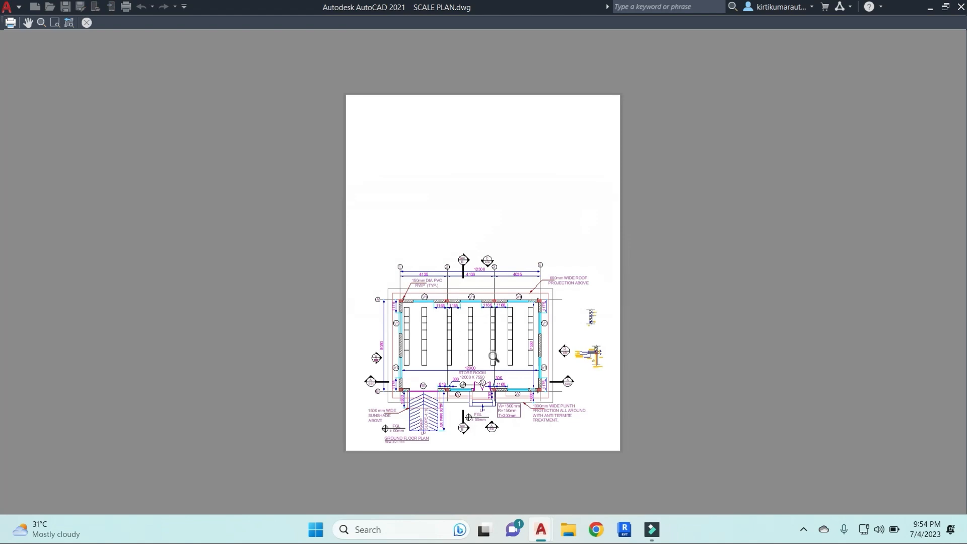
key(Escape)
key(Escape)
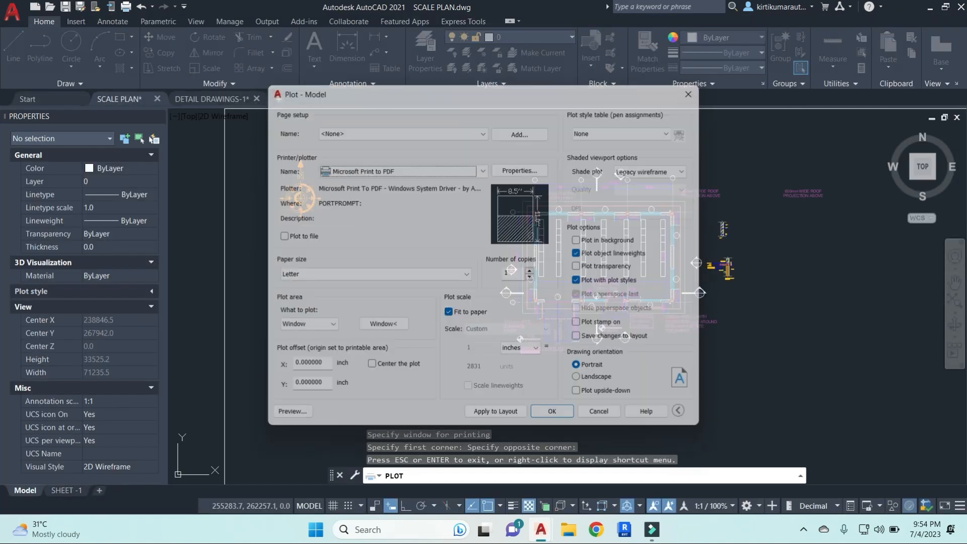
Set up a single-sheet plot with the previous plot settings and a window enclosing the ground floor plan and the pasted details
key(ctrl+p)
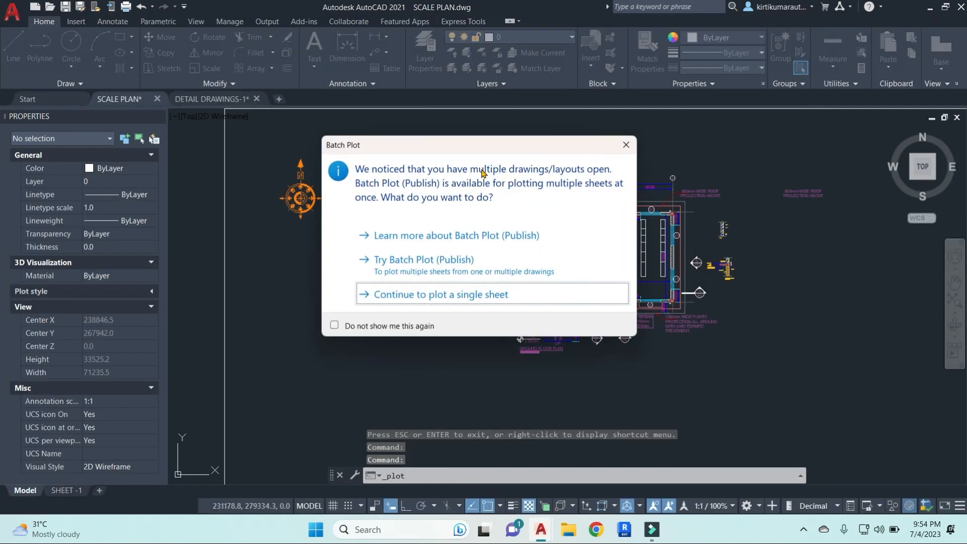
click(478, 293)
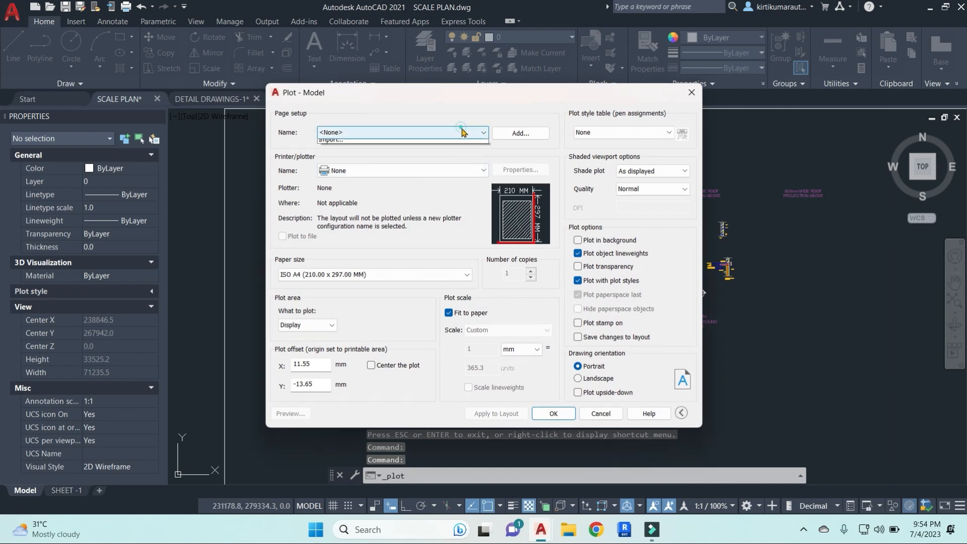
click(460, 133)
click(354, 153)
click(382, 327)
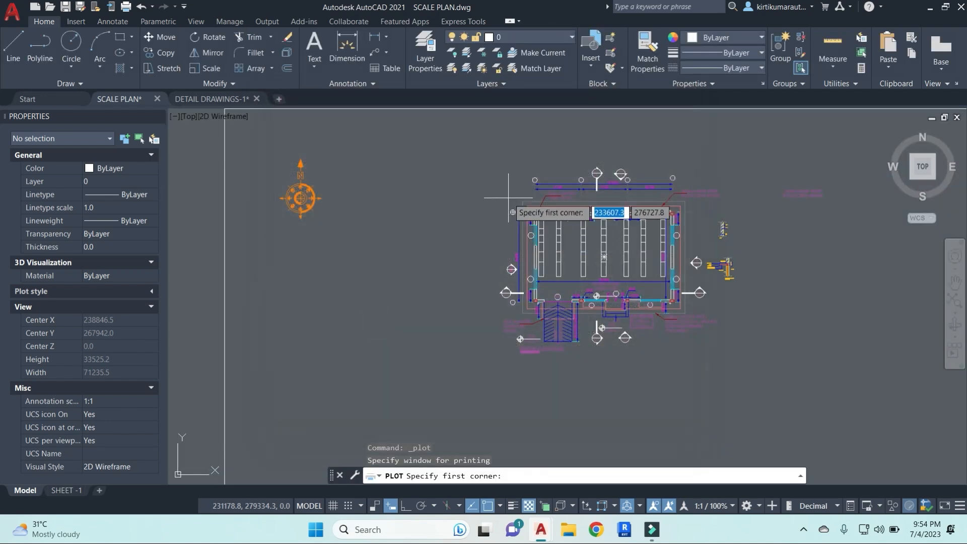
click(477, 154)
click(748, 357)
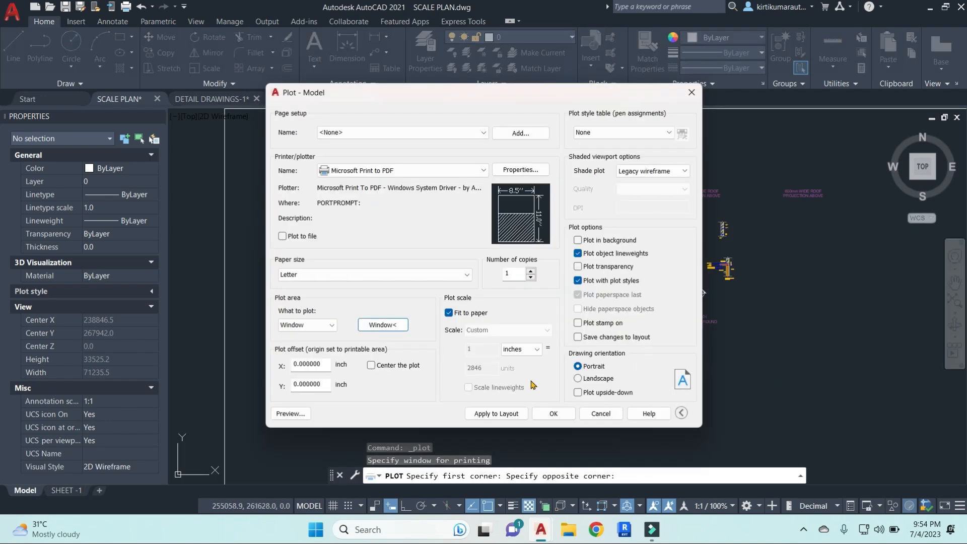
Set the plot scale units to mm and center the plot on the paper
click(538, 352)
click(524, 368)
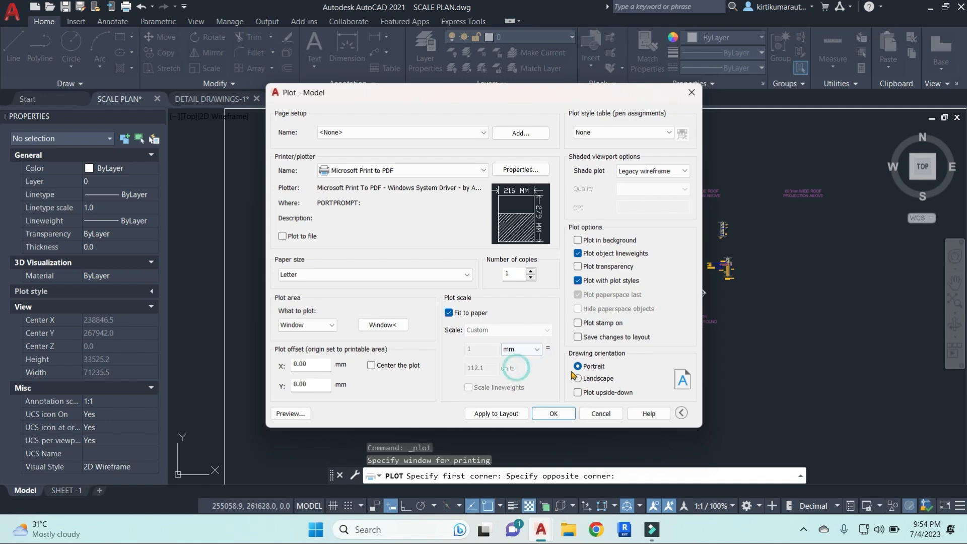
click(372, 365)
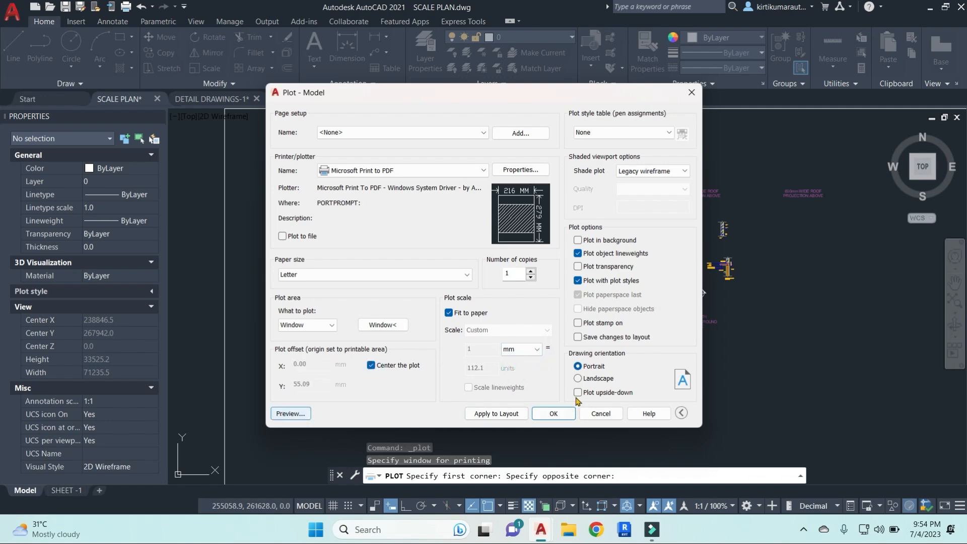
Set the plot orientation to landscape and preview how the ground floor plan and pasted details compare on the sheet
click(580, 379)
click(291, 414)
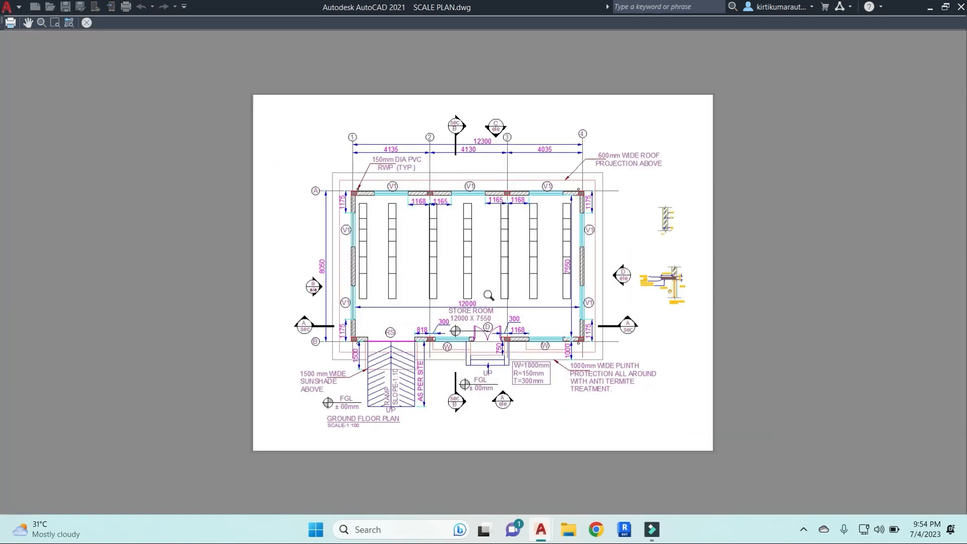
scroll(488, 295, up, 1)
middle_drag(510, 194, 566, 219)
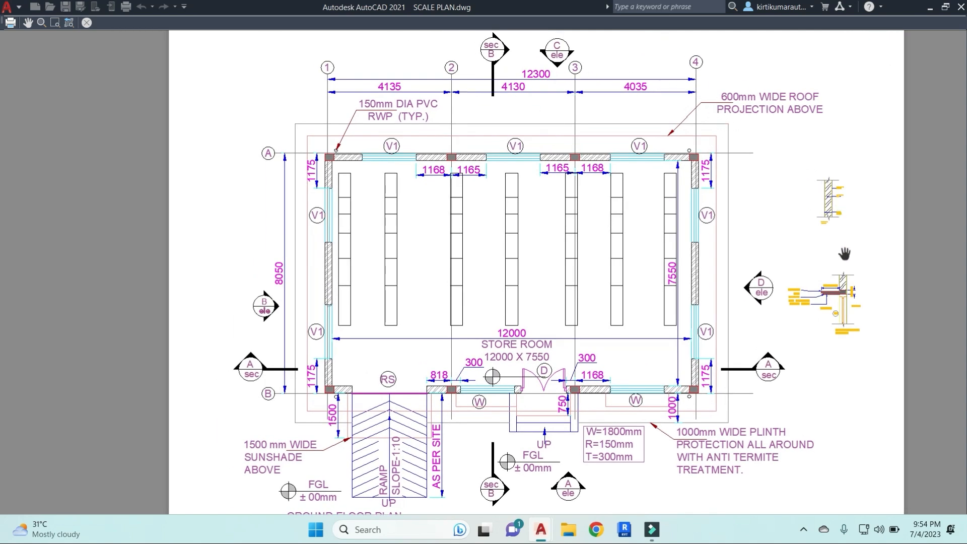
scroll(848, 304, up, 1)
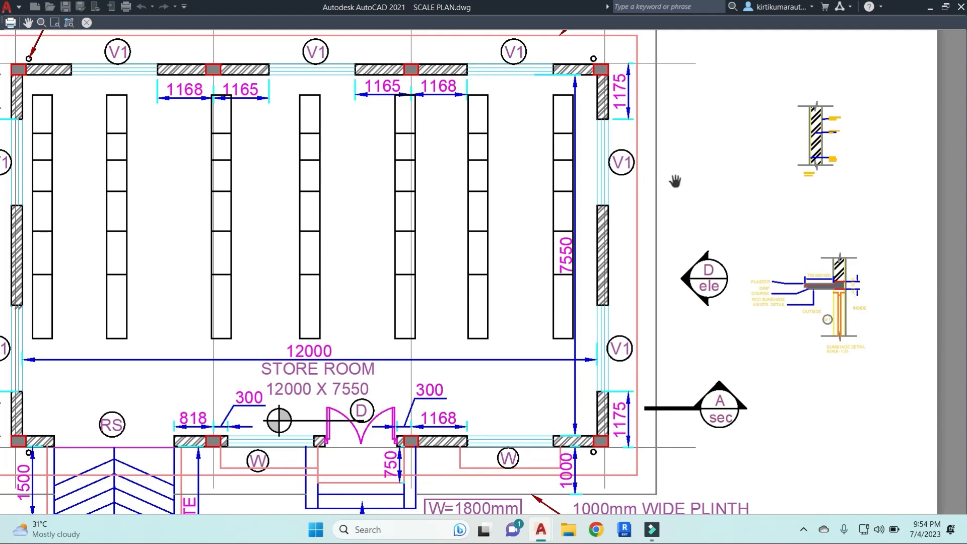
scroll(756, 221, down, 2)
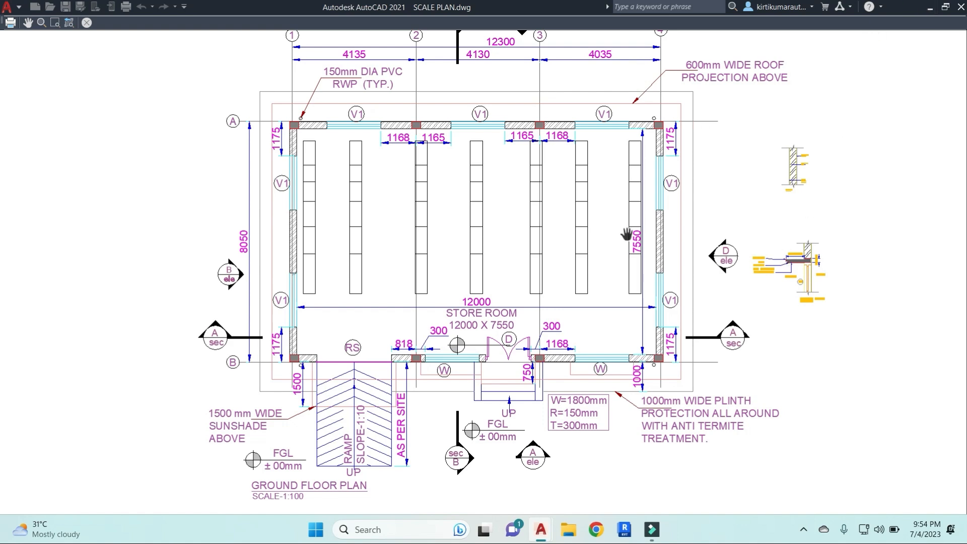
key(Escape)
key(Escape)
Switch to the SHEET -1 layout and examine the title block's scale entry and the sheet's viewports
scroll(417, 260, down, 6)
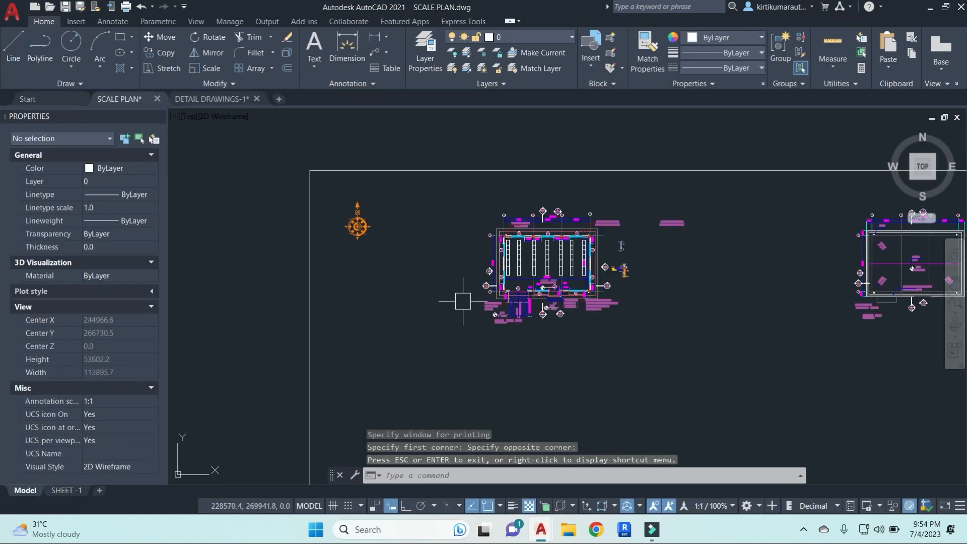
click(75, 491)
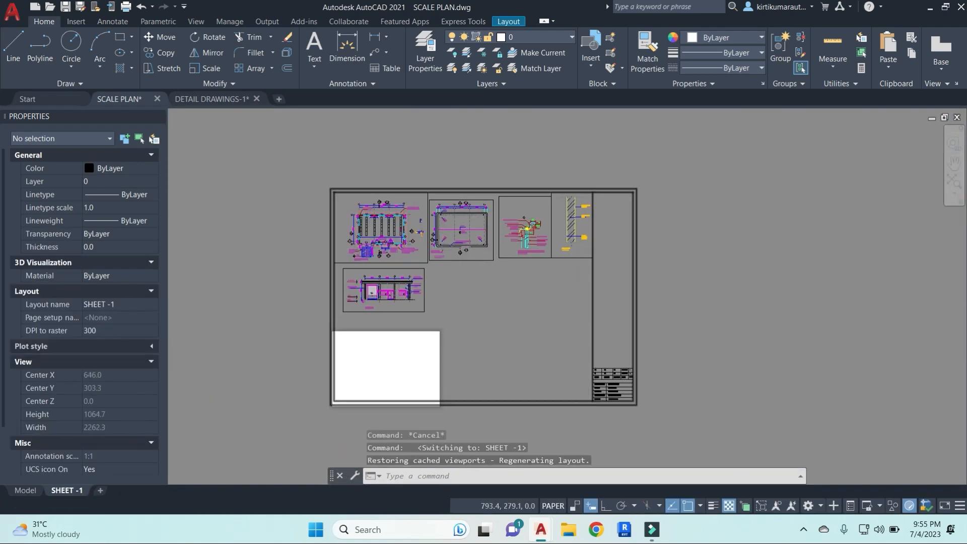
scroll(594, 405, up, 4)
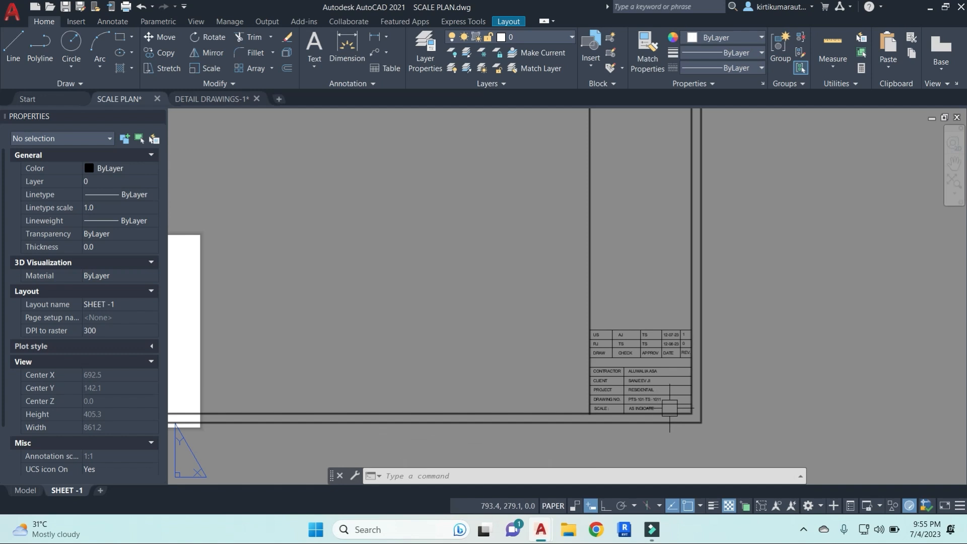
mouse_move(669, 408)
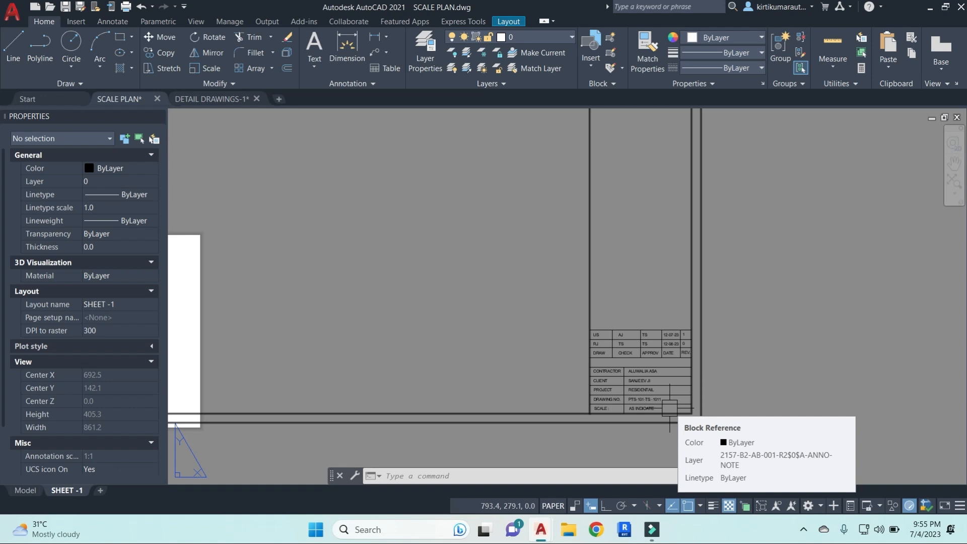
scroll(669, 408, down, 6)
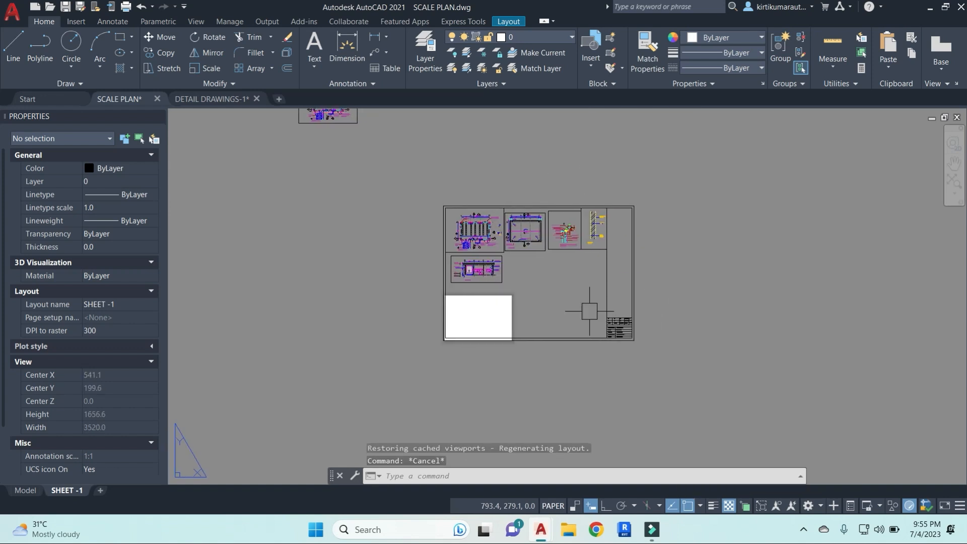
scroll(515, 305, up, 4)
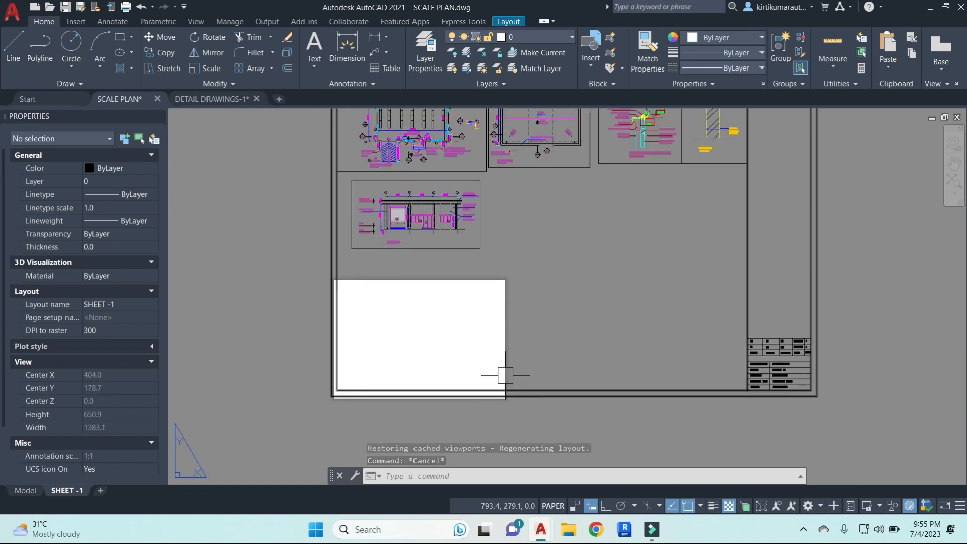
scroll(595, 322, down, 4)
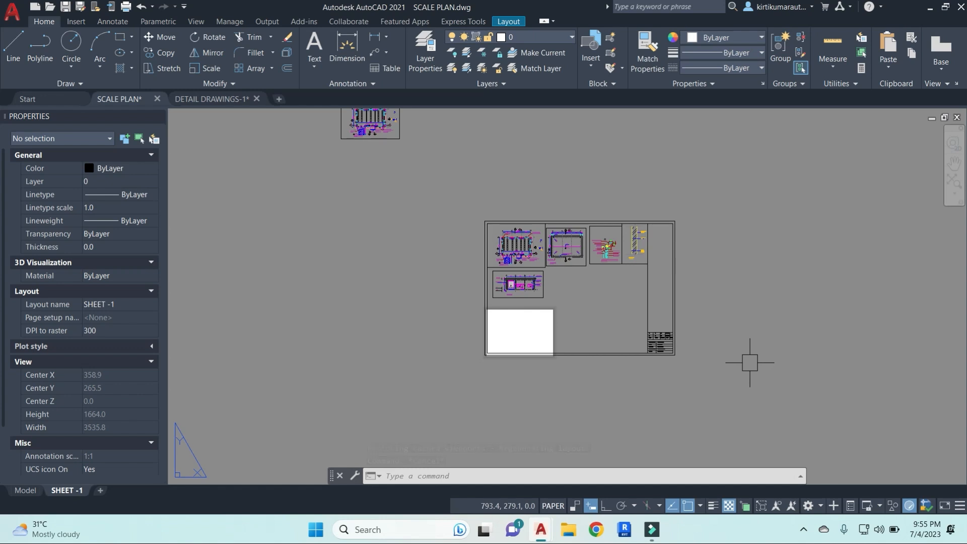
Start a single-sheet plot of the SHEET -1 layout and check the available page setups
key(ctrl+p)
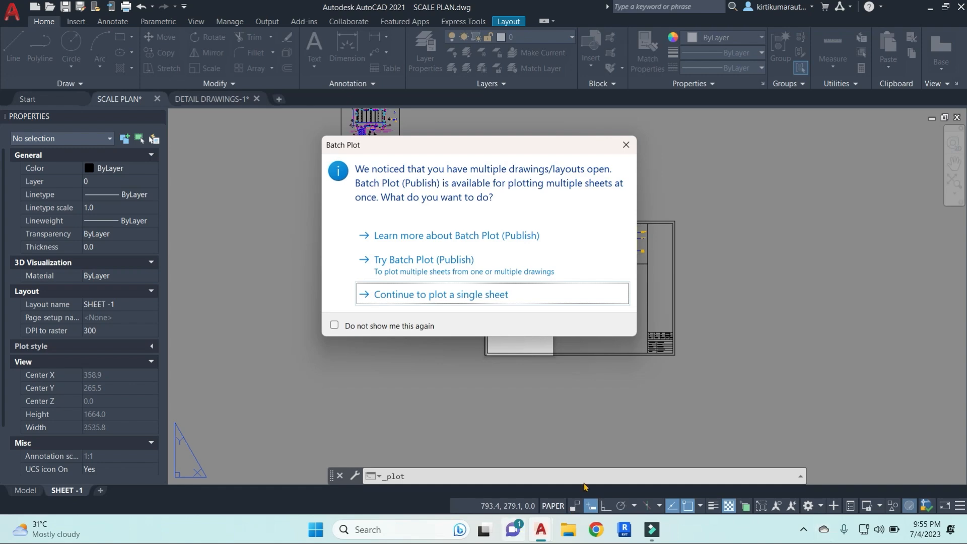
click(504, 295)
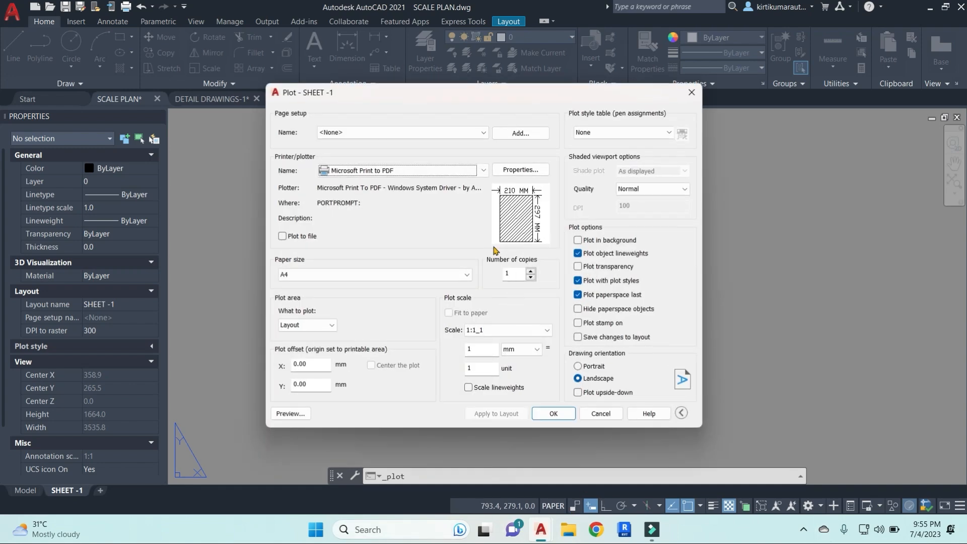
click(484, 133)
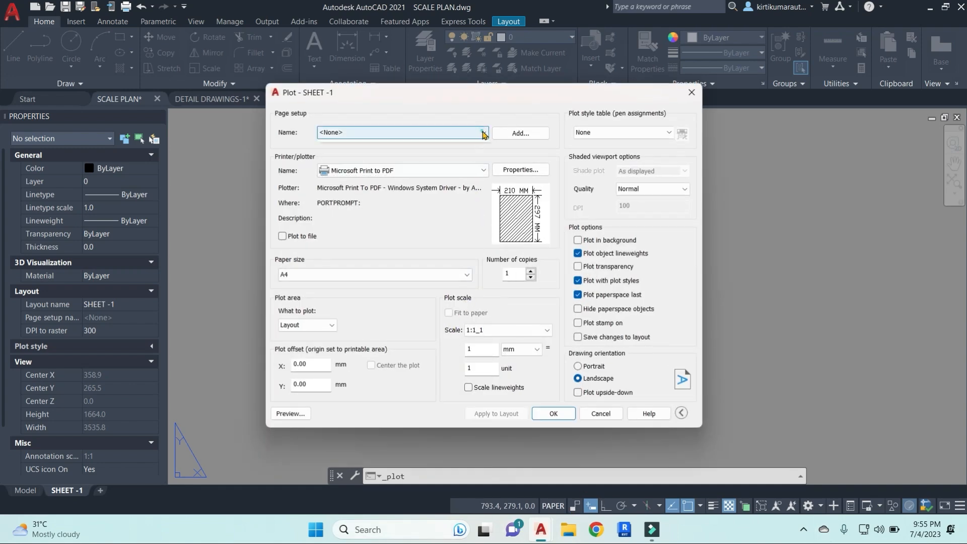
click(394, 235)
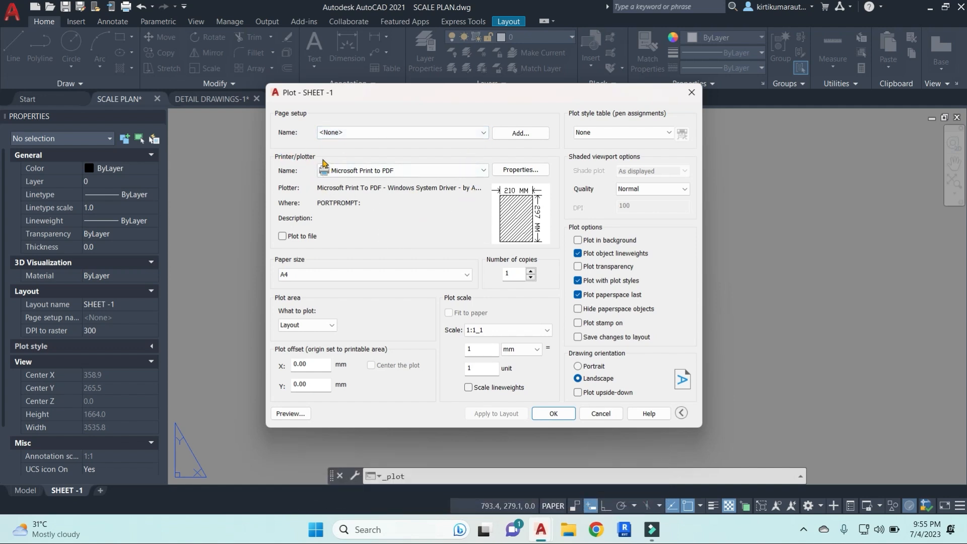
Check the paper sizes offered by the Microsoft Print to PDF plotter
click(482, 171)
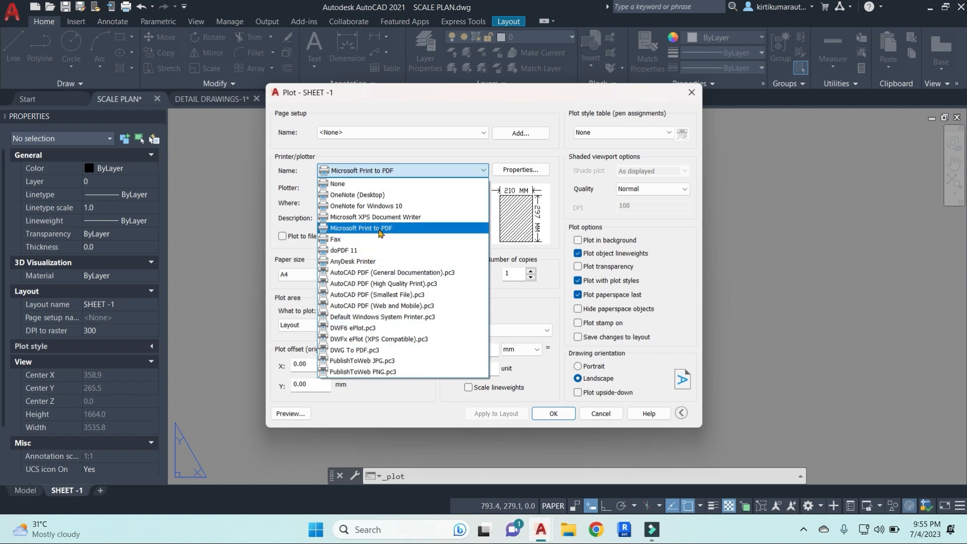
click(372, 230)
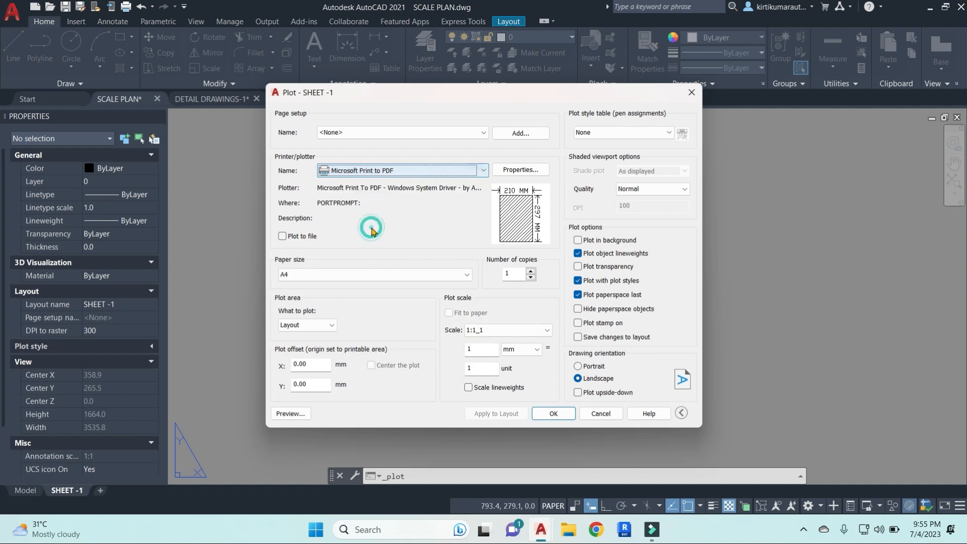
click(460, 275)
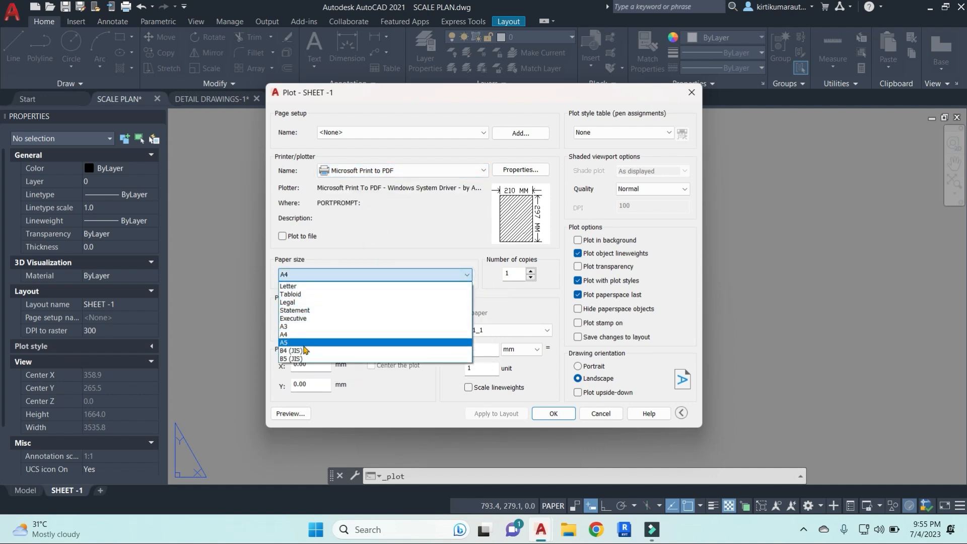
click(398, 239)
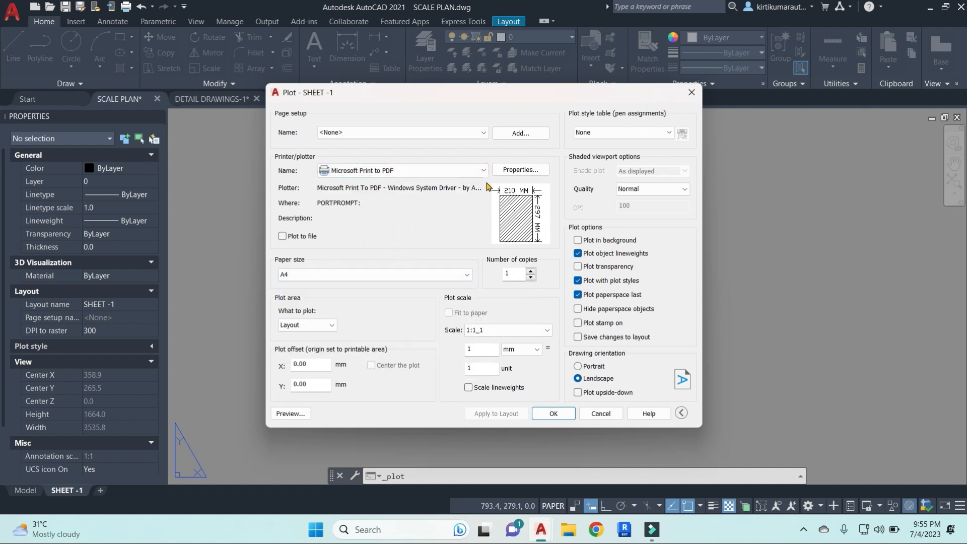
Set the plotter to DWG To PDF.pc3 and look through its paper sizes
click(443, 170)
click(344, 350)
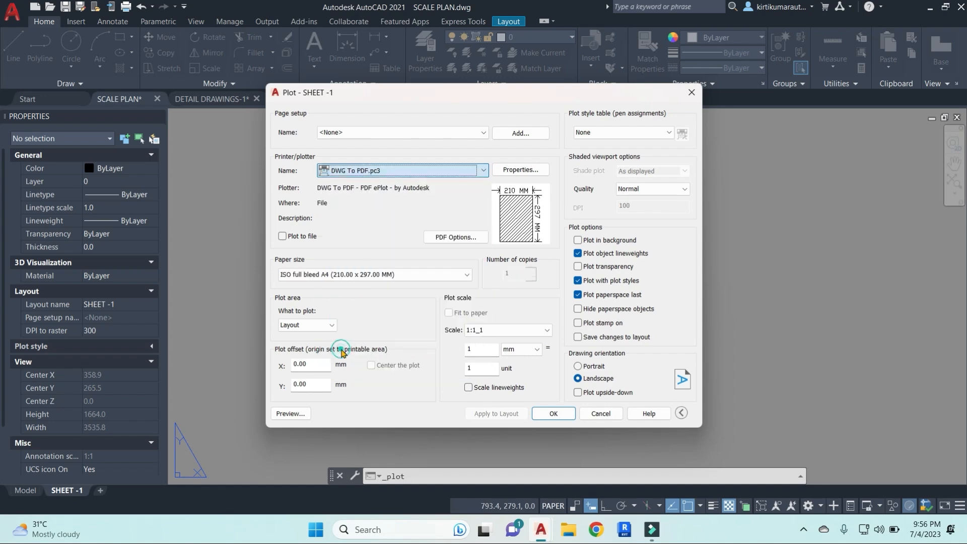
click(463, 275)
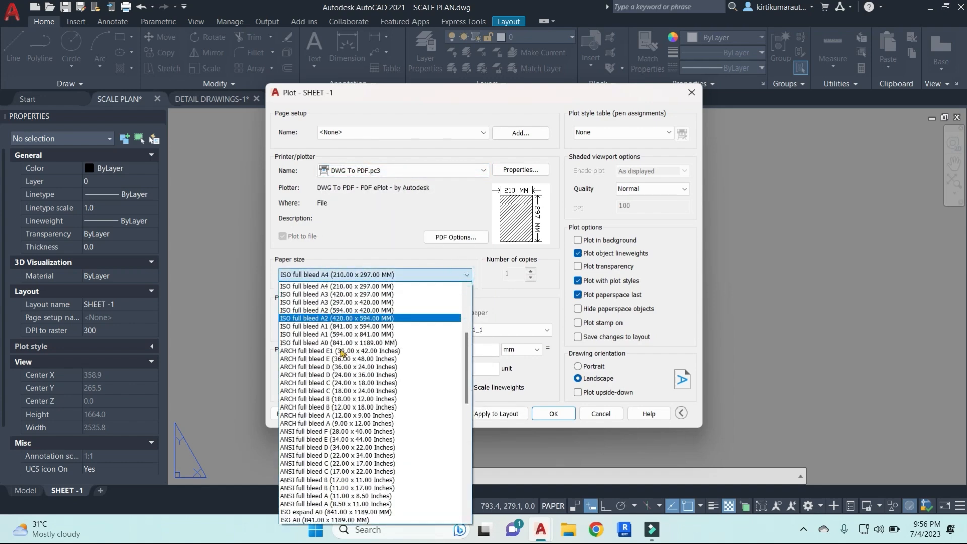
scroll(332, 409, down, 3)
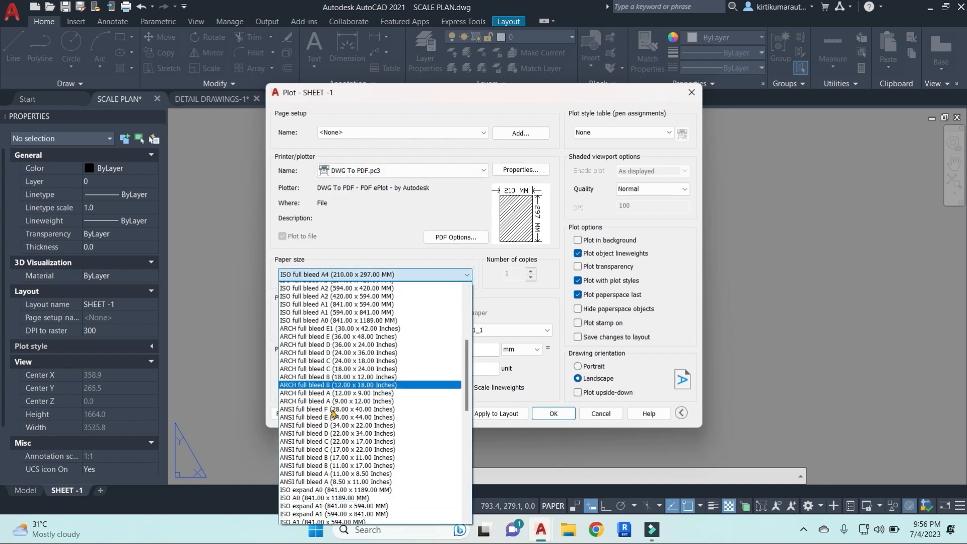
click(382, 226)
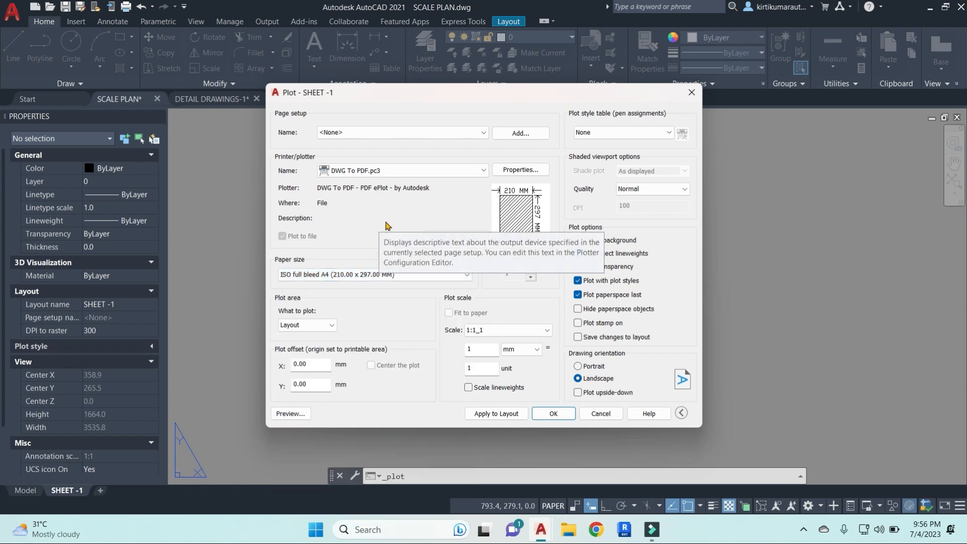
Review the vector quality and merge control choices in the PDF options, leaving the settings as they are
click(461, 244)
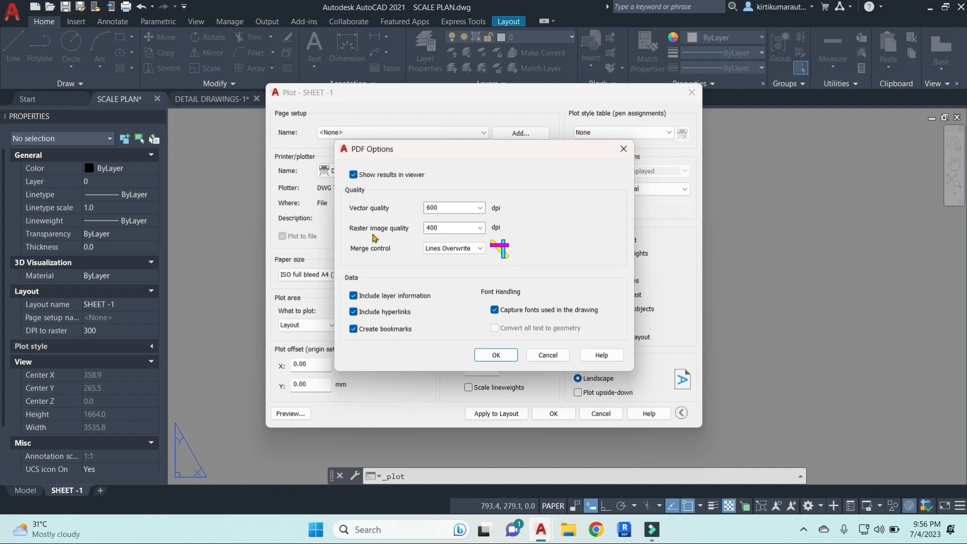
click(480, 208)
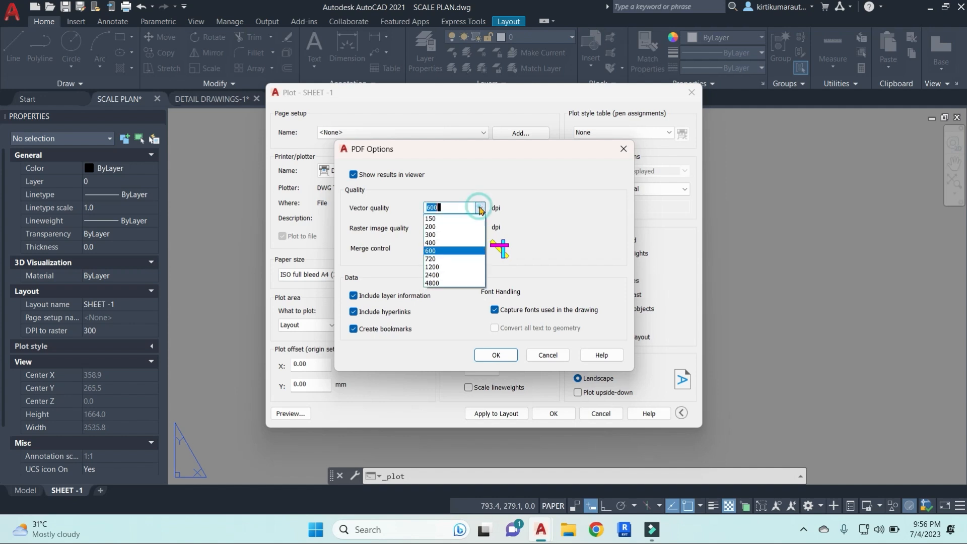
click(554, 224)
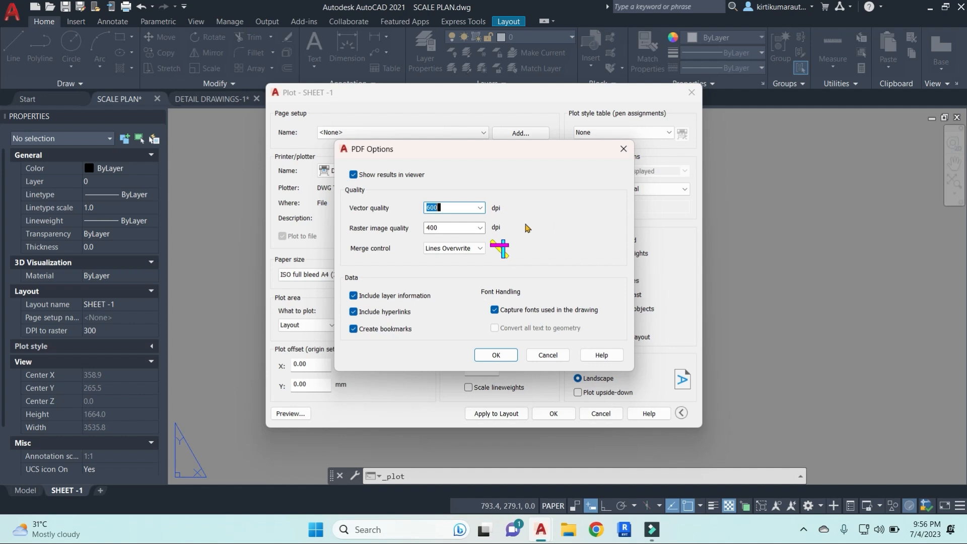
click(480, 208)
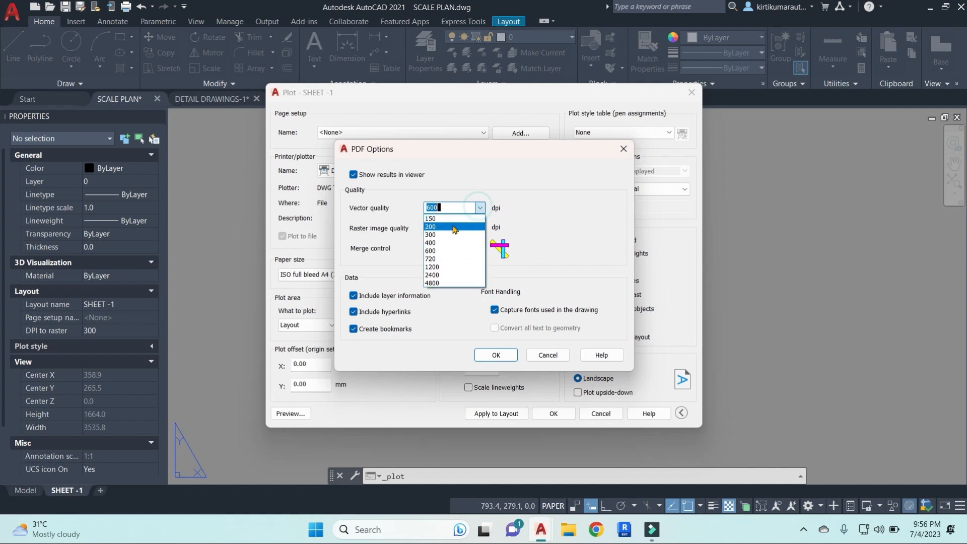
click(539, 218)
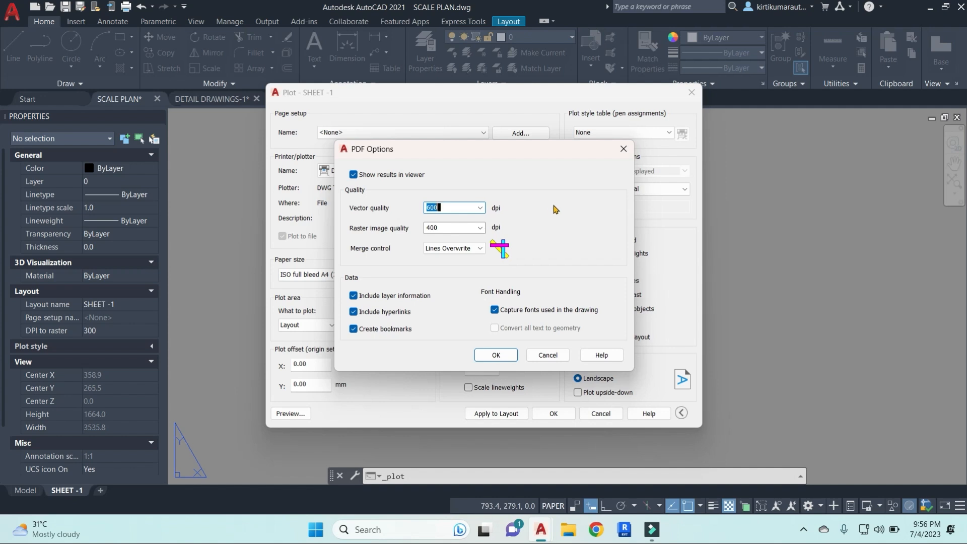
click(479, 250)
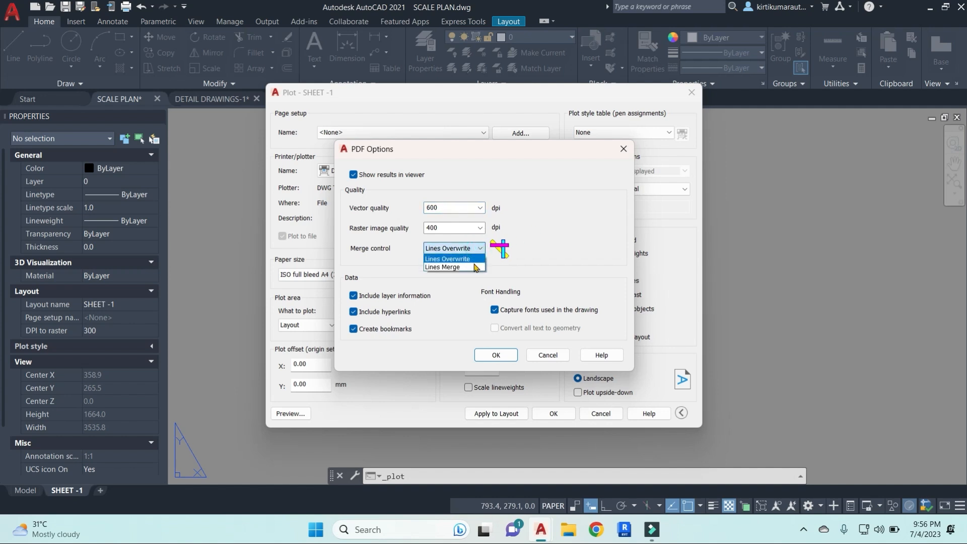
click(557, 247)
click(624, 148)
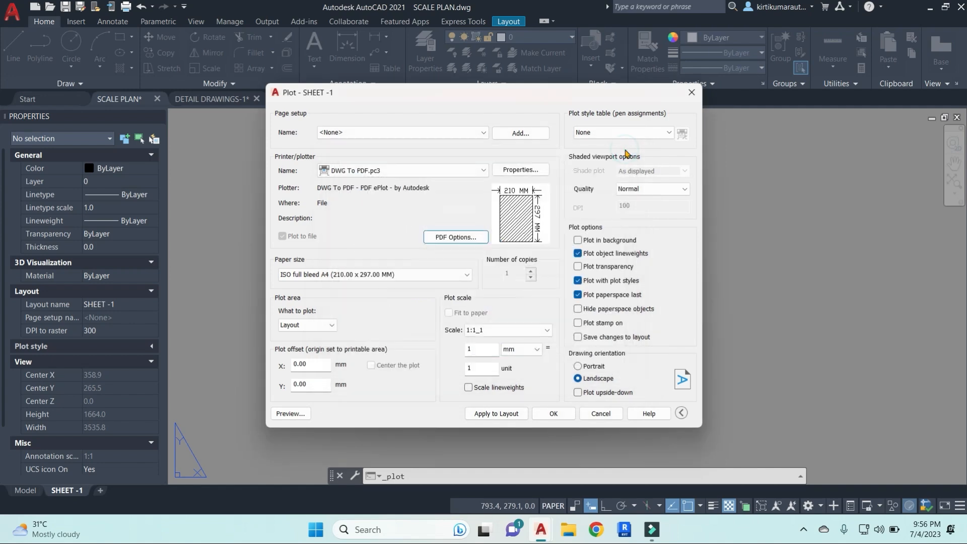
Set the plot paper size to ISO full bleed A1 (841.00 x 594.00 MM)
click(467, 275)
scroll(358, 316, up, 2)
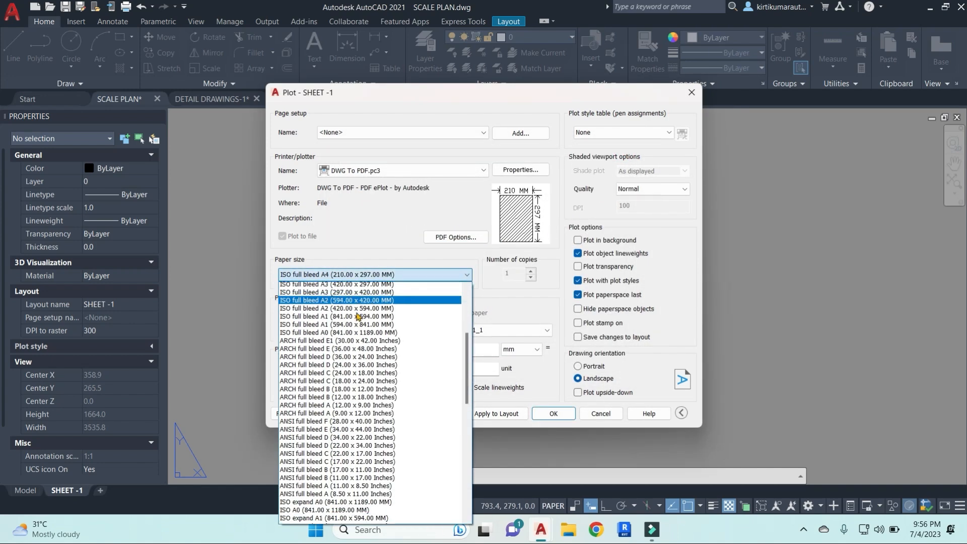
scroll(357, 315, up, 1)
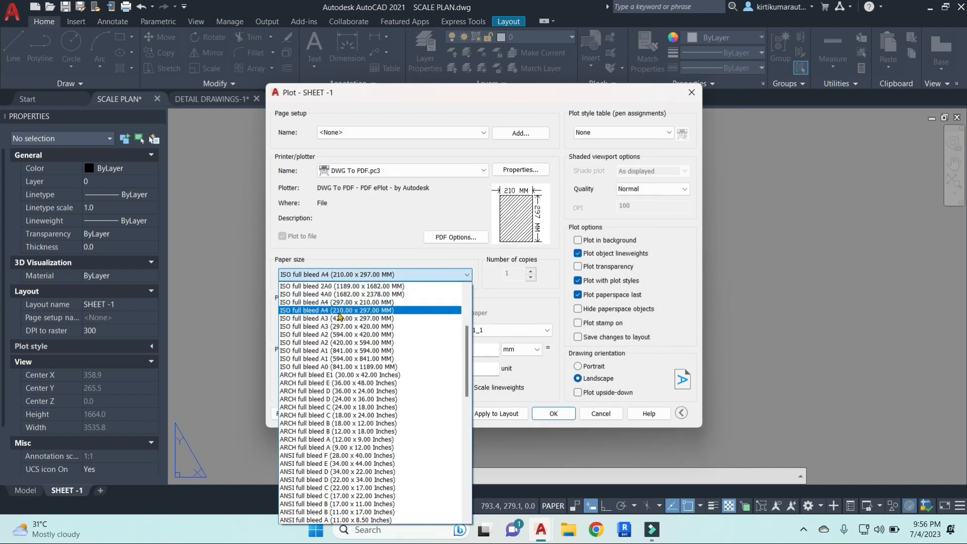
click(326, 351)
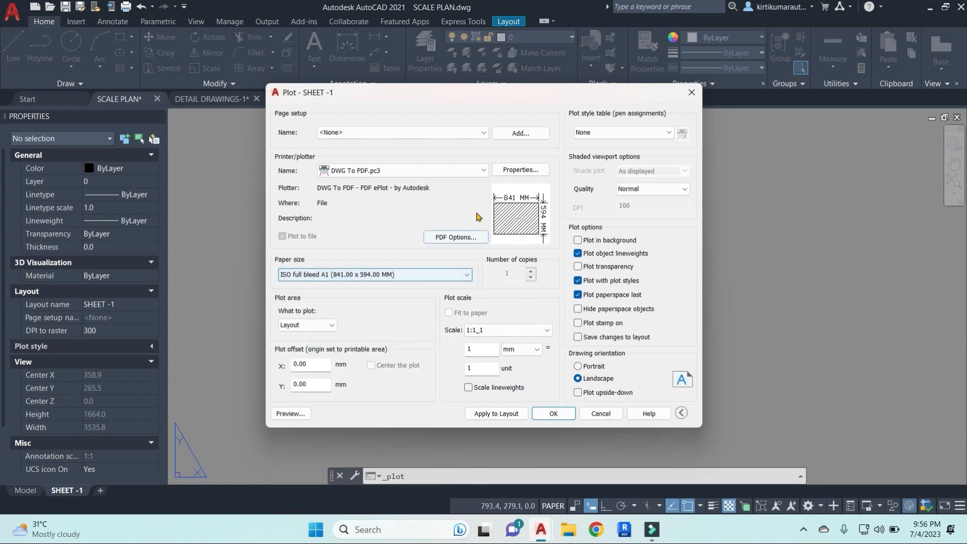
Set the plot scale units of the layout to inches
mouse_move(537, 214)
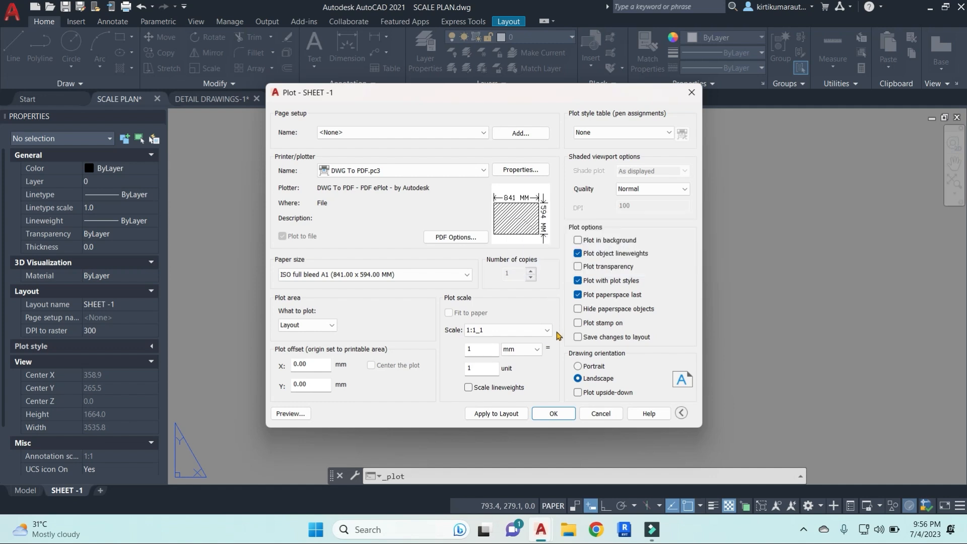
click(537, 350)
click(519, 359)
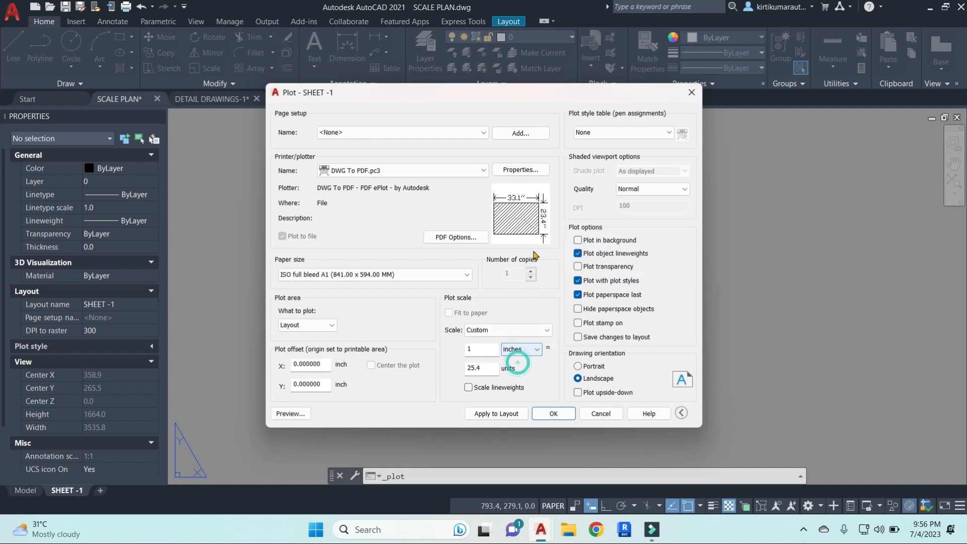
Set the plot scale units to mm and look through the preset scales, keeping 1:1_1
click(537, 349)
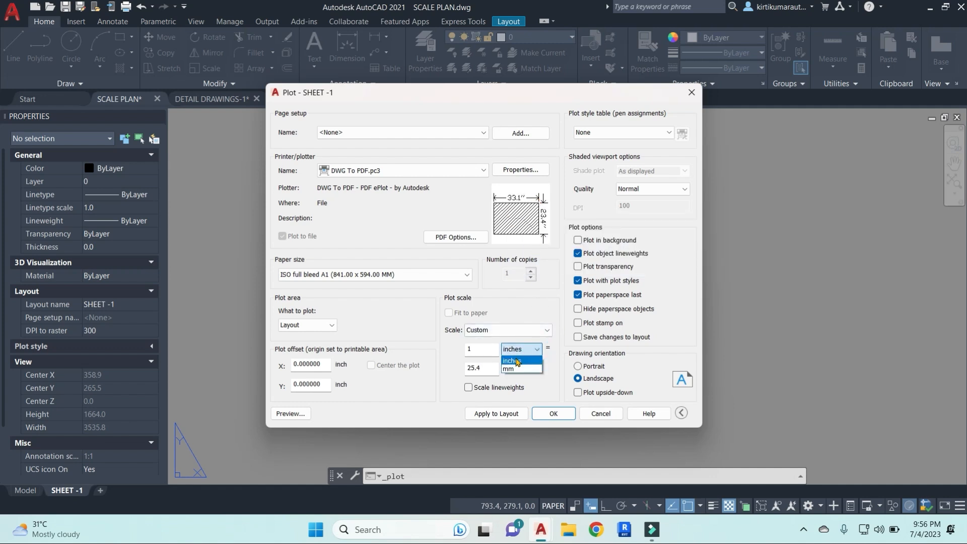
click(512, 372)
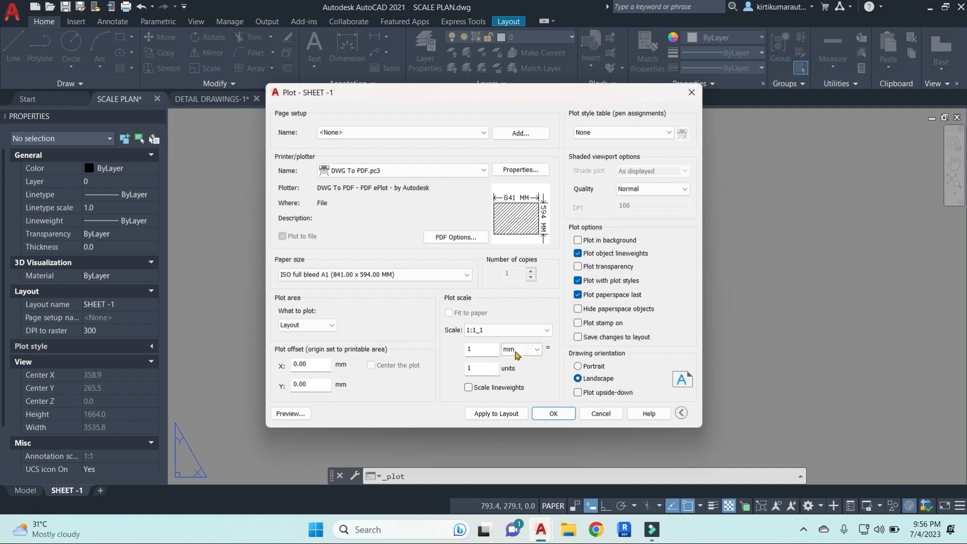
click(547, 330)
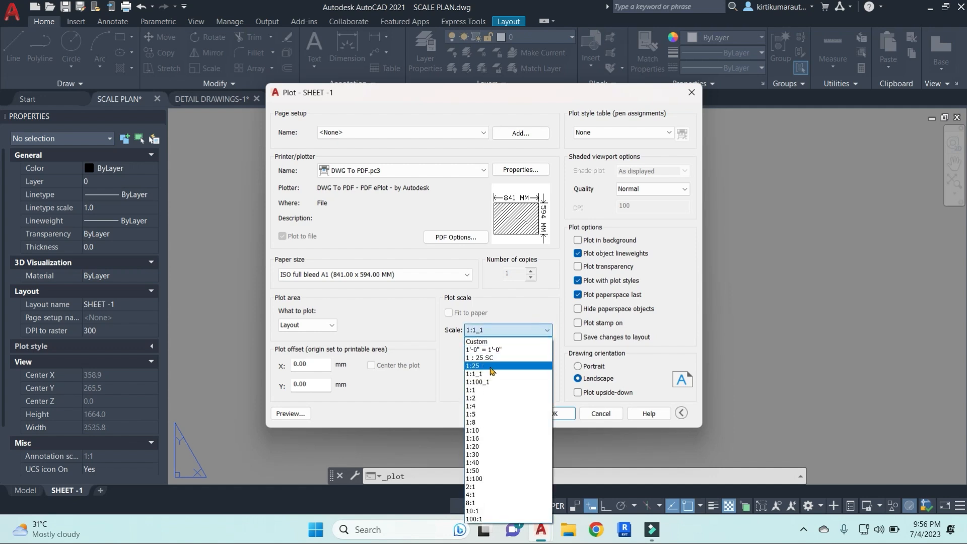
click(528, 310)
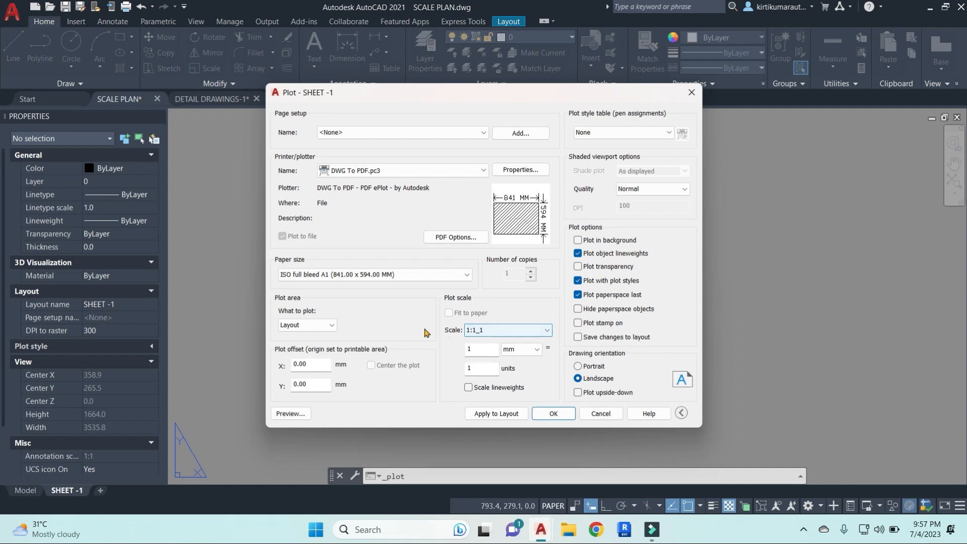
Set the plot area to Display, fitted to paper and centred, and preview the plot
click(331, 326)
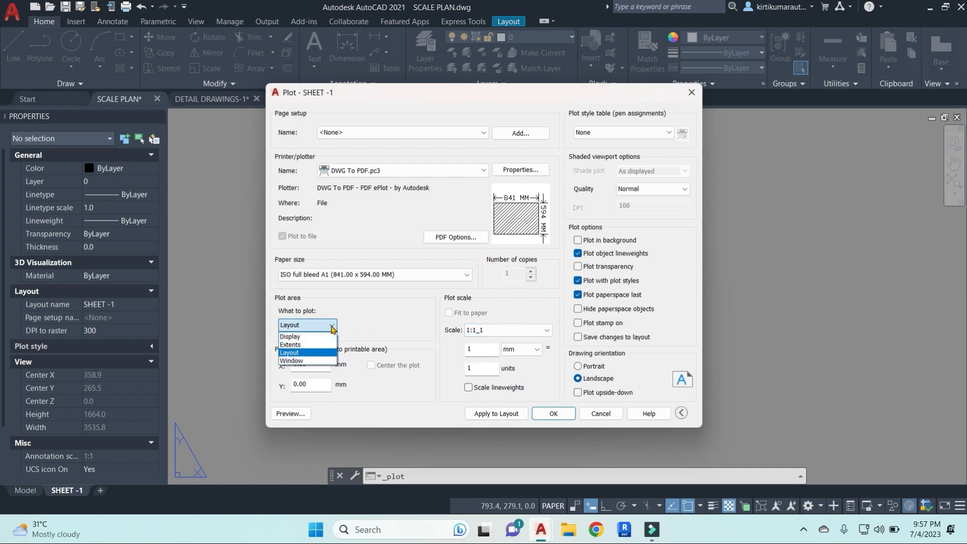
click(310, 336)
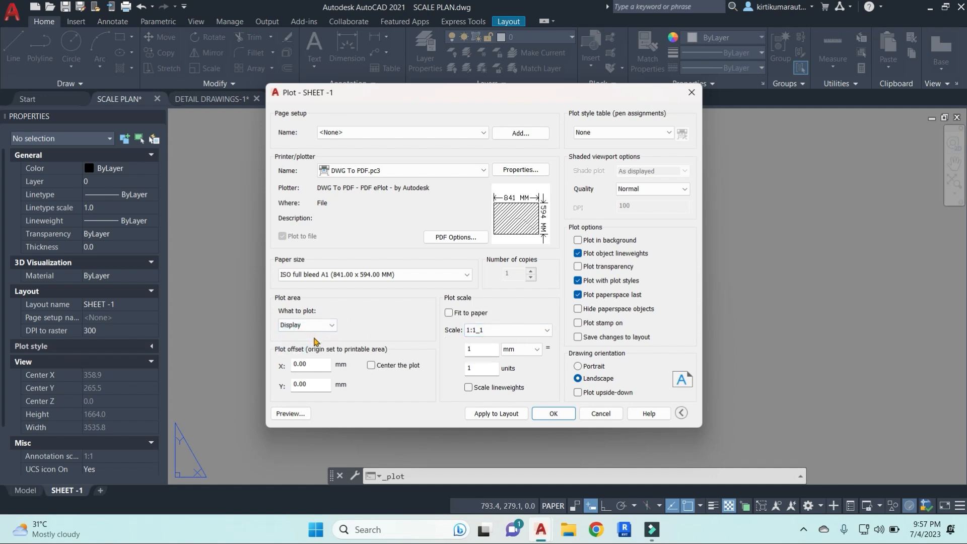
click(448, 313)
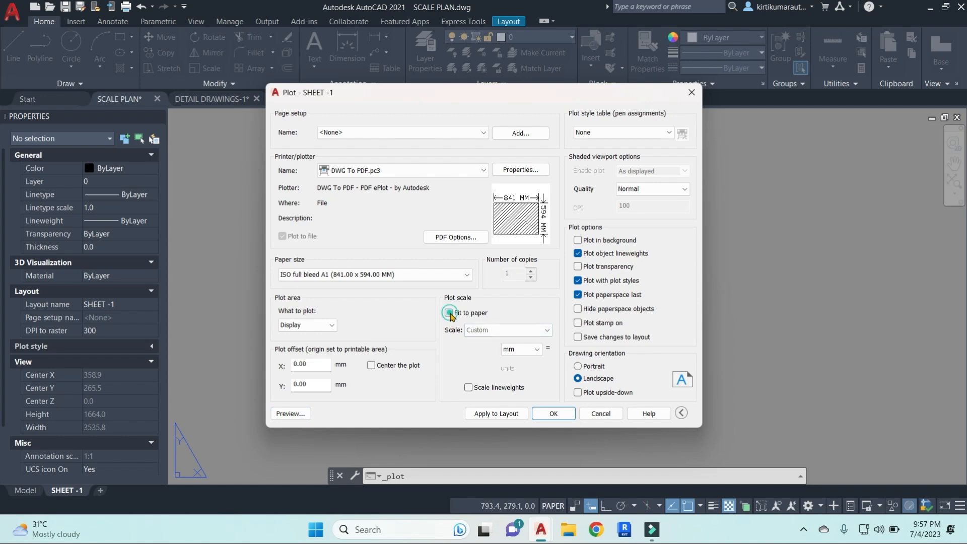
click(371, 365)
click(291, 413)
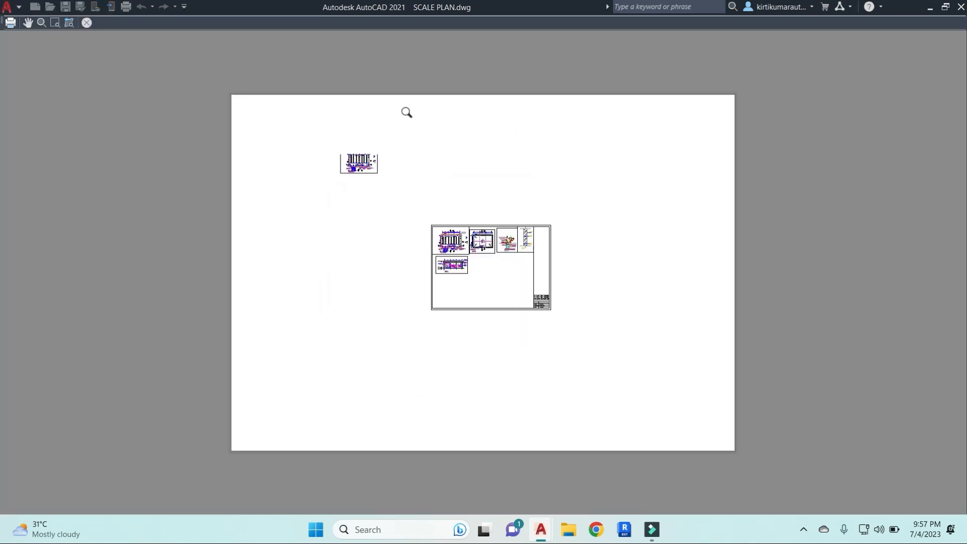
key(Escape)
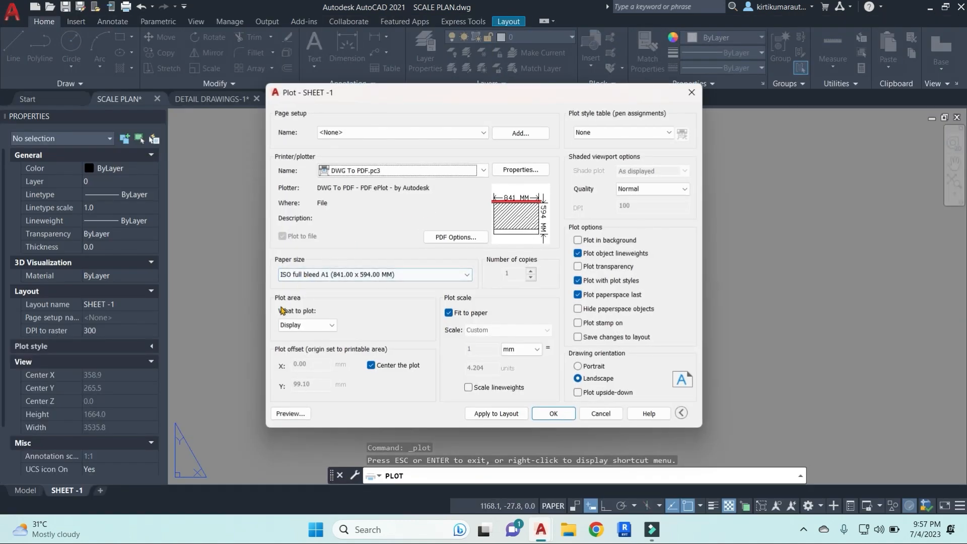
Change the plot area to Extents and preview the sheet
click(318, 326)
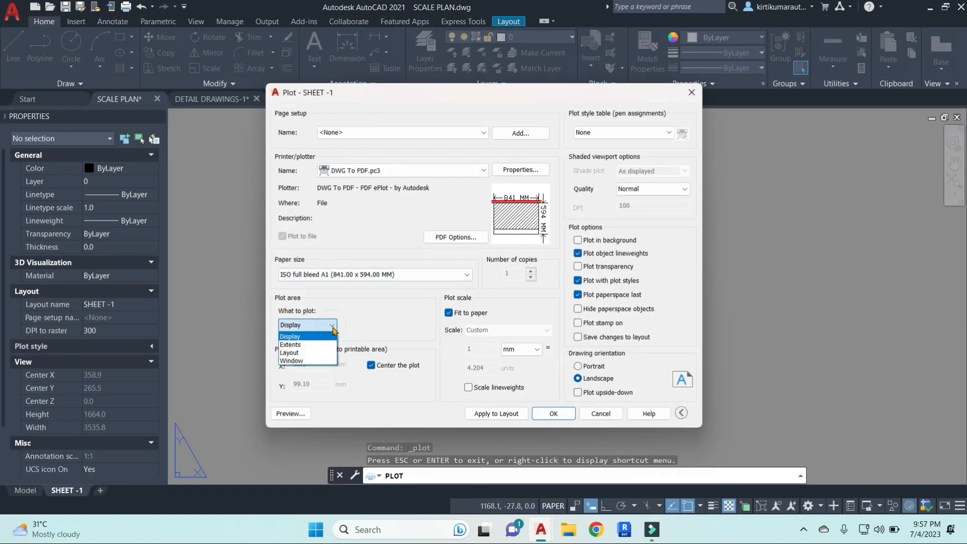
click(298, 344)
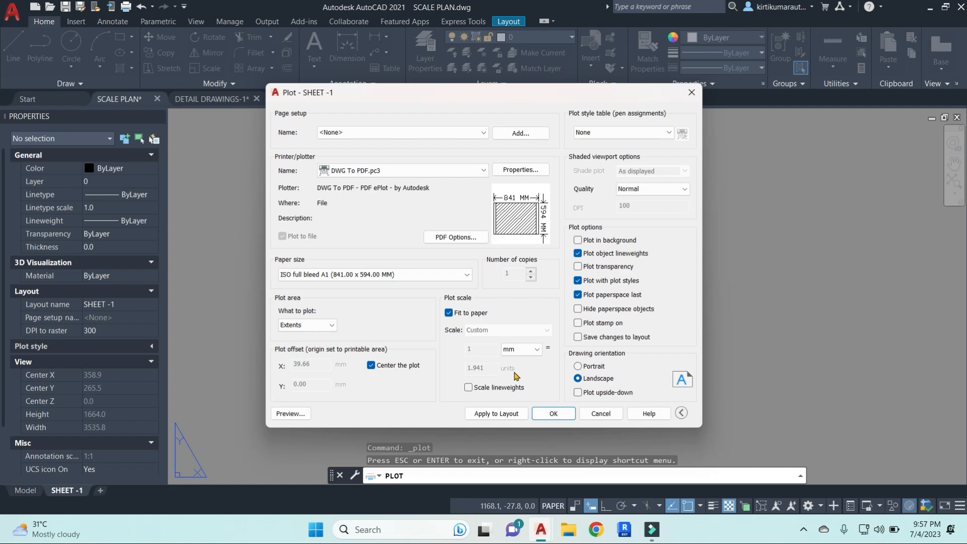
click(302, 414)
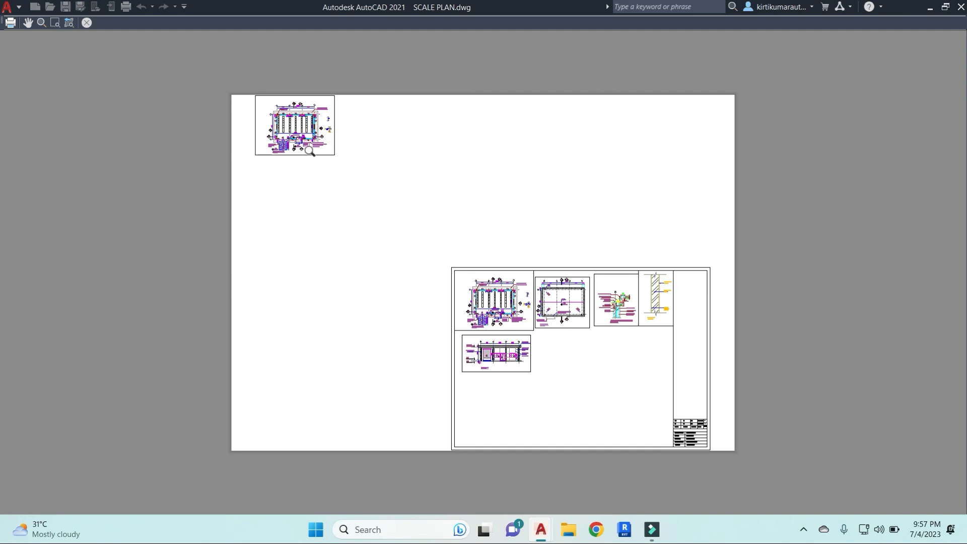
key(Escape)
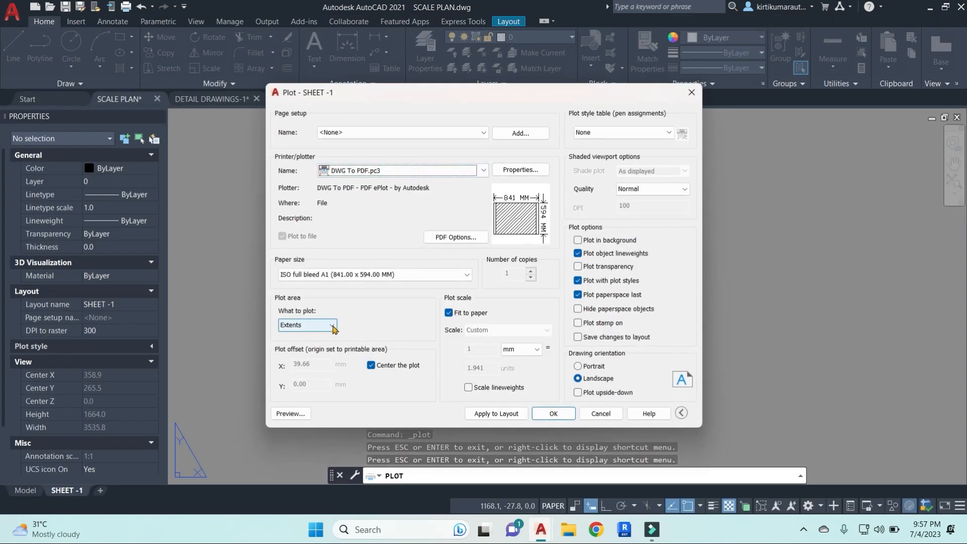
Change the plot area to Layout and check the result in a preview
click(333, 326)
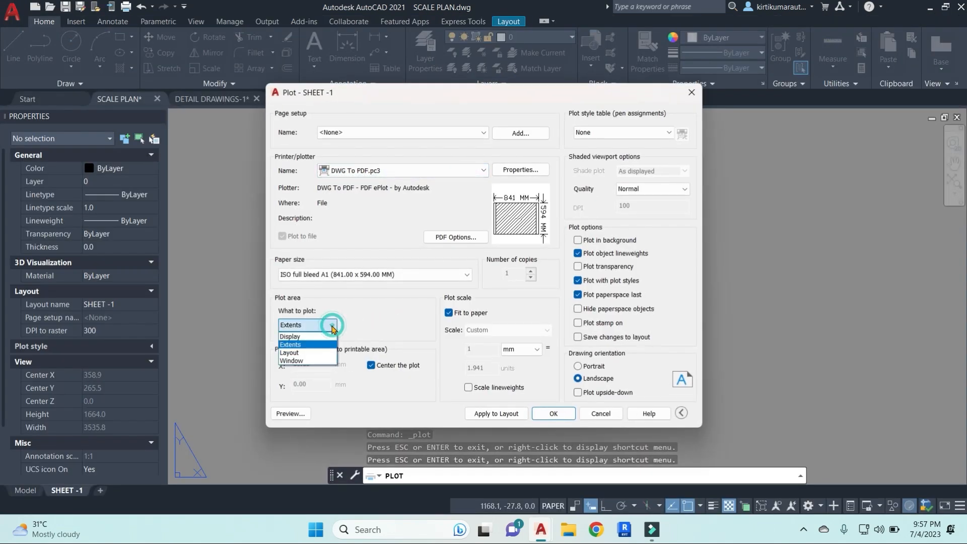
click(293, 353)
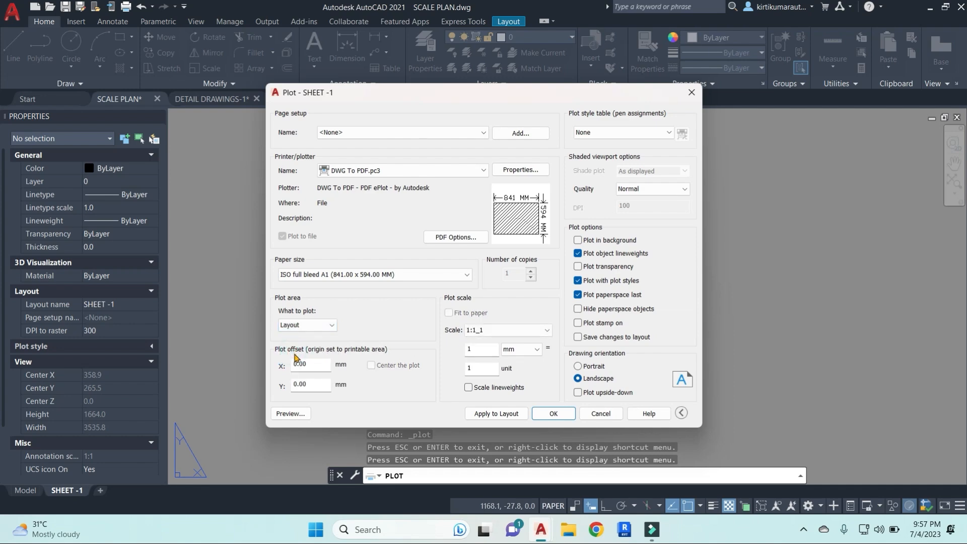
click(290, 414)
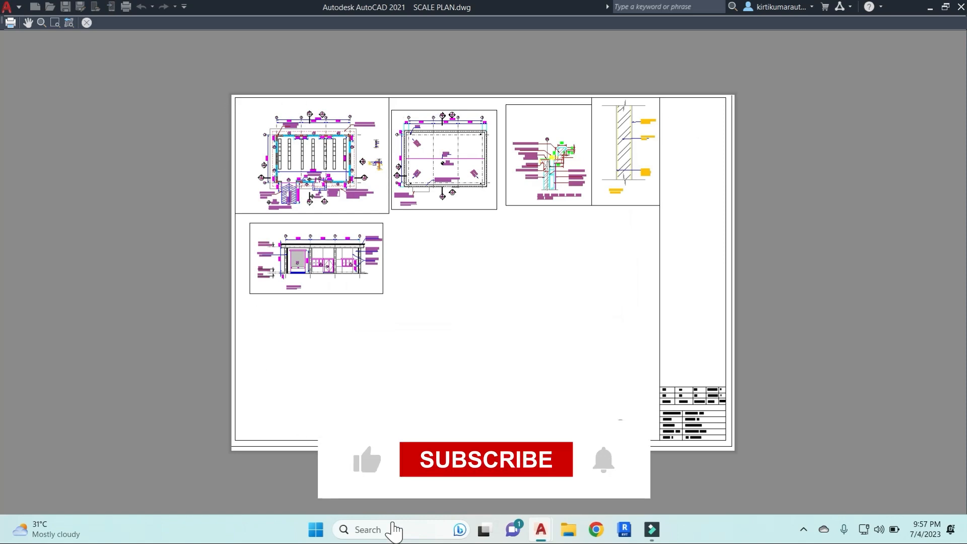
key(Escape)
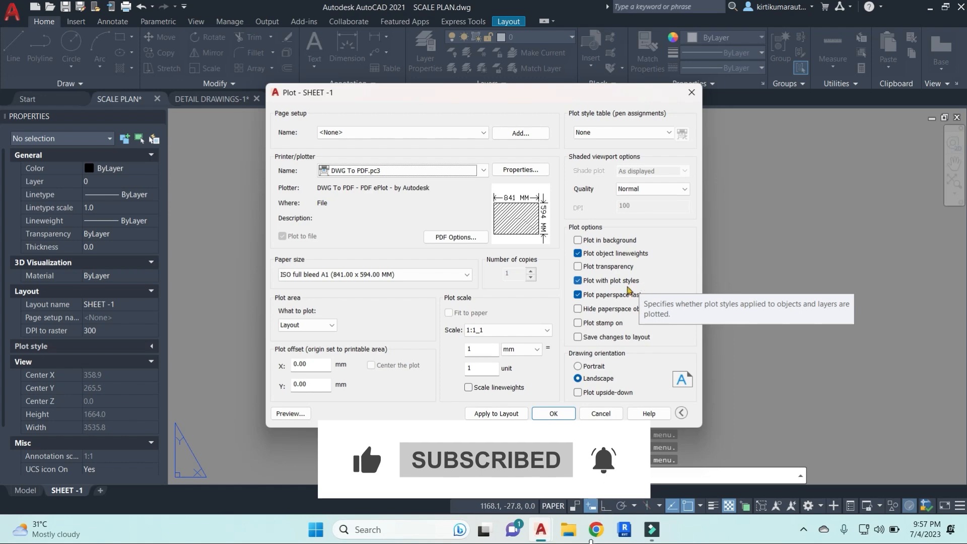
Set the plot area to a Window spanning the sheet's outer border, from its lower-right corner to its upper-left corner
click(332, 325)
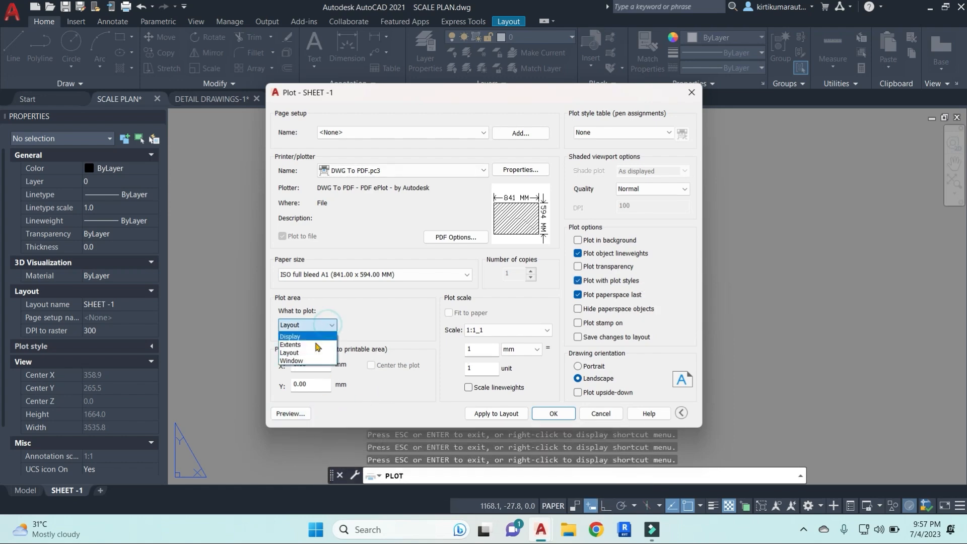
click(296, 362)
scroll(630, 368, up, 6)
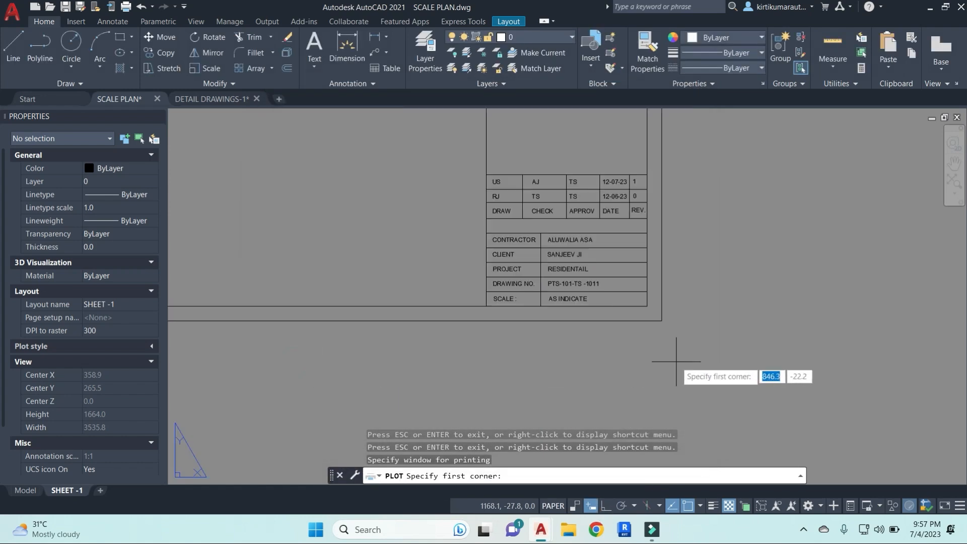
click(661, 321)
scroll(655, 322, down, 6)
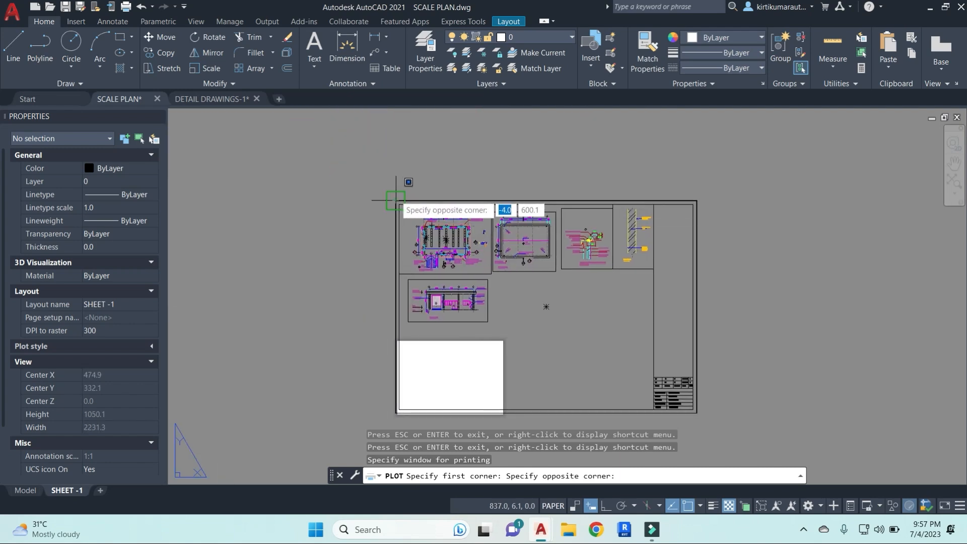
click(396, 200)
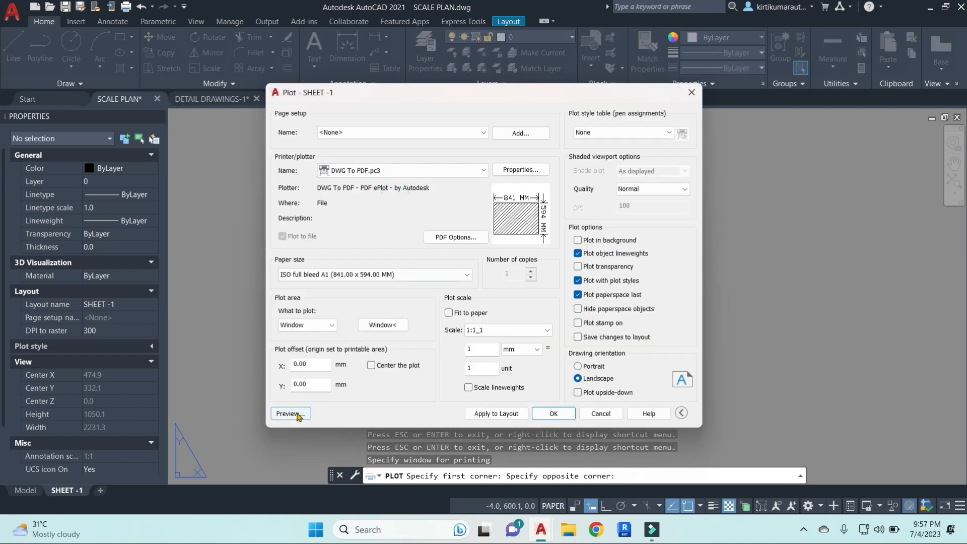
Preview the windowed plot and examine the plans, elevation and details up close
click(297, 415)
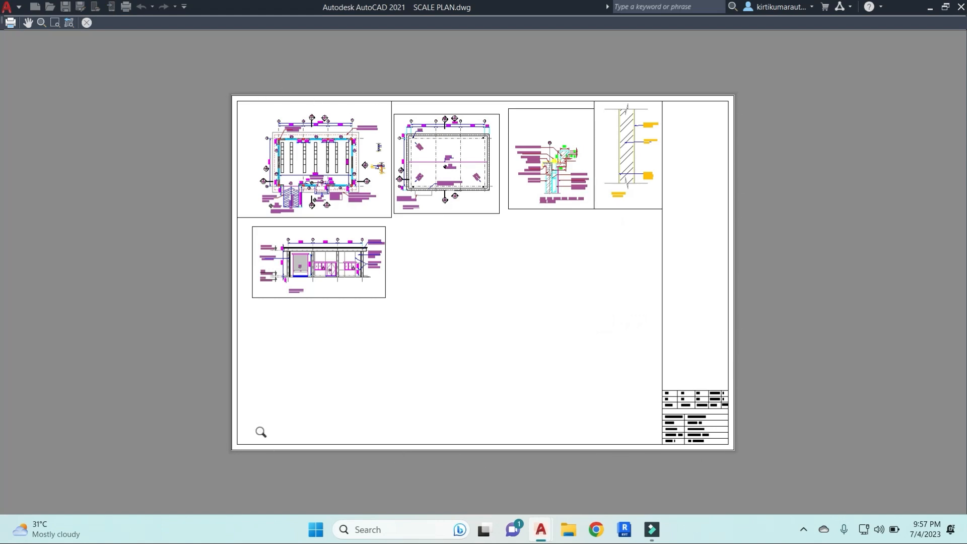
scroll(406, 156, up, 2)
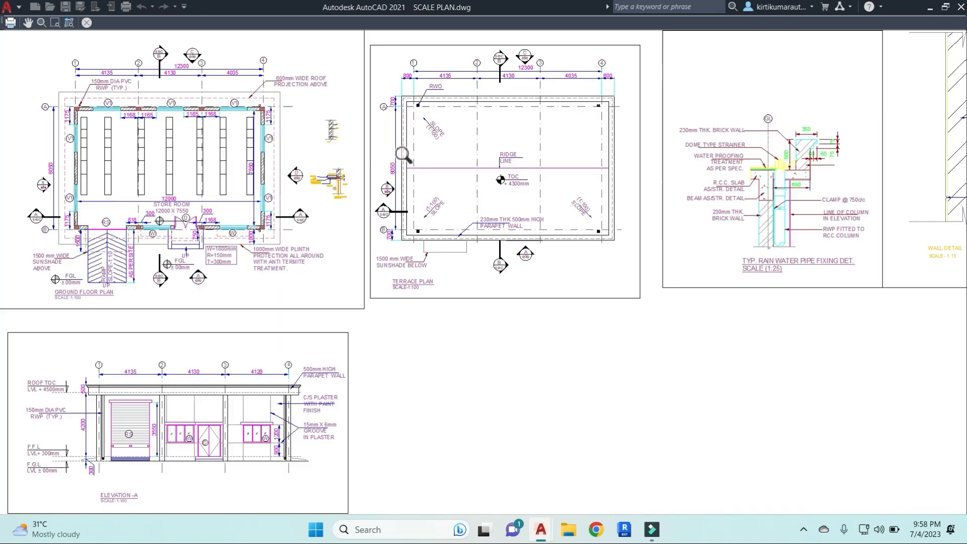
middle_drag(565, 198, 519, 303)
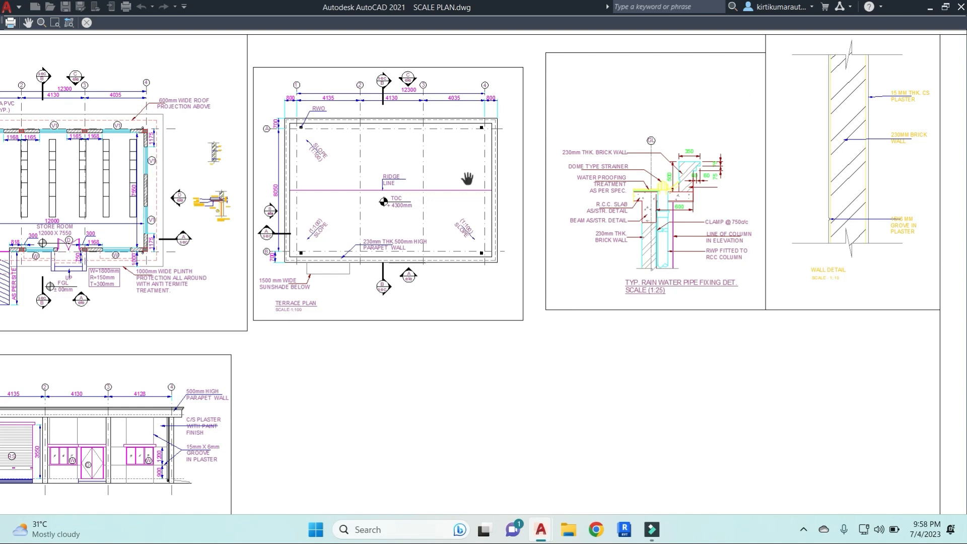
key(Escape)
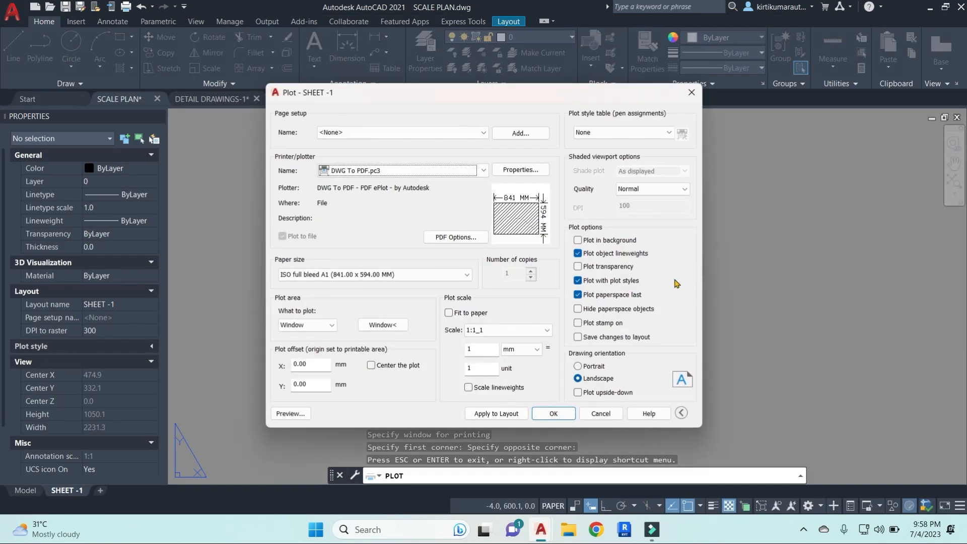
Centre the plot on the paper and review the plot area choices, keeping Window
click(372, 365)
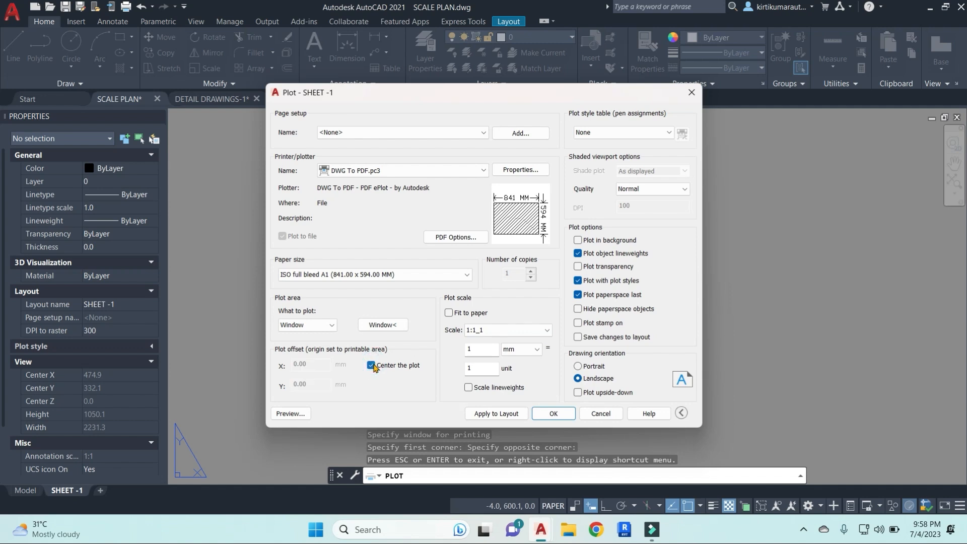
click(323, 325)
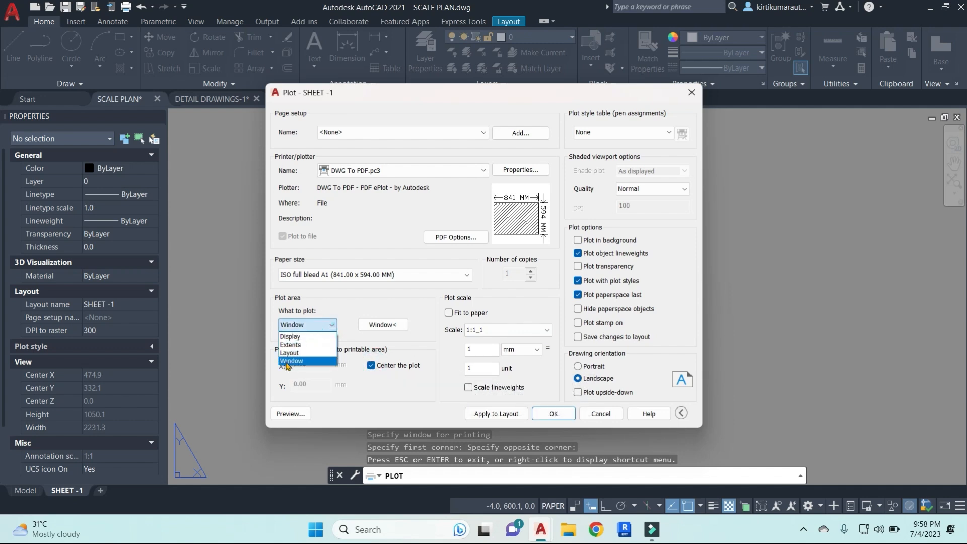
click(345, 300)
click(290, 325)
click(298, 362)
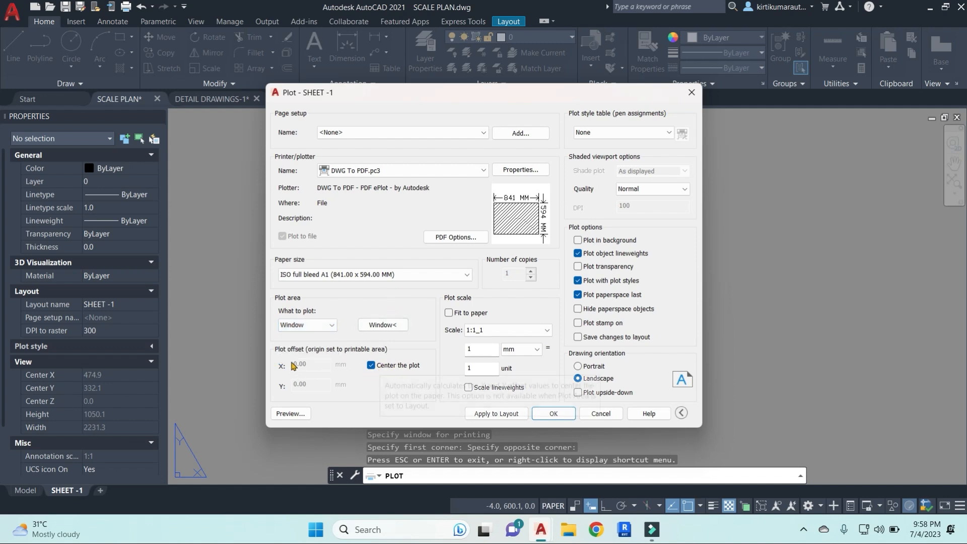
Turn off plot centring, set the X and Y plot offsets to 5 mm each, and preview the shifted sheet
click(371, 365)
double_click(316, 365)
text(1)
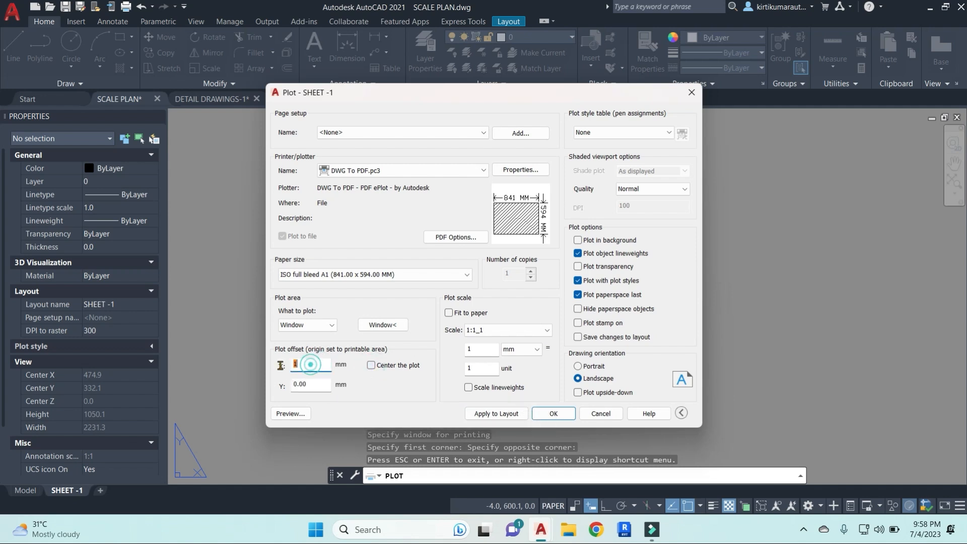
key(BackSpace)
text(5)
key(Tab)
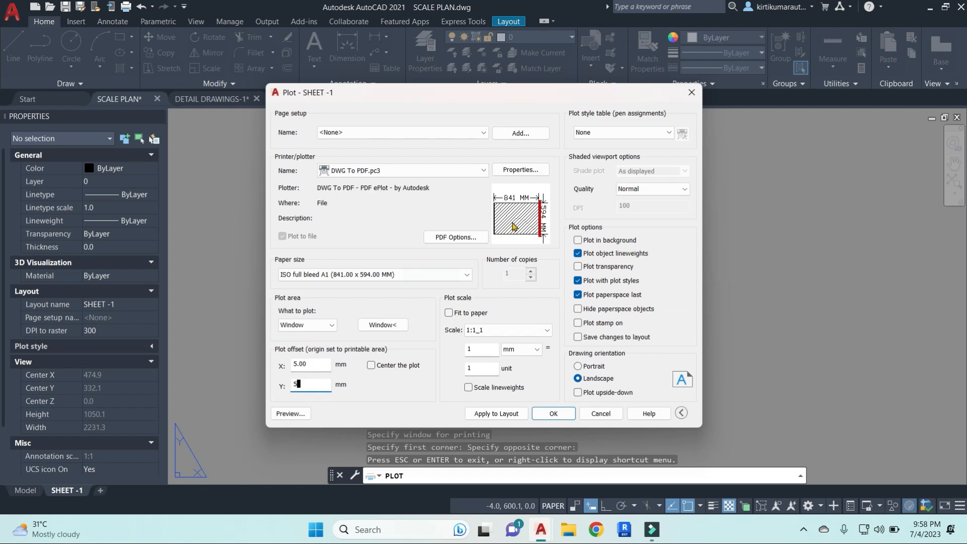
key(shift+Tab)
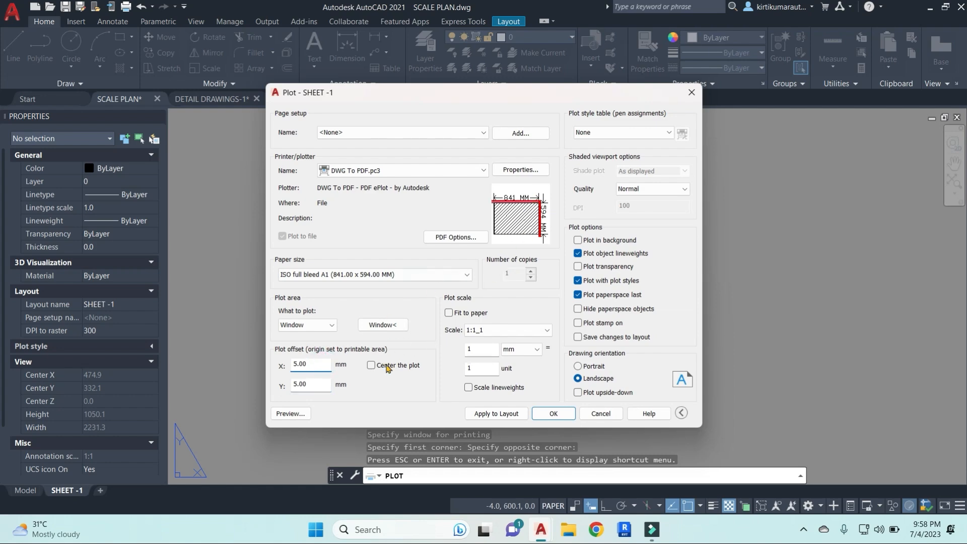
click(299, 412)
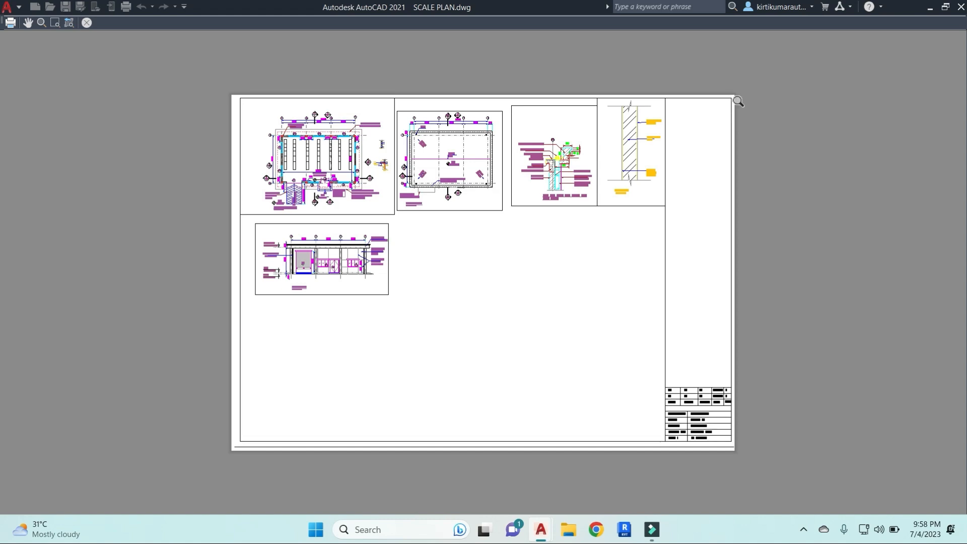
key(Escape)
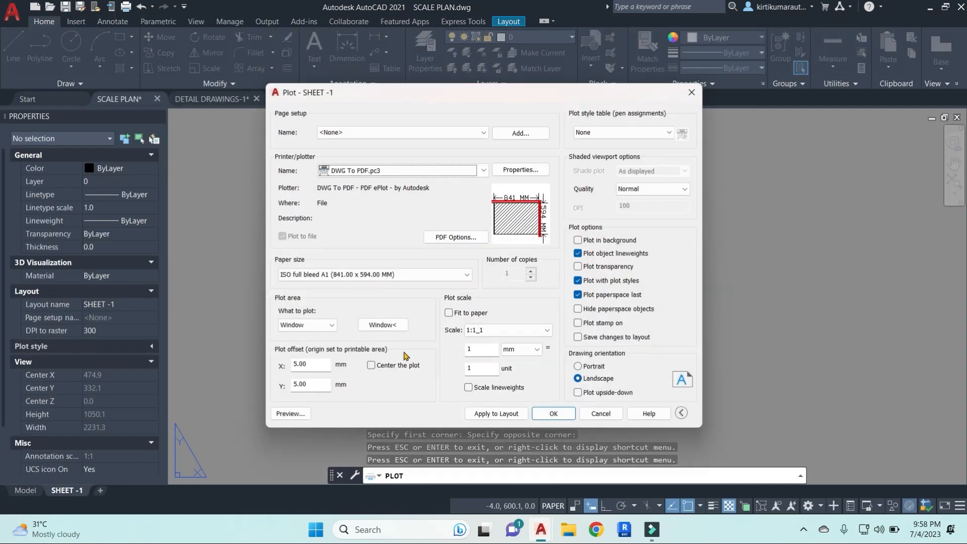
Redefine the plot window from the lower-right to the upper-left corner of the sheet's outer border and preview the plot
click(330, 325)
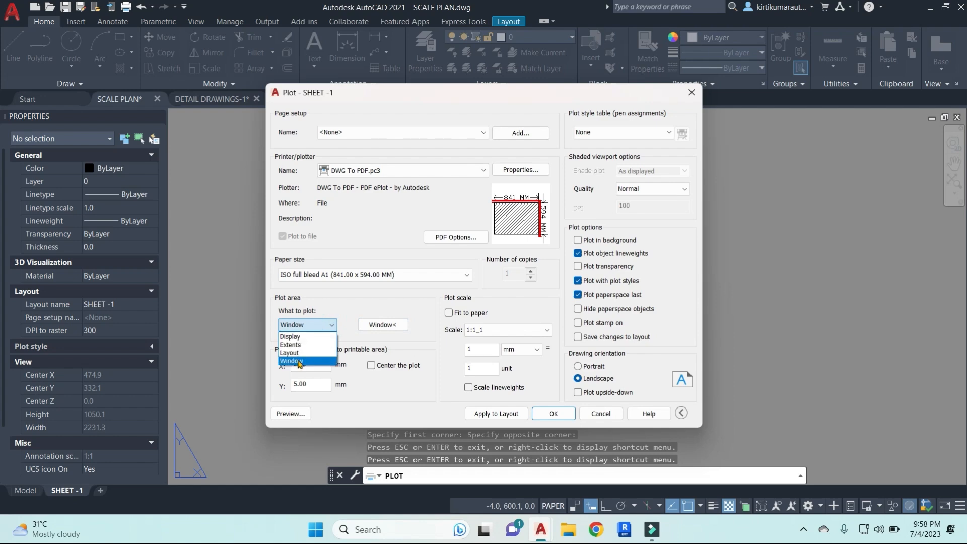
click(389, 326)
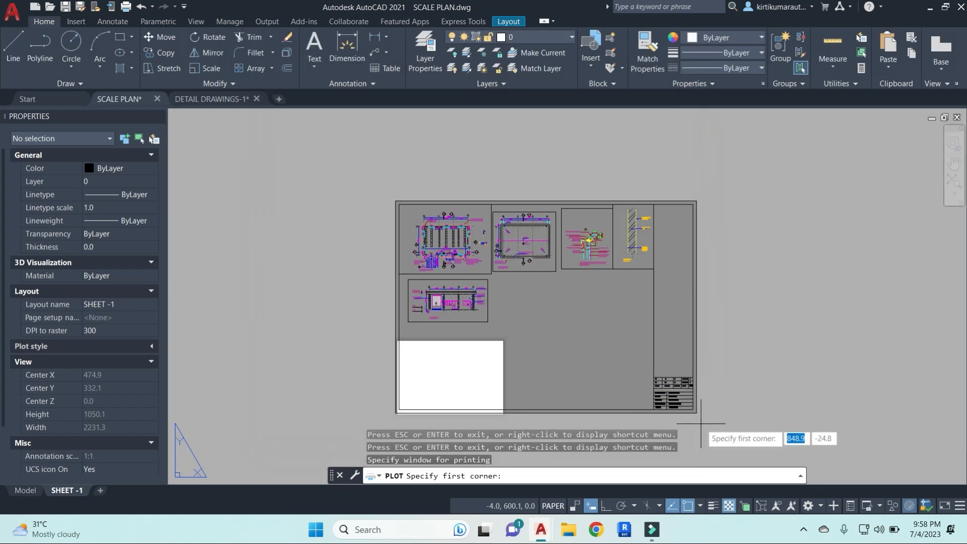
click(696, 414)
click(396, 202)
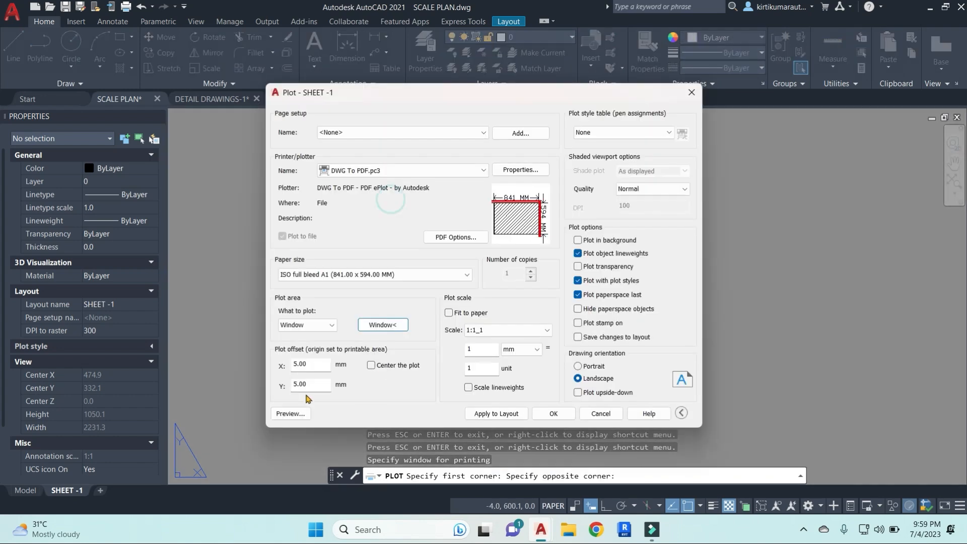
click(291, 414)
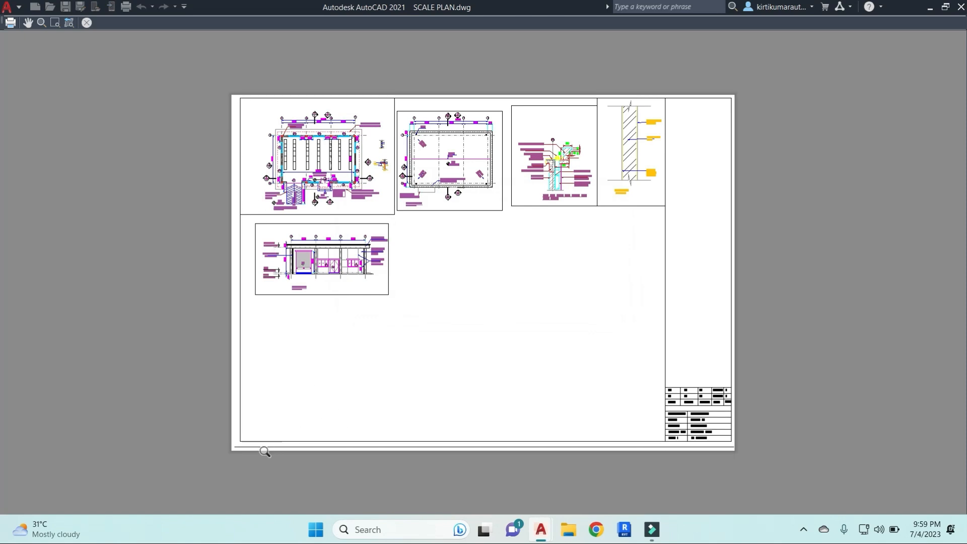
key(Escape)
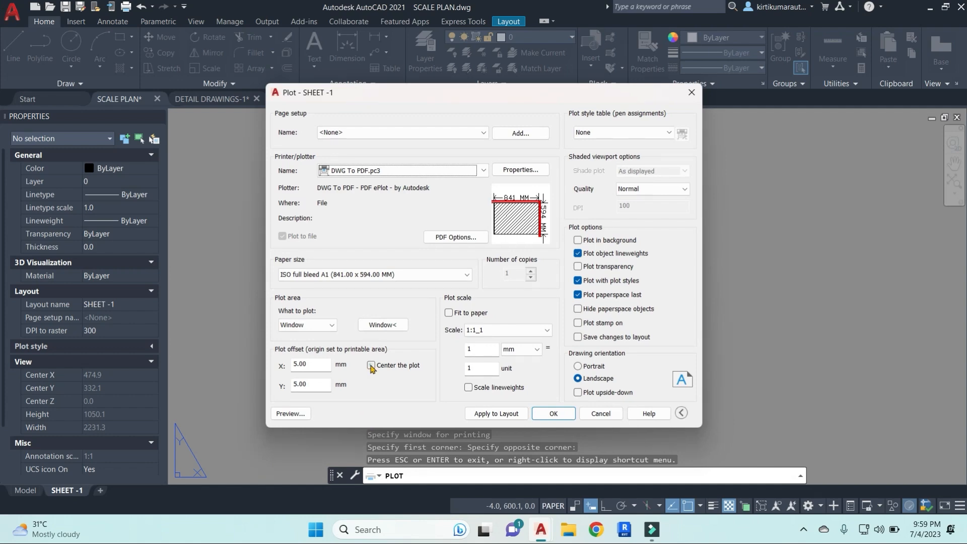
Centre the plot on the paper and preview the sheet
click(372, 366)
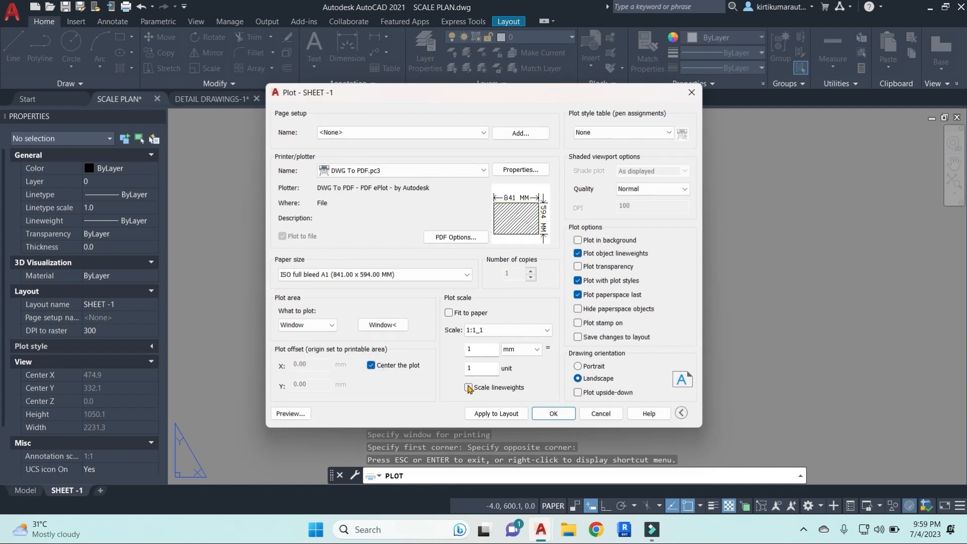
click(305, 412)
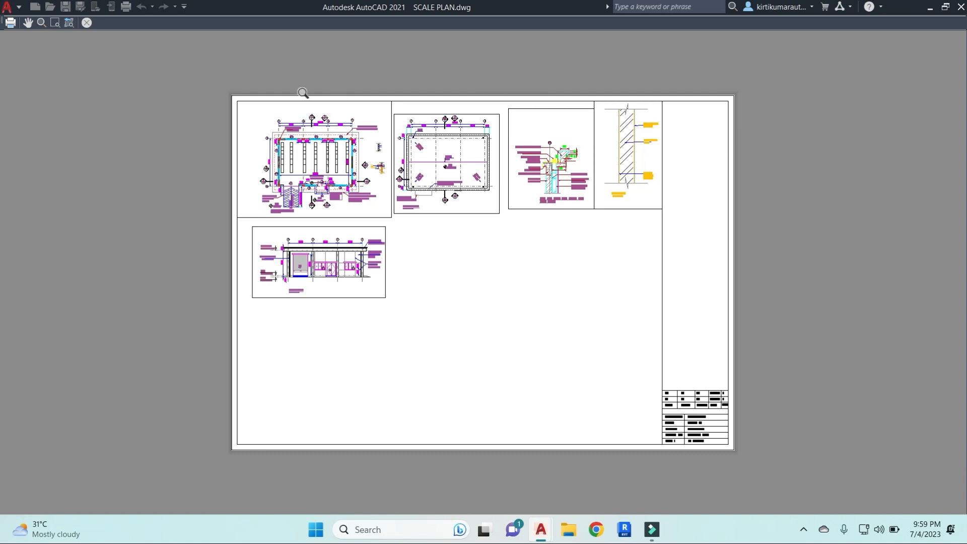
key(Escape)
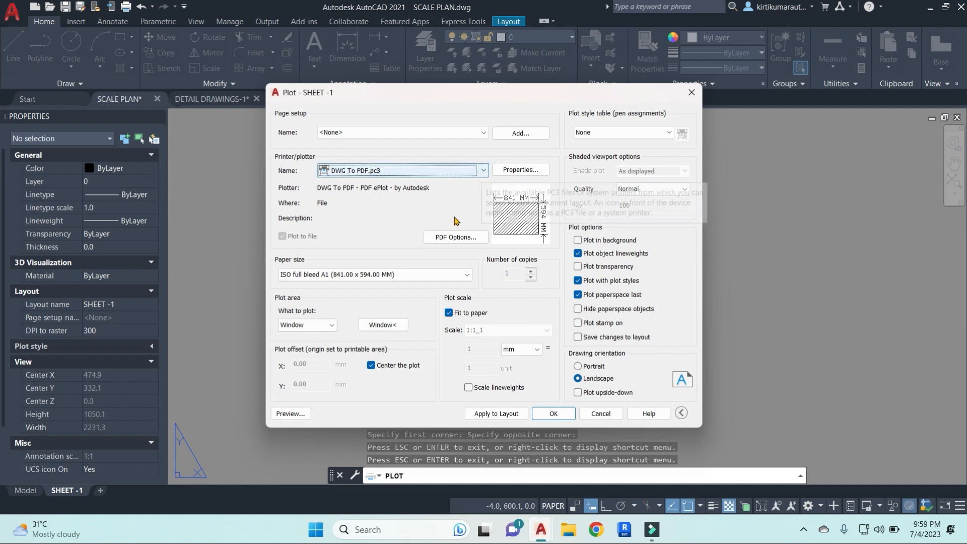
Scale the plot to fit the paper, keep Window as the plot area, and apply the settings to the layout
click(331, 325)
click(364, 292)
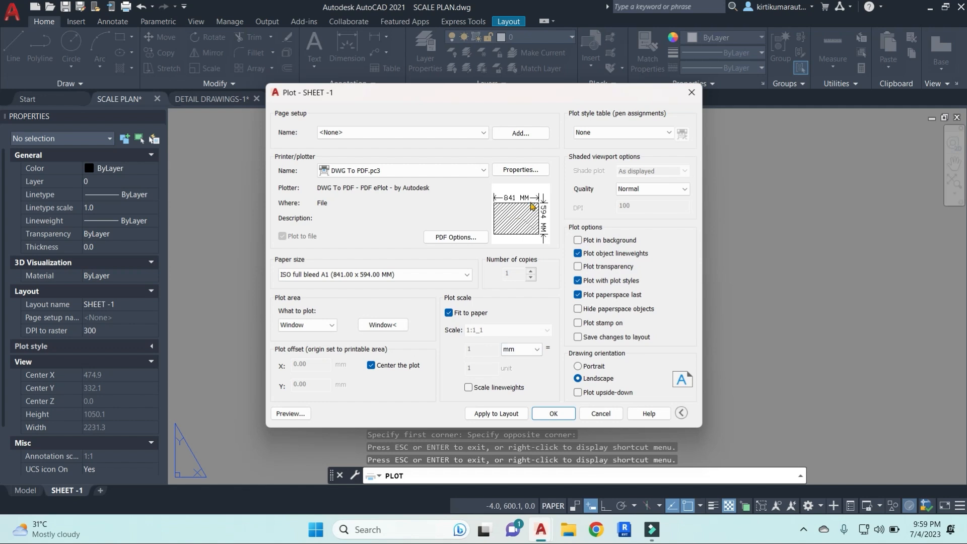
mouse_move(534, 218)
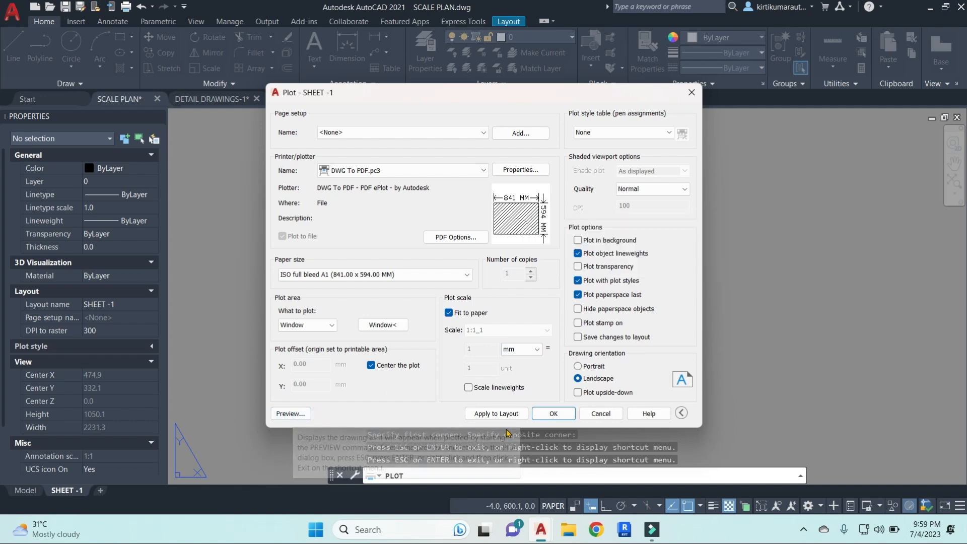
click(511, 414)
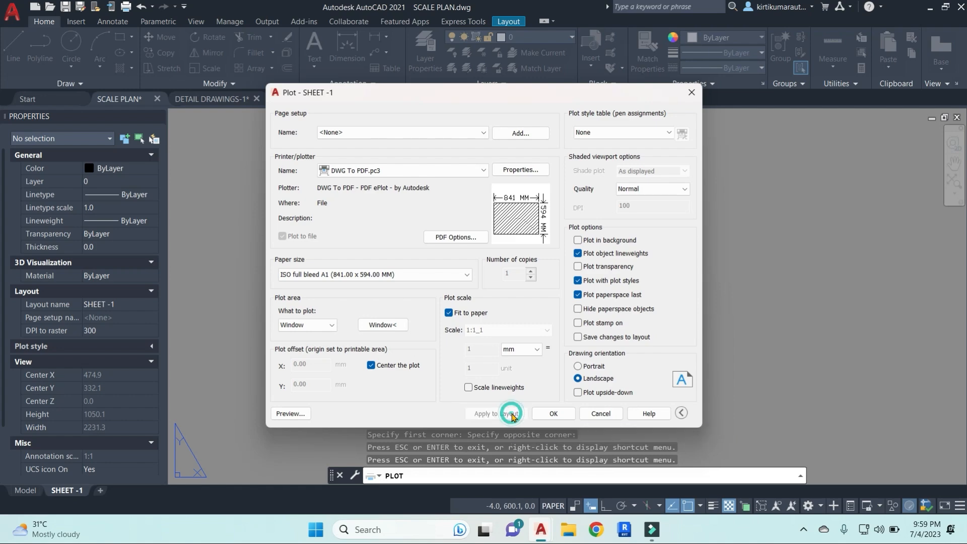
Check the layout sheet behind the plot settings and preview the fitted, centred plot
mouse_move(561, 97)
mouse_down()
mouse_move(371, 279)
mouse_move(223, 257)
mouse_up()
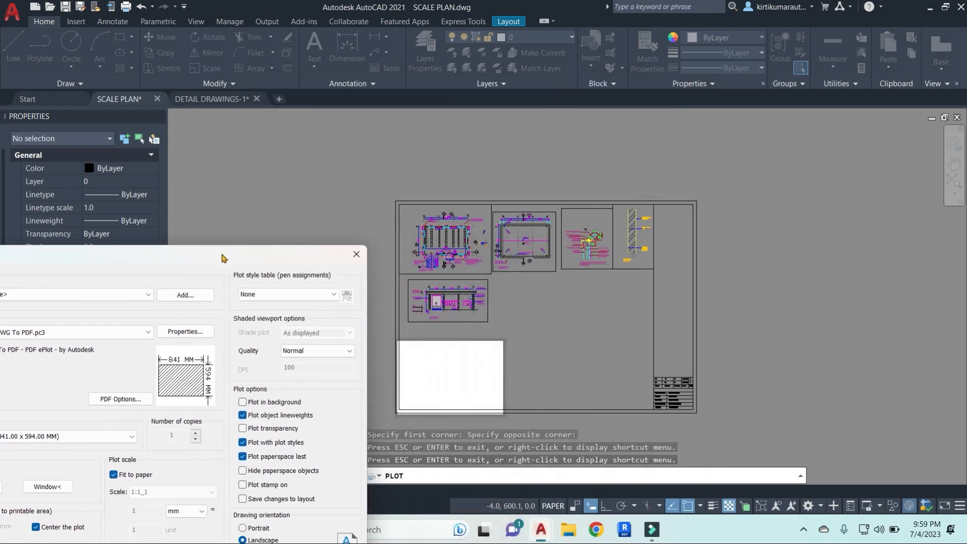
drag(291, 262, 572, 117)
click(295, 381)
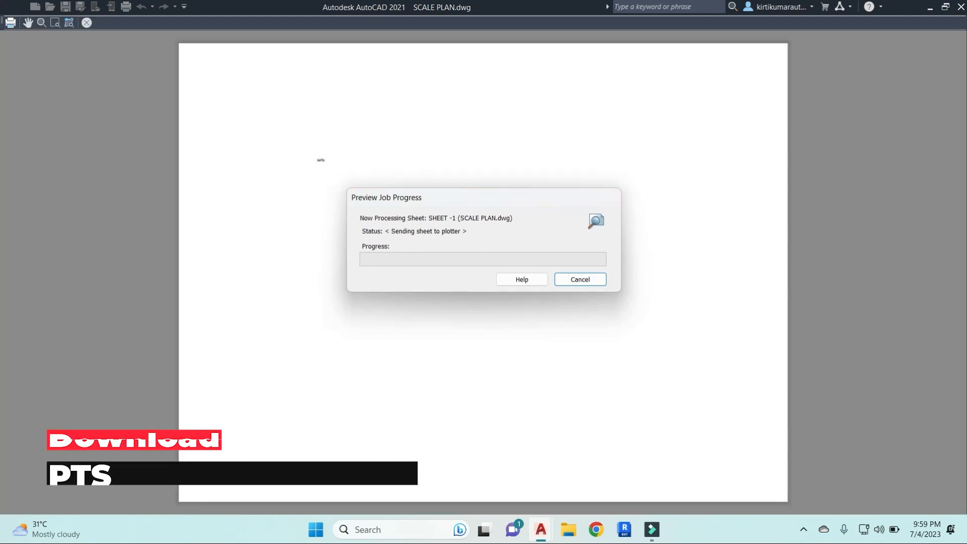
key(Escape)
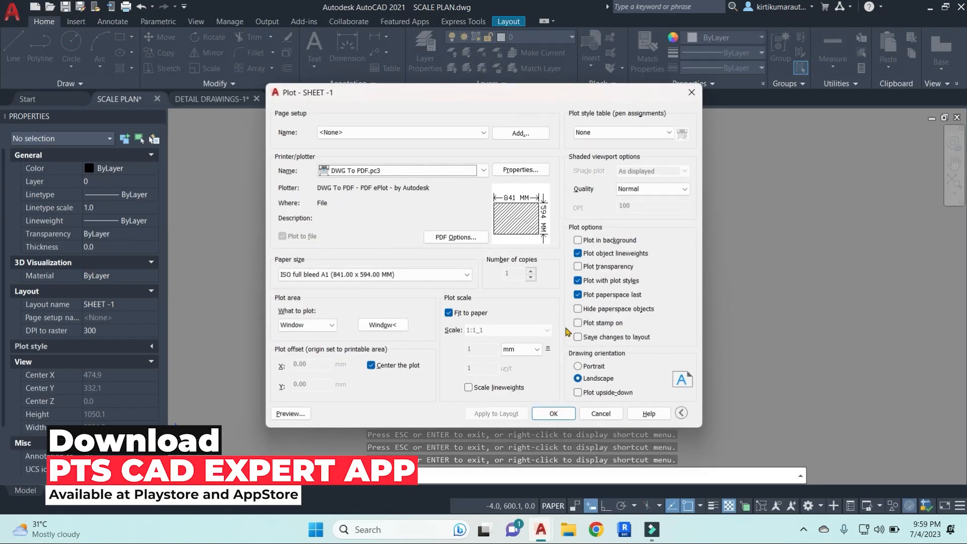
Plot the sheet to a PDF file named ASD in the Documents folder and return to the drawing from the PDF viewer
click(555, 412)
click(504, 378)
drag(504, 378, 393, 385)
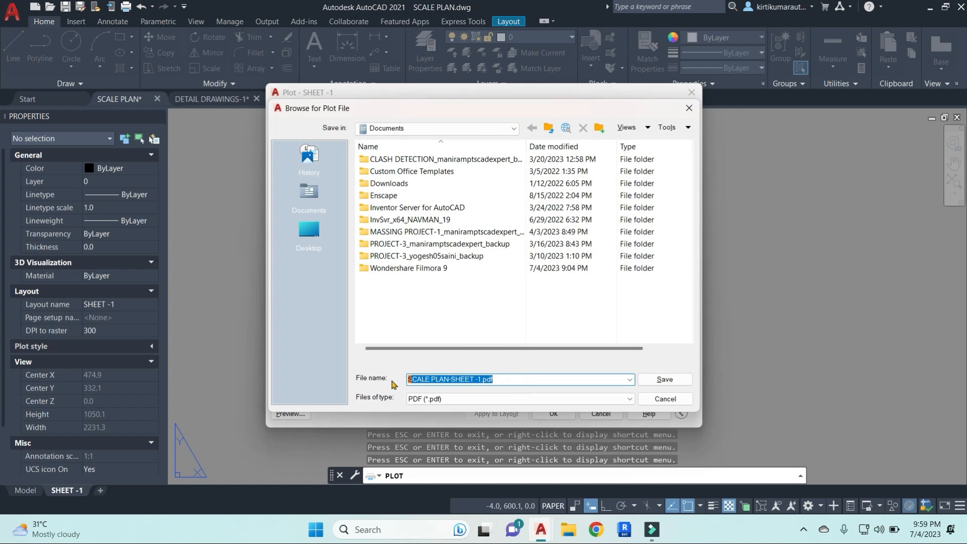
text(ASD)
click(686, 382)
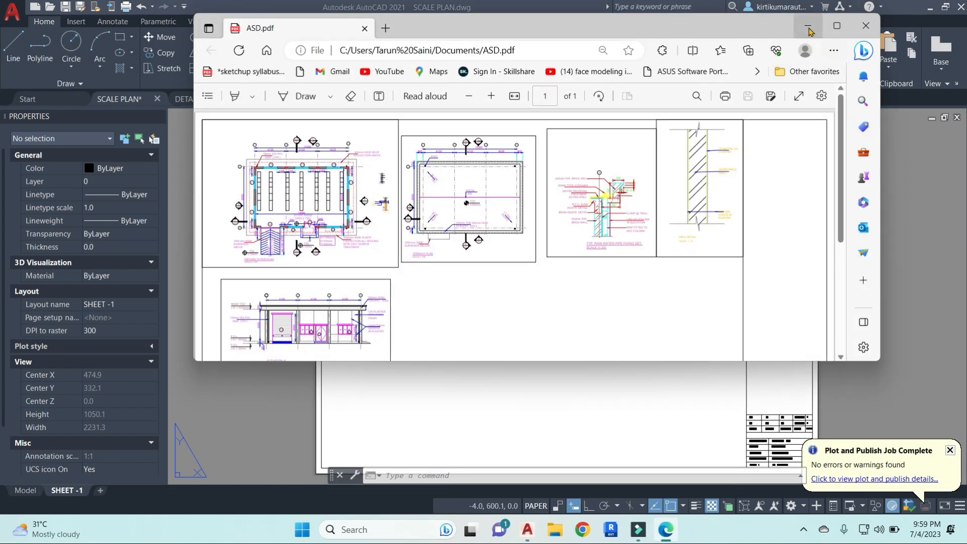
click(809, 25)
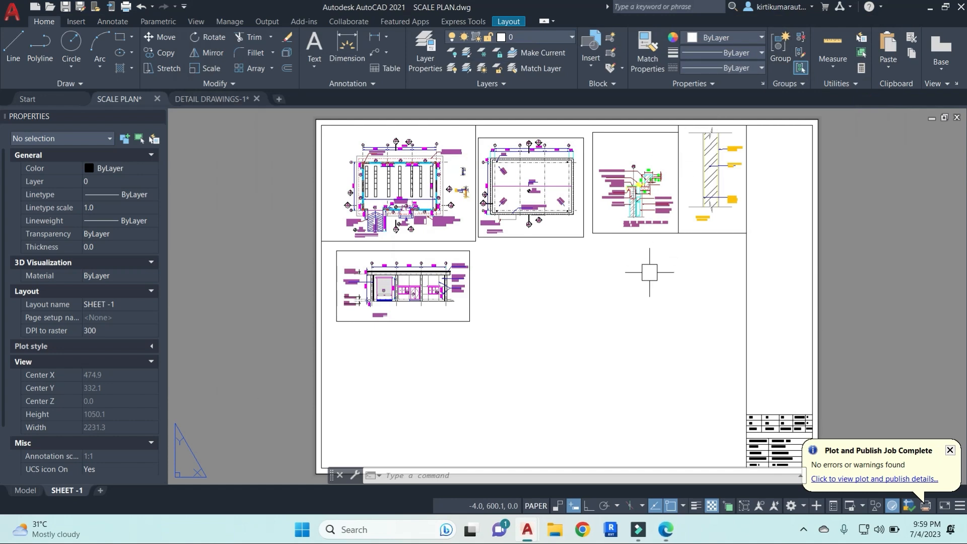
Start another single-sheet plot of the layout and review the plot area and lineweight scaling options, keeping Window and unscaled lineweights
scroll(643, 270, down, 3)
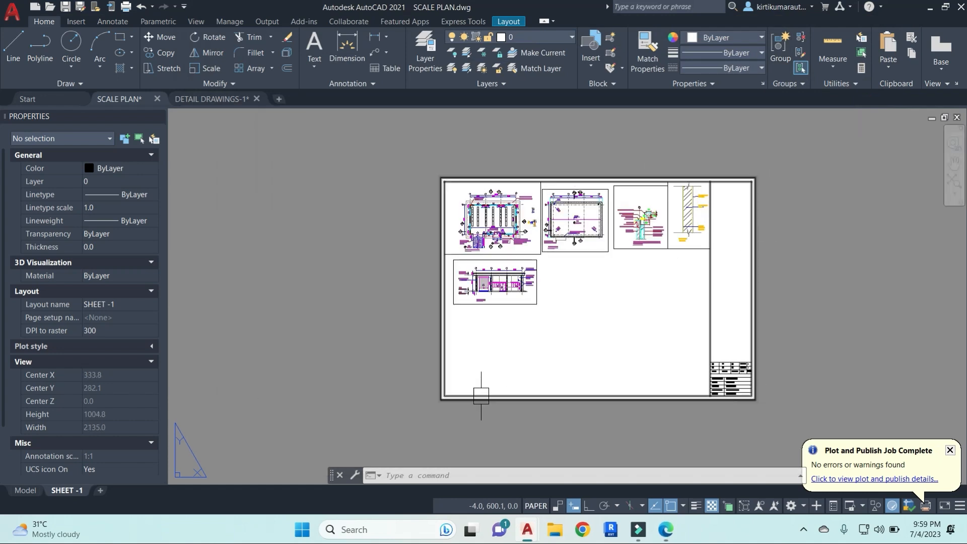
middle_drag(652, 358, 570, 344)
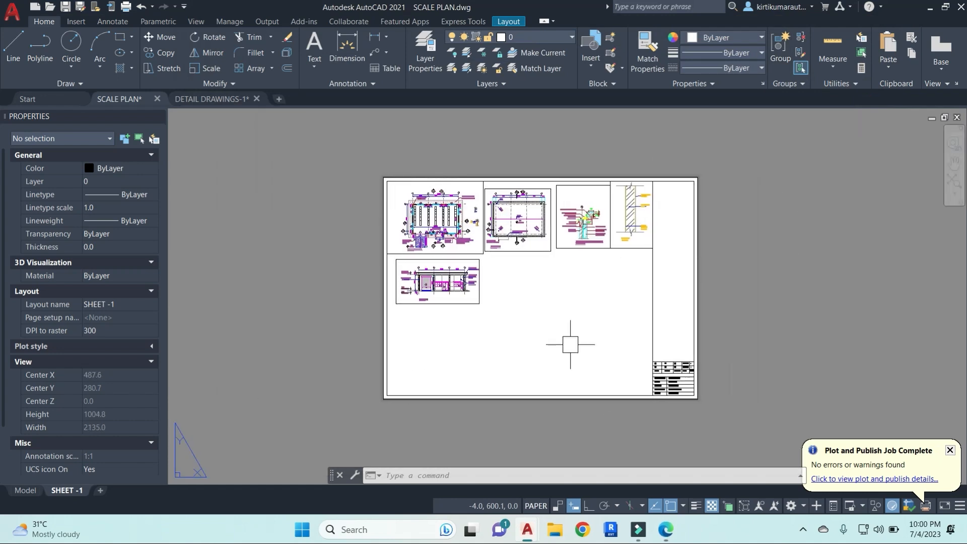
key(ctrl+p)
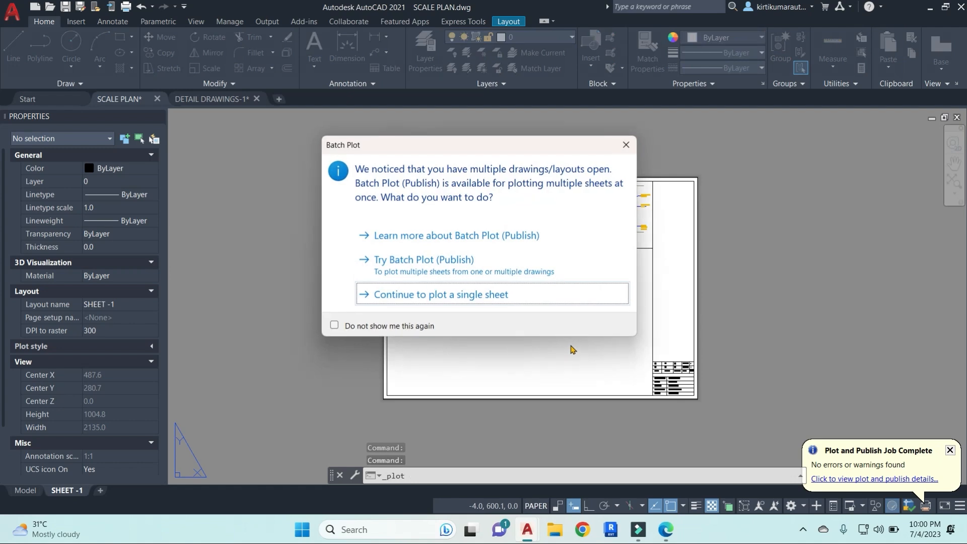
click(585, 297)
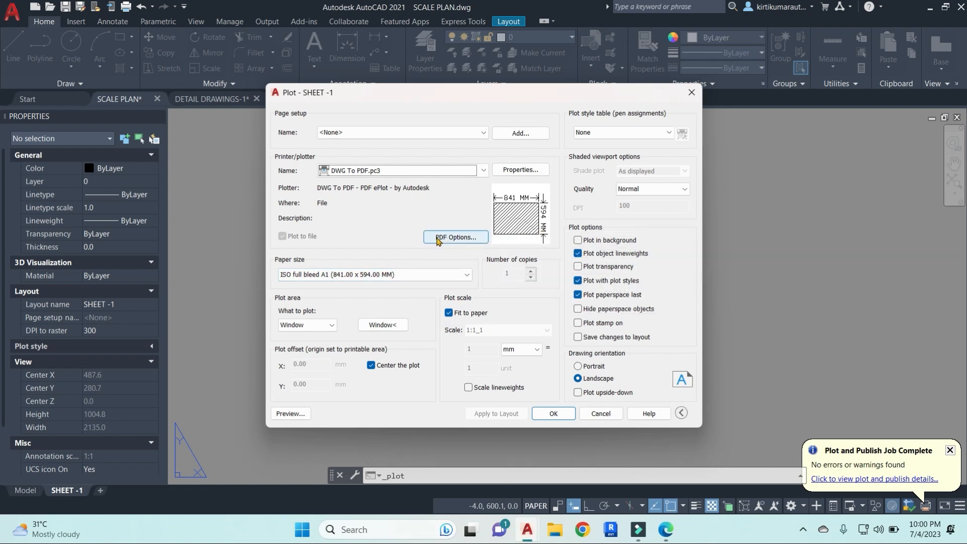
click(333, 325)
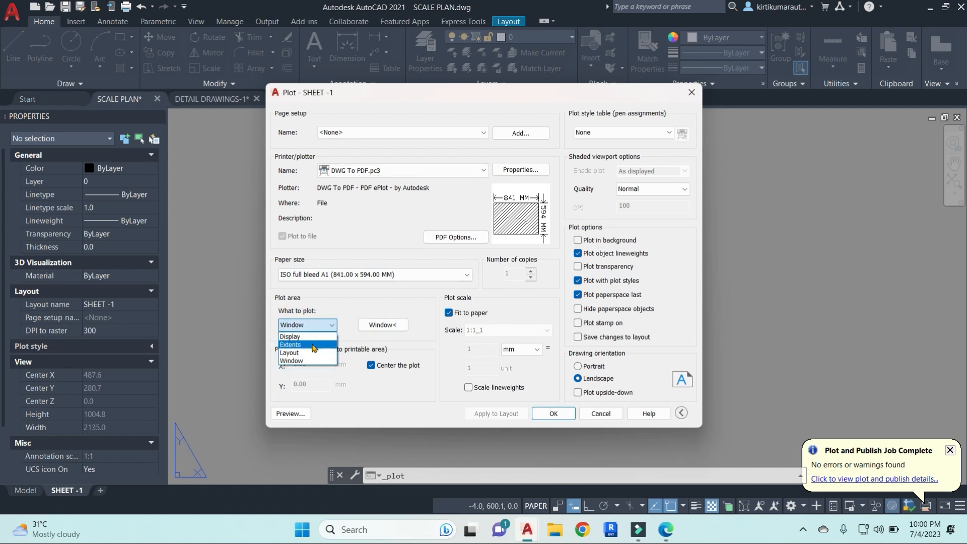
click(361, 304)
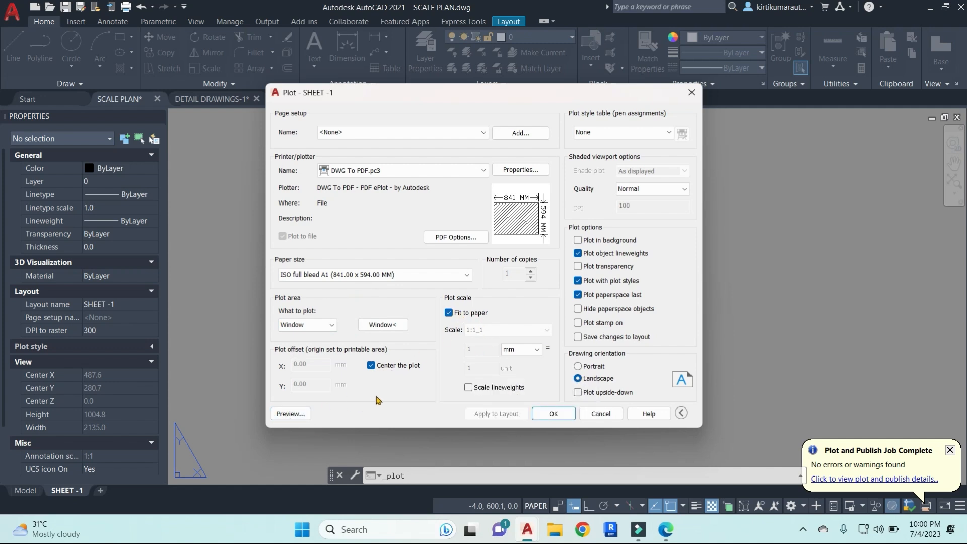
click(469, 387)
click(468, 387)
Examine the DWG To PDF plotter's paper sizes and custom PDF quality options, discarding any changes
click(525, 162)
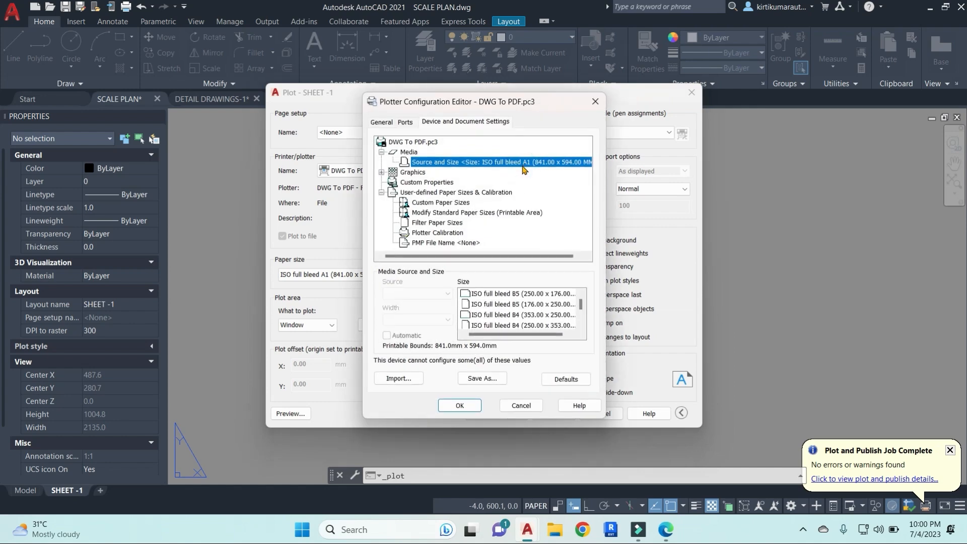
click(517, 295)
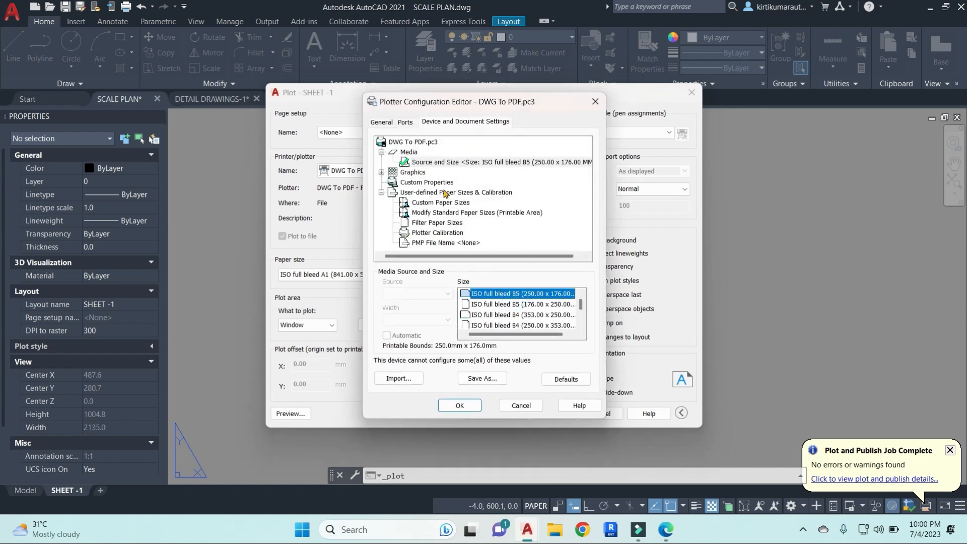
click(417, 182)
click(521, 328)
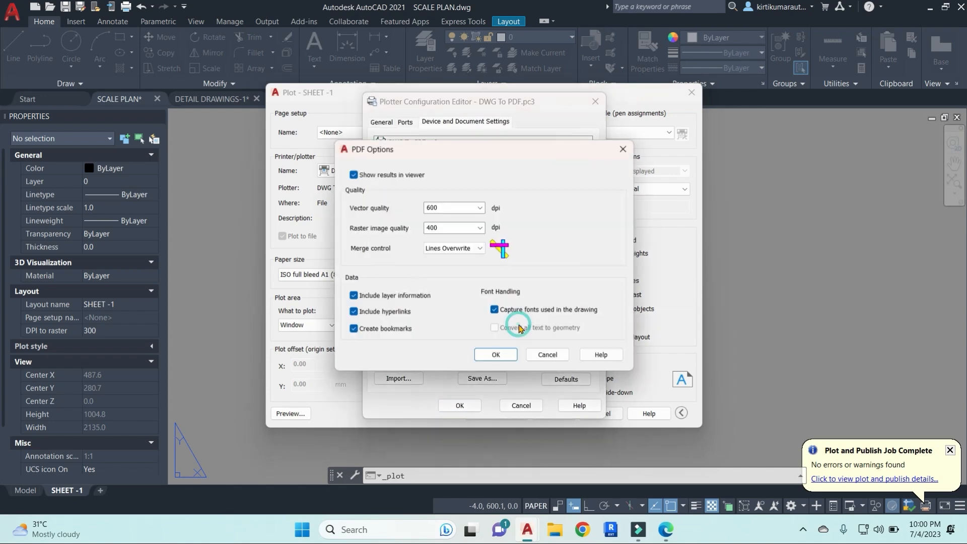
click(480, 207)
click(526, 203)
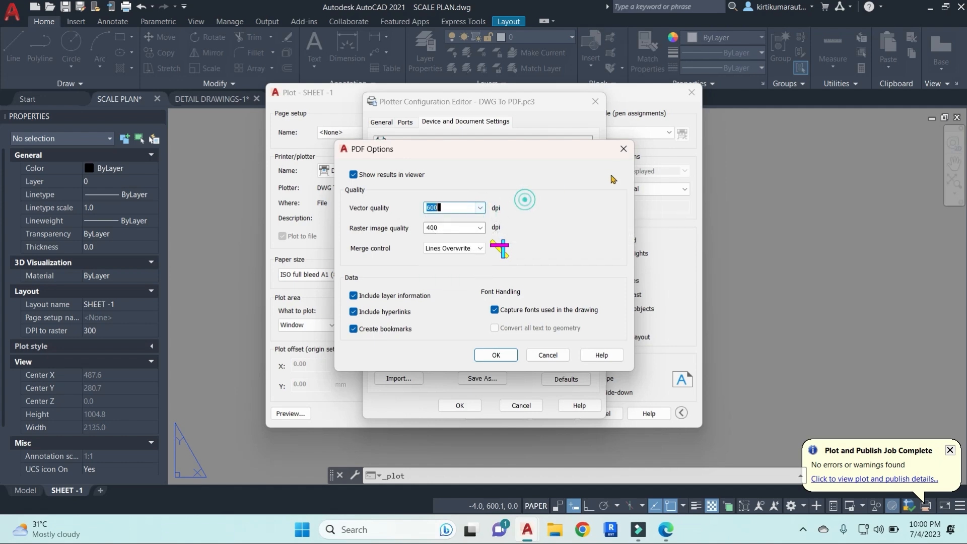
click(623, 150)
click(596, 101)
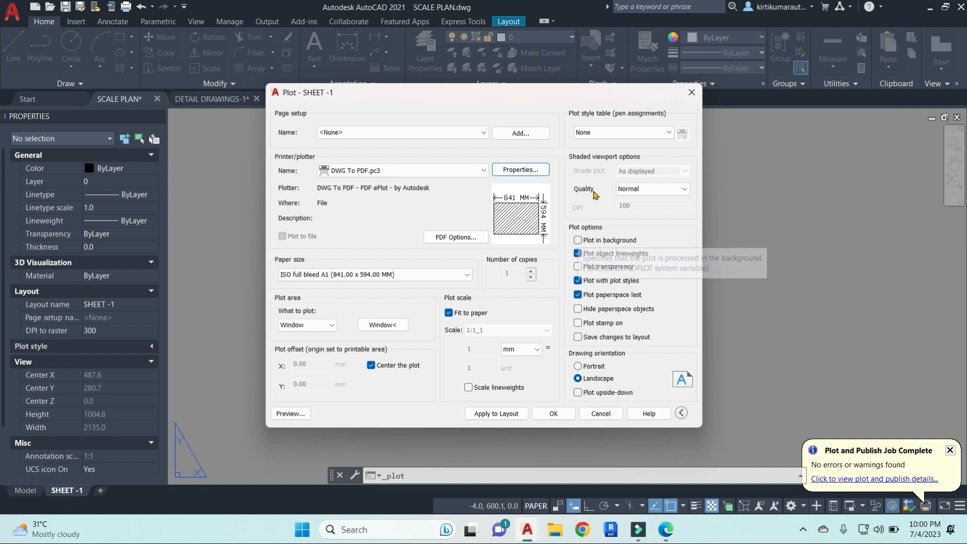
Try the Presentation and Draft quality levels for shaded viewports
click(621, 191)
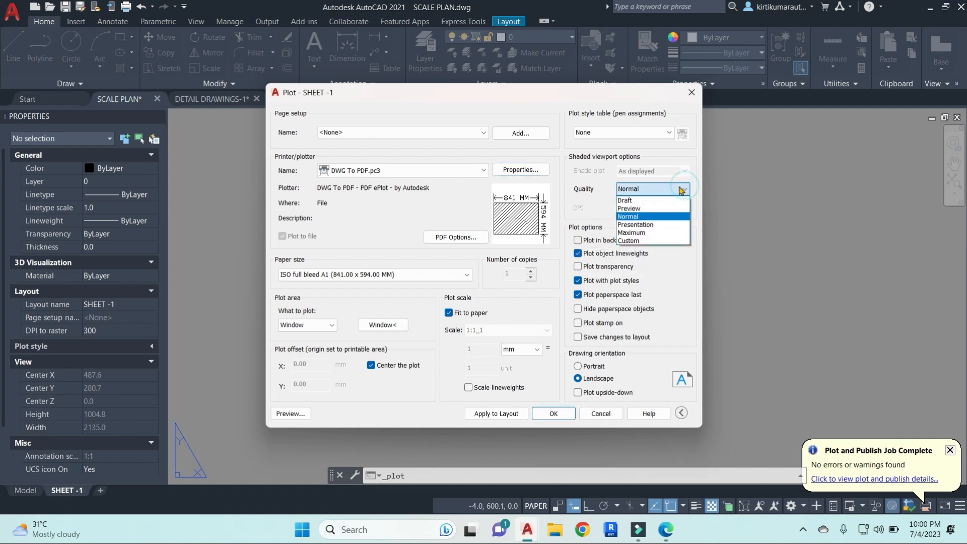
click(636, 224)
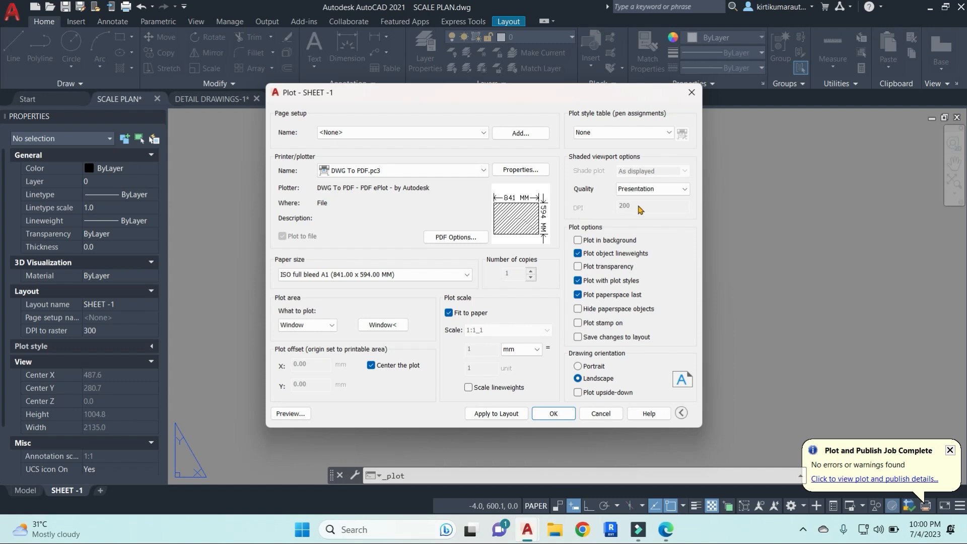
click(680, 189)
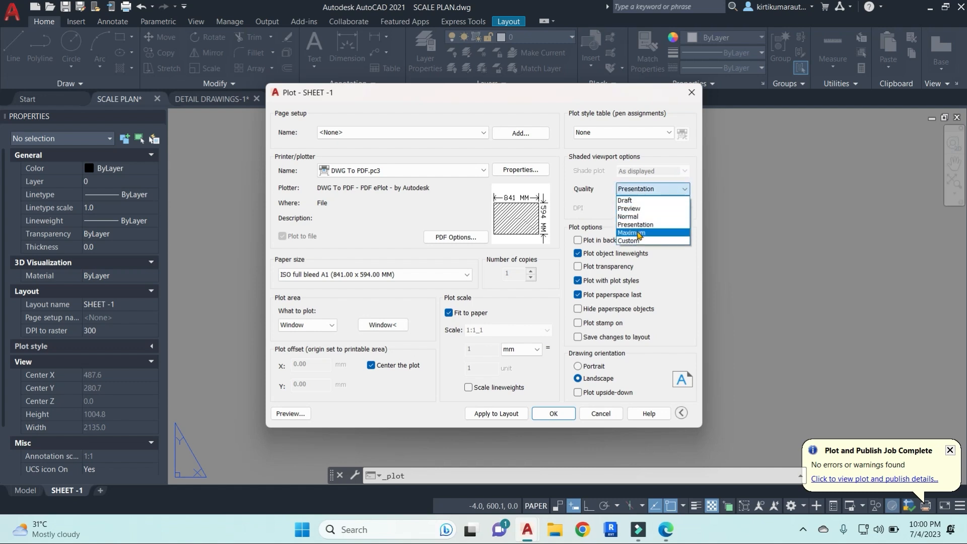
click(633, 201)
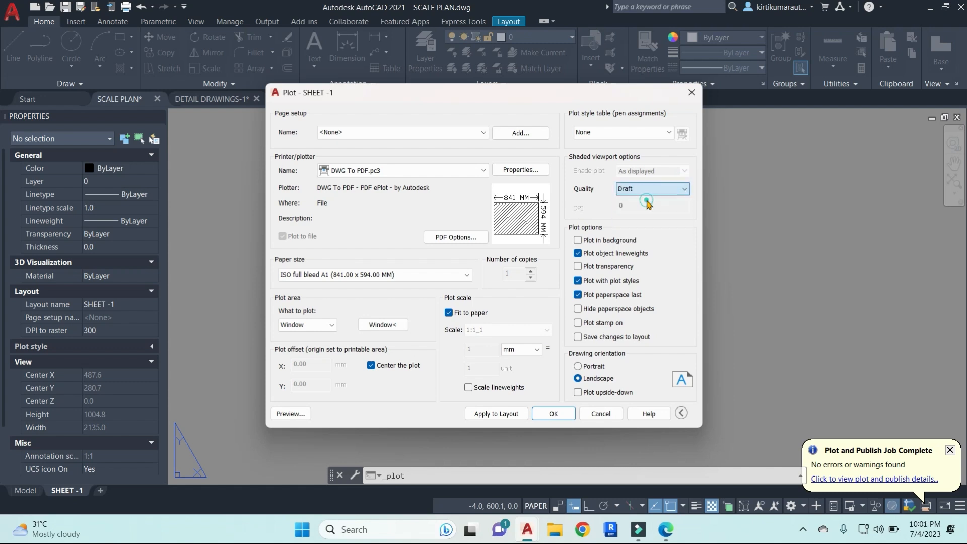
Set the shaded viewport quality to Custom with 600 DPI
click(685, 188)
click(635, 240)
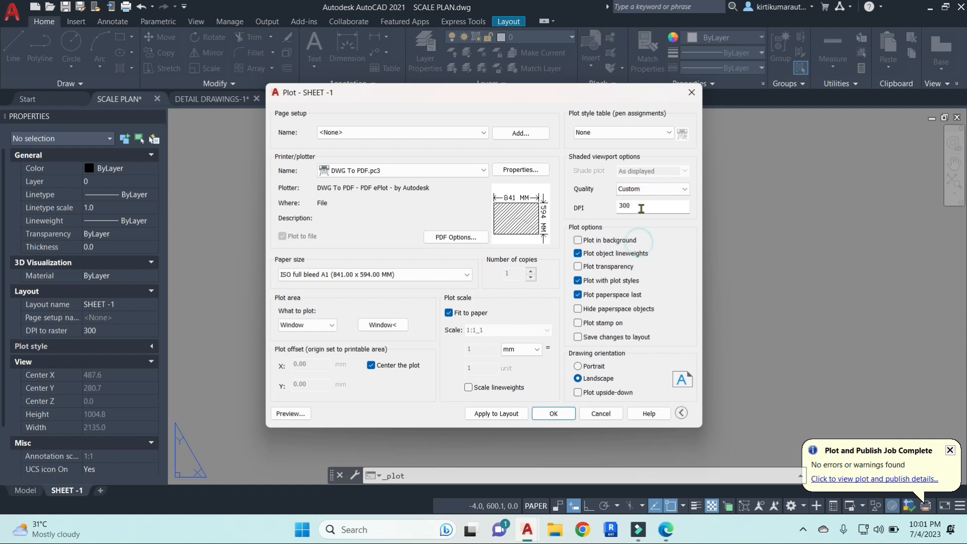
drag(650, 204, 599, 211)
click(655, 235)
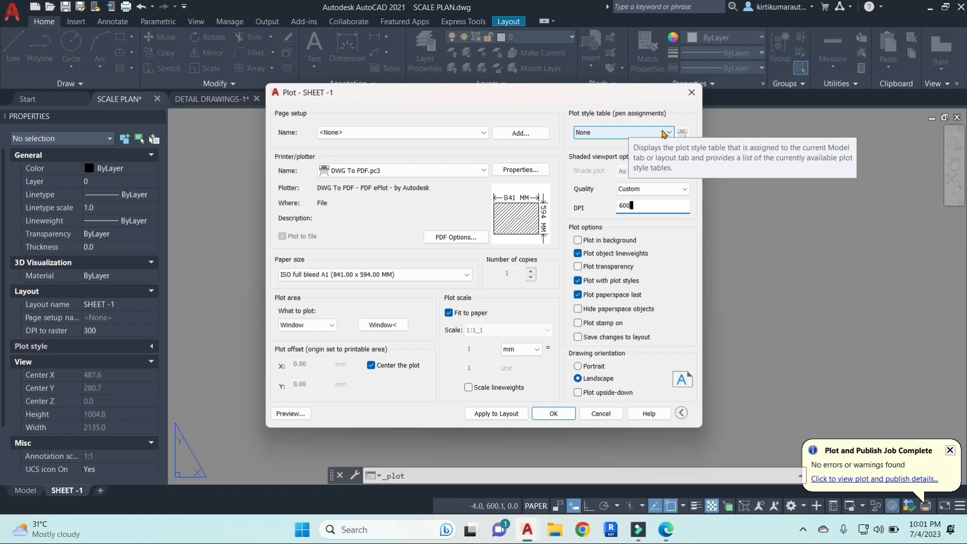
mouse_move(517, 87)
mouse_down()
mouse_move(812, 174)
mouse_move(679, 178)
mouse_move(474, 277)
mouse_move(193, 116)
mouse_move(655, 154)
mouse_up()
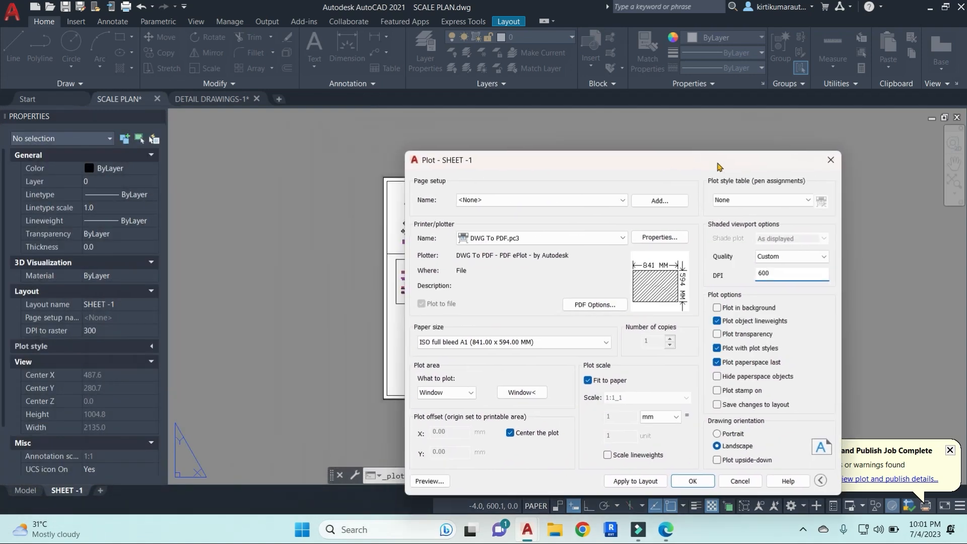
Look over the available plot style tables and close the plot setup without plotting
drag(718, 166, 821, 134)
drag(890, 134, 808, 128)
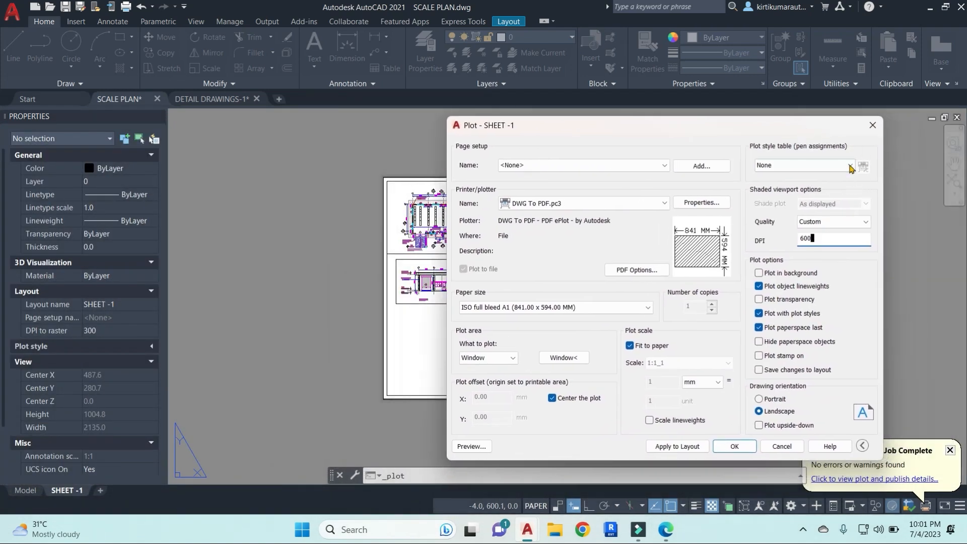
click(850, 165)
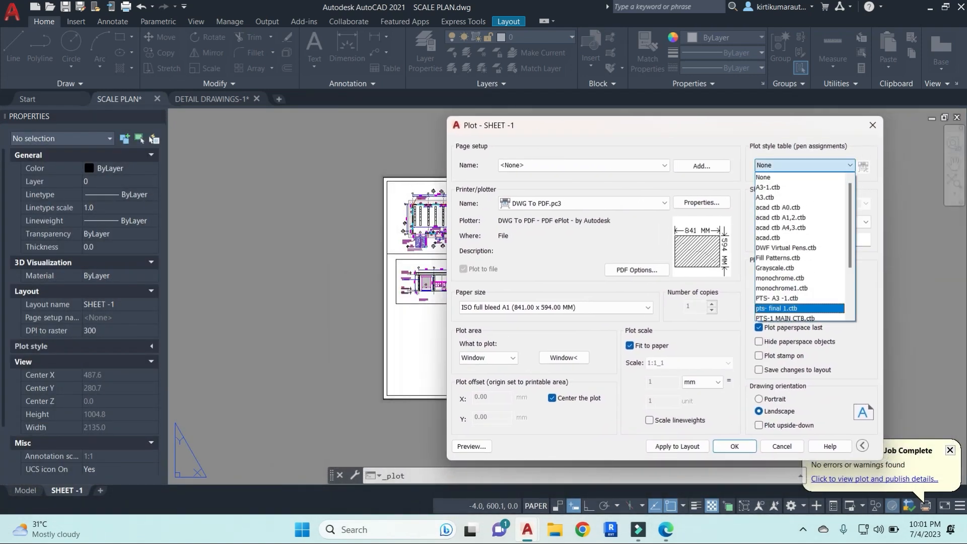
click(960, 170)
click(872, 128)
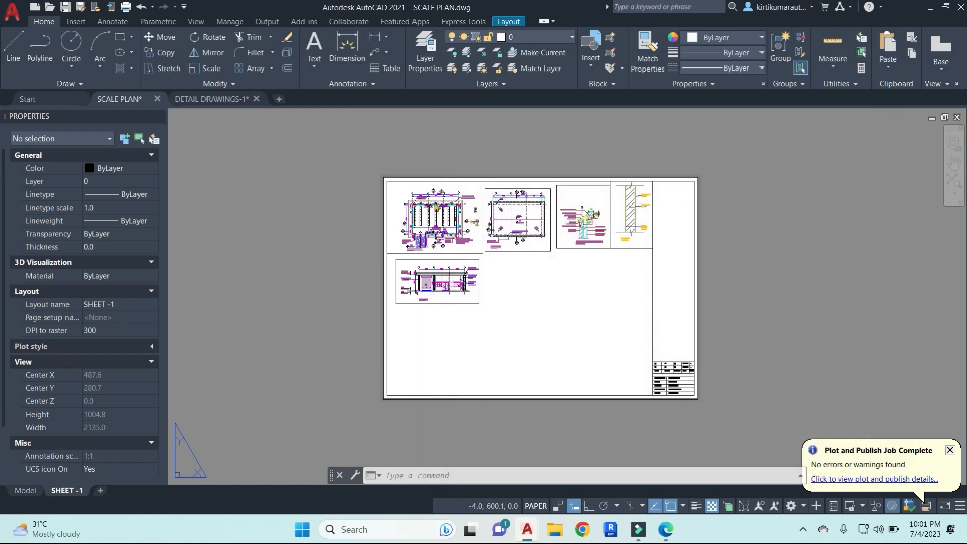
Inspect the properties of the dimension between grids 3 and 4 inside the ground floor plan viewport, and return to paper space
scroll(433, 202, up, 10)
scroll(486, 160, down, 8)
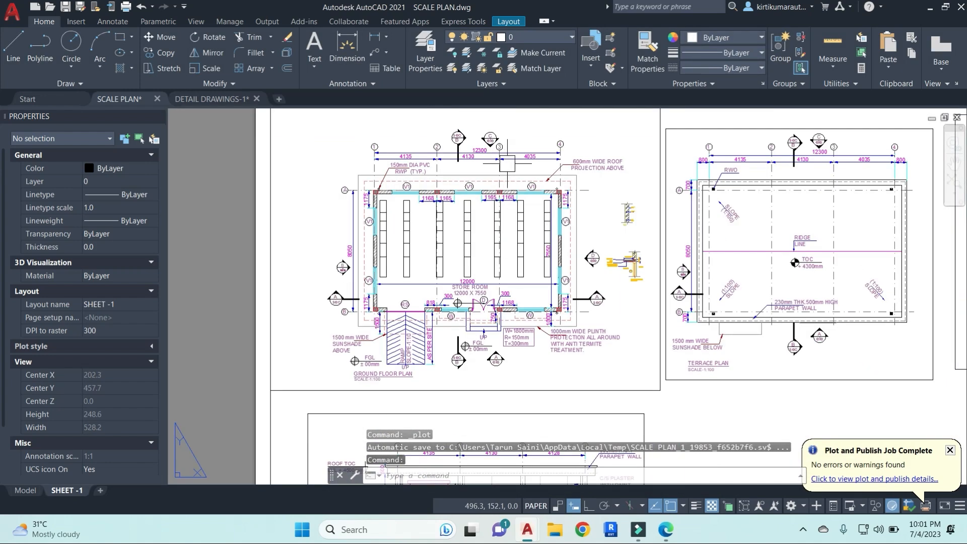
scroll(504, 154, up, 8)
double_click(517, 149)
click(517, 149)
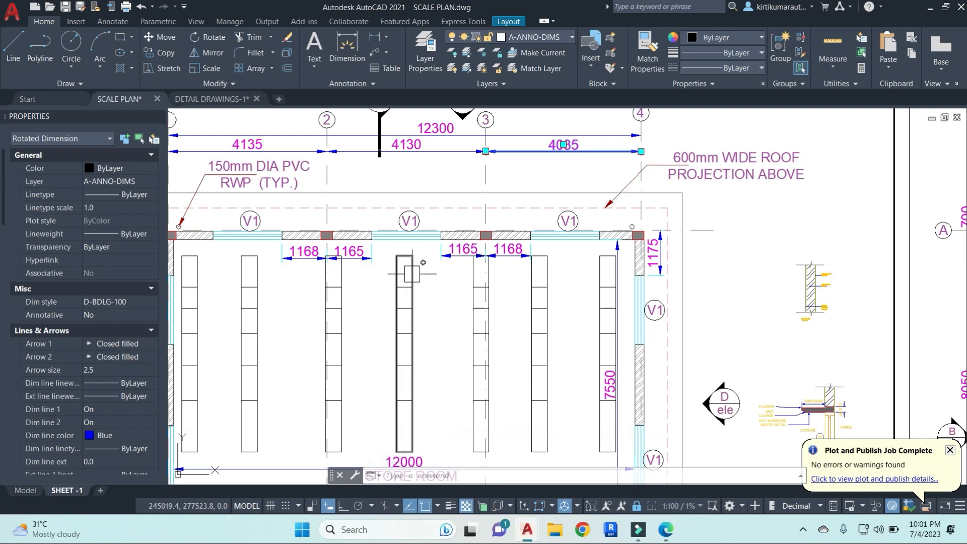
scroll(440, 273, down, 6)
key(Escape)
double_click(552, 154)
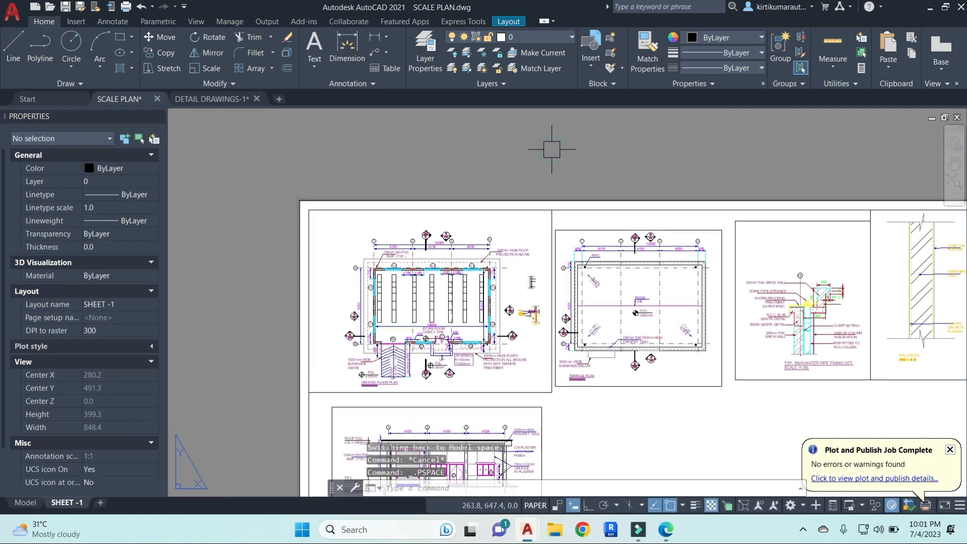
key(Escape)
click(552, 149)
key(Escape)
Compare Elevation A's line and text colours in the layout with model space, and return to the SHEET -1 layout
scroll(483, 443, up, 10)
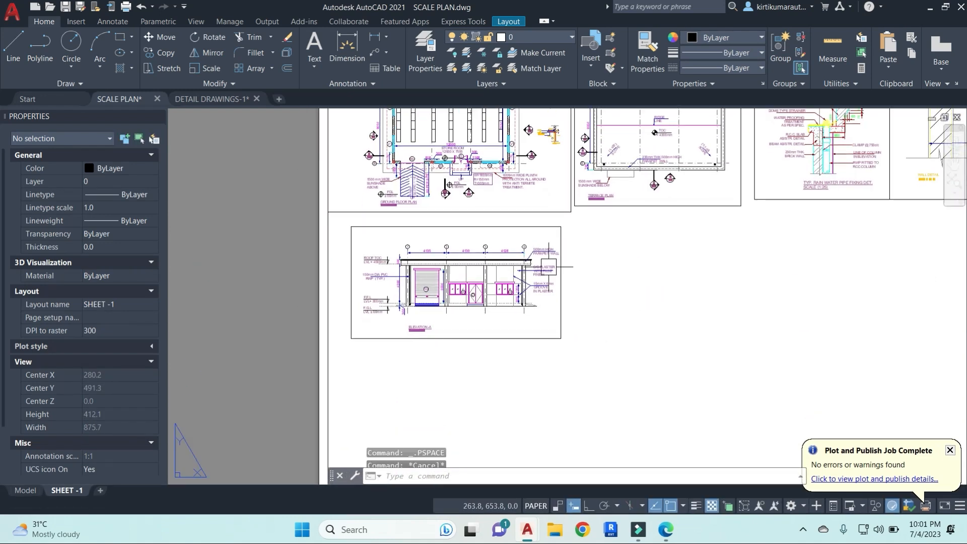
middle_drag(592, 263, 593, 304)
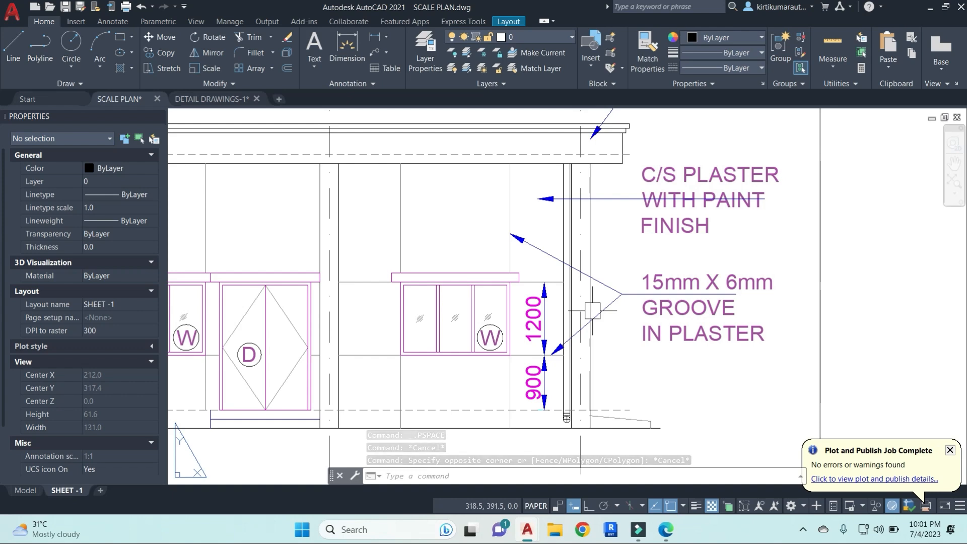
scroll(592, 224, up, 2)
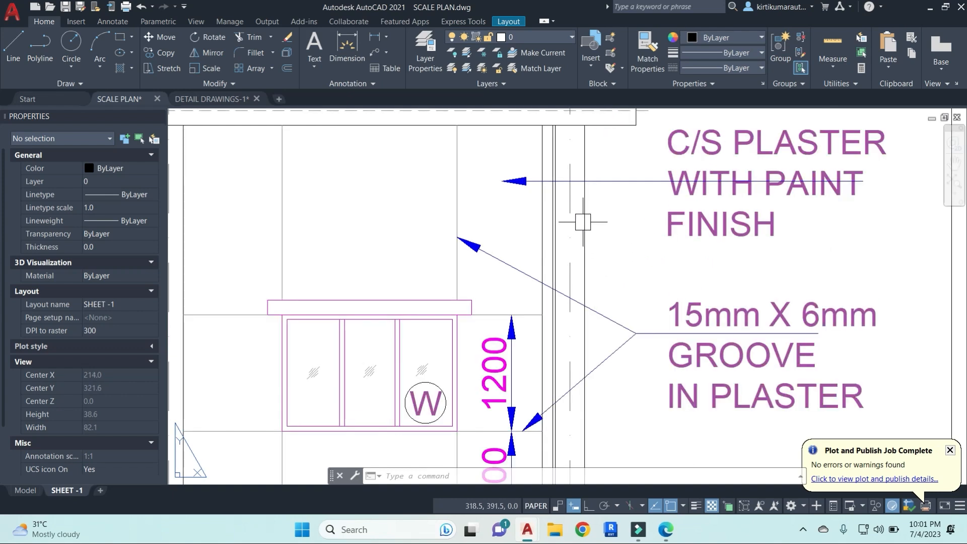
key(ctrl+Page_Up)
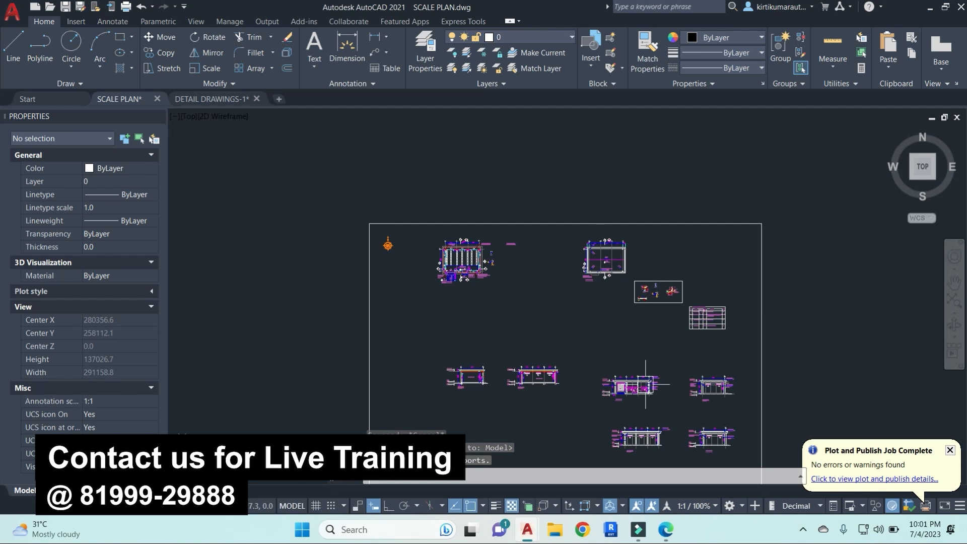
scroll(630, 386, up, 10)
scroll(680, 376, up, 2)
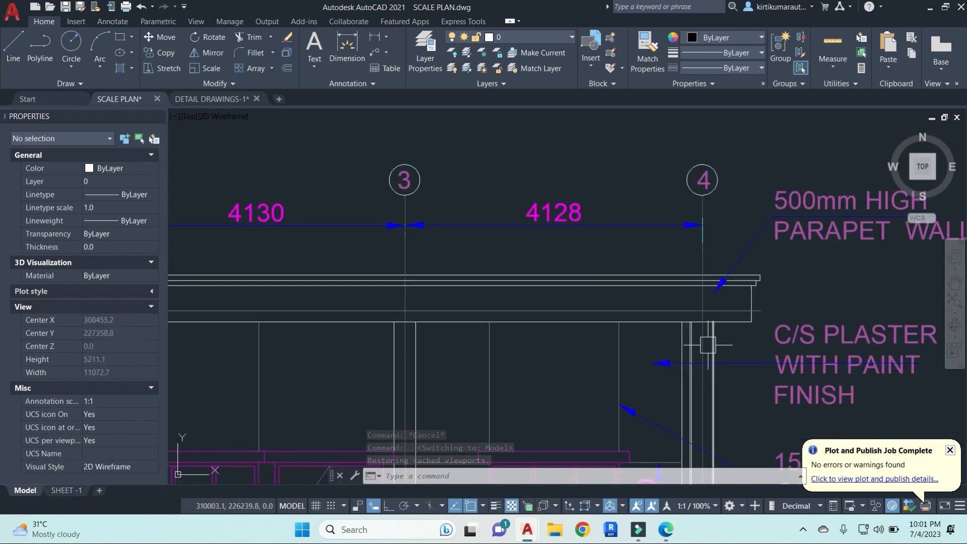
click(78, 486)
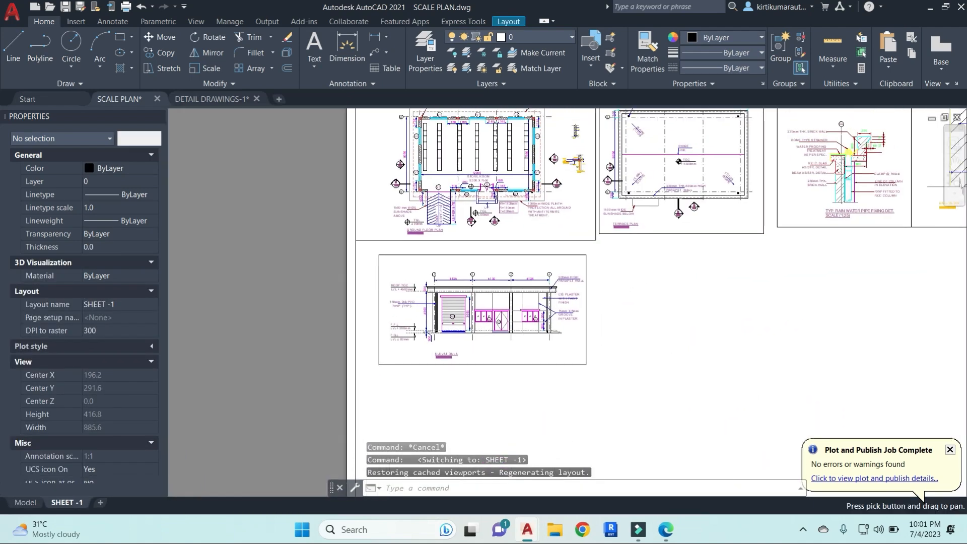
Start a single-sheet plot of the layout with the PTS- A3 -1.ctb plot style table
key(ctrl+p)
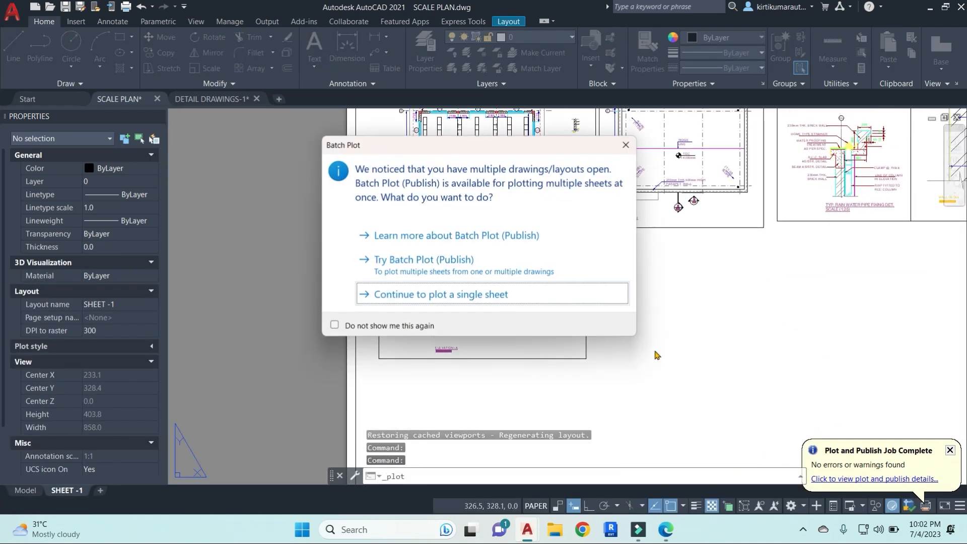
click(521, 287)
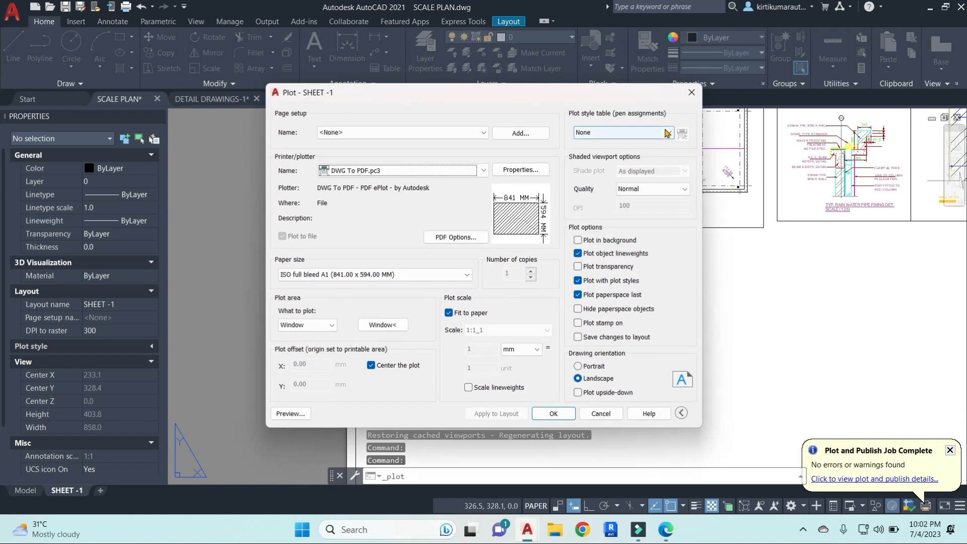
click(668, 132)
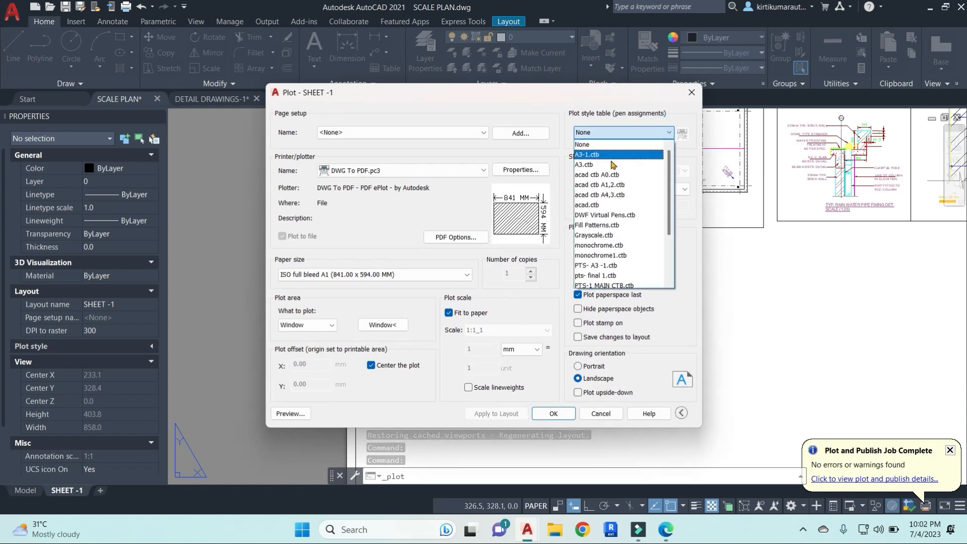
click(612, 271)
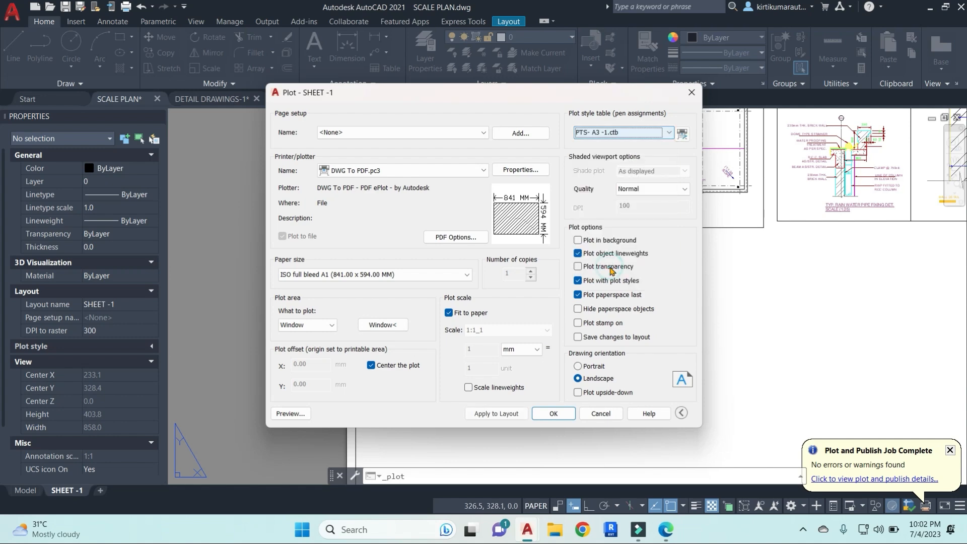
Edit the PTS- A3 -1.ctb plot style table so Color 255 plots in Red, and save it
click(682, 134)
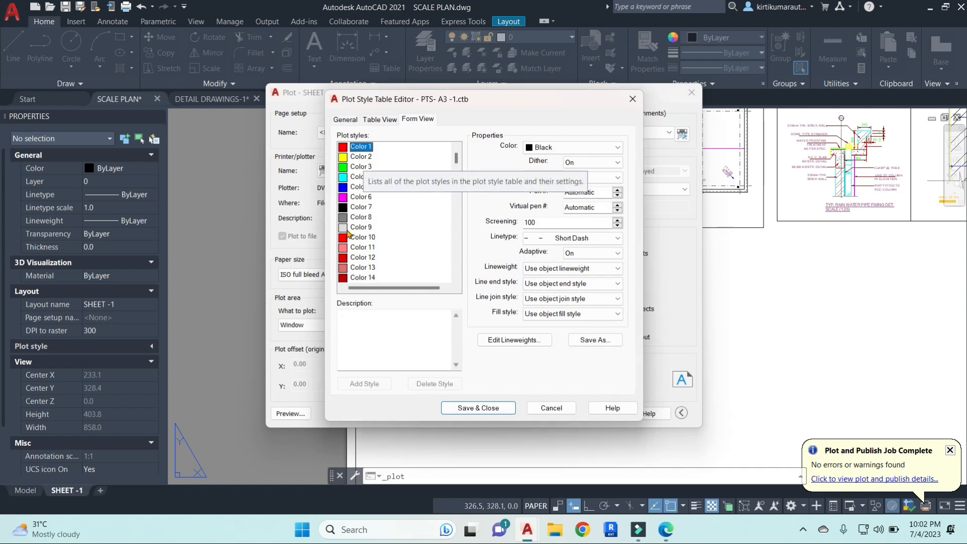
scroll(347, 232, down, 20)
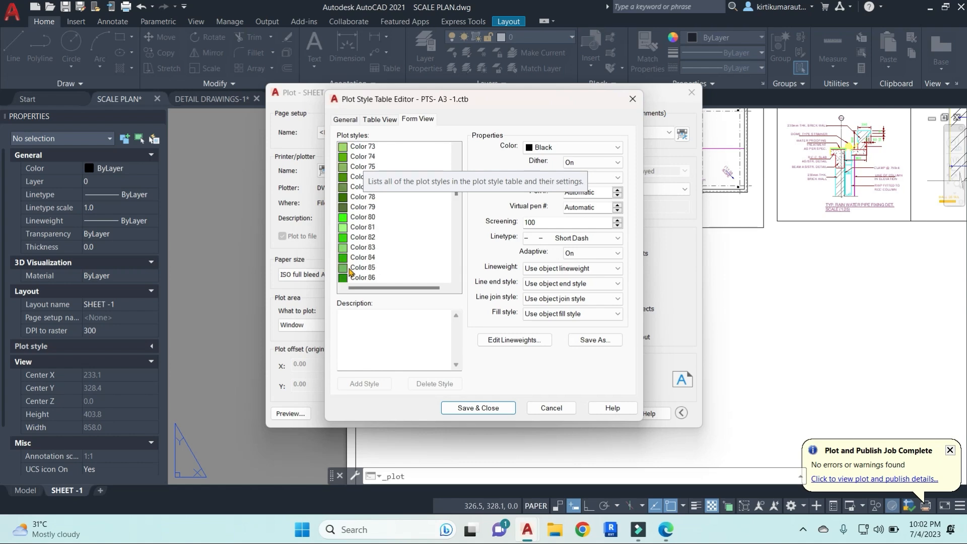
drag(455, 194, 456, 267)
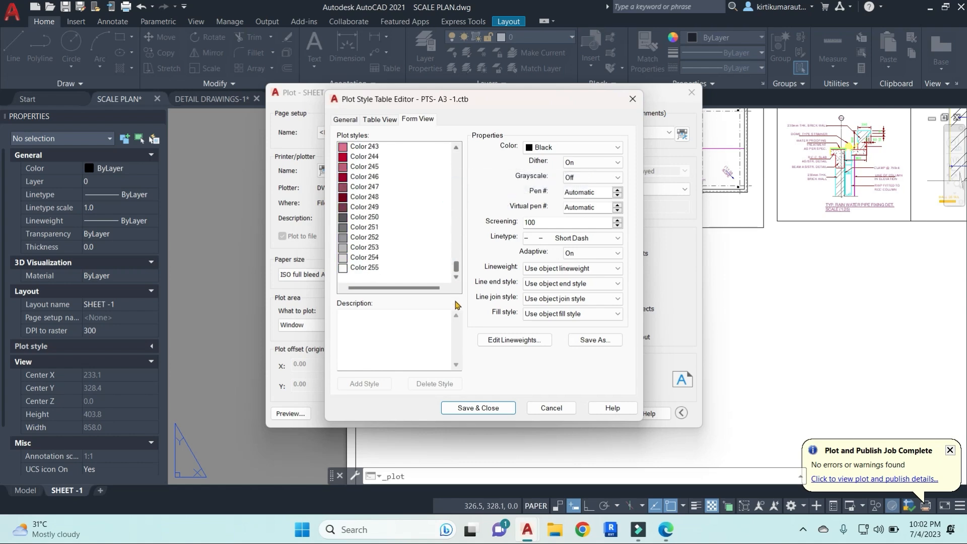
click(342, 267)
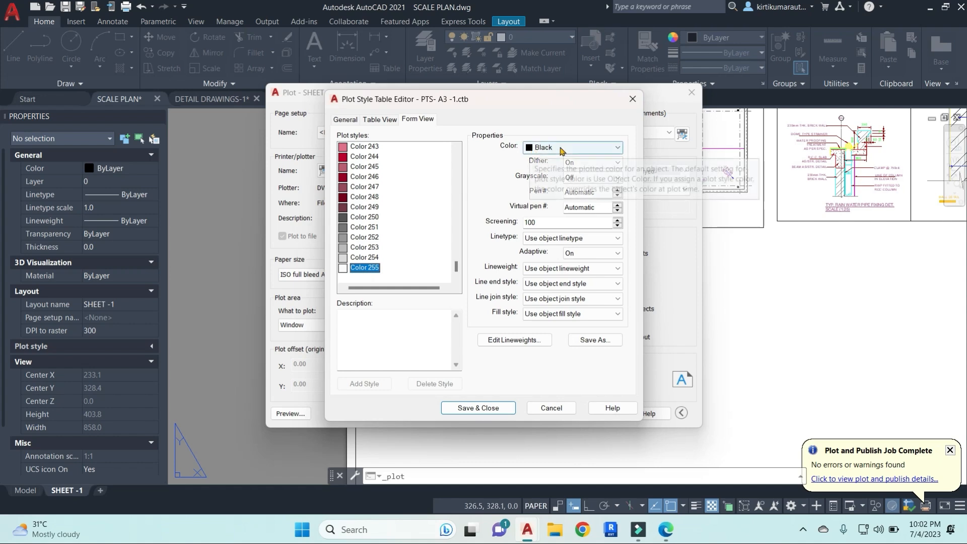
click(618, 148)
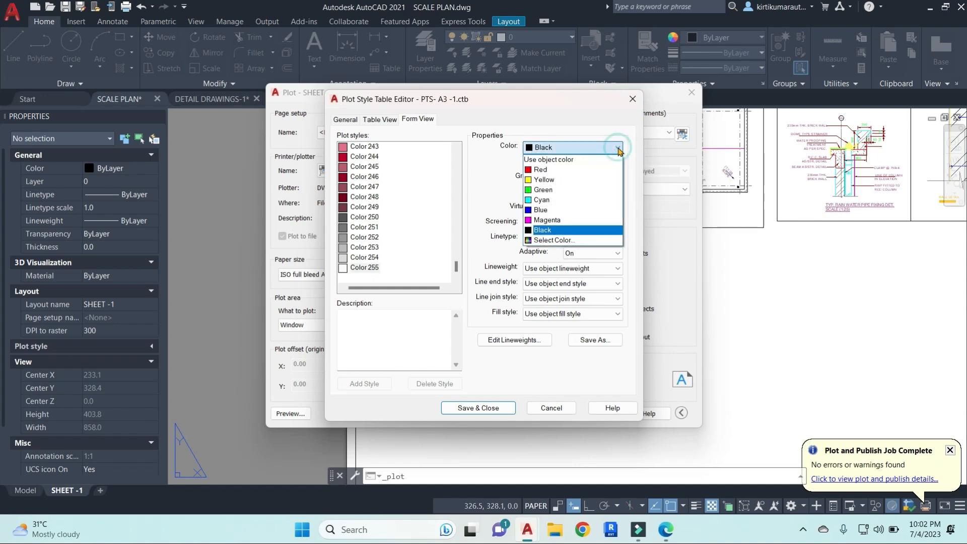
click(561, 171)
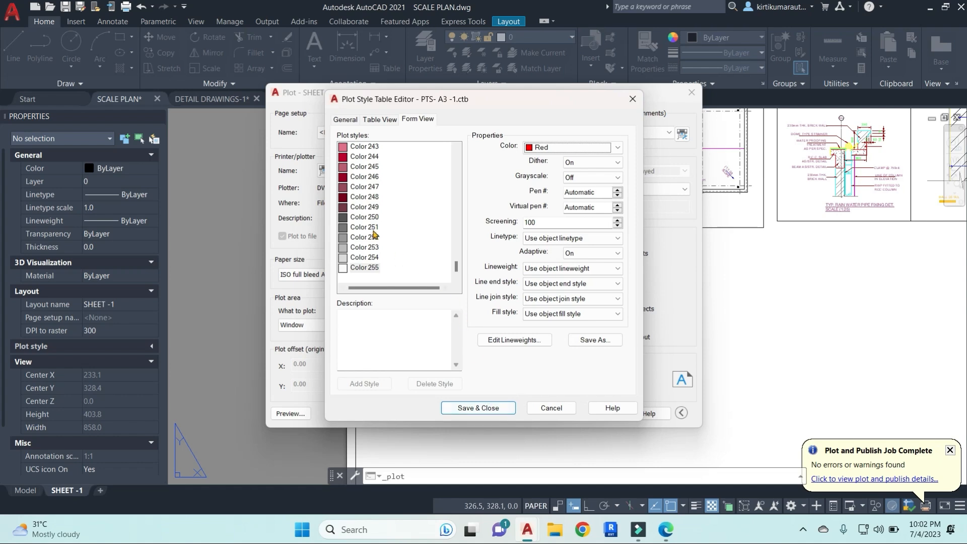
scroll(406, 225, up, 8)
click(493, 407)
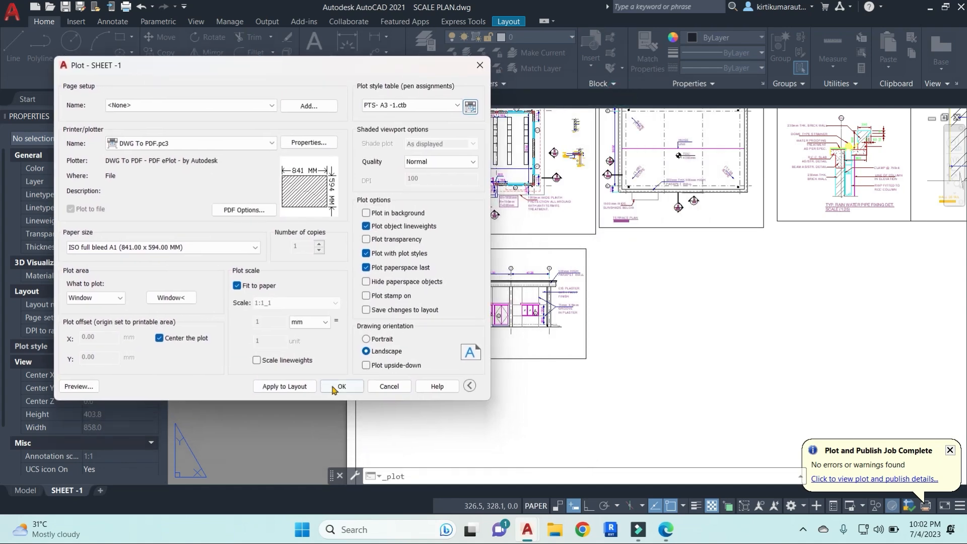
Preview the plot and examine how Elevation A's lines, text and dimensions print, and exit the preview
click(341, 387)
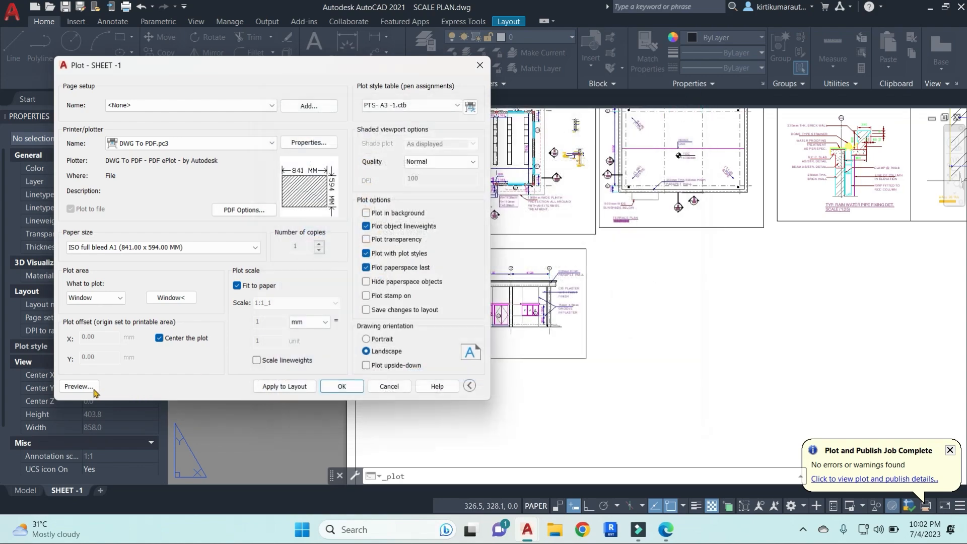
click(79, 386)
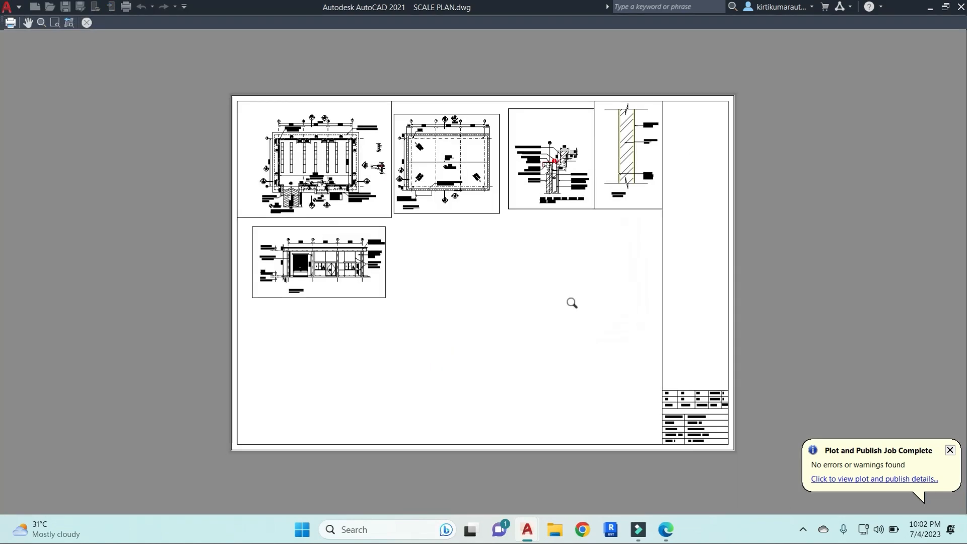
scroll(338, 277, up, 5)
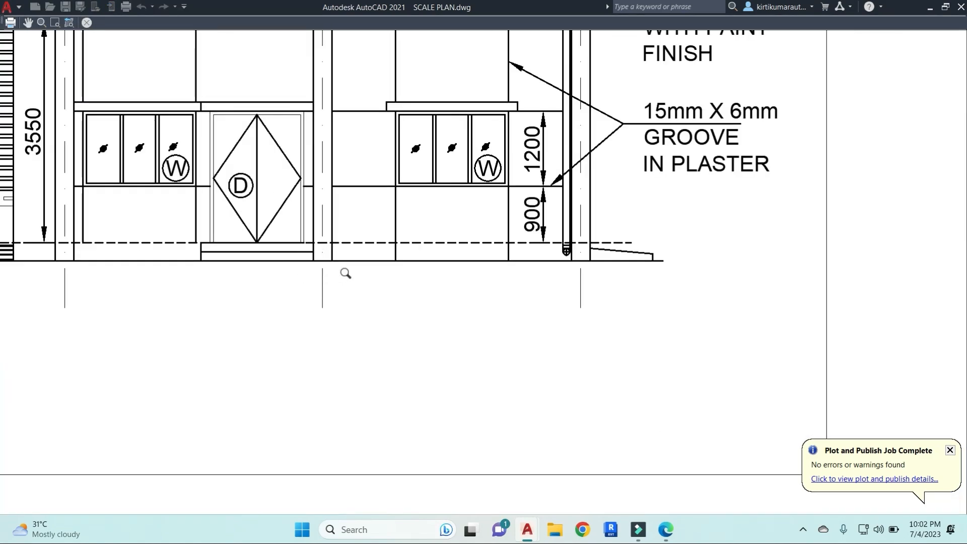
middle_drag(614, 227, 610, 286)
scroll(570, 207, down, 1)
middle_drag(570, 207, 569, 269)
scroll(568, 269, down, 4)
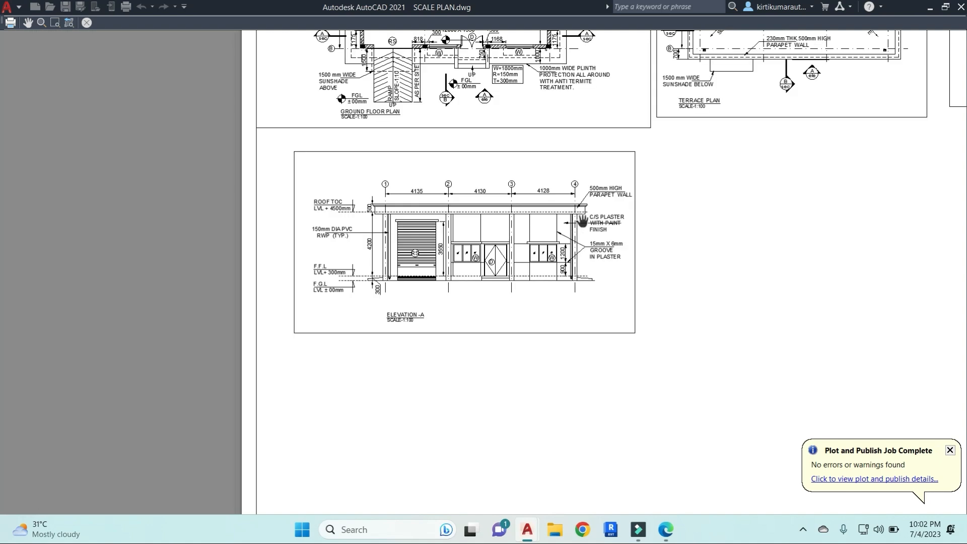
scroll(577, 224, up, 4)
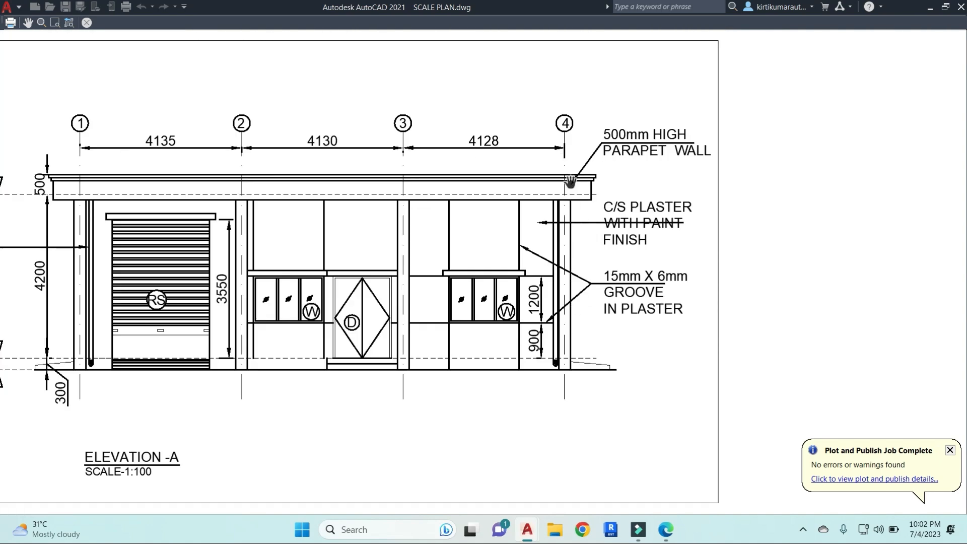
scroll(570, 181, up, 2)
scroll(566, 254, down, 6)
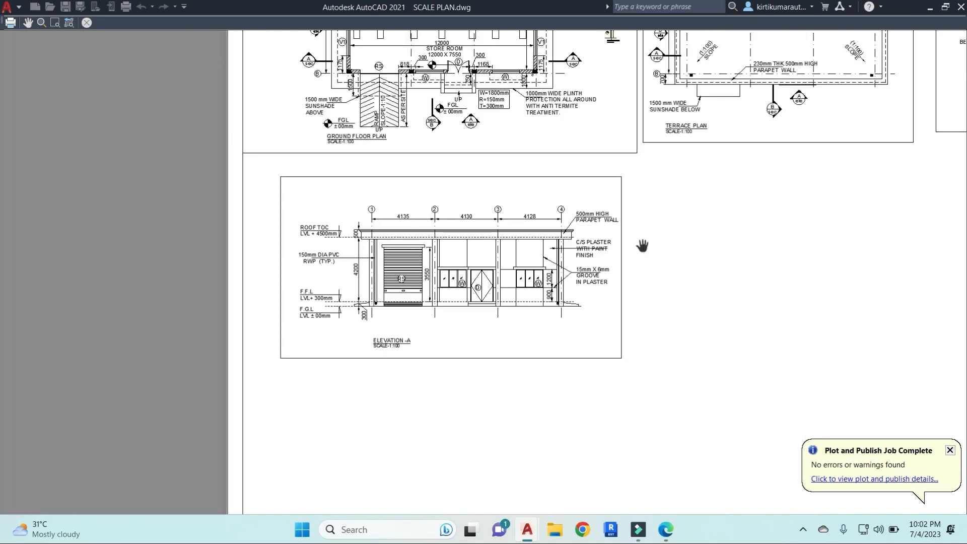
scroll(643, 246, down, 3)
key(Escape)
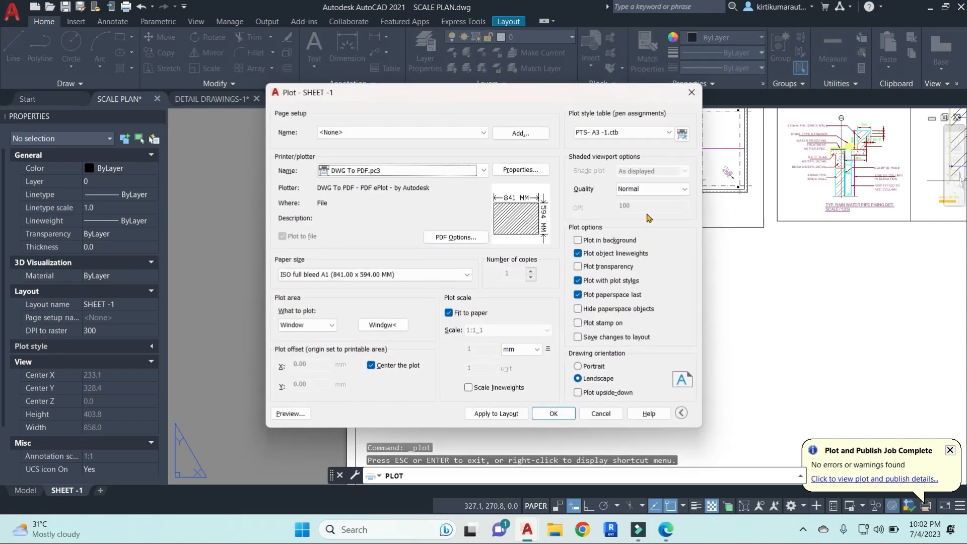
Review the plot style tables again, keeping PTS- A3 -1.ctb, and close the plot setup without plotting
click(668, 133)
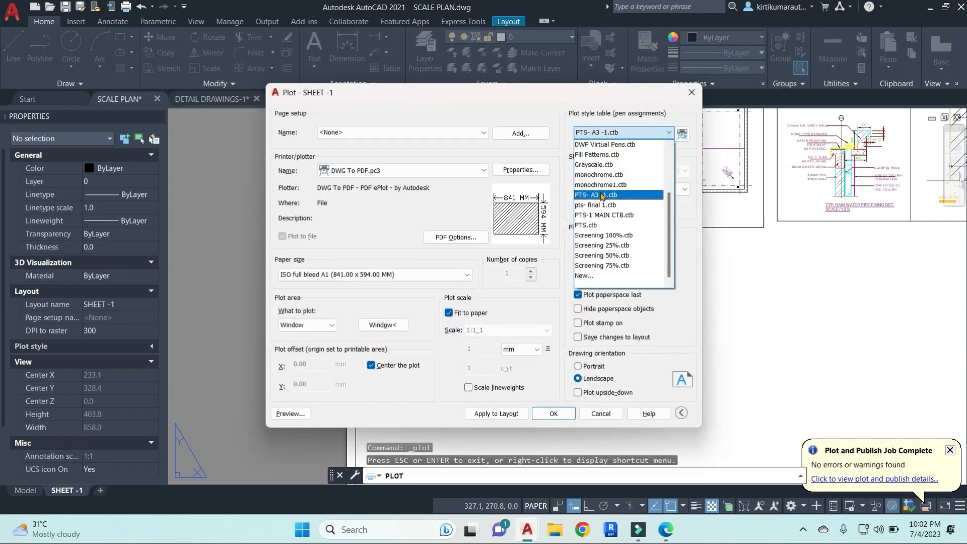
click(599, 194)
key(Escape)
Check the layer and colour properties of the vertical wall line beside grid 4 in Elevation A's viewport, and return to paper space
scroll(547, 289, up, 6)
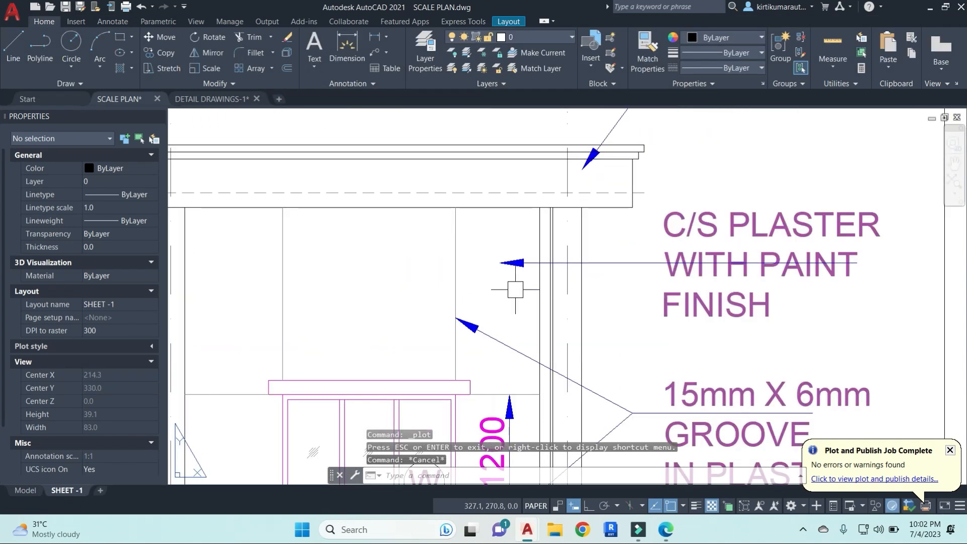
double_click(512, 290)
click(540, 289)
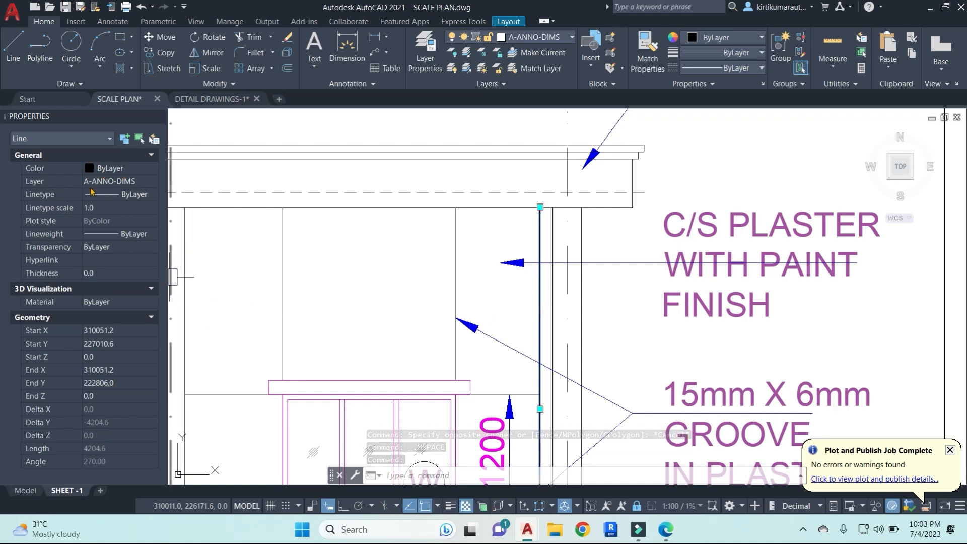
scroll(606, 341, down, 2)
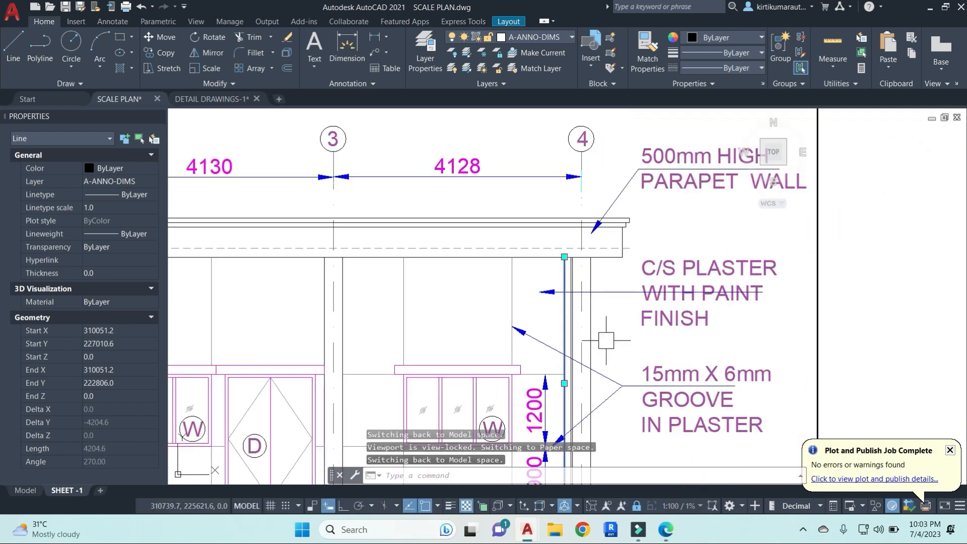
scroll(606, 340, down, 2)
double_click(831, 306)
scroll(710, 297, down, 6)
middle_drag(720, 311, 518, 334)
key(Escape)
scroll(581, 336, down, 1)
middle_drag(631, 334, 527, 333)
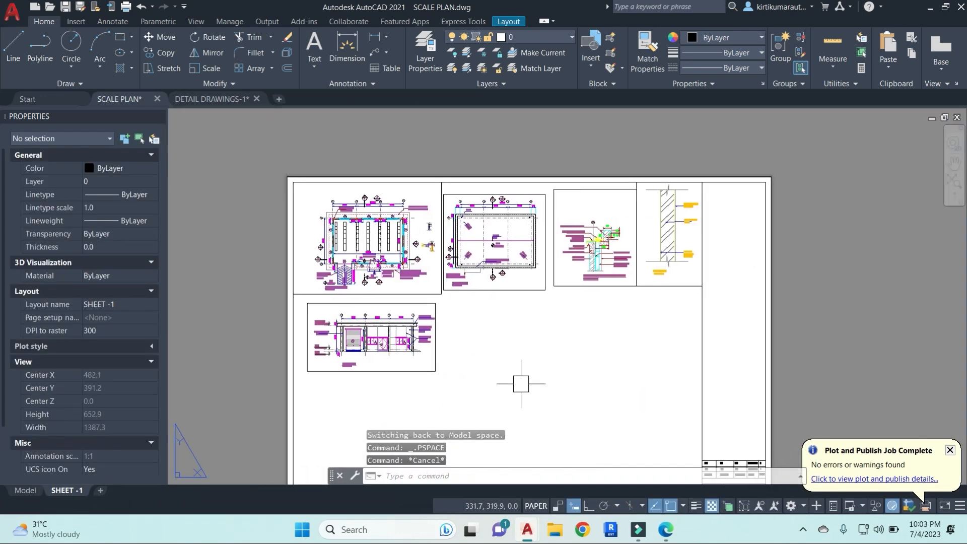
Open the single-sheet plot setup, assign A3-1.ctb, edit it so Color 7 plots in Red, and save the table
key(ctrl+p)
click(523, 291)
click(620, 133)
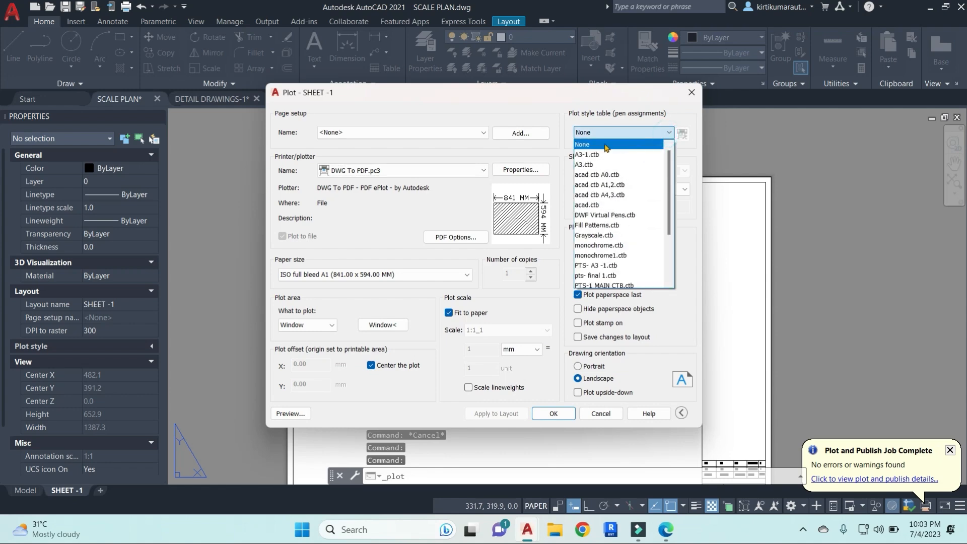
click(605, 154)
click(683, 134)
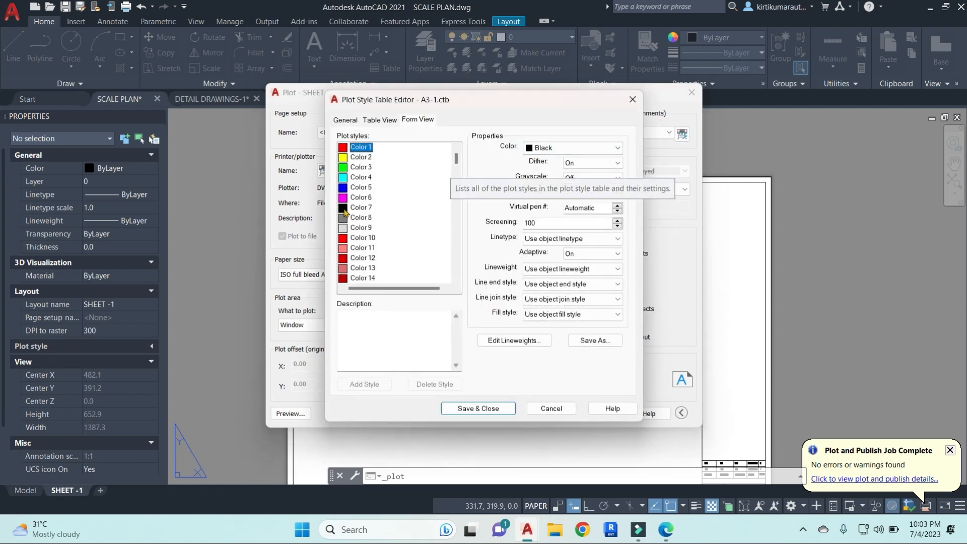
click(347, 209)
click(574, 148)
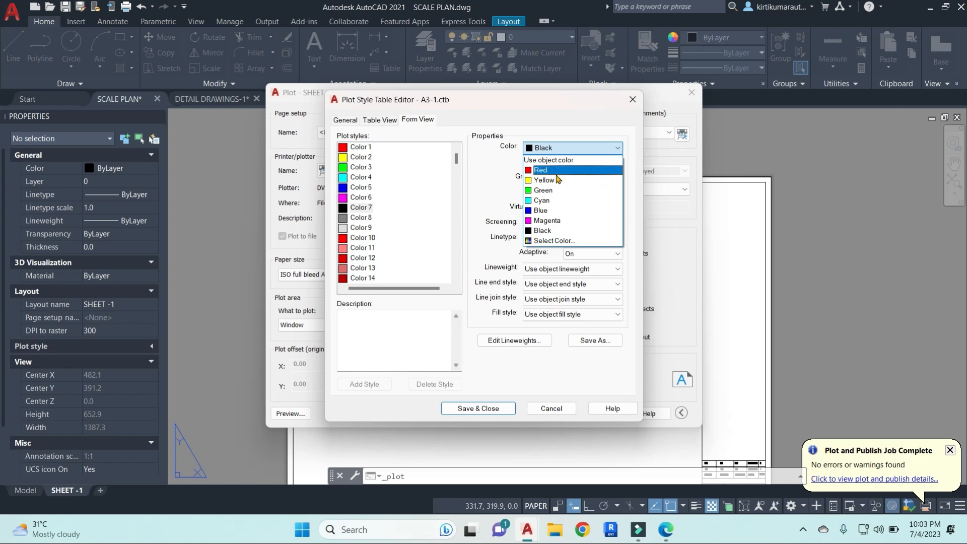
click(557, 173)
click(506, 409)
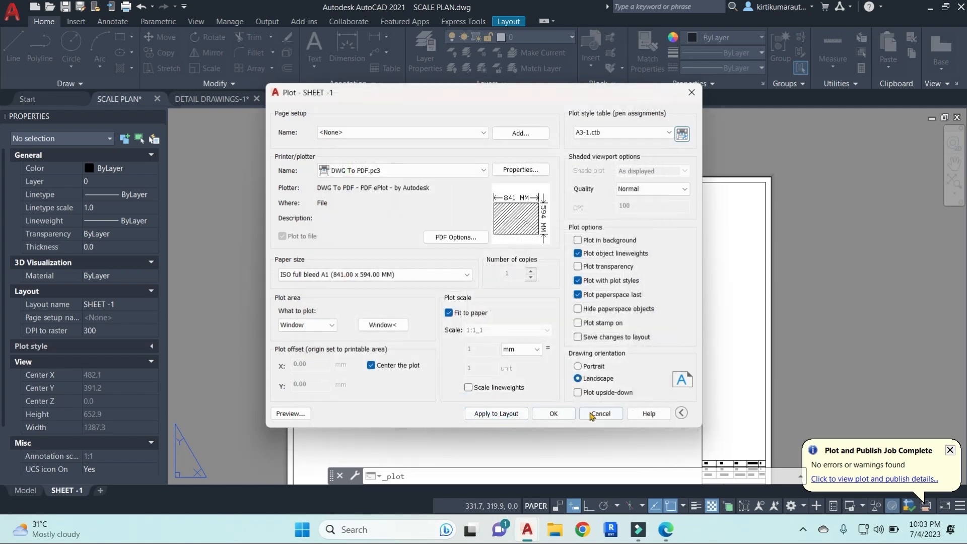
Preview the plot with A3-1.ctb, examine how Elevation A's lines, text and dimensions print, and exit the preview
click(553, 413)
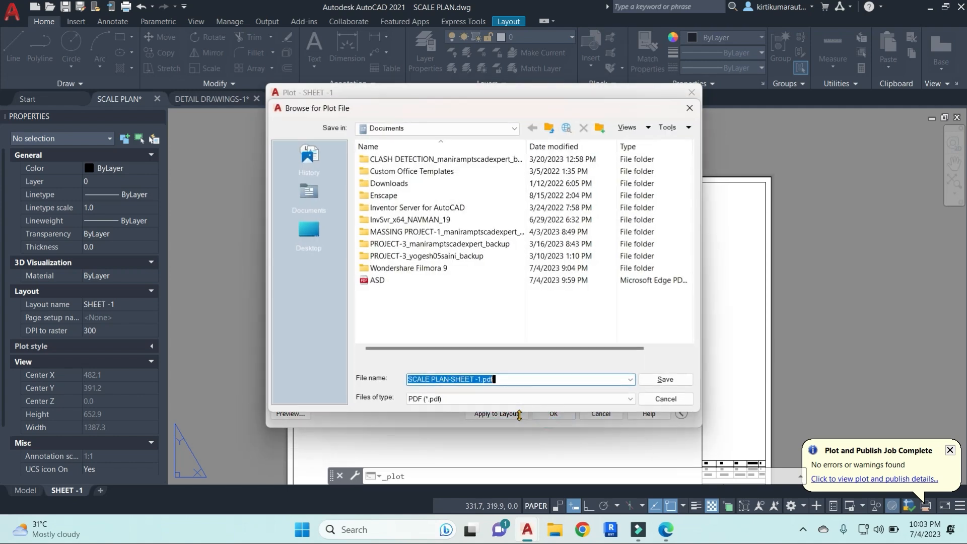
click(690, 108)
click(290, 414)
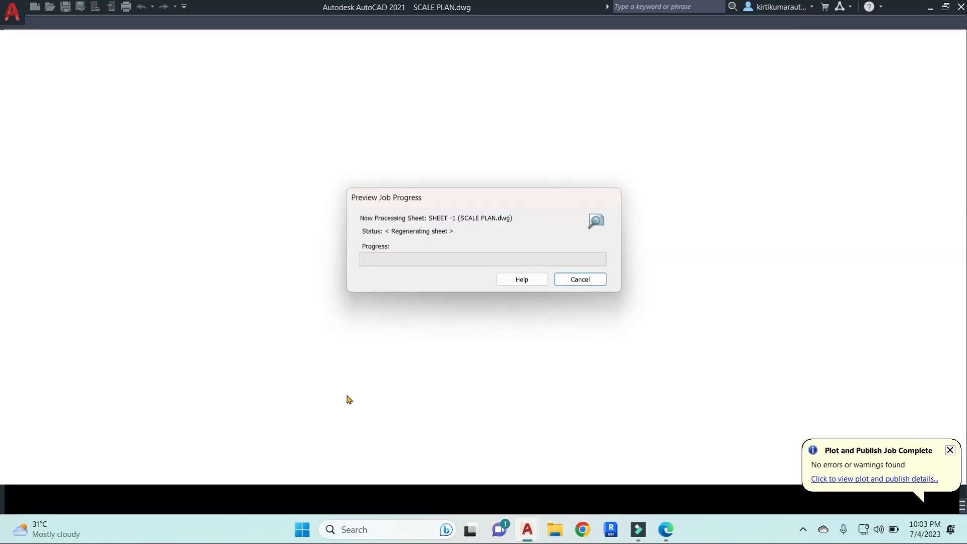
scroll(318, 268, up, 5)
middle_drag(312, 292, 411, 301)
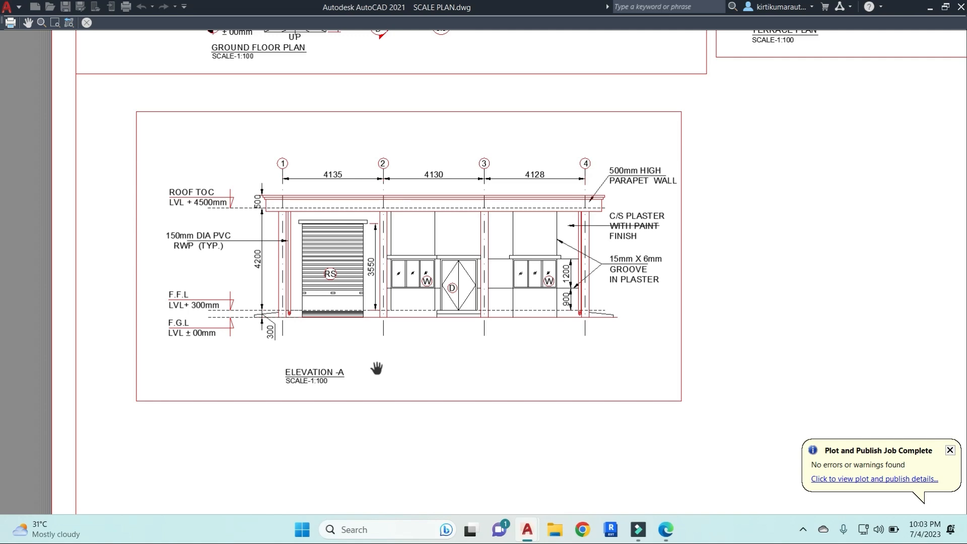
key(Escape)
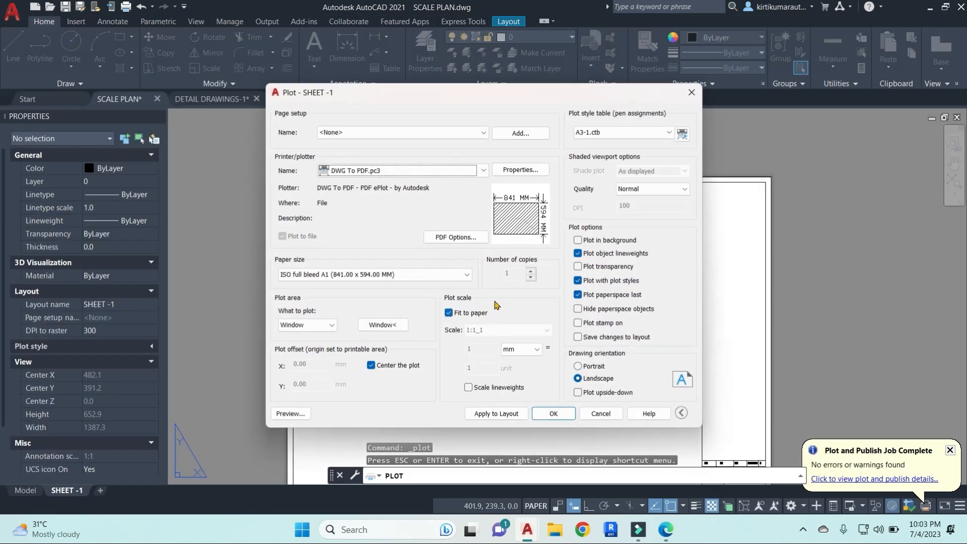
Preview the sheet with no plot style table assigned and exit the preview
click(297, 414)
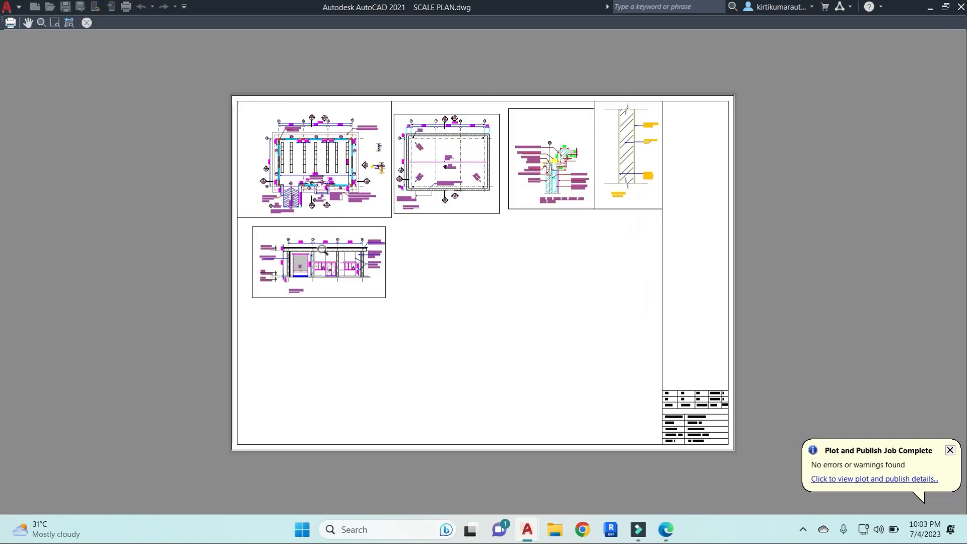
scroll(322, 250, up, 8)
key(Escape)
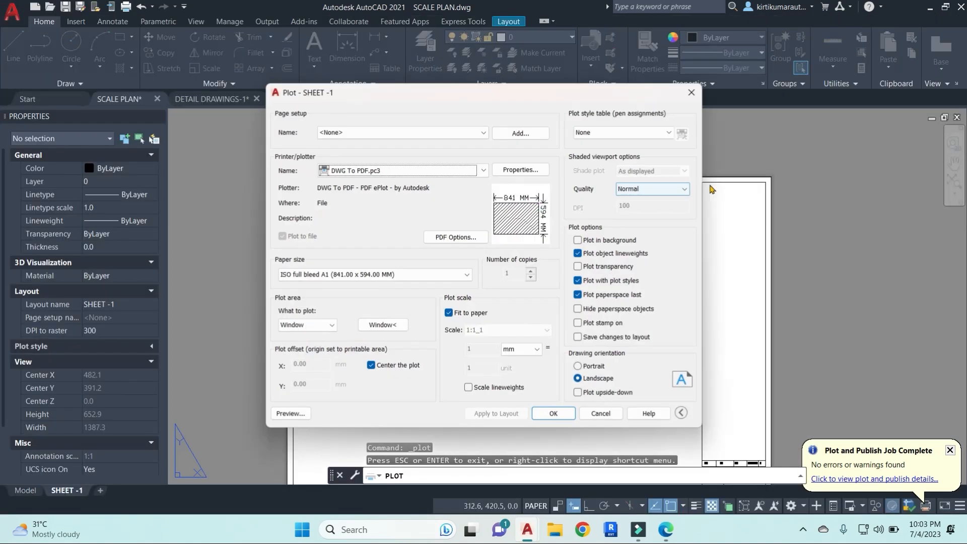
Preview the plot with A3-1.ctb, examine the ground floor plan's printed colours, and close the plot setup without plotting
click(669, 133)
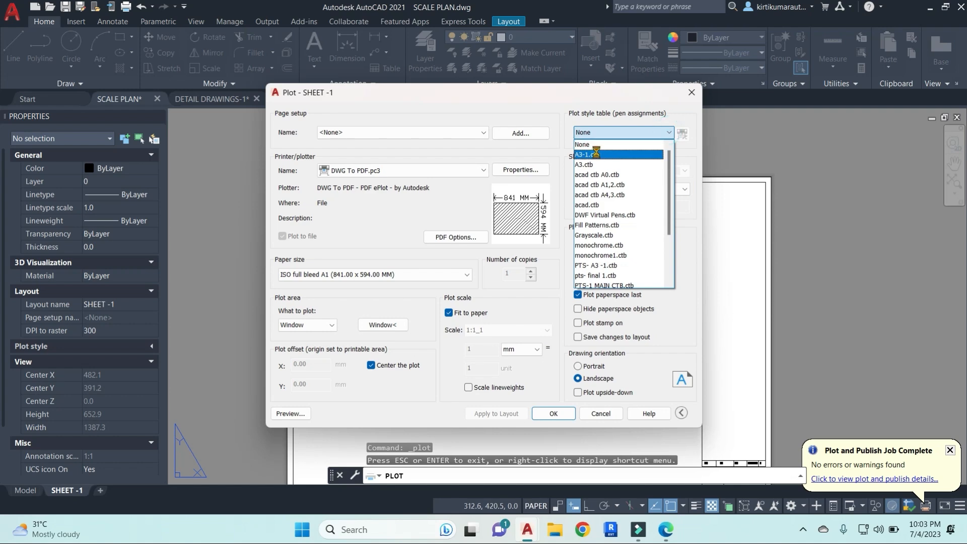
click(600, 146)
click(297, 414)
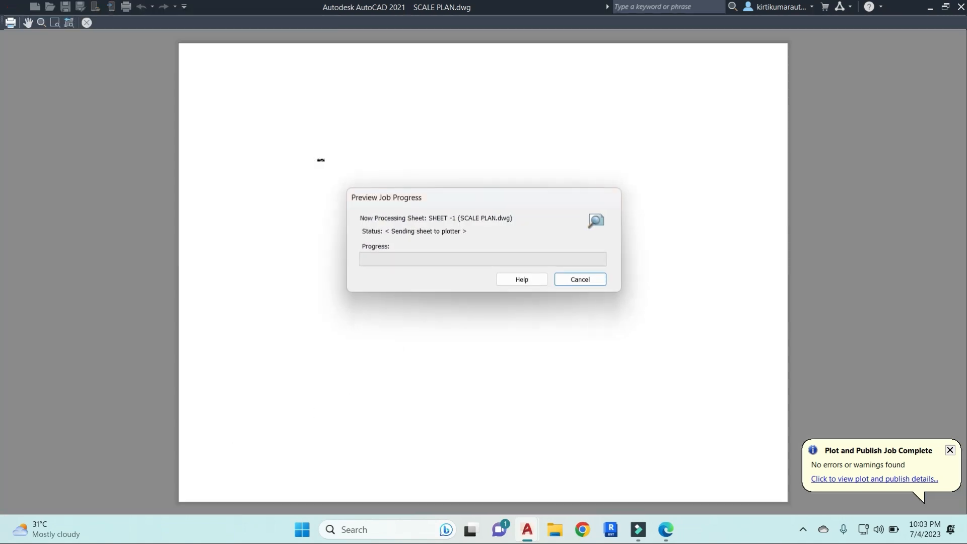
scroll(313, 130, up, 5)
scroll(315, 132, up, 2)
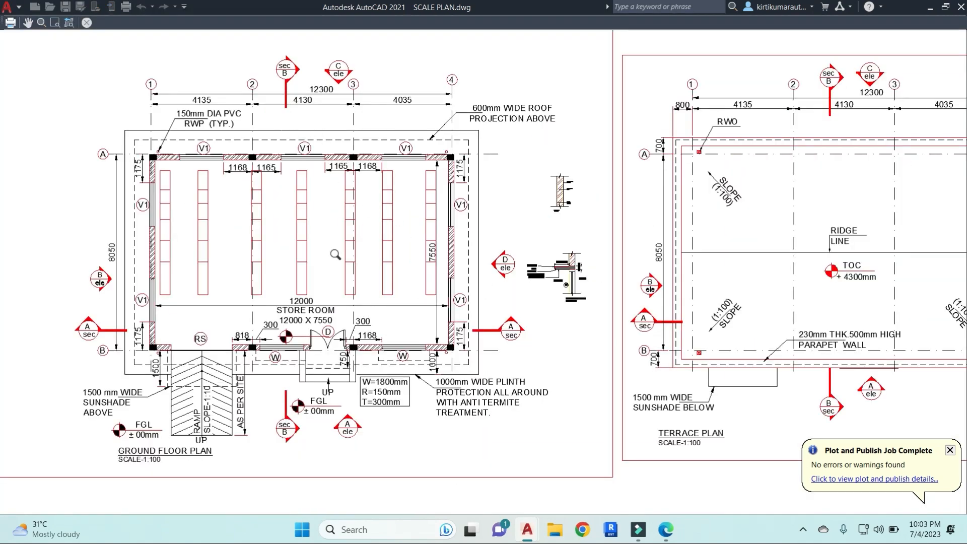
middle_drag(491, 174, 551, 197)
key(Escape)
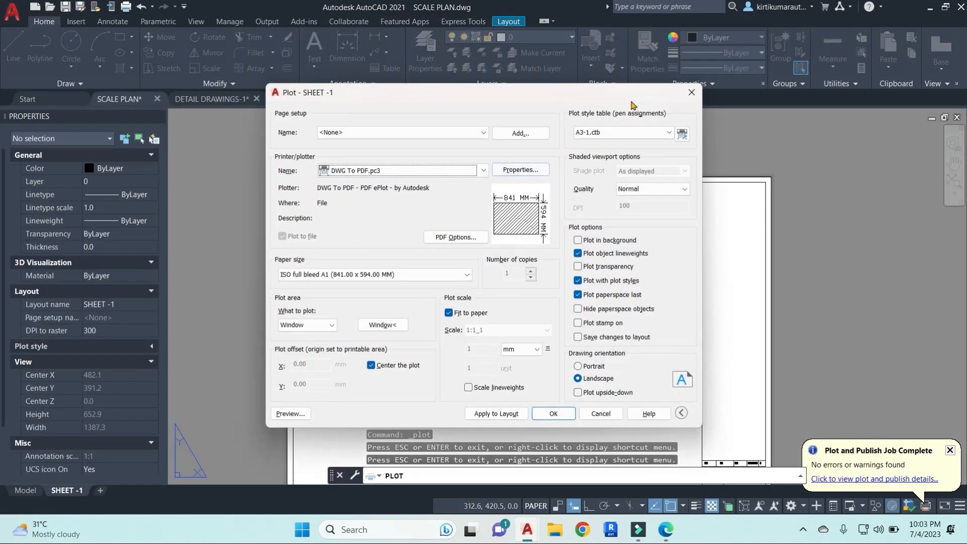
click(691, 92)
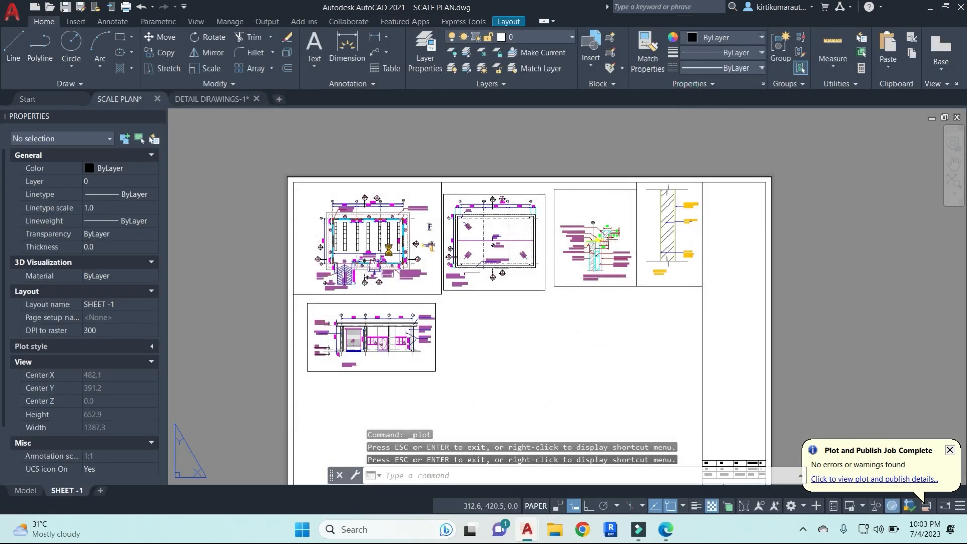
Preview SHEET -1 with the plot style table set to None, examining the ground floor plan's walls, dimensions and notes
key(ctrl+p)
click(408, 295)
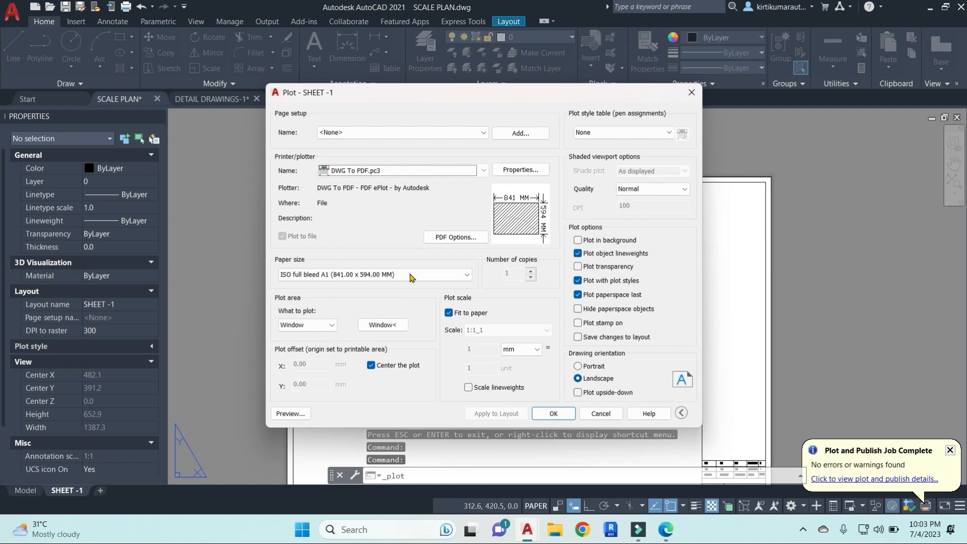
click(464, 132)
click(460, 112)
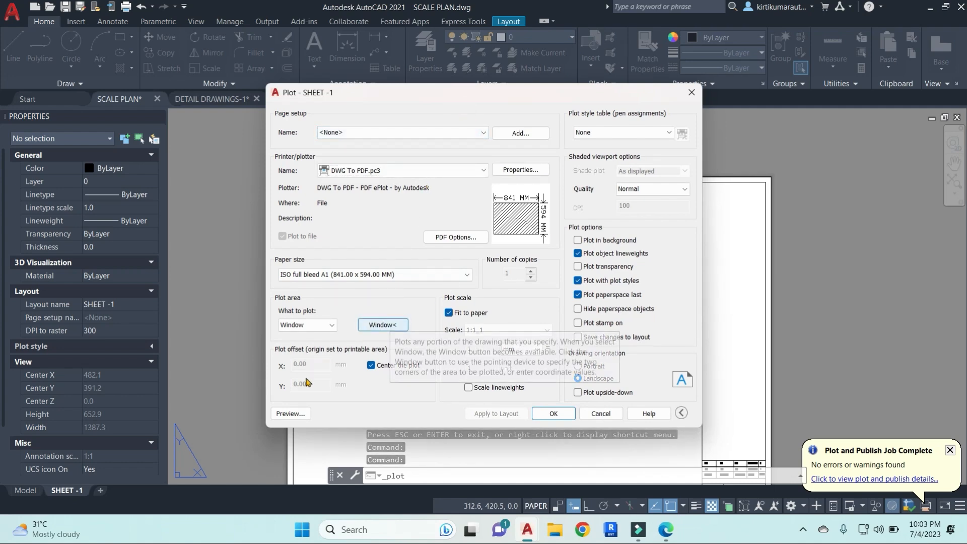
click(291, 413)
scroll(282, 116, up, 5)
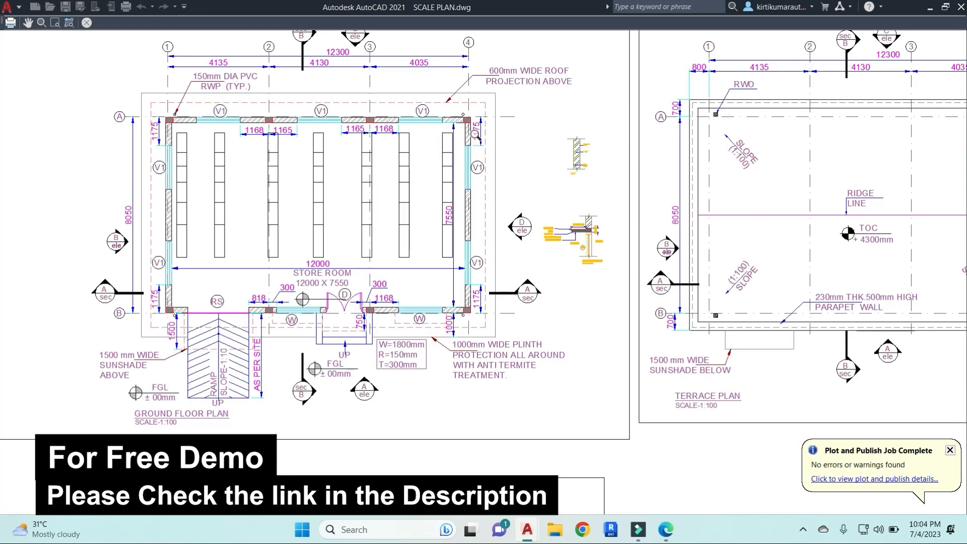
key(Escape)
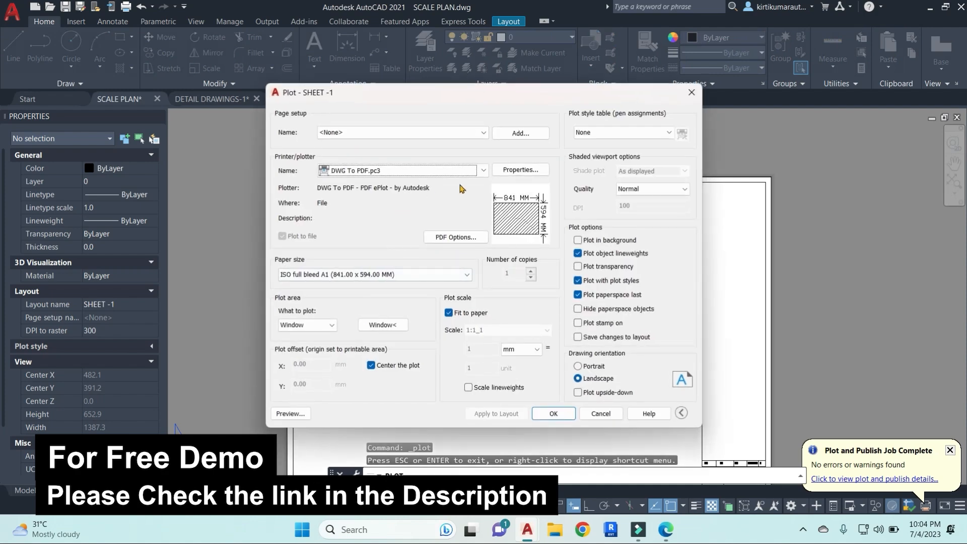
click(291, 414)
scroll(327, 96, up, 5)
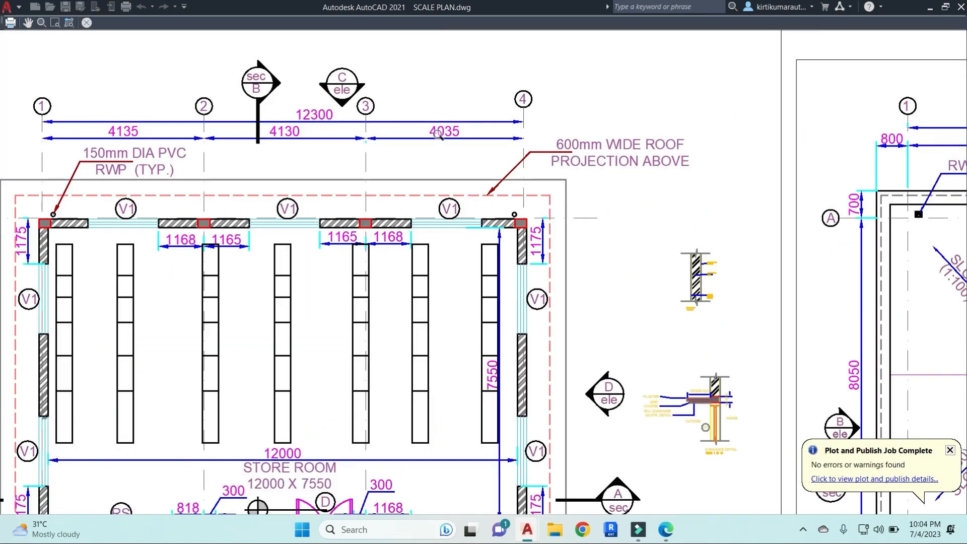
key(Escape)
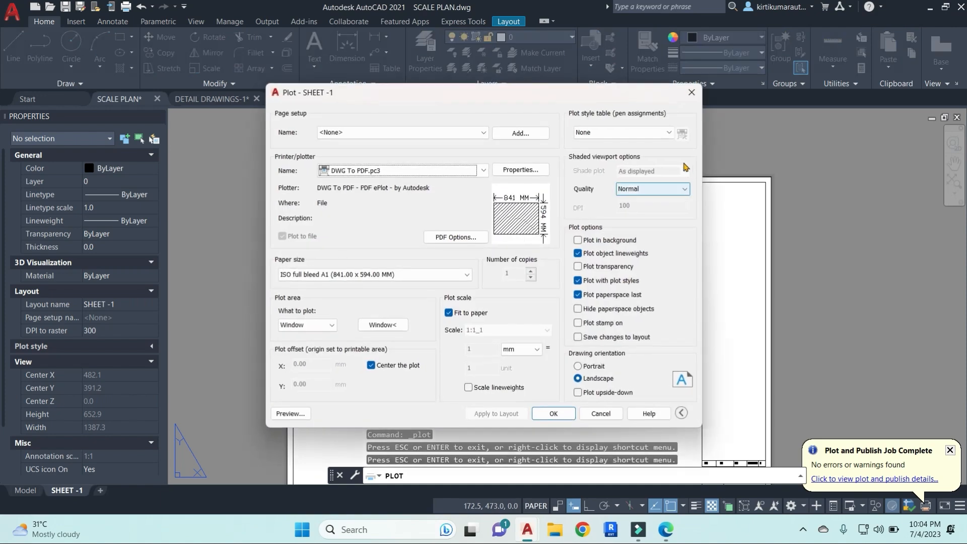
Preview the plot with A3-1.ctb, compare the ground floor plan's walls and dimensions, and cancel the plot setup
click(668, 132)
click(667, 132)
click(600, 150)
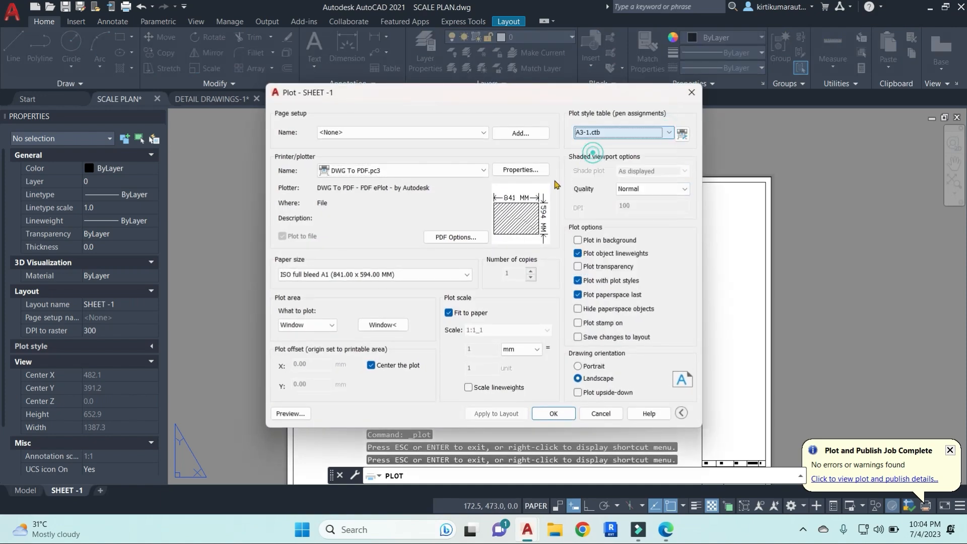
click(291, 413)
scroll(281, 147, up, 4)
middle_drag(443, 50, 442, 235)
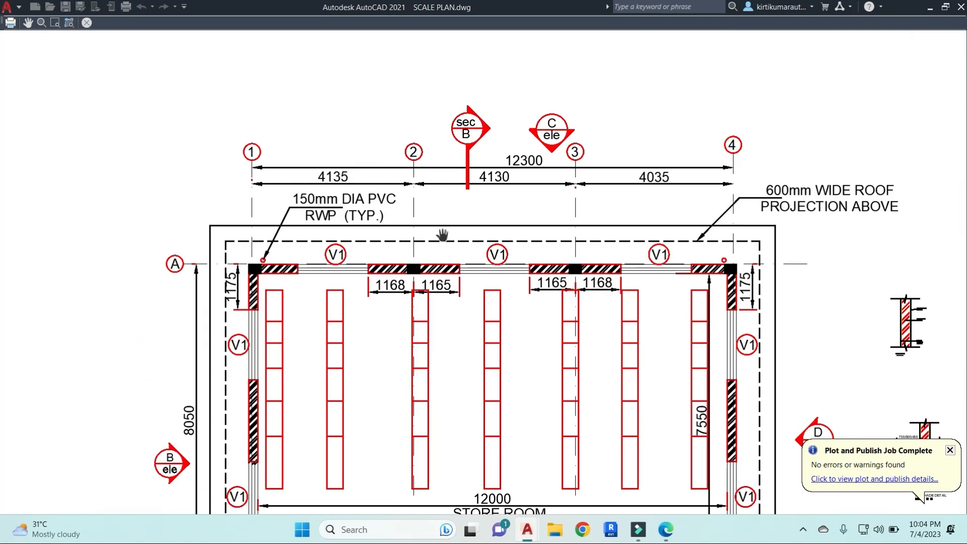
scroll(445, 199, up, 2)
scroll(535, 165, down, 4)
scroll(422, 193, up, 2)
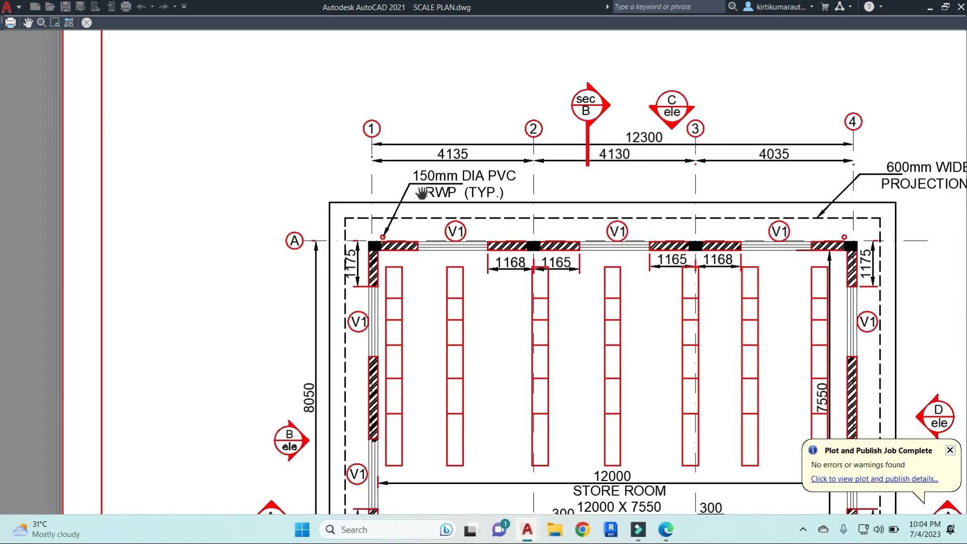
key(Escape)
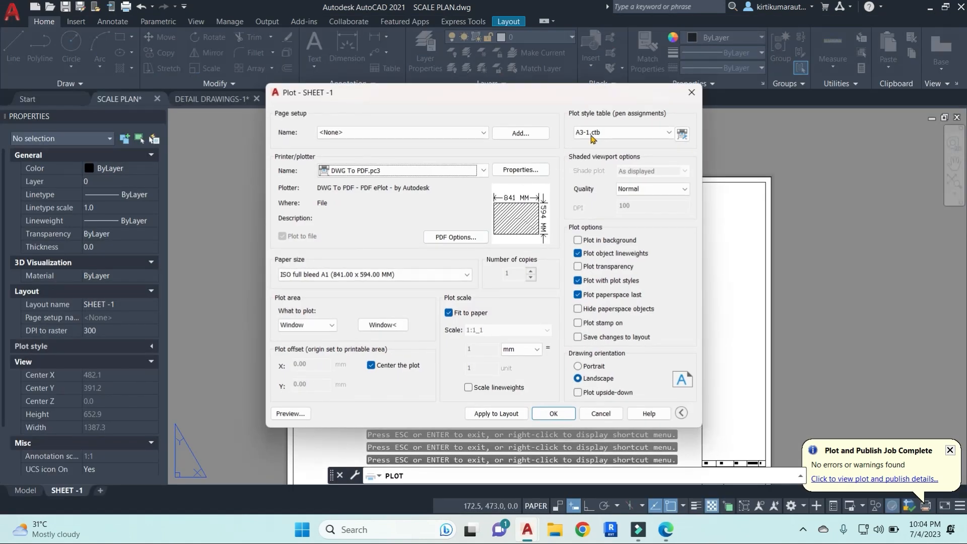
key(Escape)
key(Escape)
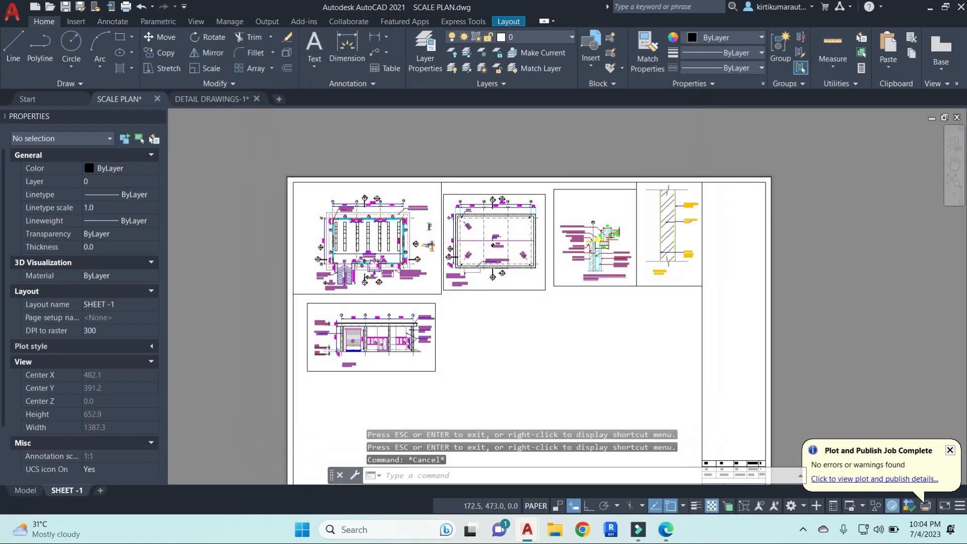
Check the layer and colour properties of the 600mm wide roof projection note in the ground floor plan's viewport, and return to paper space
scroll(420, 210, up, 3)
click(432, 193)
double_click(432, 193)
click(433, 193)
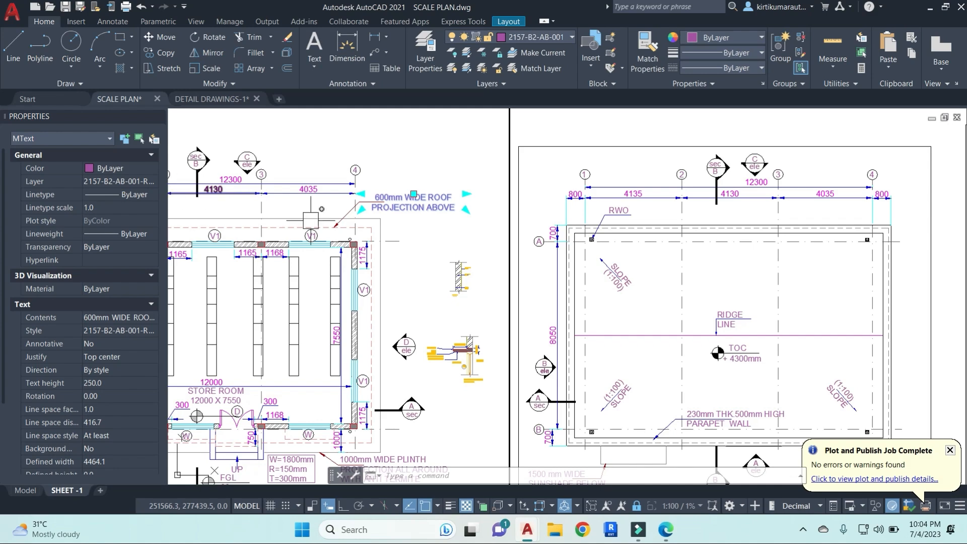
key(Escape)
scroll(499, 166, down, 4)
double_click(498, 162)
key(Escape)
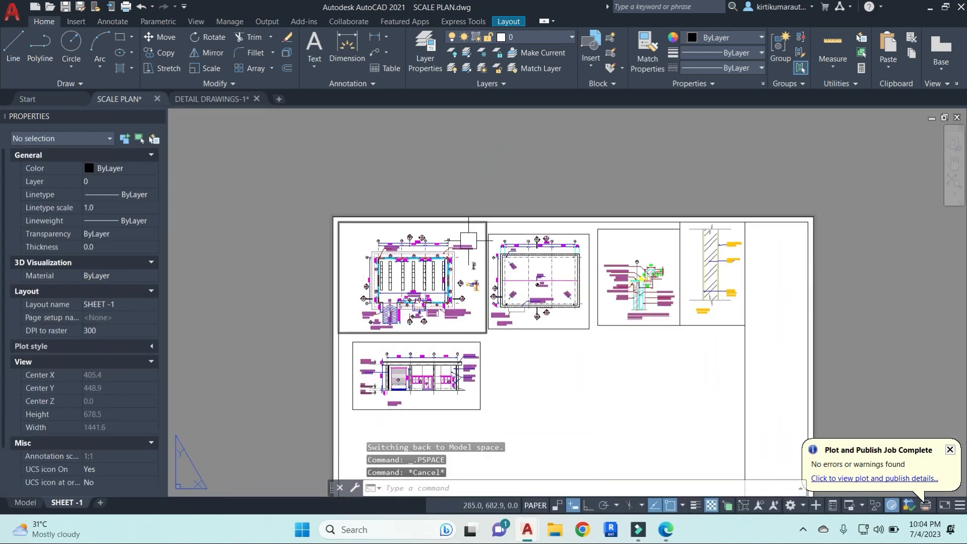
Reopen the single-sheet plot setup, assign A3-1.ctb, edit it so Color 6 plots in Green, and save the table
scroll(426, 245, up, 3)
scroll(464, 220, down, 3)
key(ctrl+p)
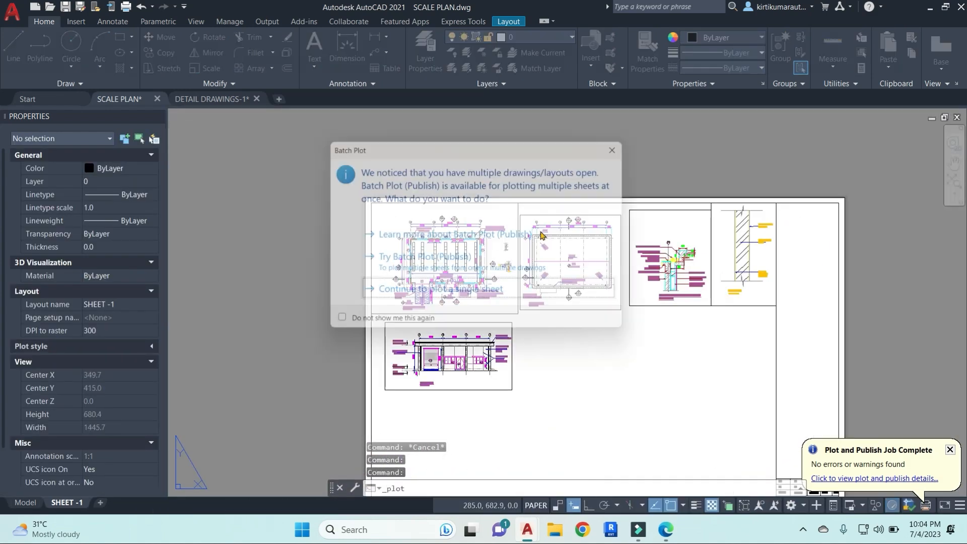
click(531, 295)
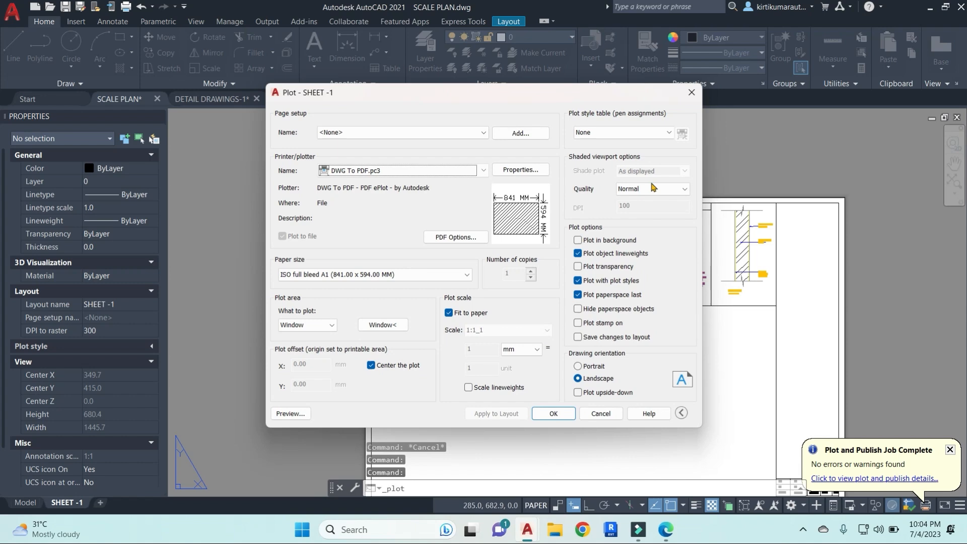
click(669, 132)
click(597, 155)
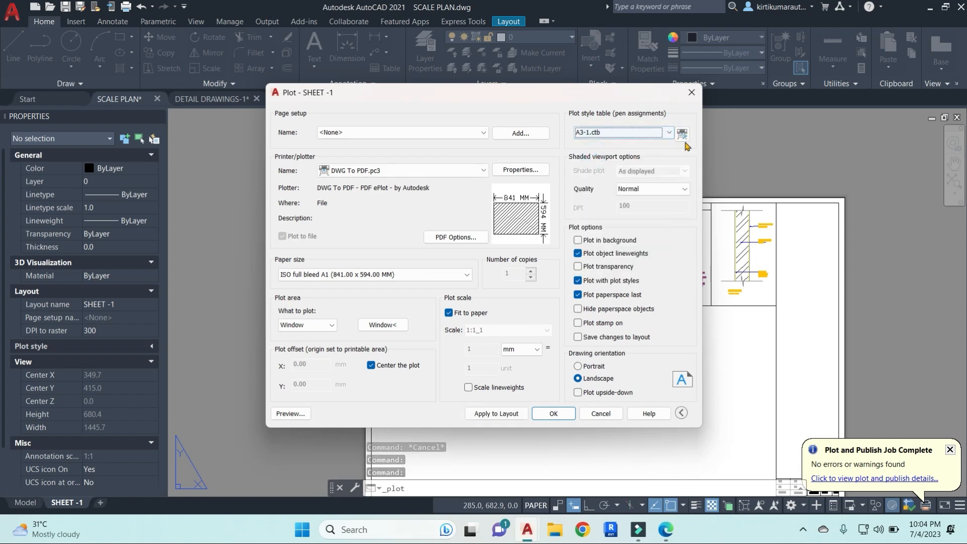
click(682, 134)
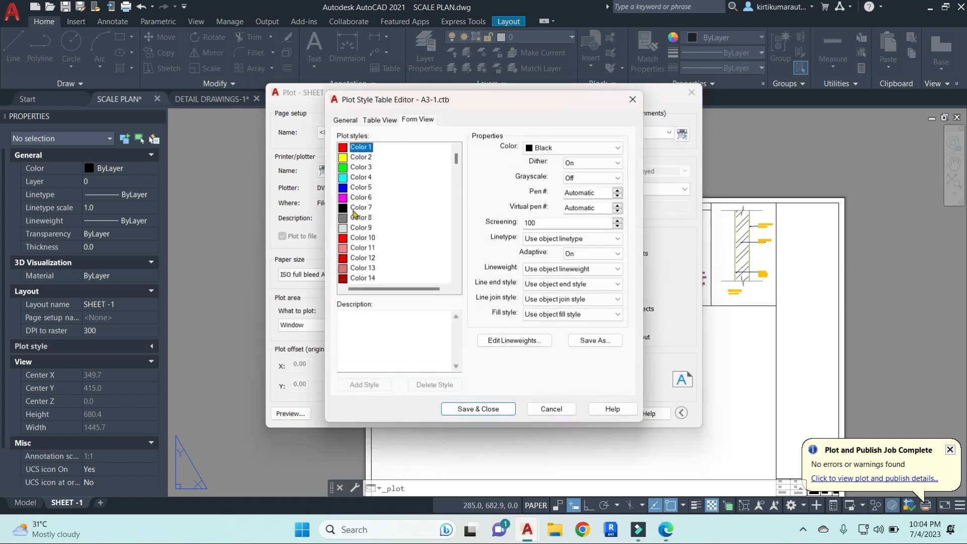
click(359, 199)
click(544, 147)
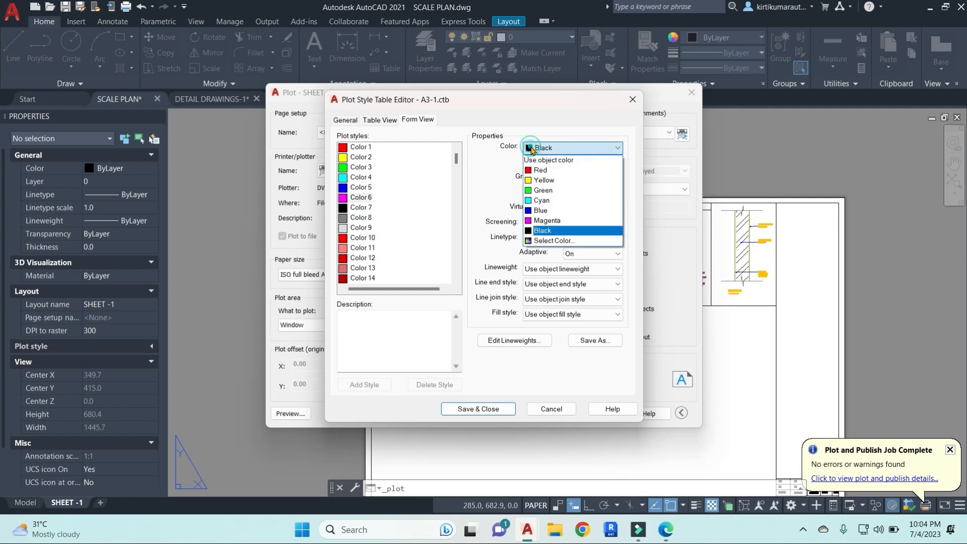
click(543, 191)
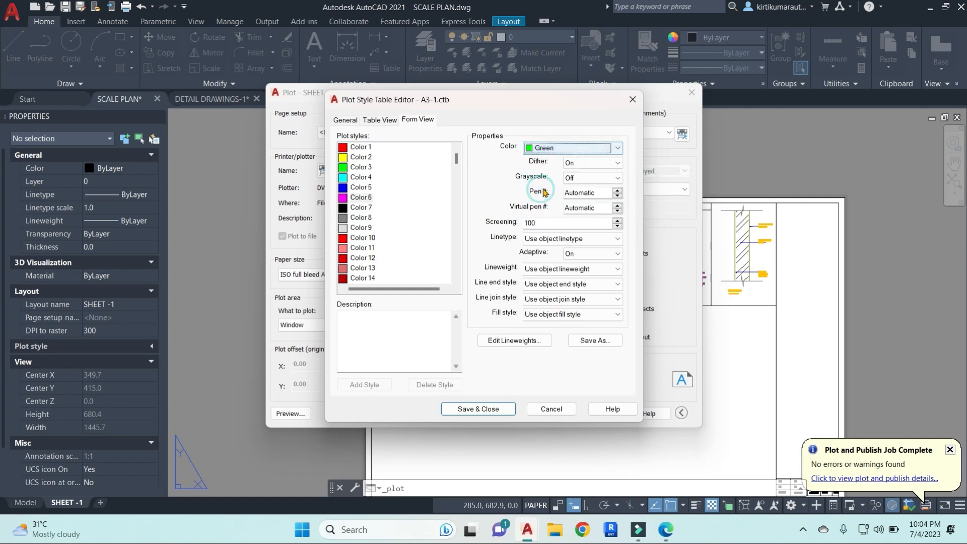
click(508, 407)
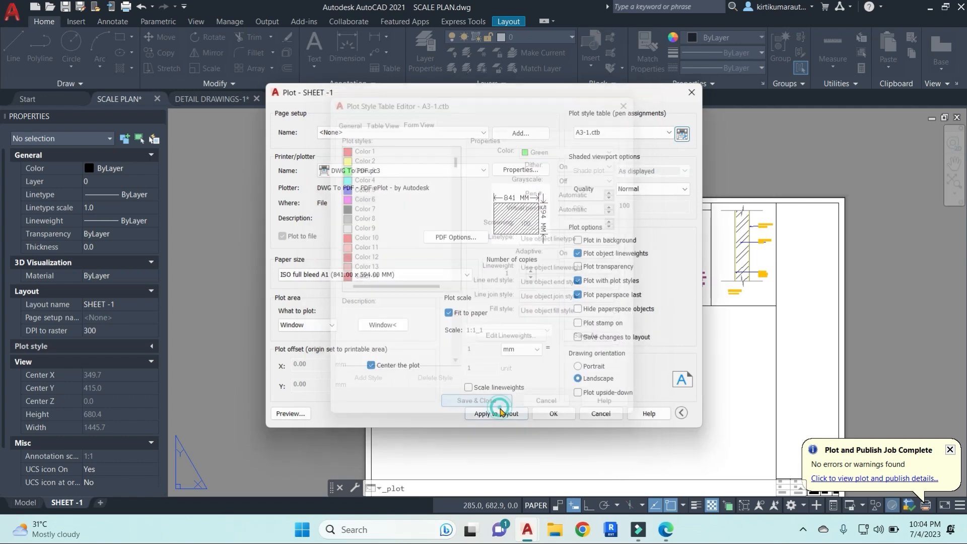
Preview SHEET -1 with the edited A3-1.ctb and examine the printed colours of the plans' dimensions, walls and notes
click(301, 416)
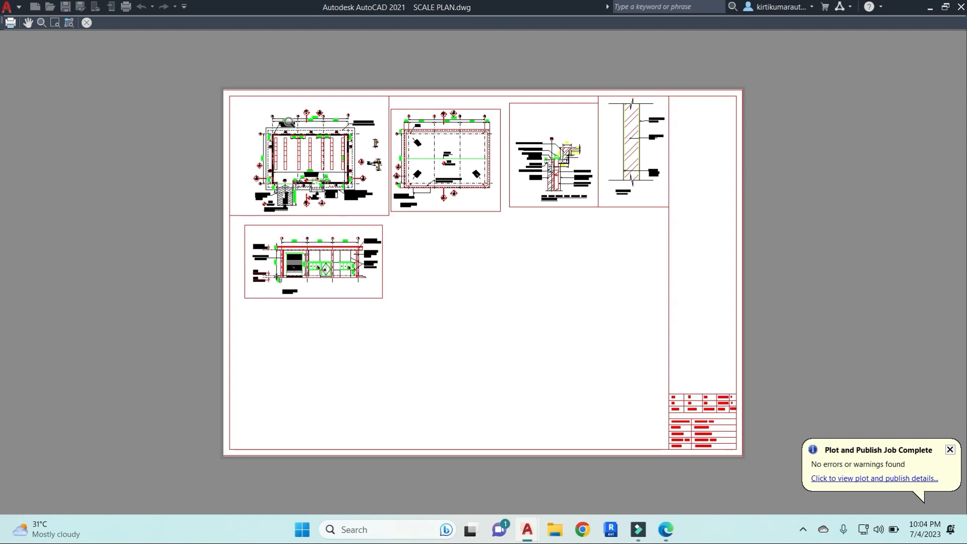
scroll(314, 137, up, 5)
middle_drag(430, 163, 498, 249)
scroll(499, 166, up, 2)
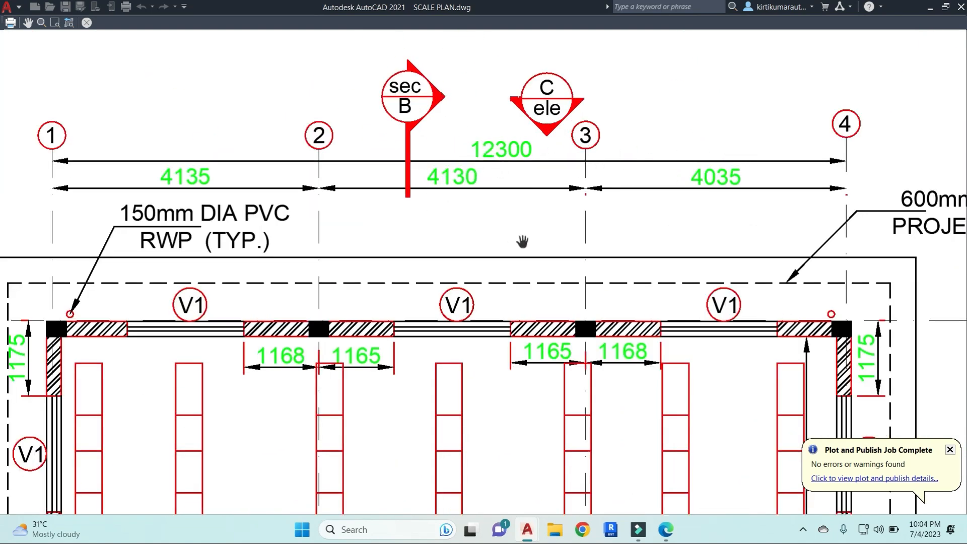
scroll(522, 242, down, 3)
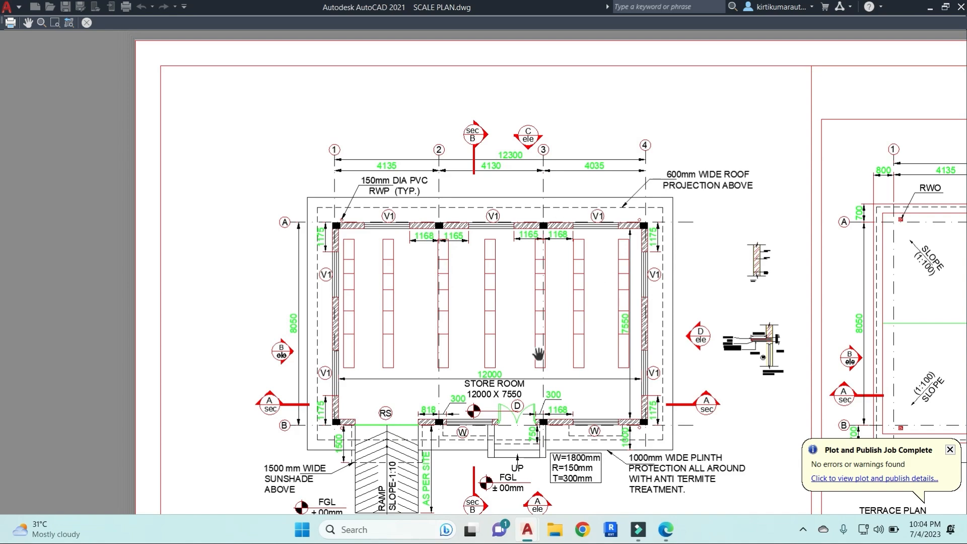
scroll(538, 354, down, 4)
scroll(413, 234, up, 6)
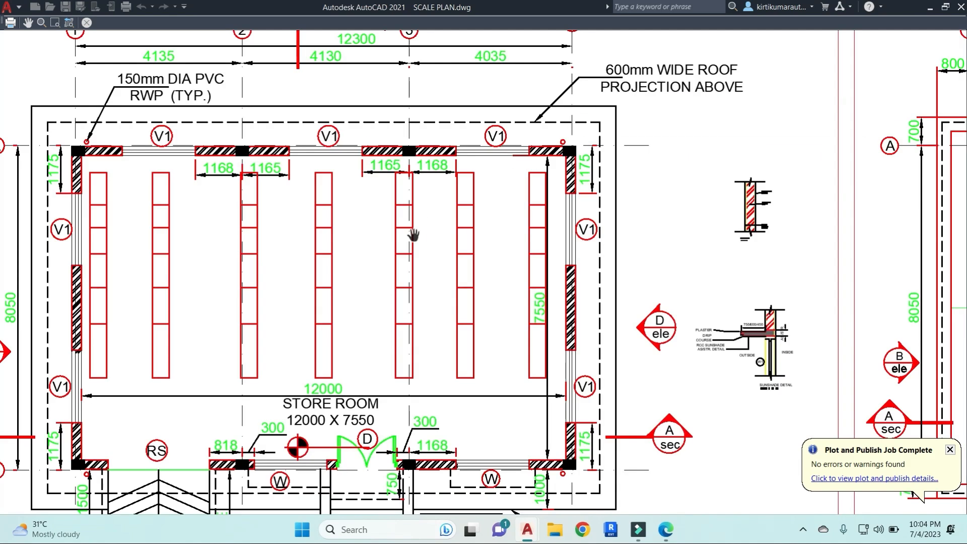
scroll(455, 242, up, 4)
scroll(539, 215, down, 8)
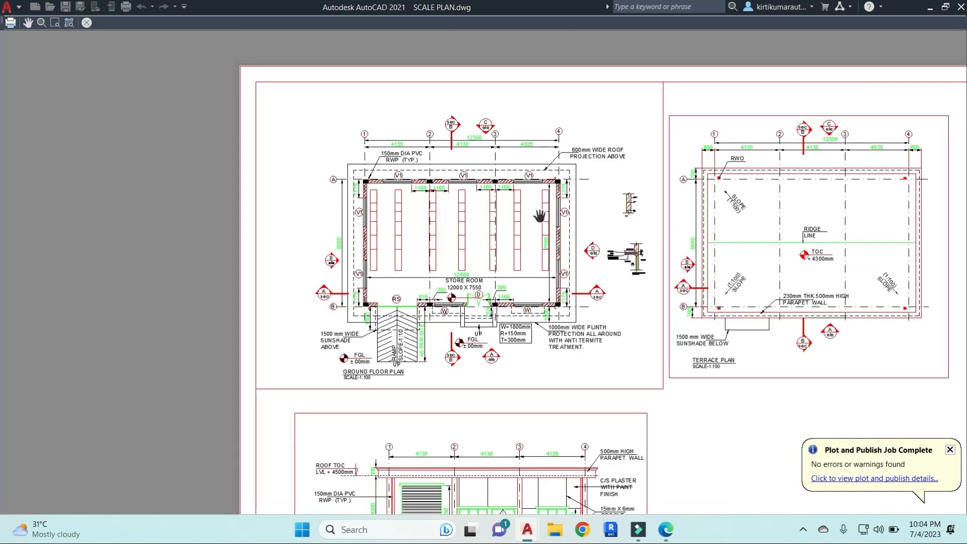
scroll(539, 216, down, 8)
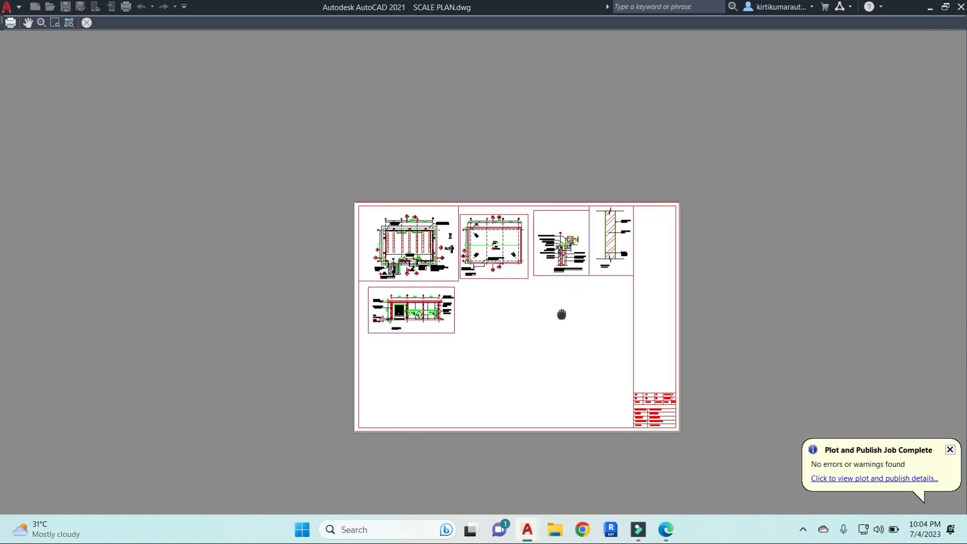
scroll(560, 282, up, 7)
scroll(557, 244, up, 3)
scroll(512, 259, down, 6)
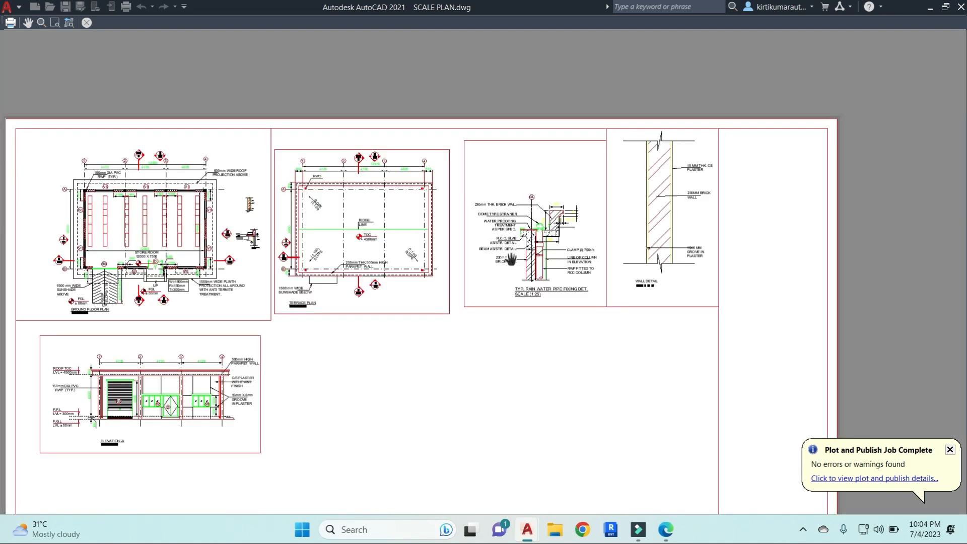
scroll(511, 259, down, 5)
key(Escape)
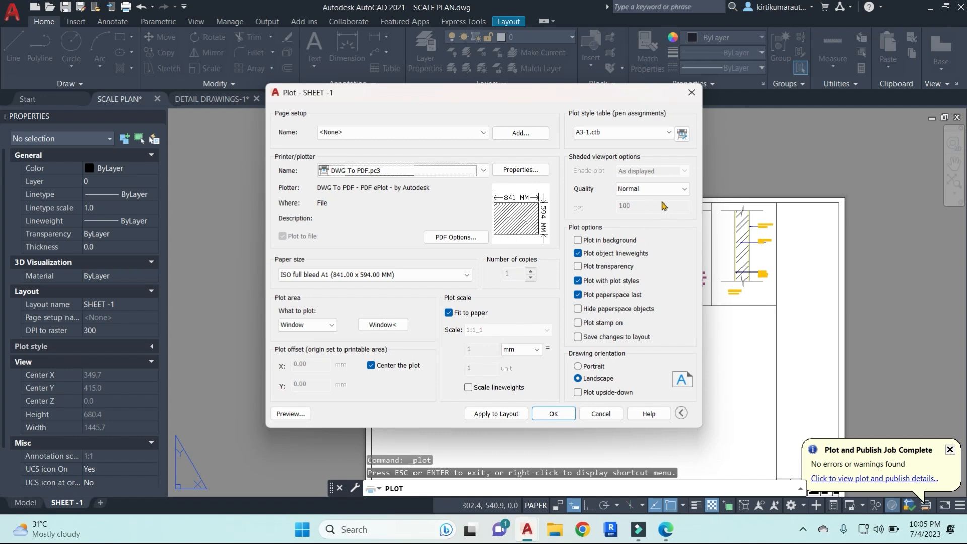
Set the shaded viewport quality to Custom with a resolution of 600 DPI
click(670, 189)
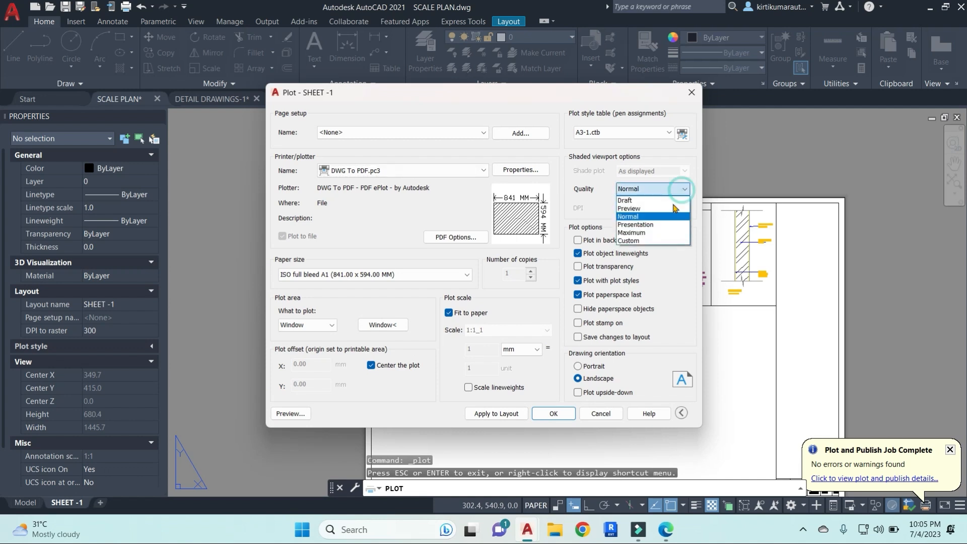
click(643, 233)
click(684, 190)
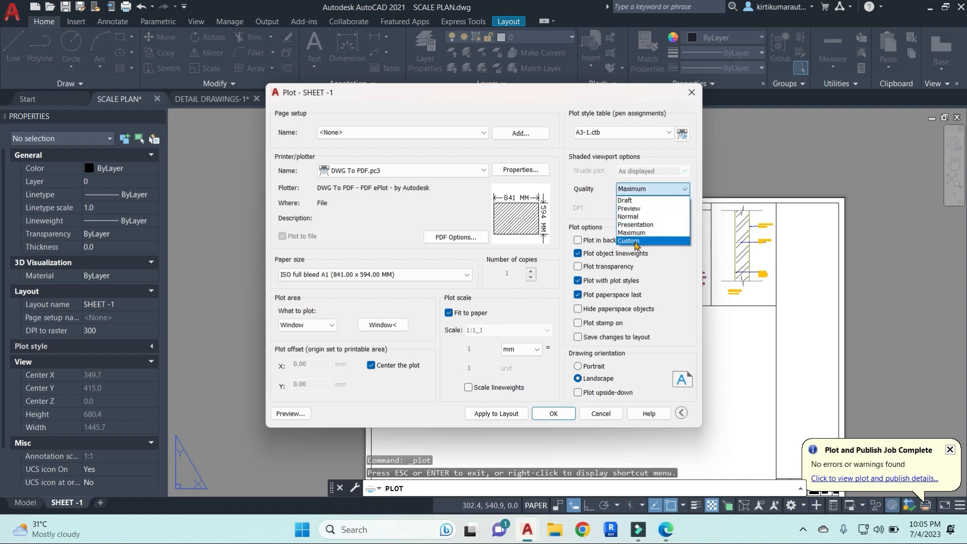
click(636, 242)
double_click(653, 206)
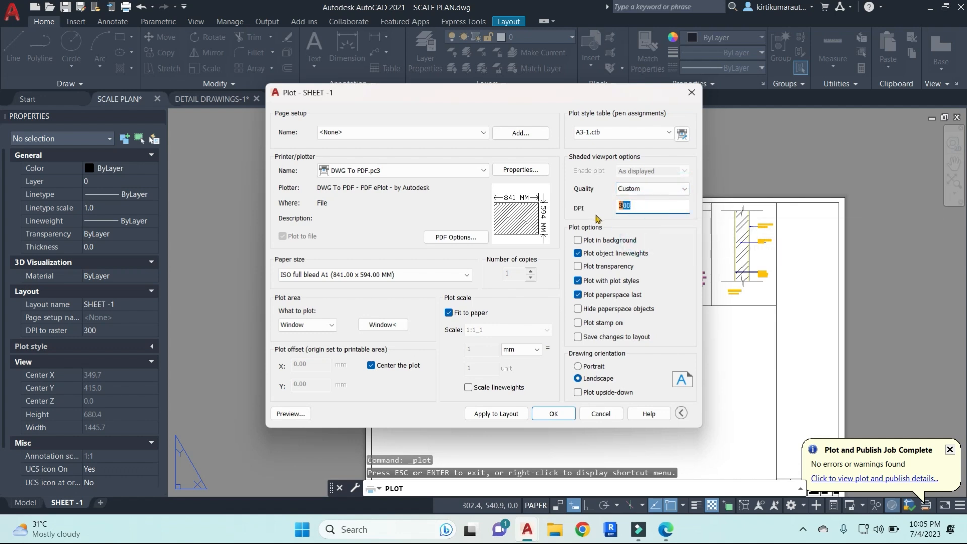
text(600)
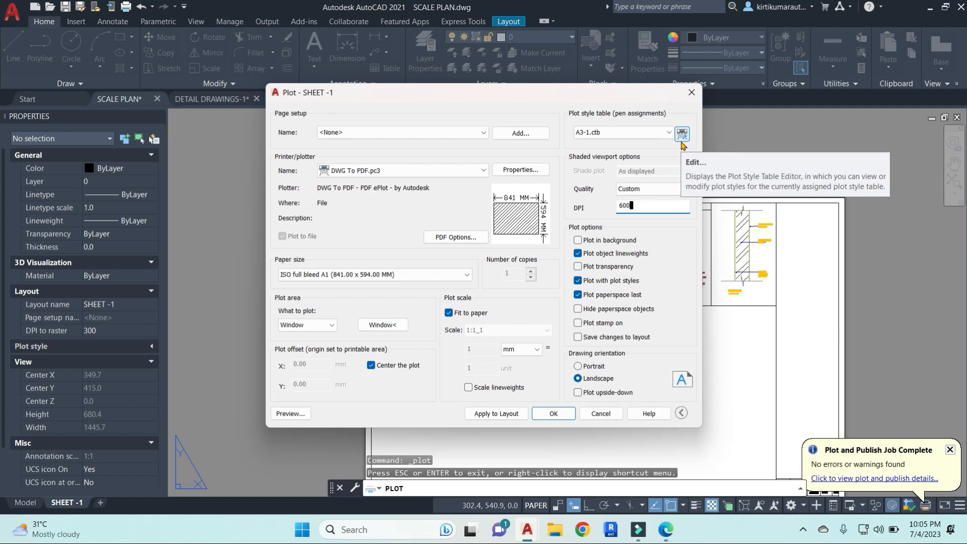
Keep background plotting off, and enable the plot stamp and saving of plot changes to the layout
click(578, 240)
click(577, 241)
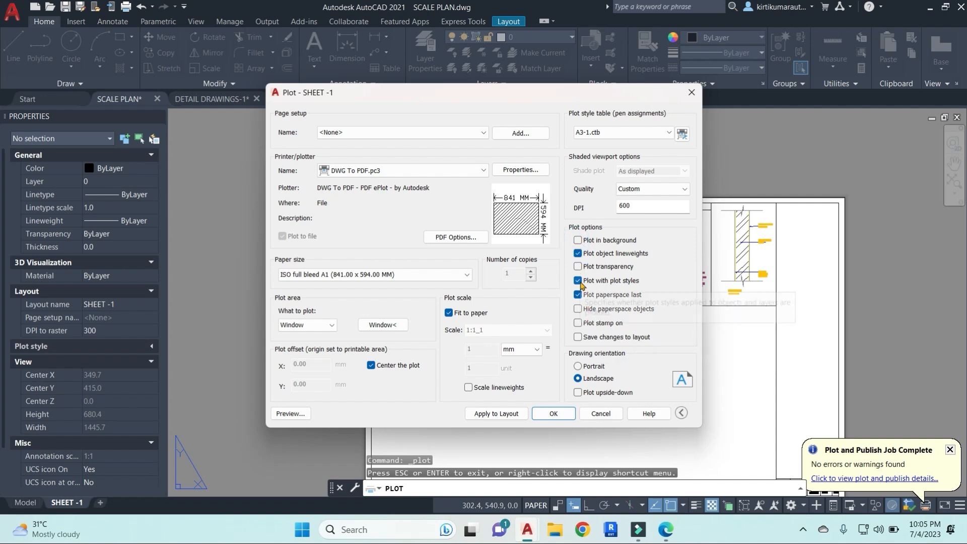
click(578, 324)
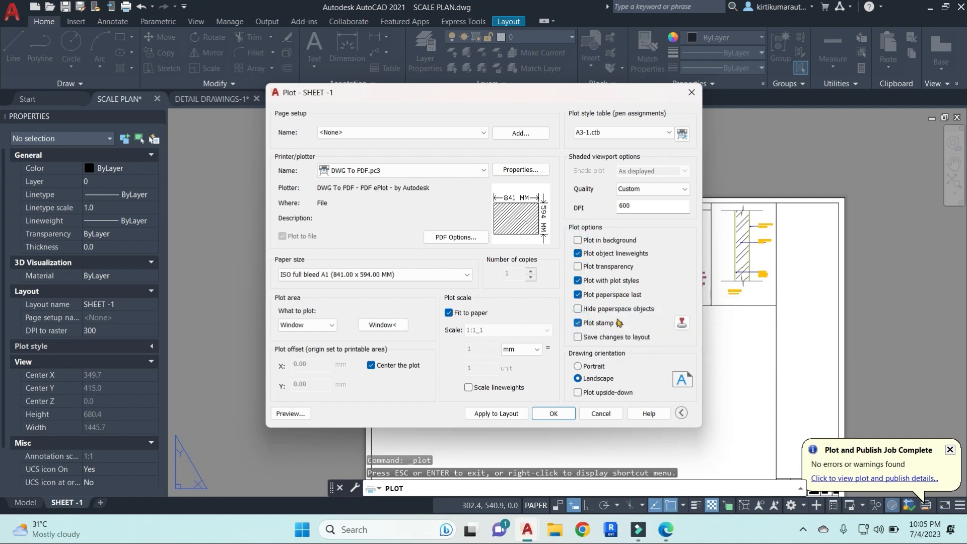
click(579, 337)
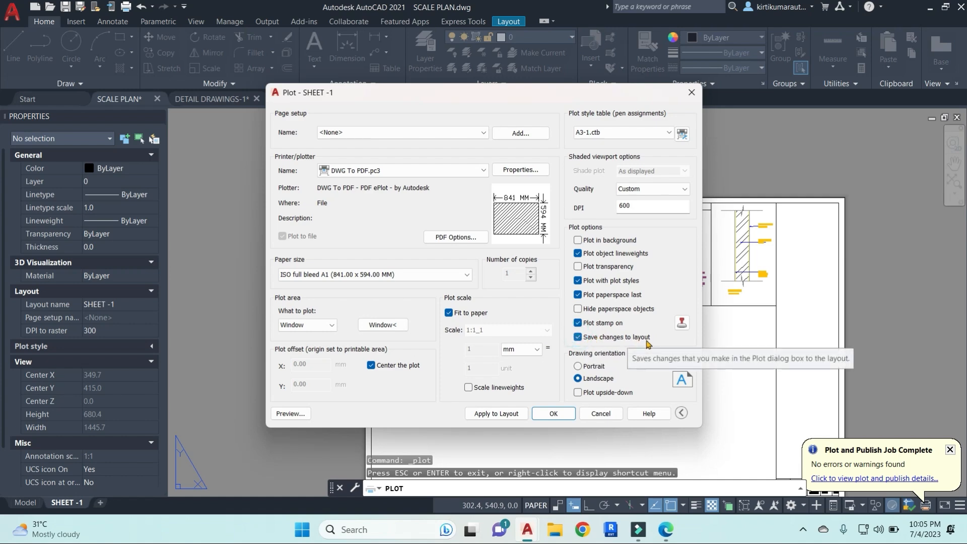
Add the paper size and plot scale fields to the plot stamp and accept its settings
click(682, 323)
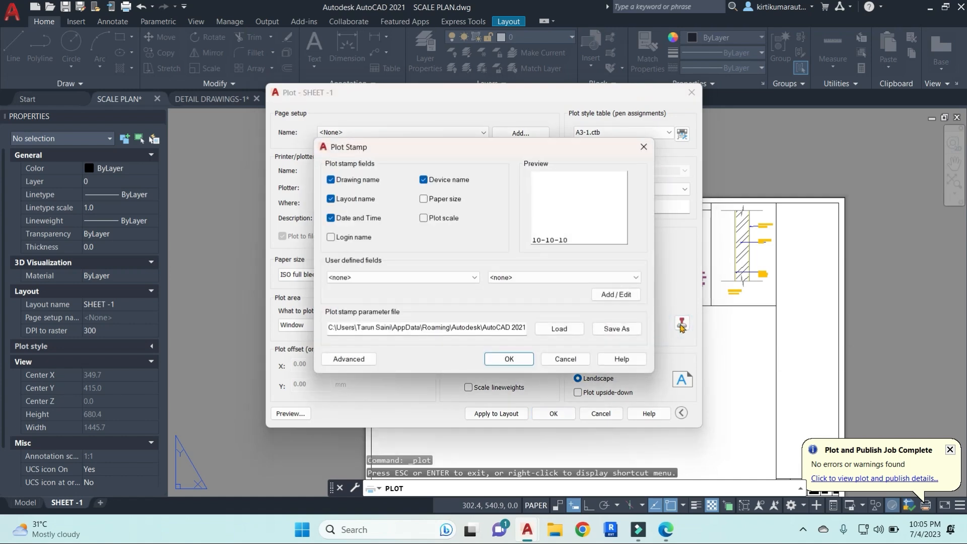
click(424, 200)
click(425, 219)
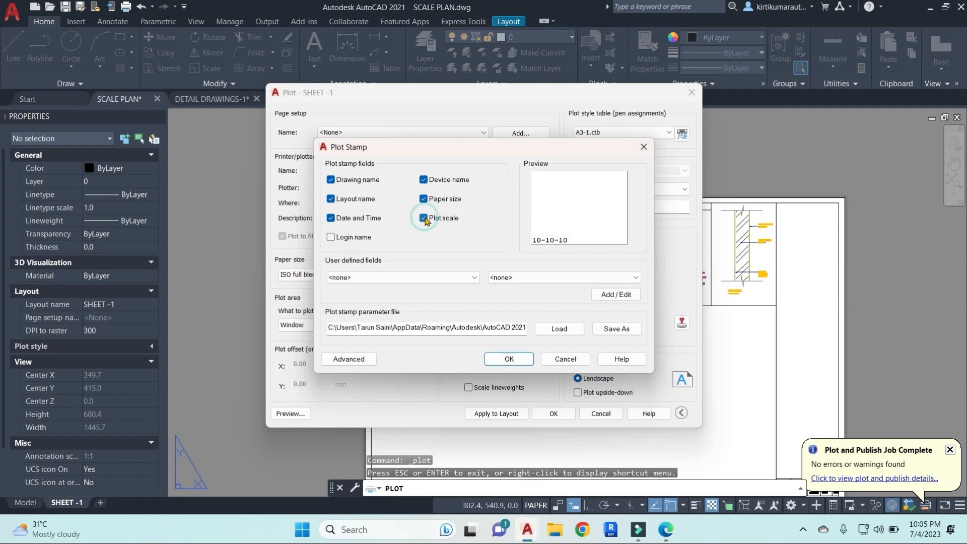
click(507, 356)
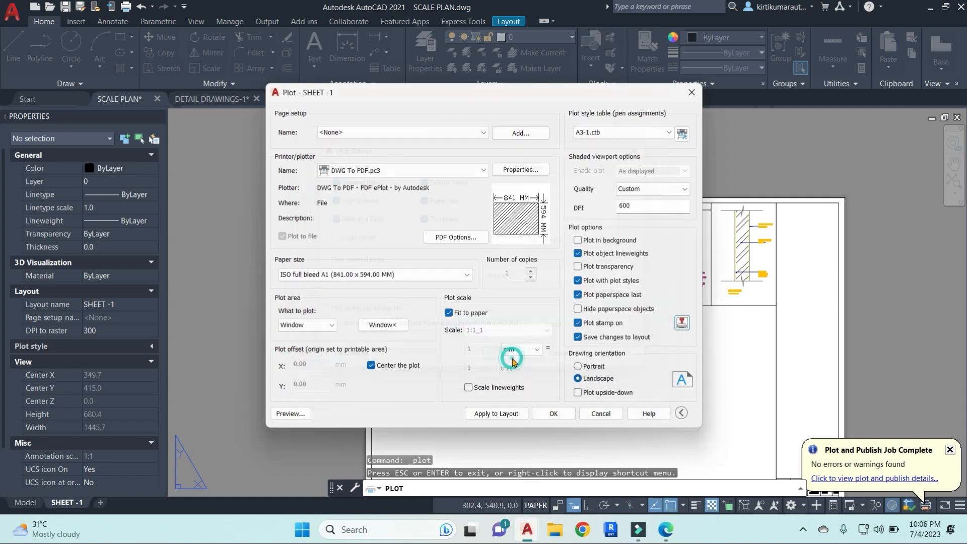
Preview the sheet and examine the plot stamp's file path, layout, date, device, paper size and scale along the lower edge
click(301, 418)
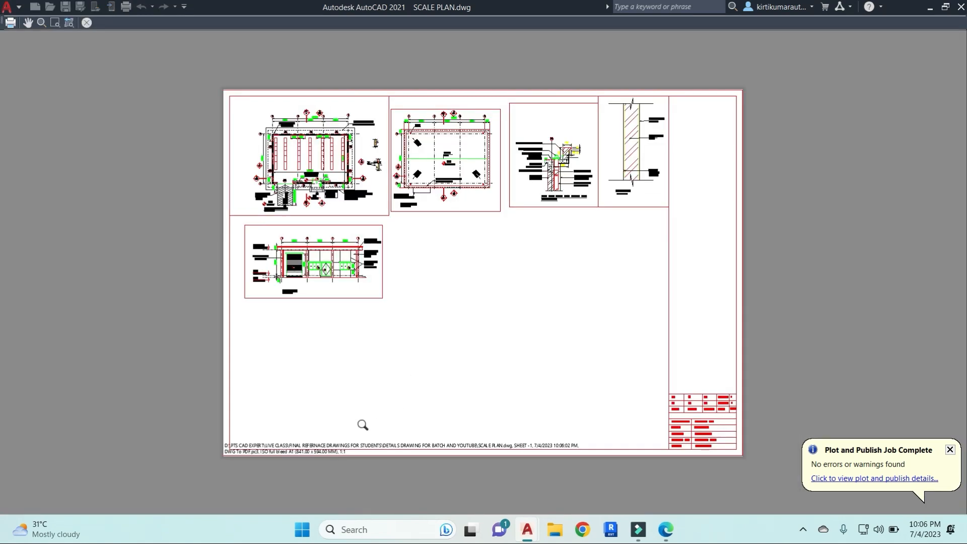
middle_drag(362, 425, 421, 306)
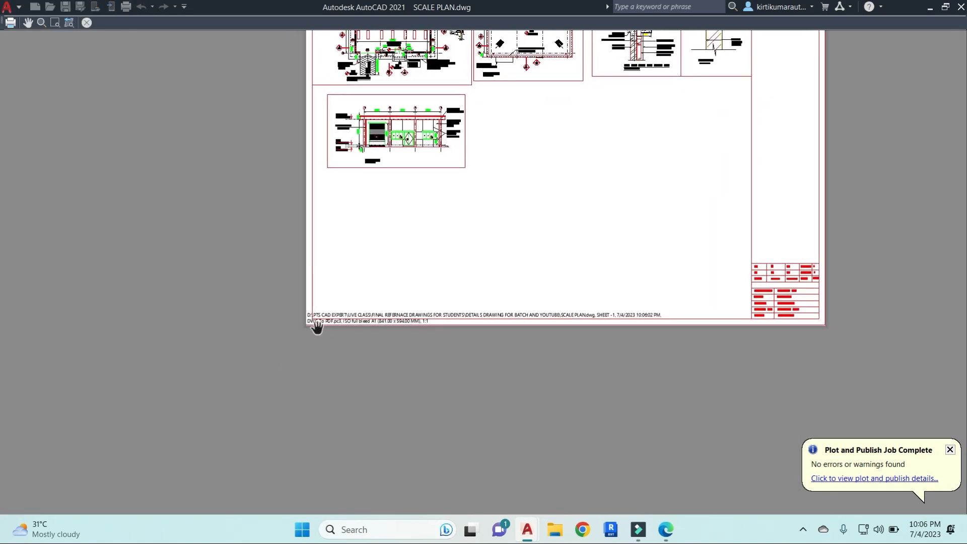
scroll(317, 327, up, 5)
scroll(522, 284, down, 4)
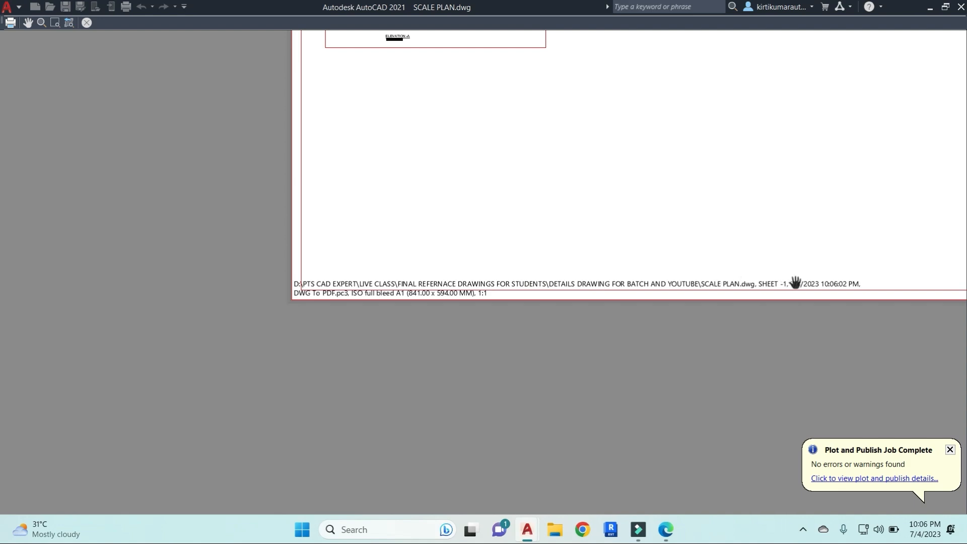
scroll(806, 284, up, 4)
middle_drag(870, 287, 633, 291)
scroll(674, 292, down, 4)
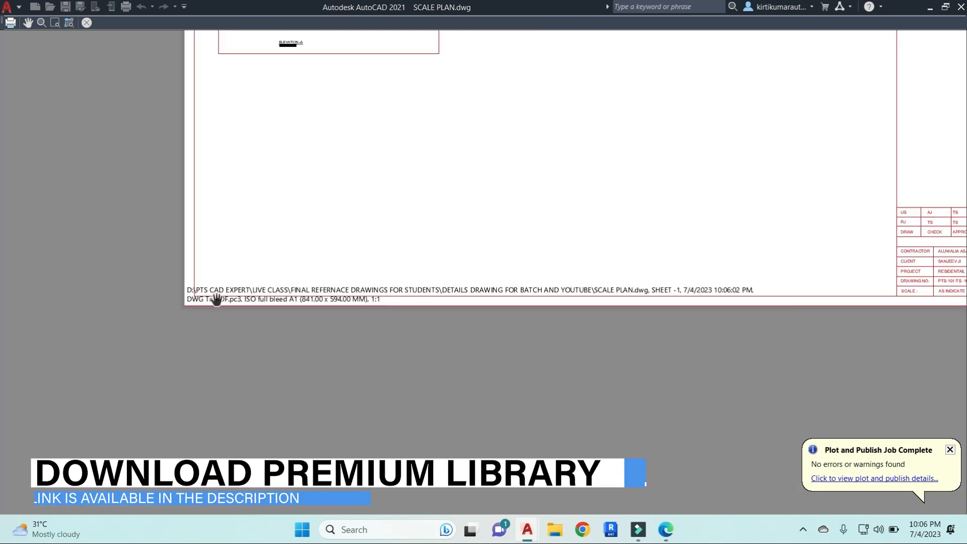
scroll(265, 310, up, 2)
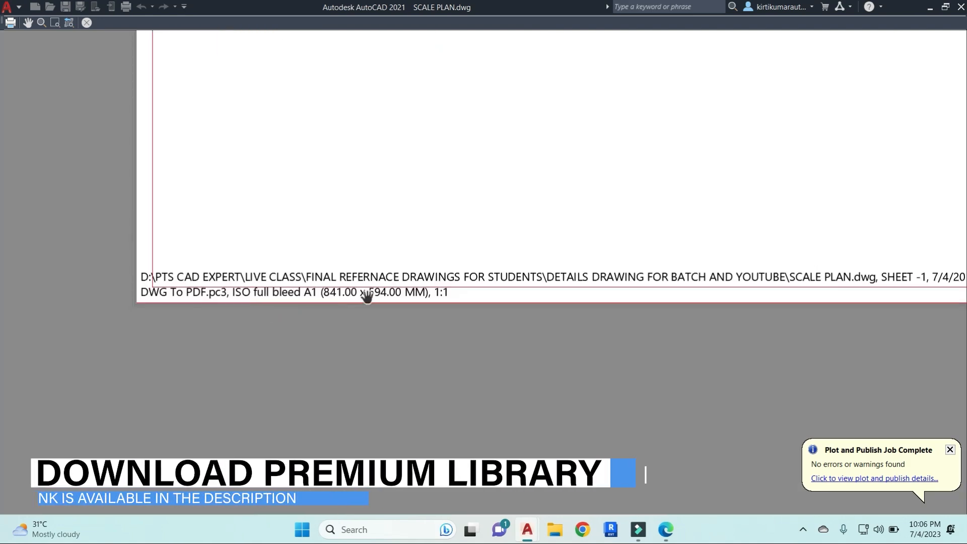
key(Escape)
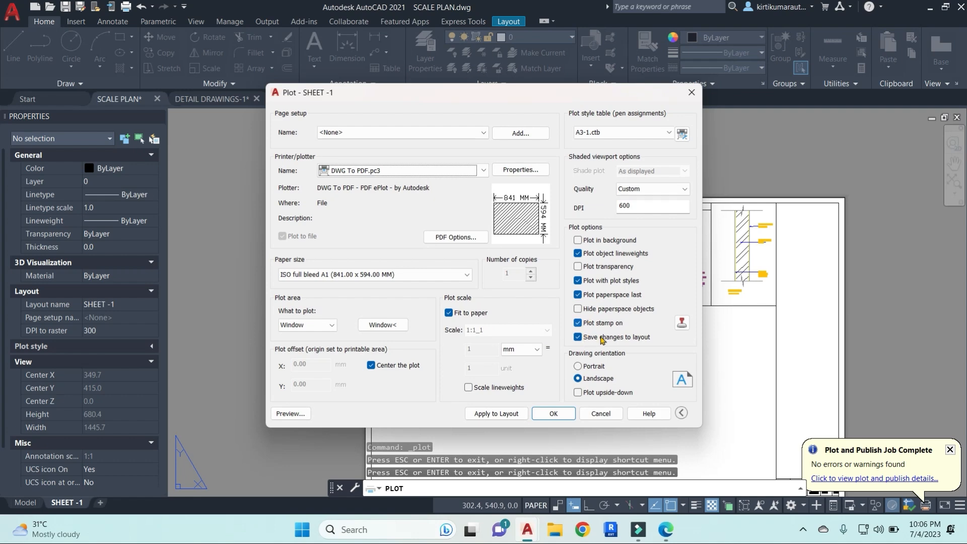
Turn off the plot stamp and preview the sheet without it
click(681, 323)
key(Escape)
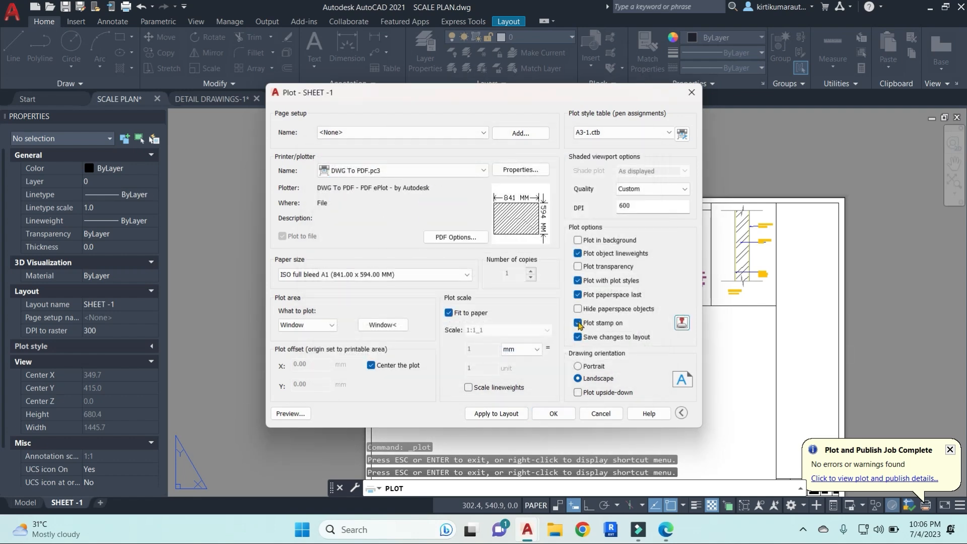
click(579, 324)
click(290, 413)
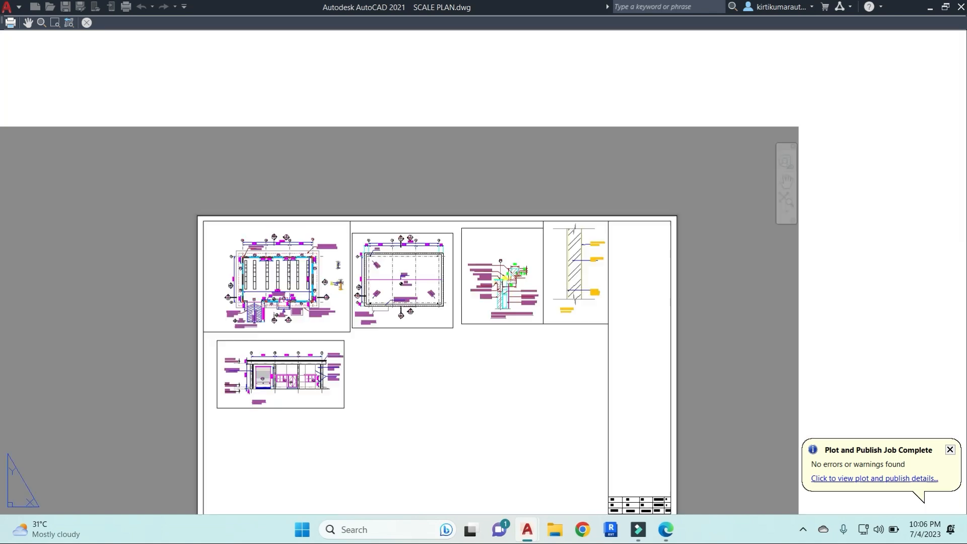
key(Escape)
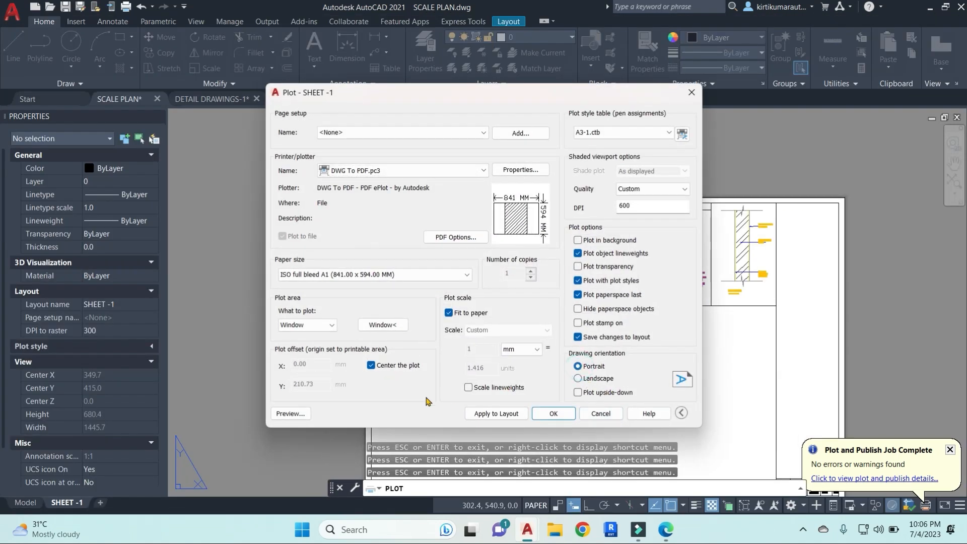
Preview the sheet in portrait orientation, and return the drawing orientation to landscape
click(288, 414)
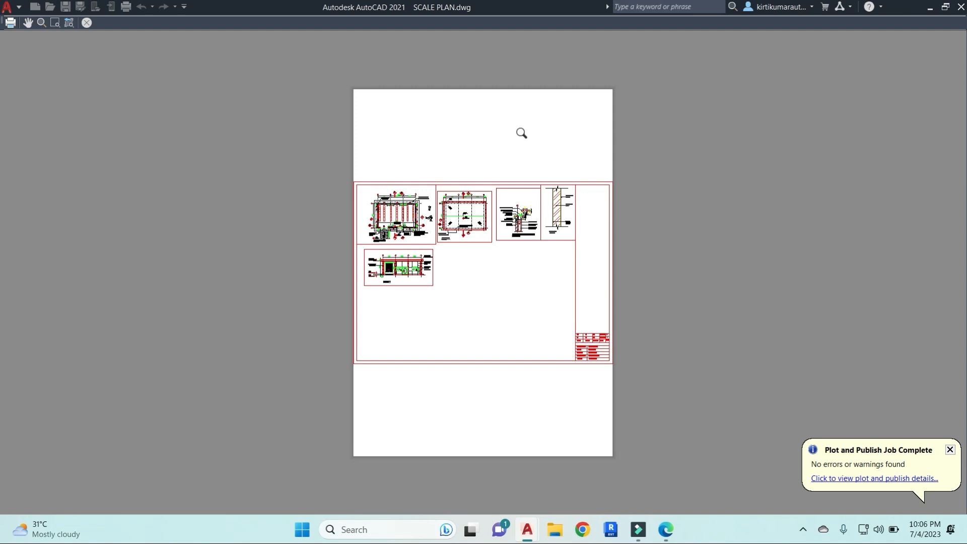
key(Escape)
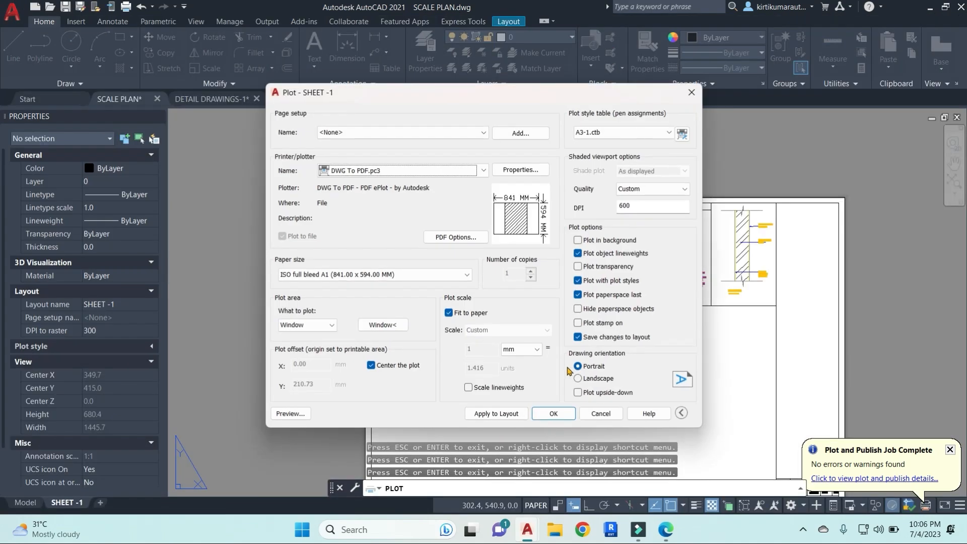
click(579, 379)
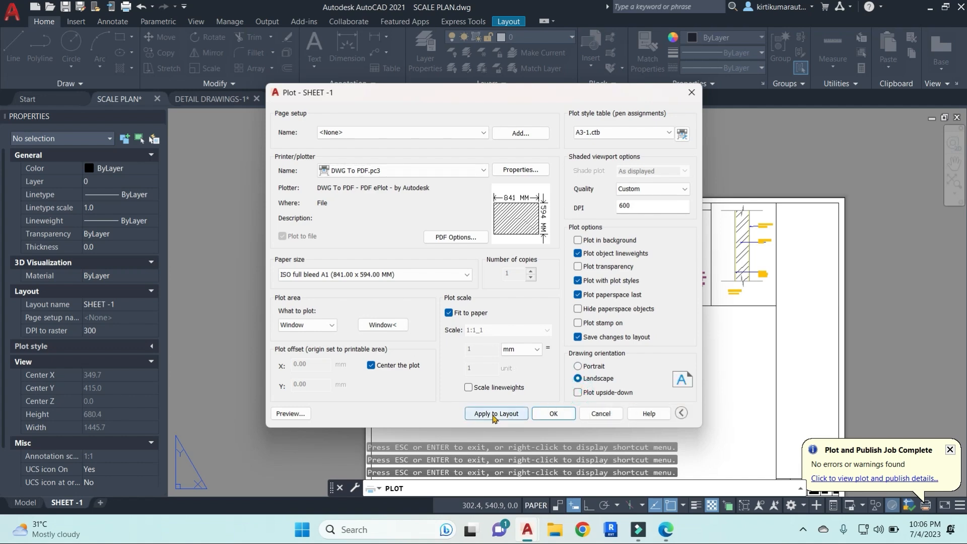
Plot the layout to a PDF named PLAN AND DETAILS on the Desktop, and view the resulting file full screen
click(553, 414)
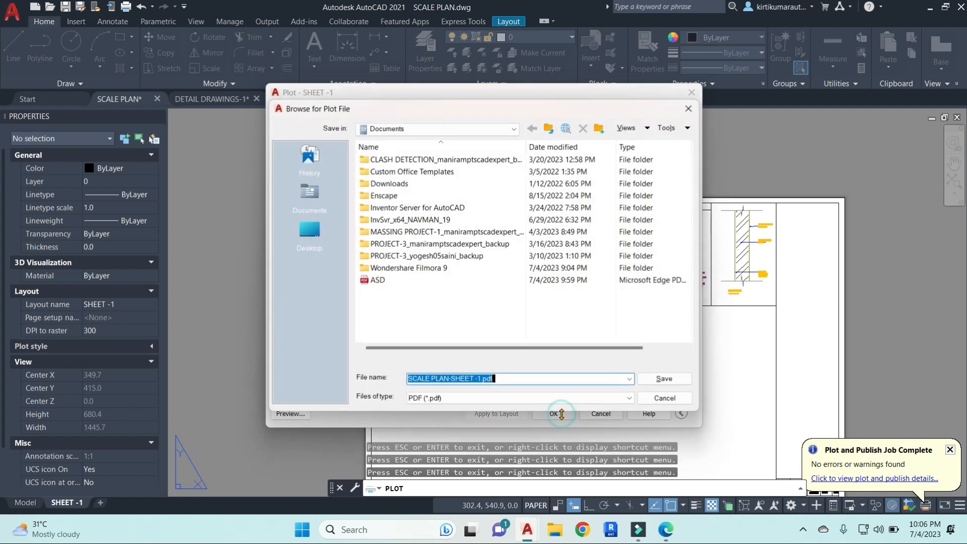
click(518, 376)
drag(527, 377, 394, 381)
text(PLAN AND DETAILS)
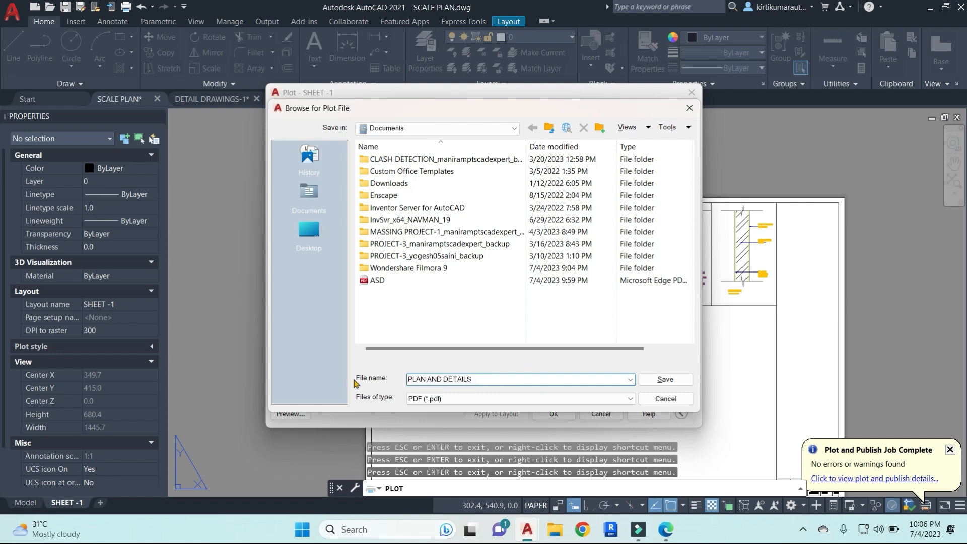
click(309, 232)
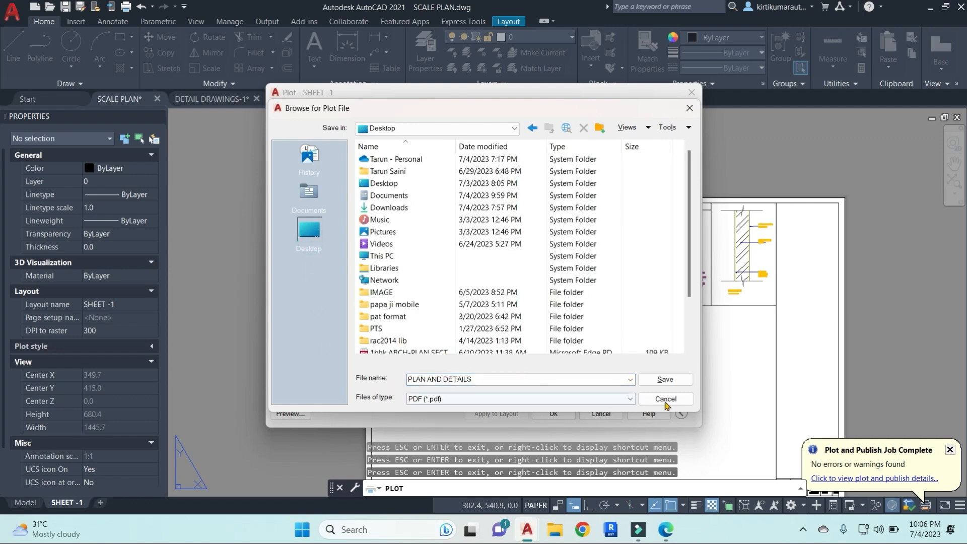
click(675, 382)
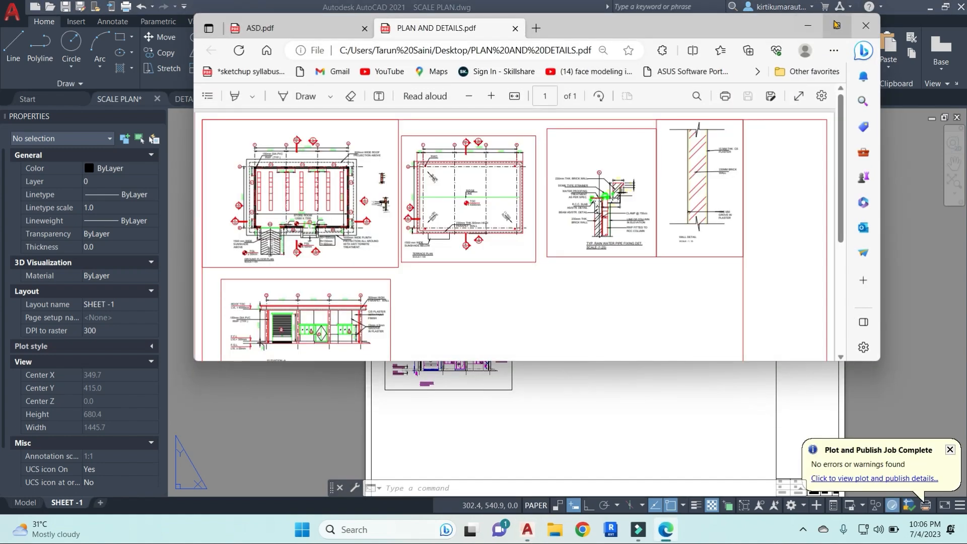
click(836, 25)
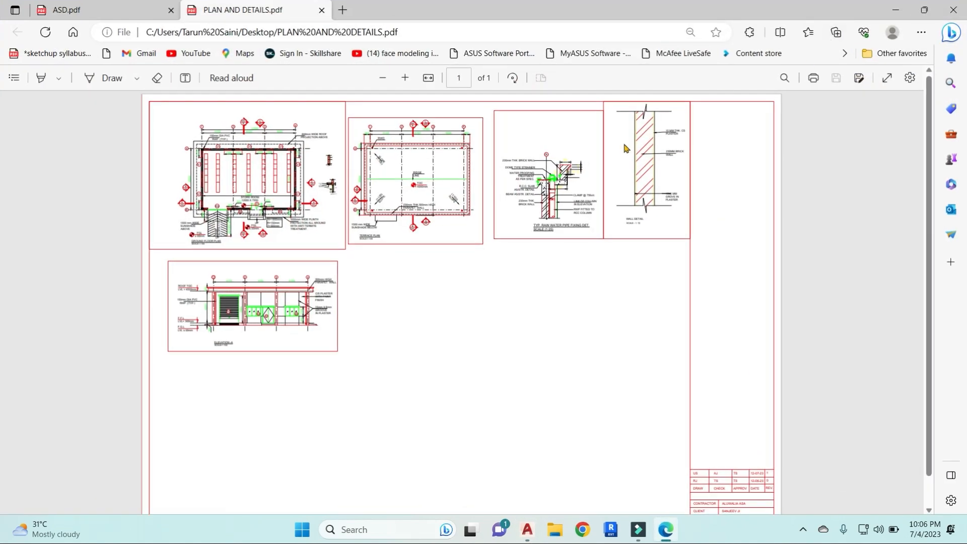
Examine the exported PDF's ground floor plan, terrace plan, dimensions and line colours up close
ctrl+scroll(260, 163, up, 3)
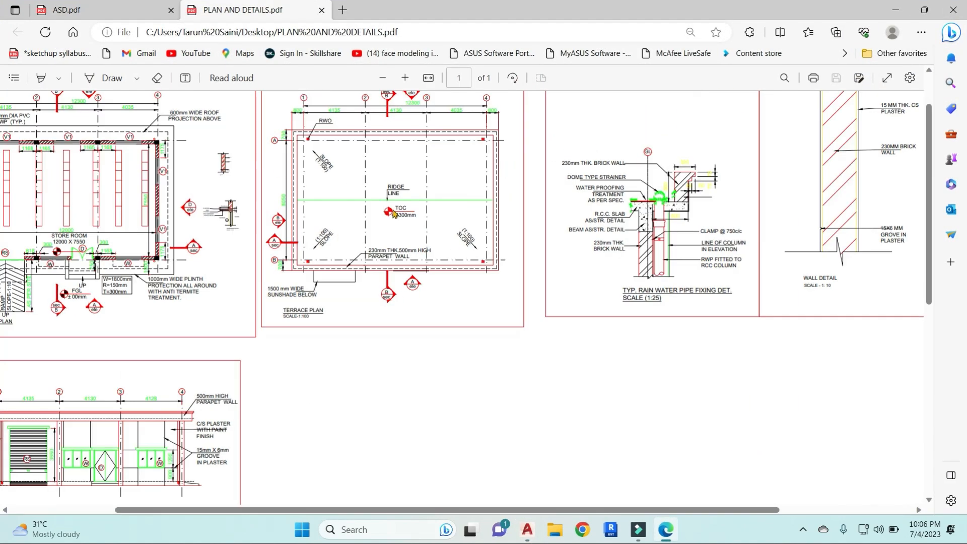
ctrl+scroll(393, 214, down, 4)
ctrl+scroll(200, 181, up, 3)
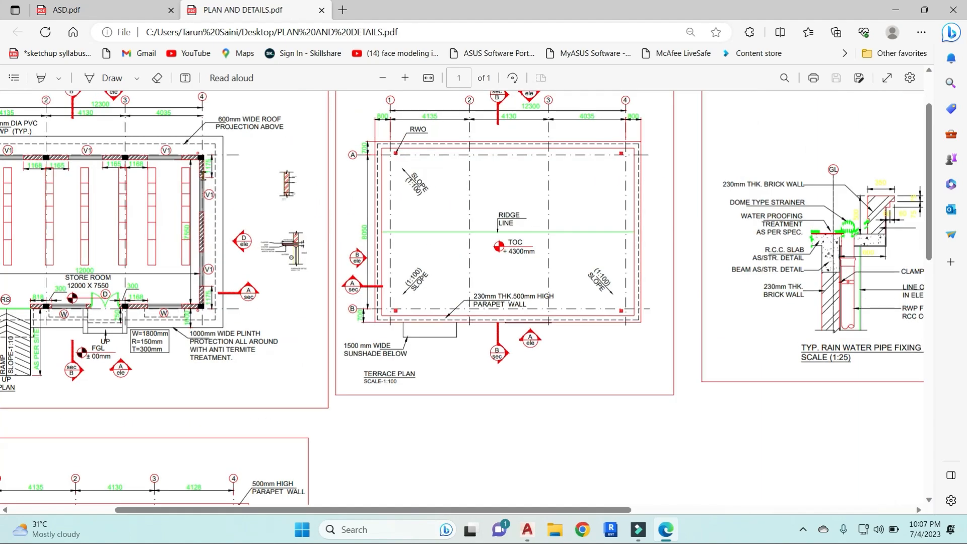
ctrl+scroll(176, 161, up, 2)
ctrl+scroll(194, 141, down, 4)
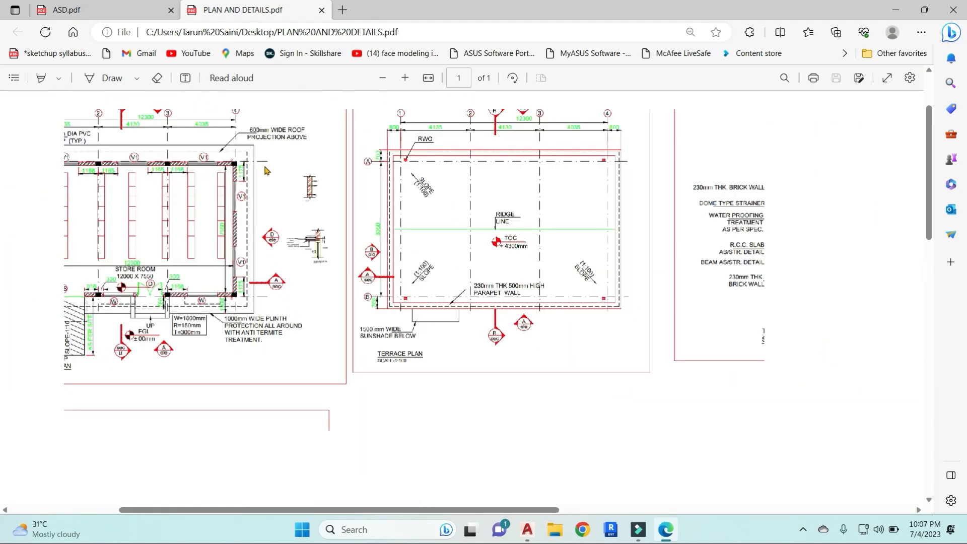
ctrl+scroll(194, 140, up, 2)
ctrl+scroll(195, 140, up, 5)
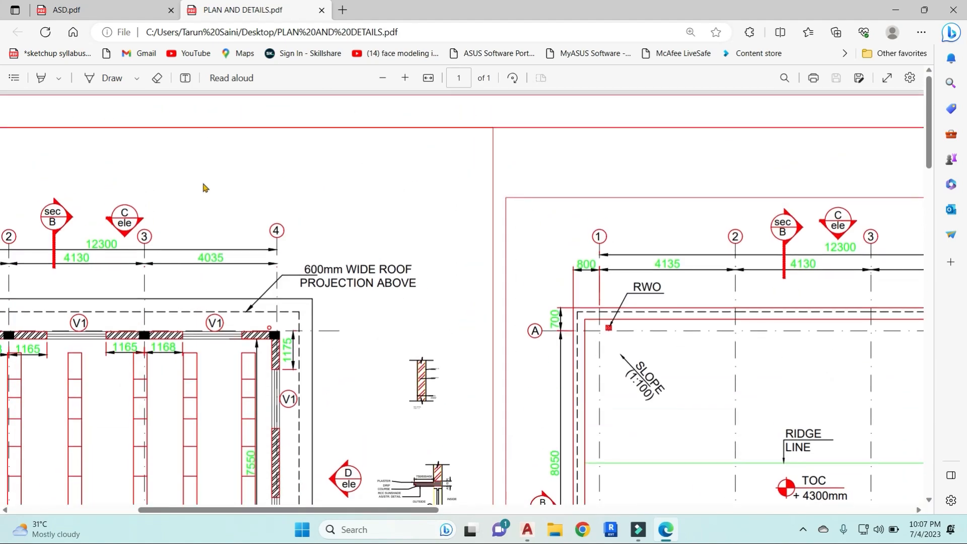
ctrl+scroll(316, 264, down, 4)
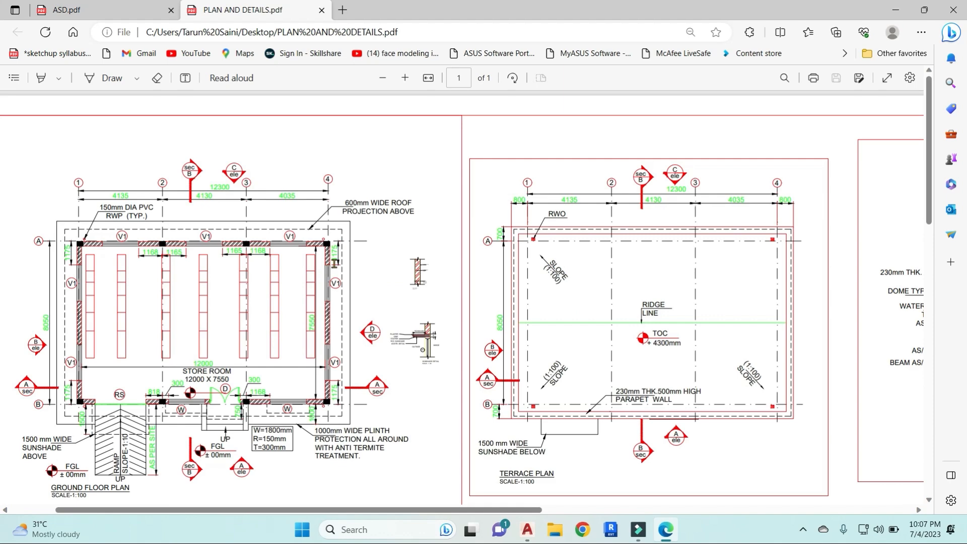
ctrl+scroll(341, 280, down, 3)
Compare the SHEET -1 layout in AutoCAD with the exported PDF, and return to the layout in AutoCAD
click(529, 530)
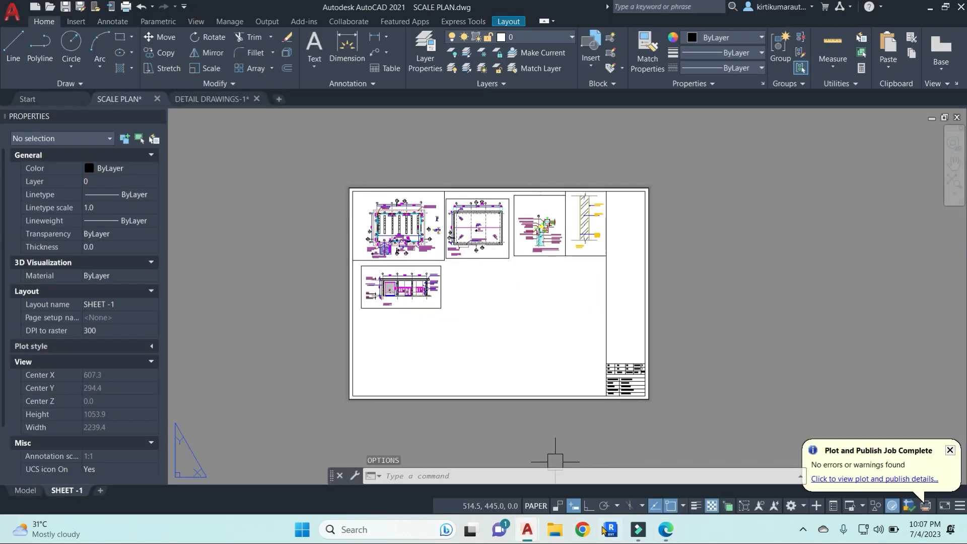
click(660, 531)
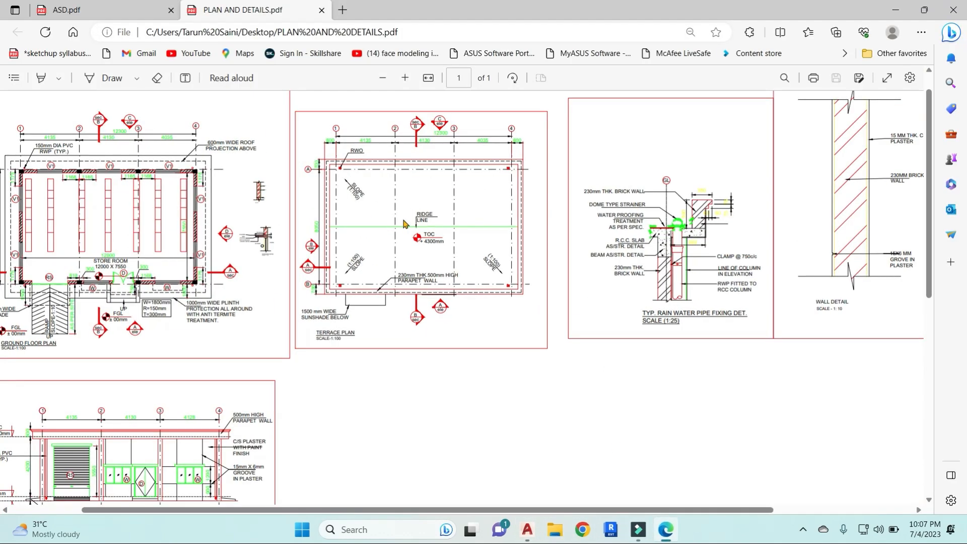
ctrl+scroll(374, 228, up, 1)
ctrl+scroll(456, 298, down, 1)
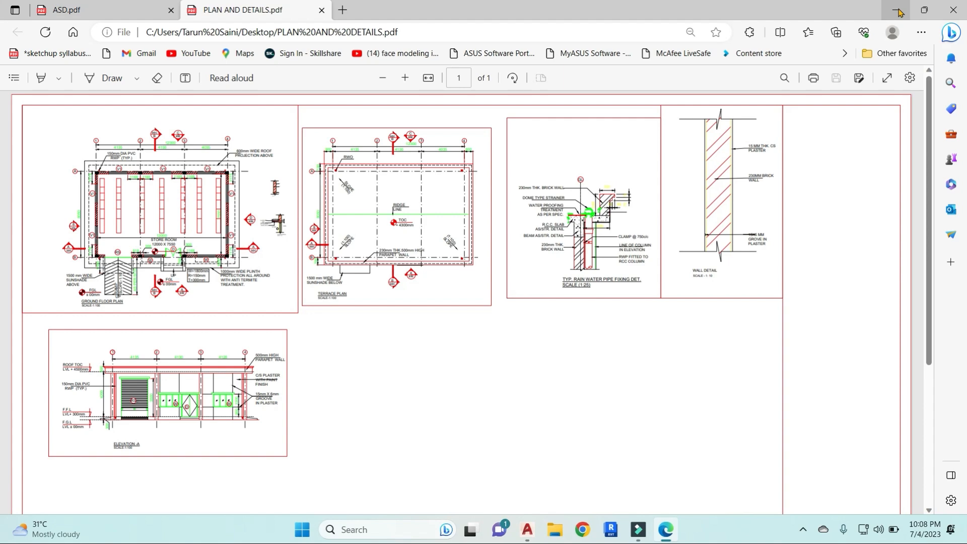
click(900, 11)
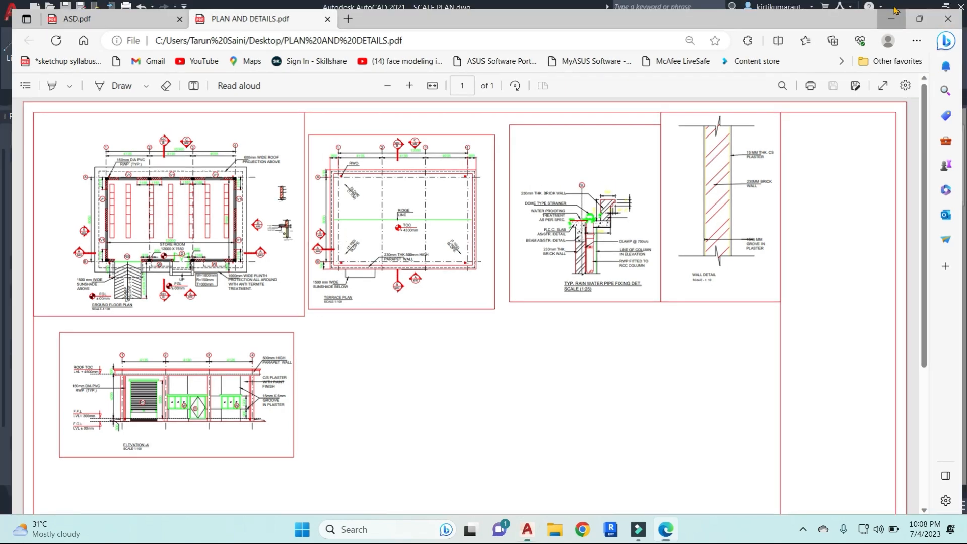
middle_drag(460, 309, 504, 302)
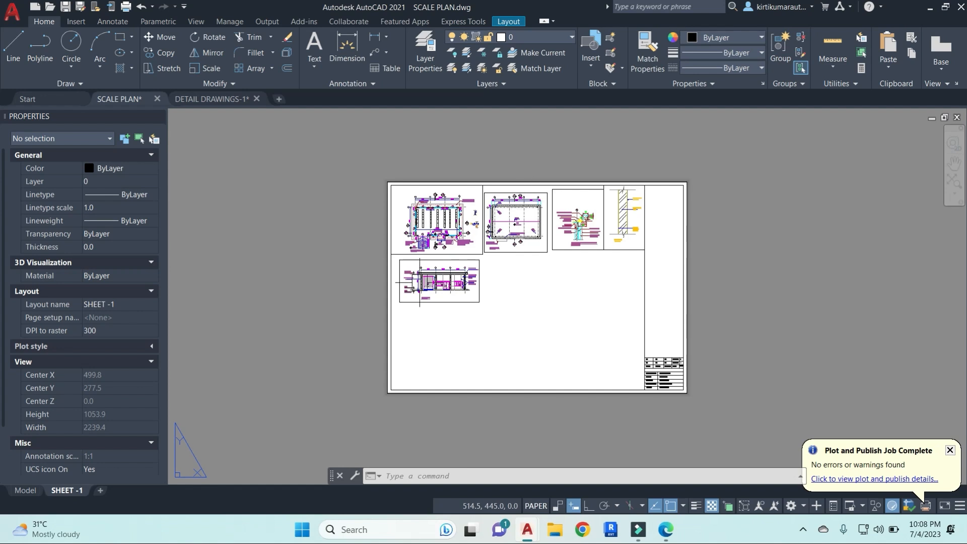
middle_drag(558, 304, 516, 308)
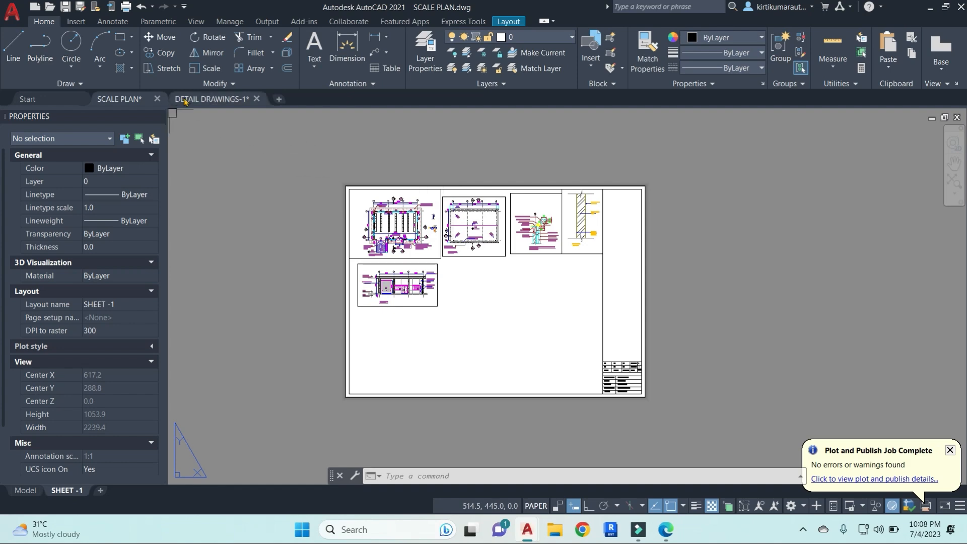
Switch to the DETAIL DRAWINGS-1 drawing's model space and examine the ceramic tile, plinth beam protection, false ceiling and water tank details
click(212, 98)
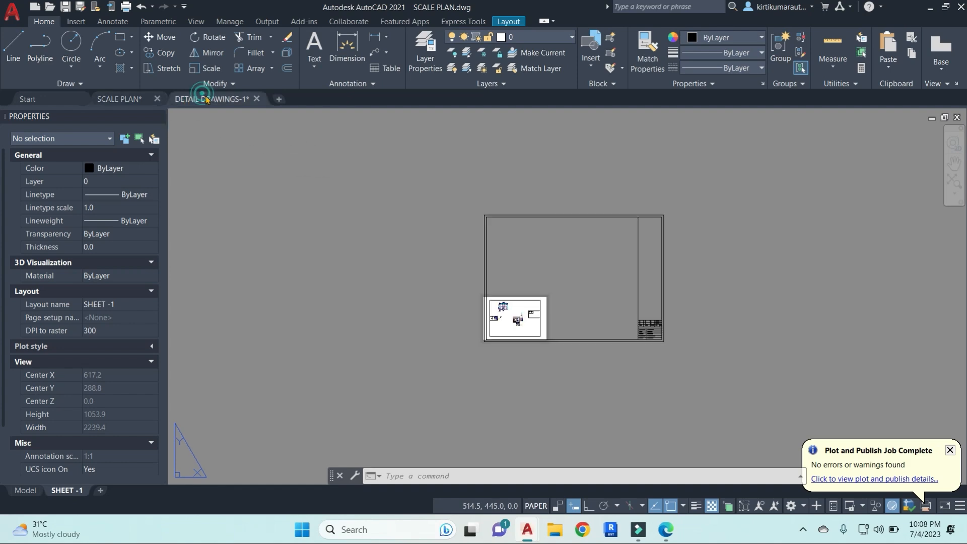
click(26, 490)
scroll(556, 306, up, 12)
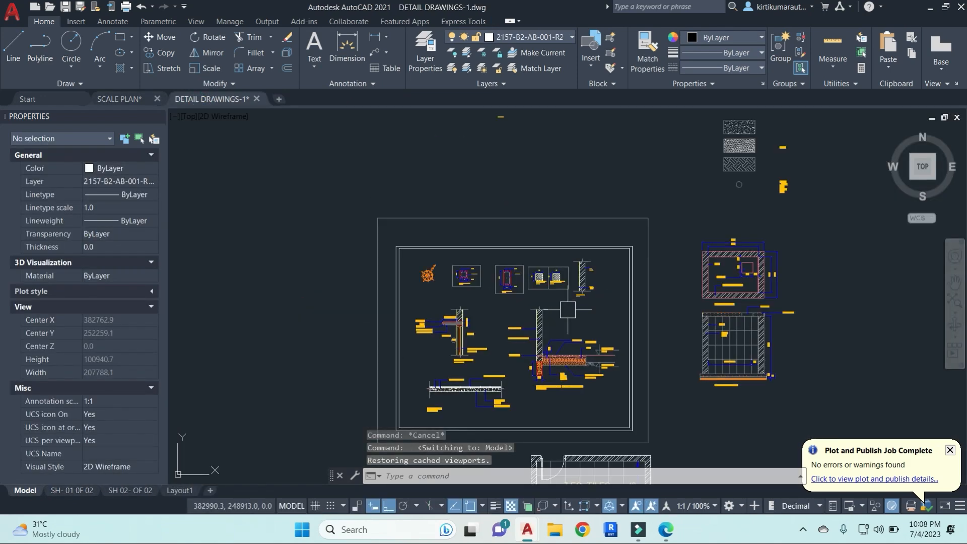
scroll(670, 216, up, 8)
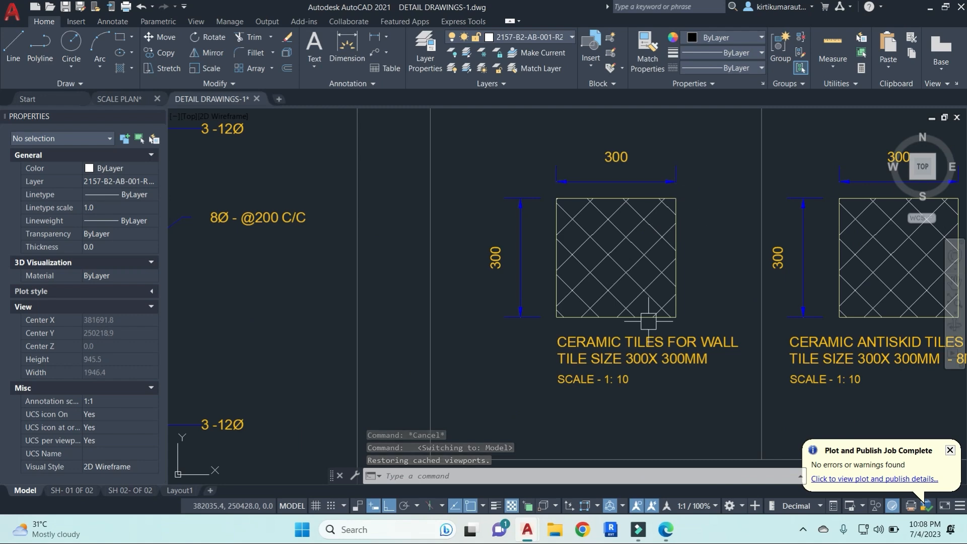
scroll(522, 274, down, 8)
middle_drag(643, 318, 486, 284)
middle_drag(446, 429, 501, 240)
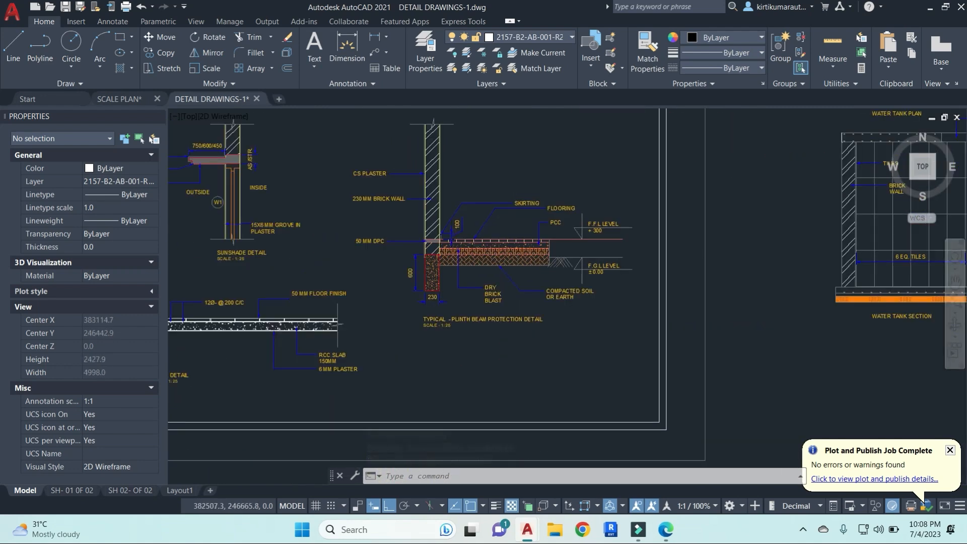
scroll(649, 202, down, 4)
scroll(499, 256, up, 8)
scroll(517, 183, down, 10)
scroll(585, 255, up, 6)
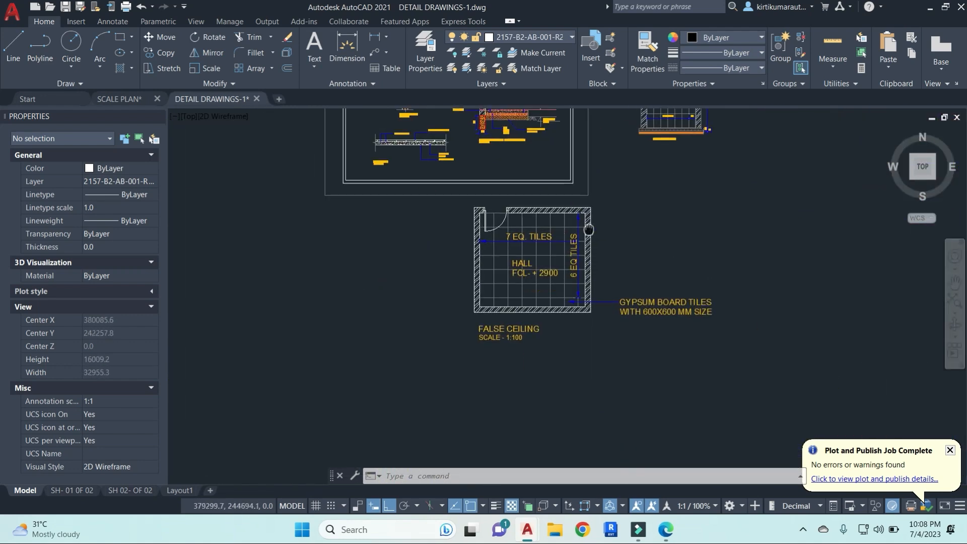
scroll(501, 238, down, 8)
scroll(480, 265, up, 6)
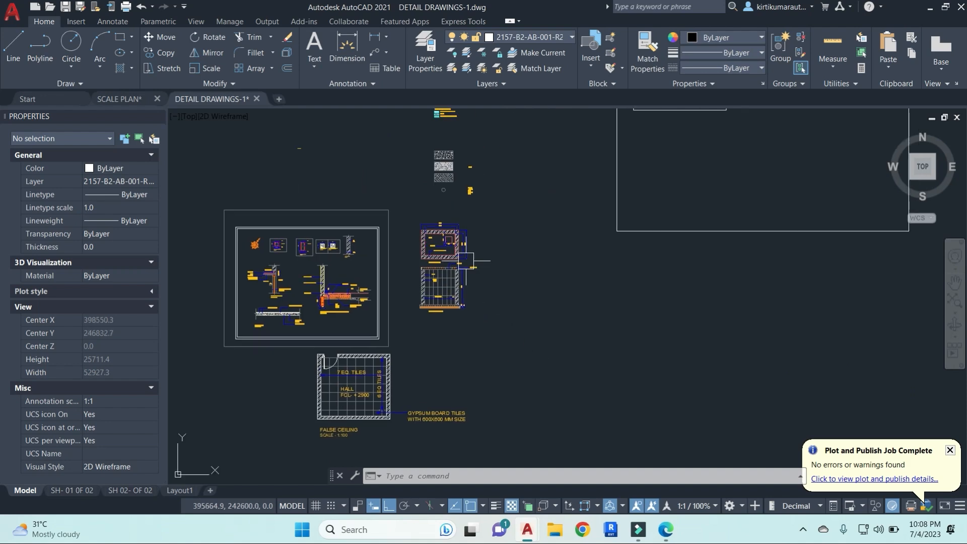
Examine the legend of level abbreviations and material hatches above the water tank drawings
middle_drag(518, 221, 510, 356)
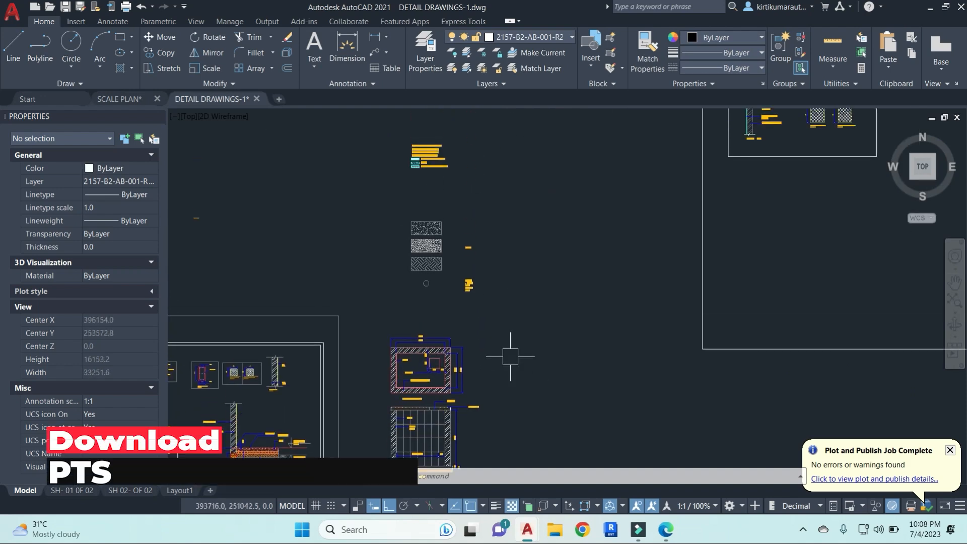
middle_drag(464, 199, 464, 200)
scroll(463, 198, up, 8)
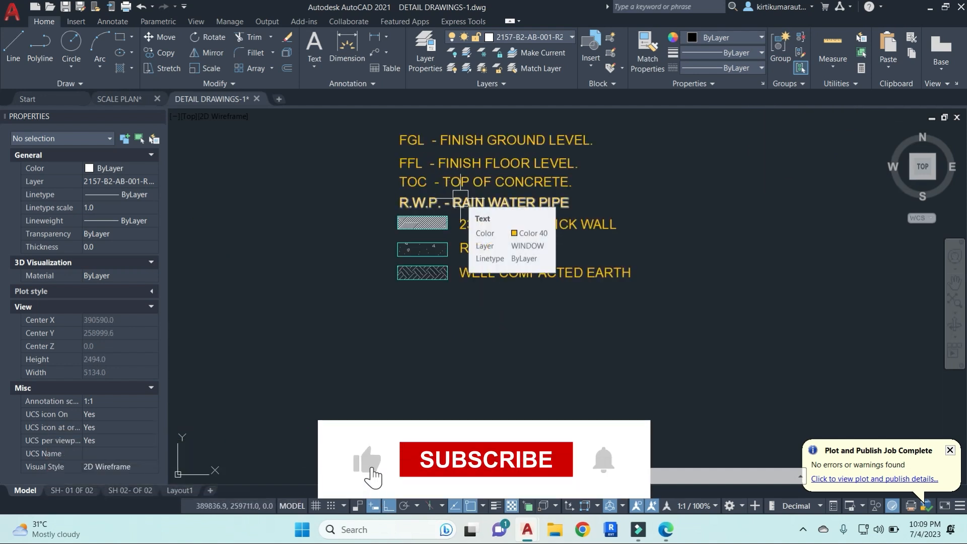
scroll(630, 318, down, 6)
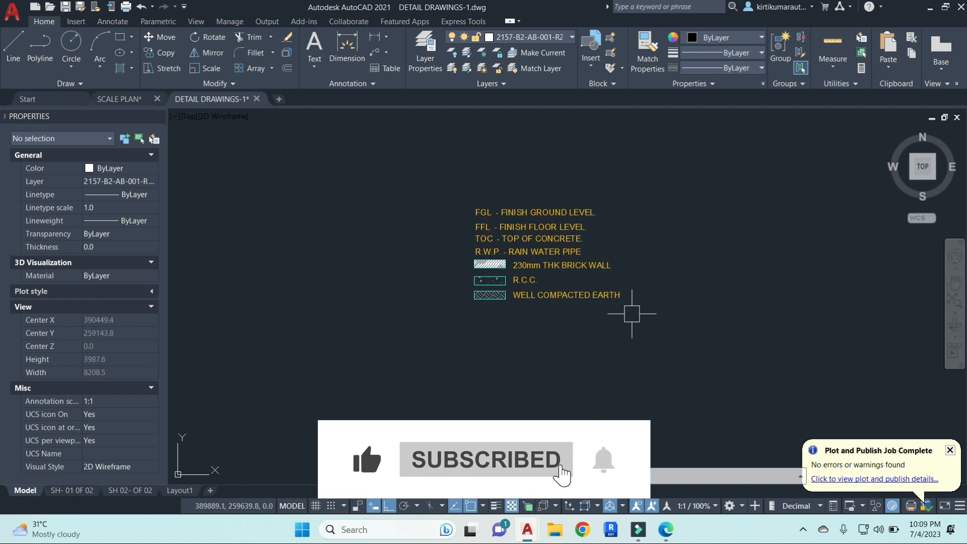